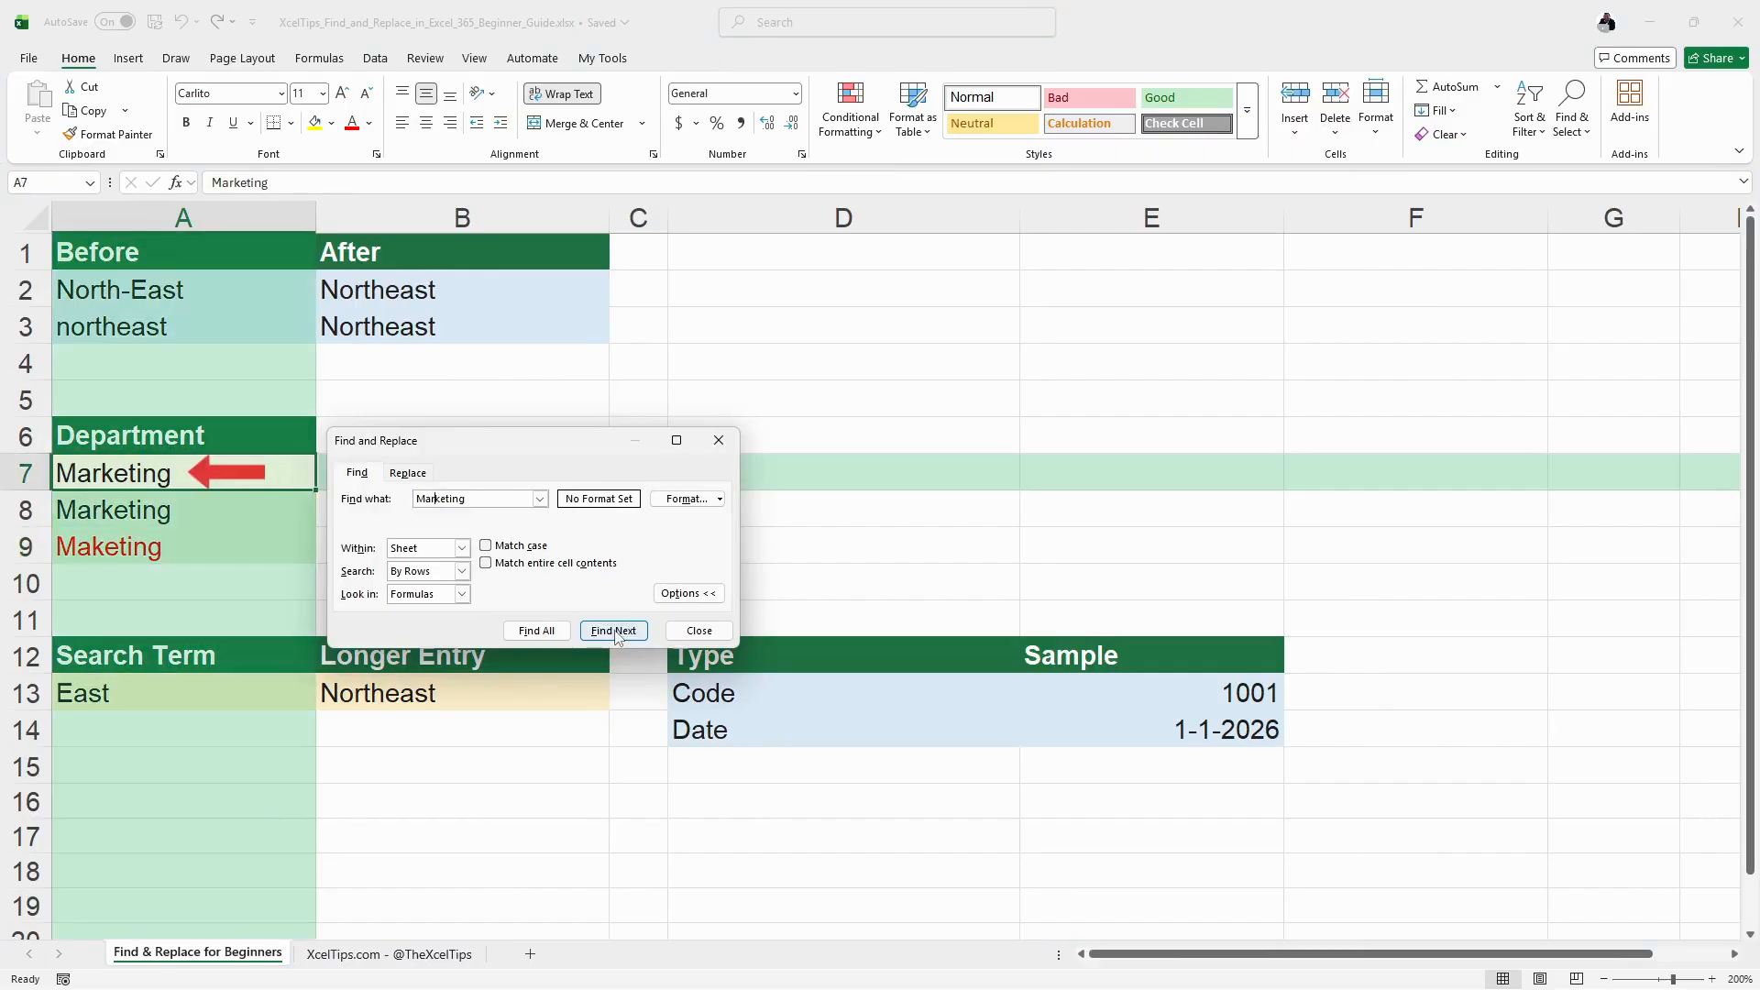
Step: Search for the misspelled "Maketing" in the Department list and replace that entry with "Marketing"
{"action": "left_click", "coordinate": [615, 630]}
{"action": "key", "text": "BackSpace"}
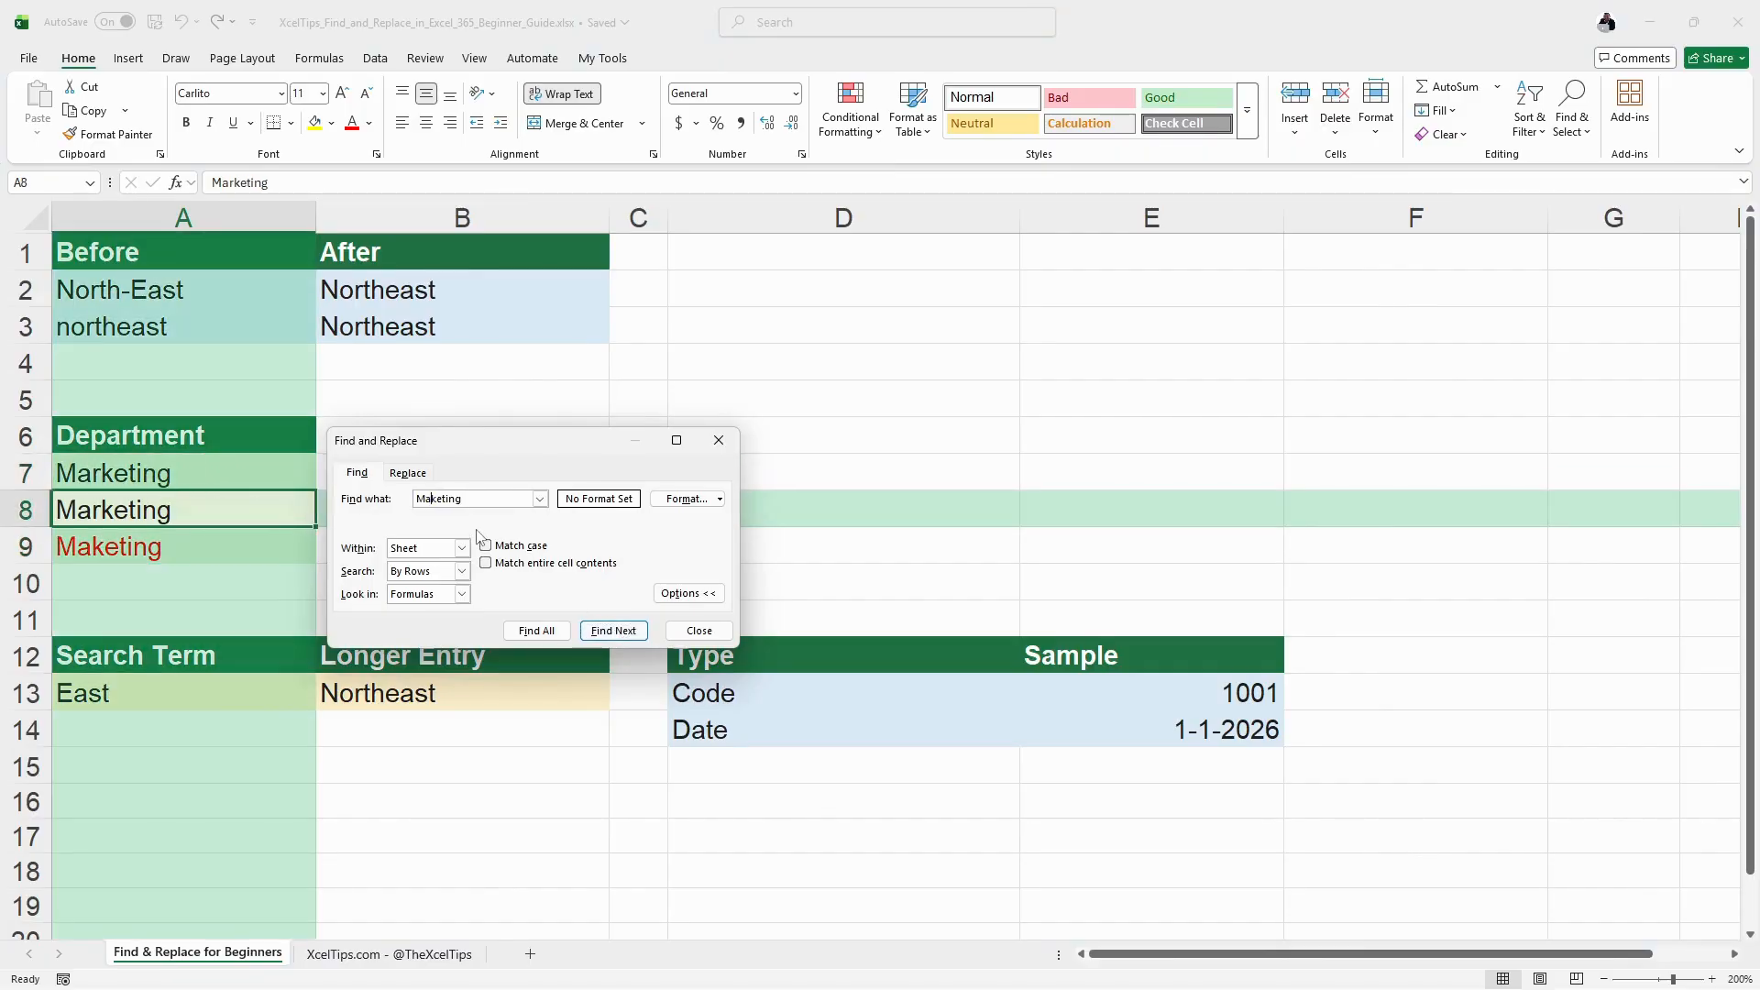
{"action": "left_click", "coordinate": [612, 630]}
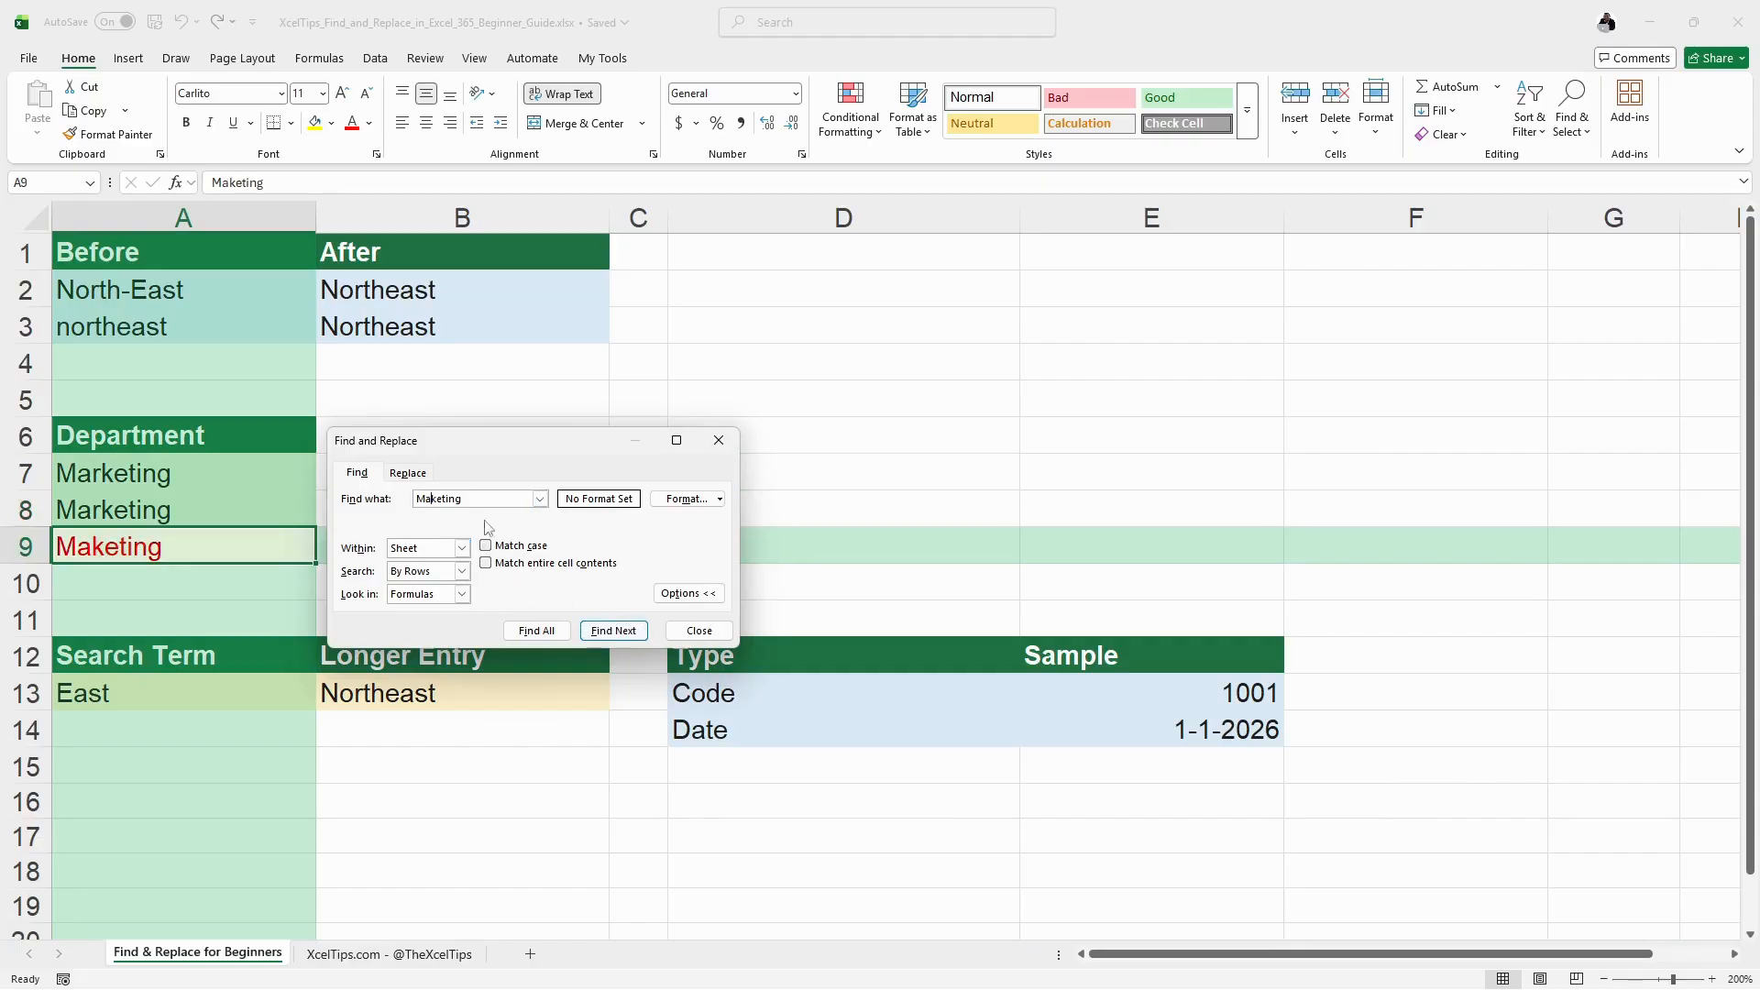
{"action": "left_click", "coordinate": [408, 472]}
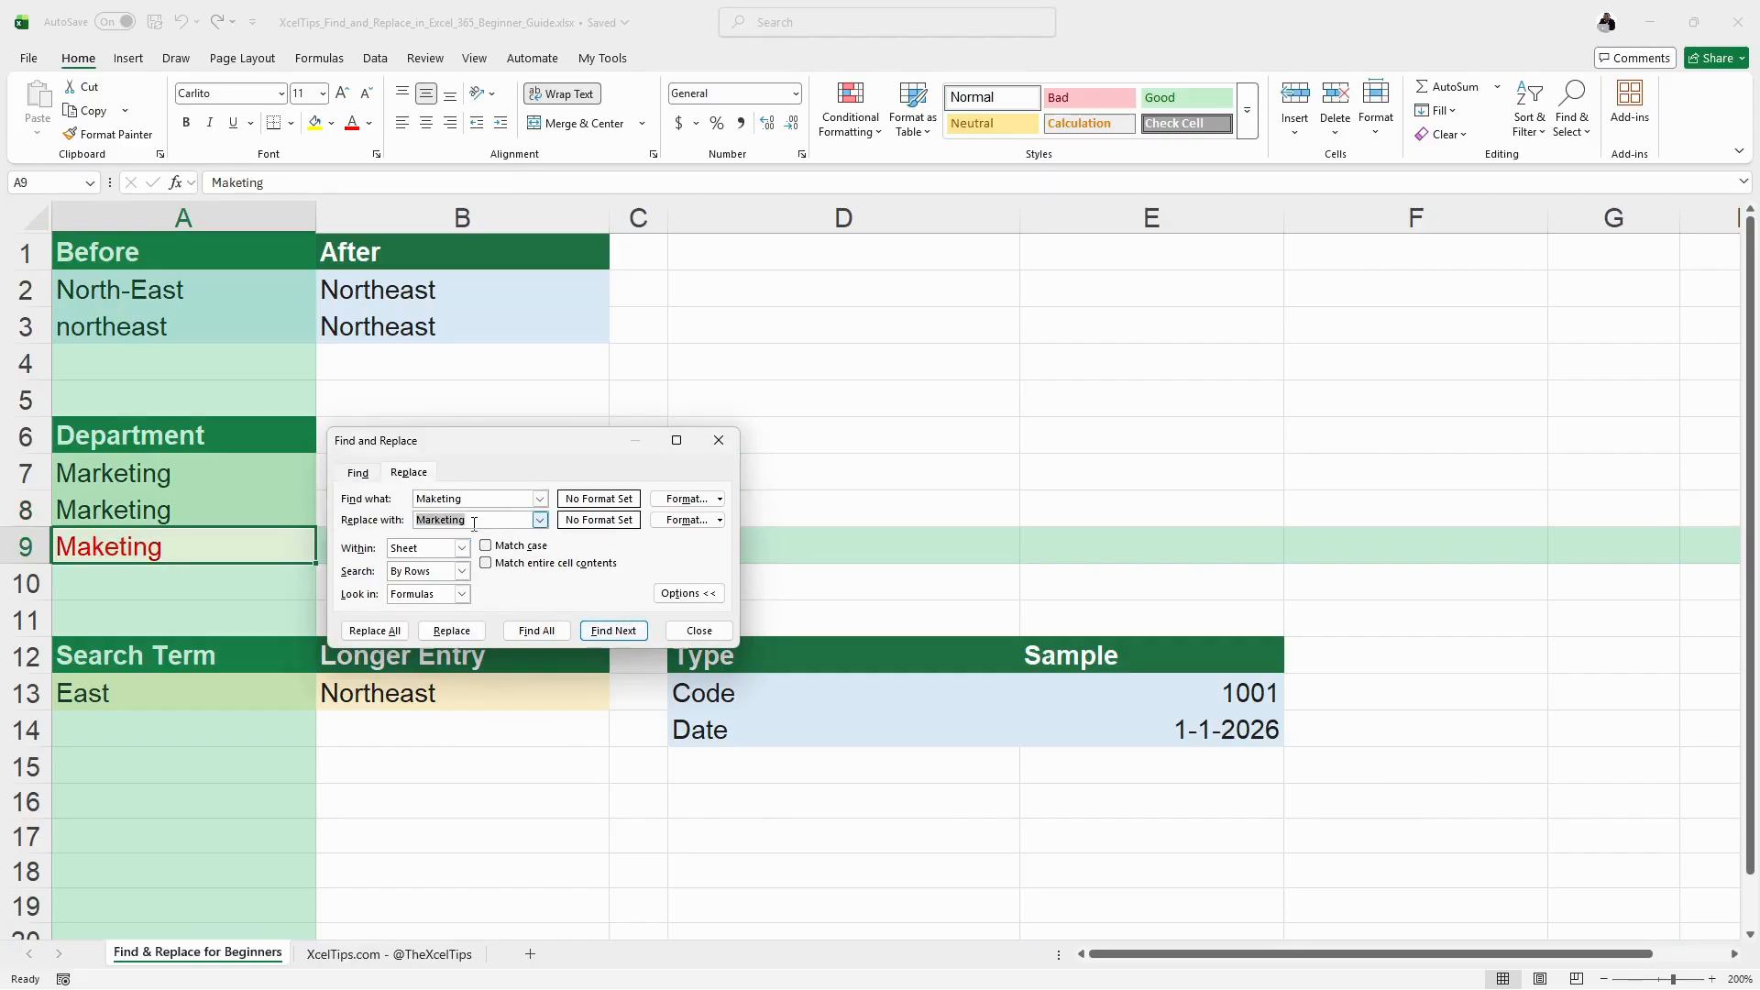
{"action": "left_click", "coordinate": [452, 631]}
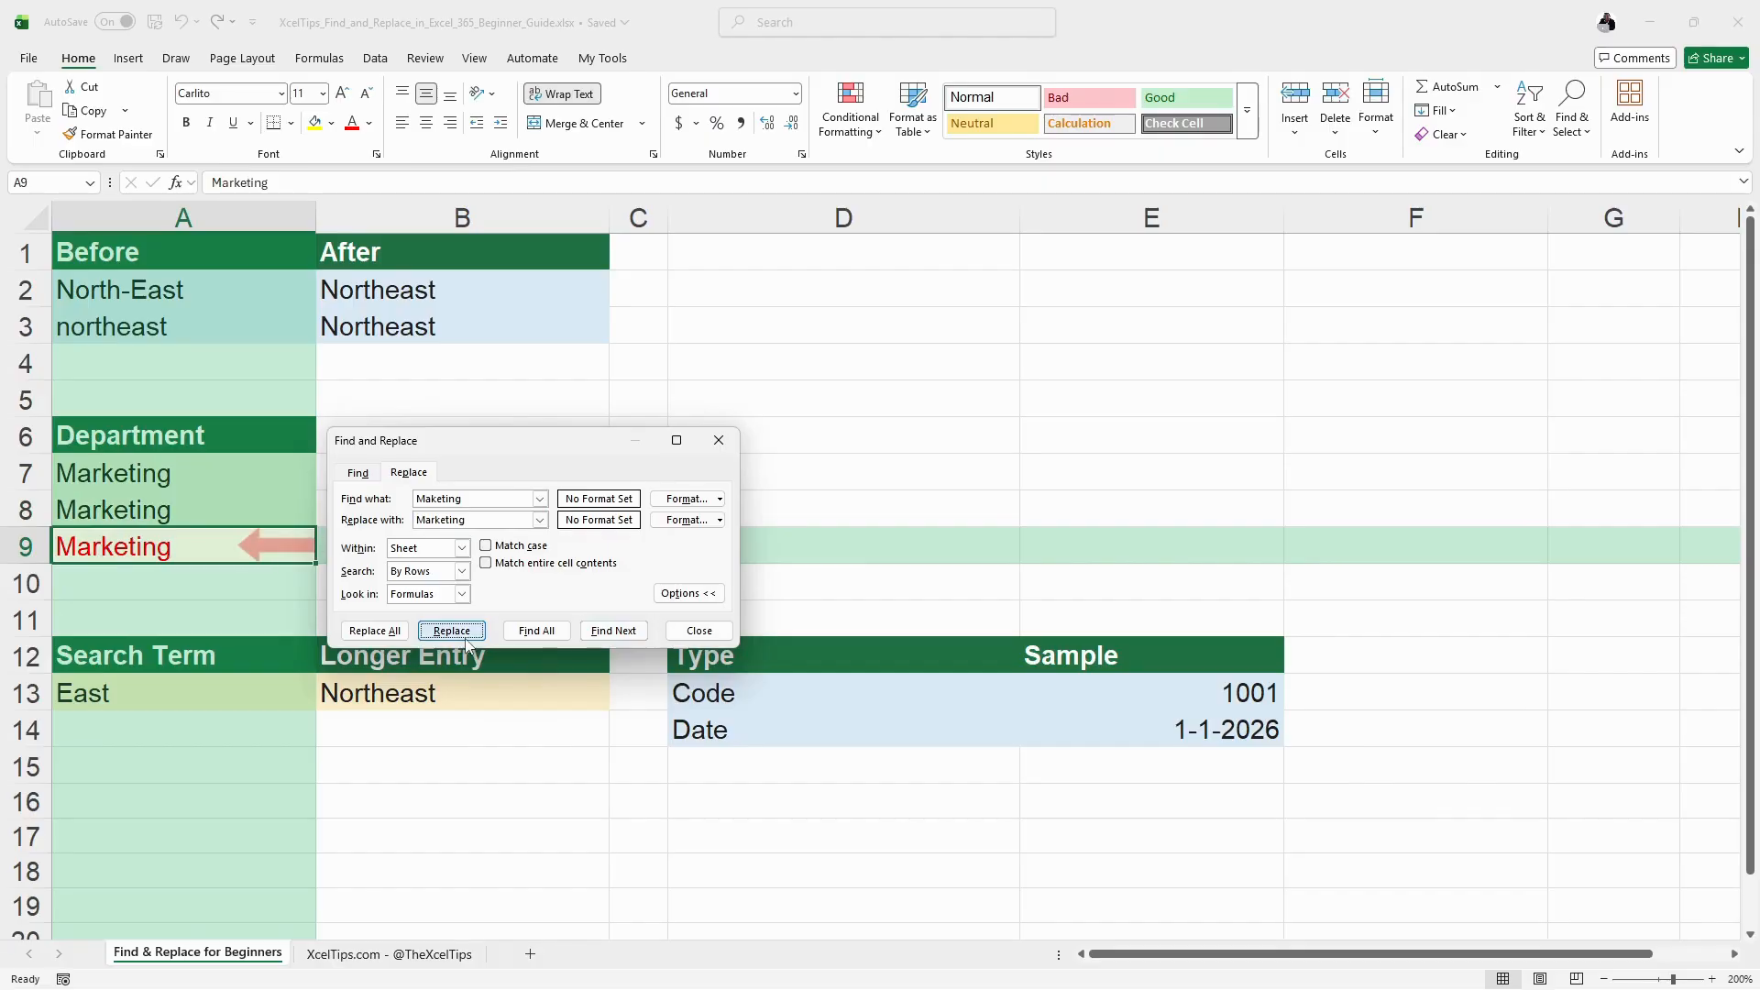
{"action": "left_click", "coordinate": [699, 630]}
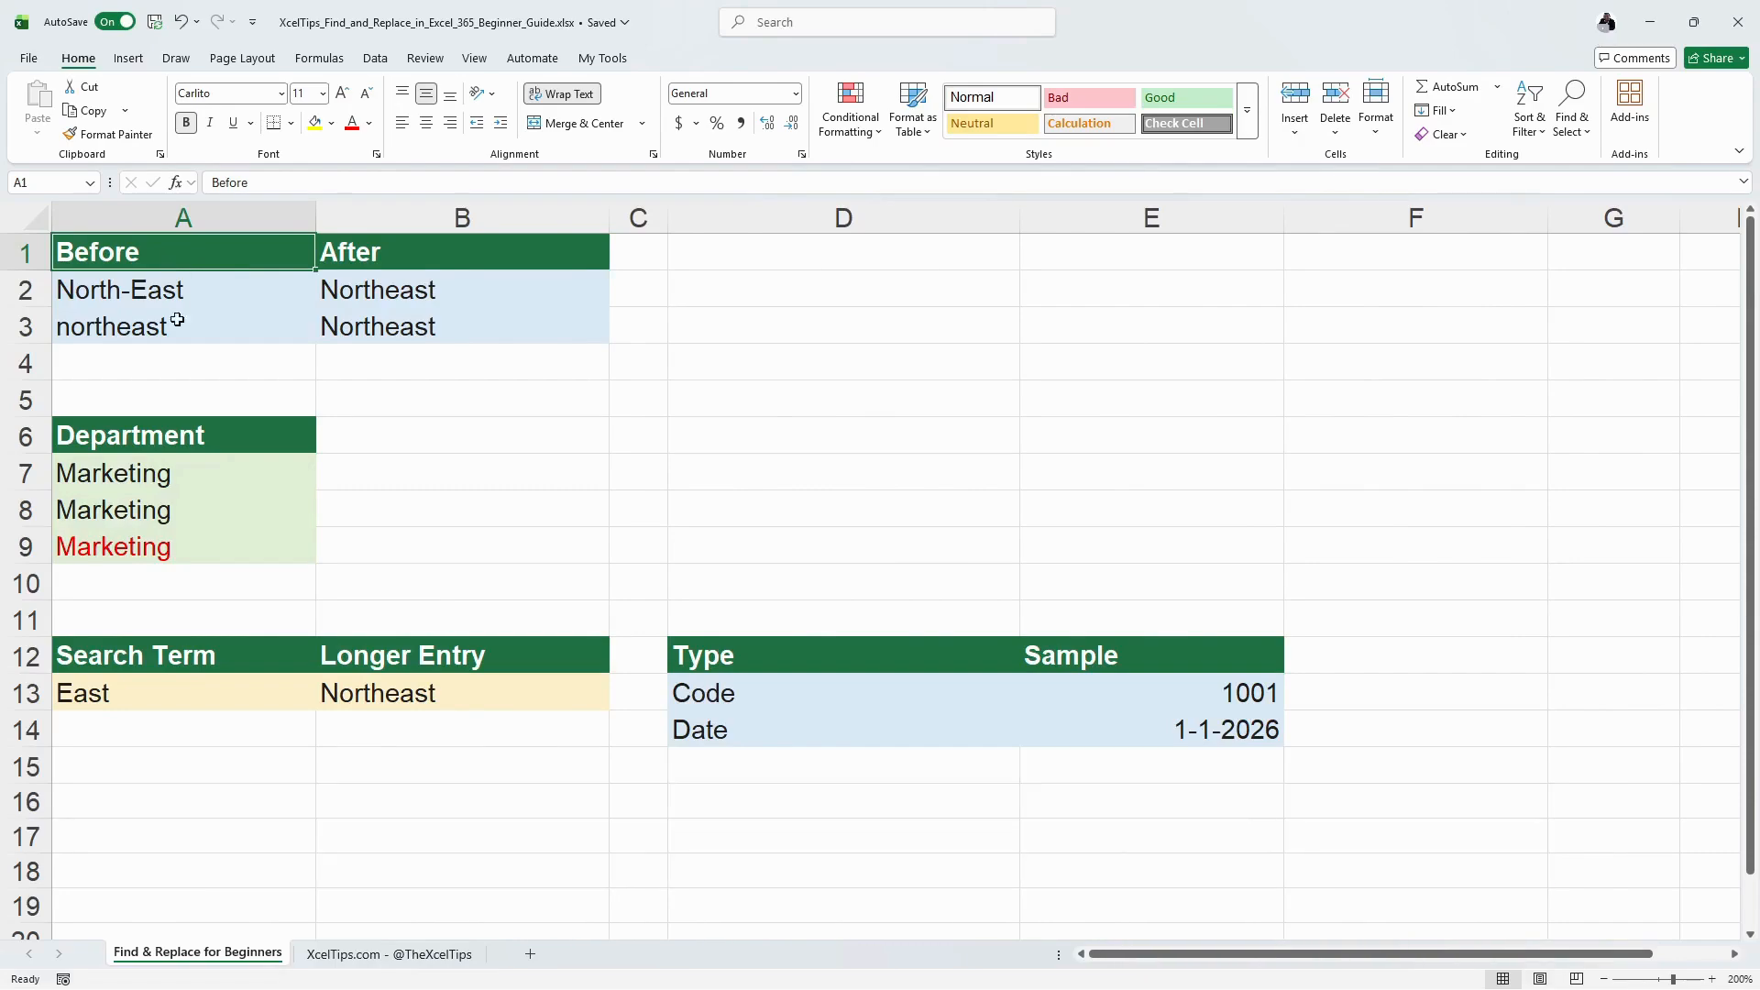
{"action": "left_click", "coordinate": [141, 534]}
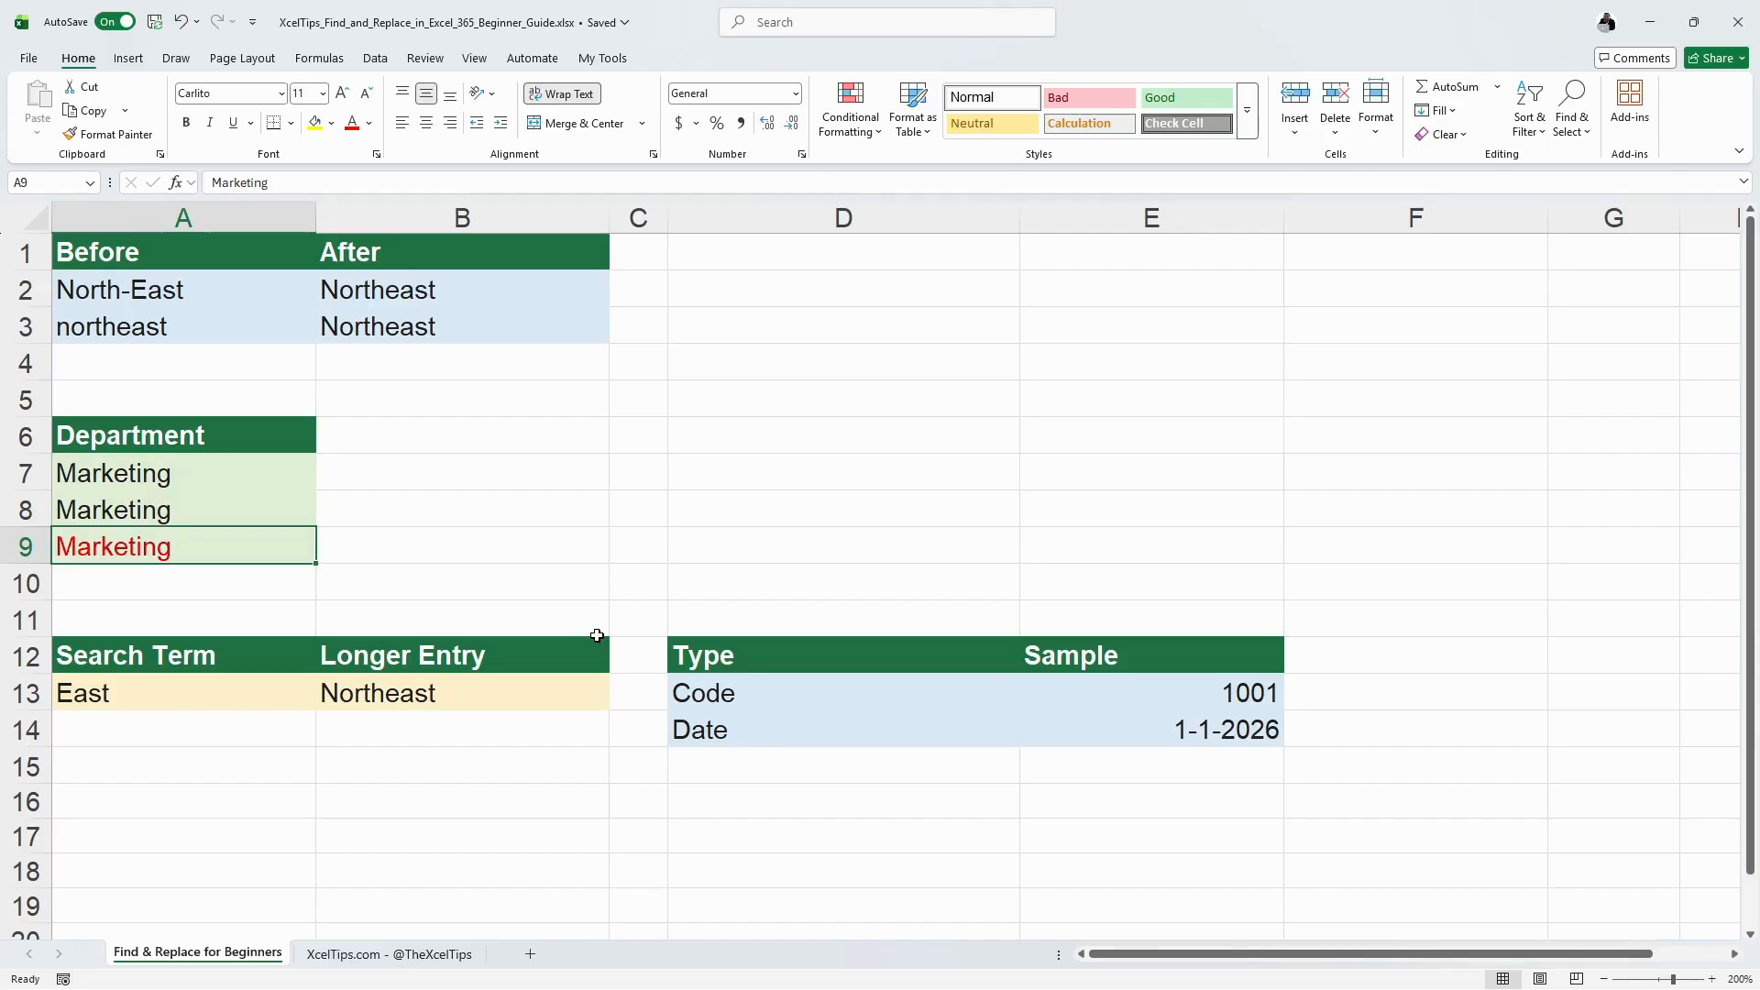
{"action": "left_click", "coordinate": [139, 295]}
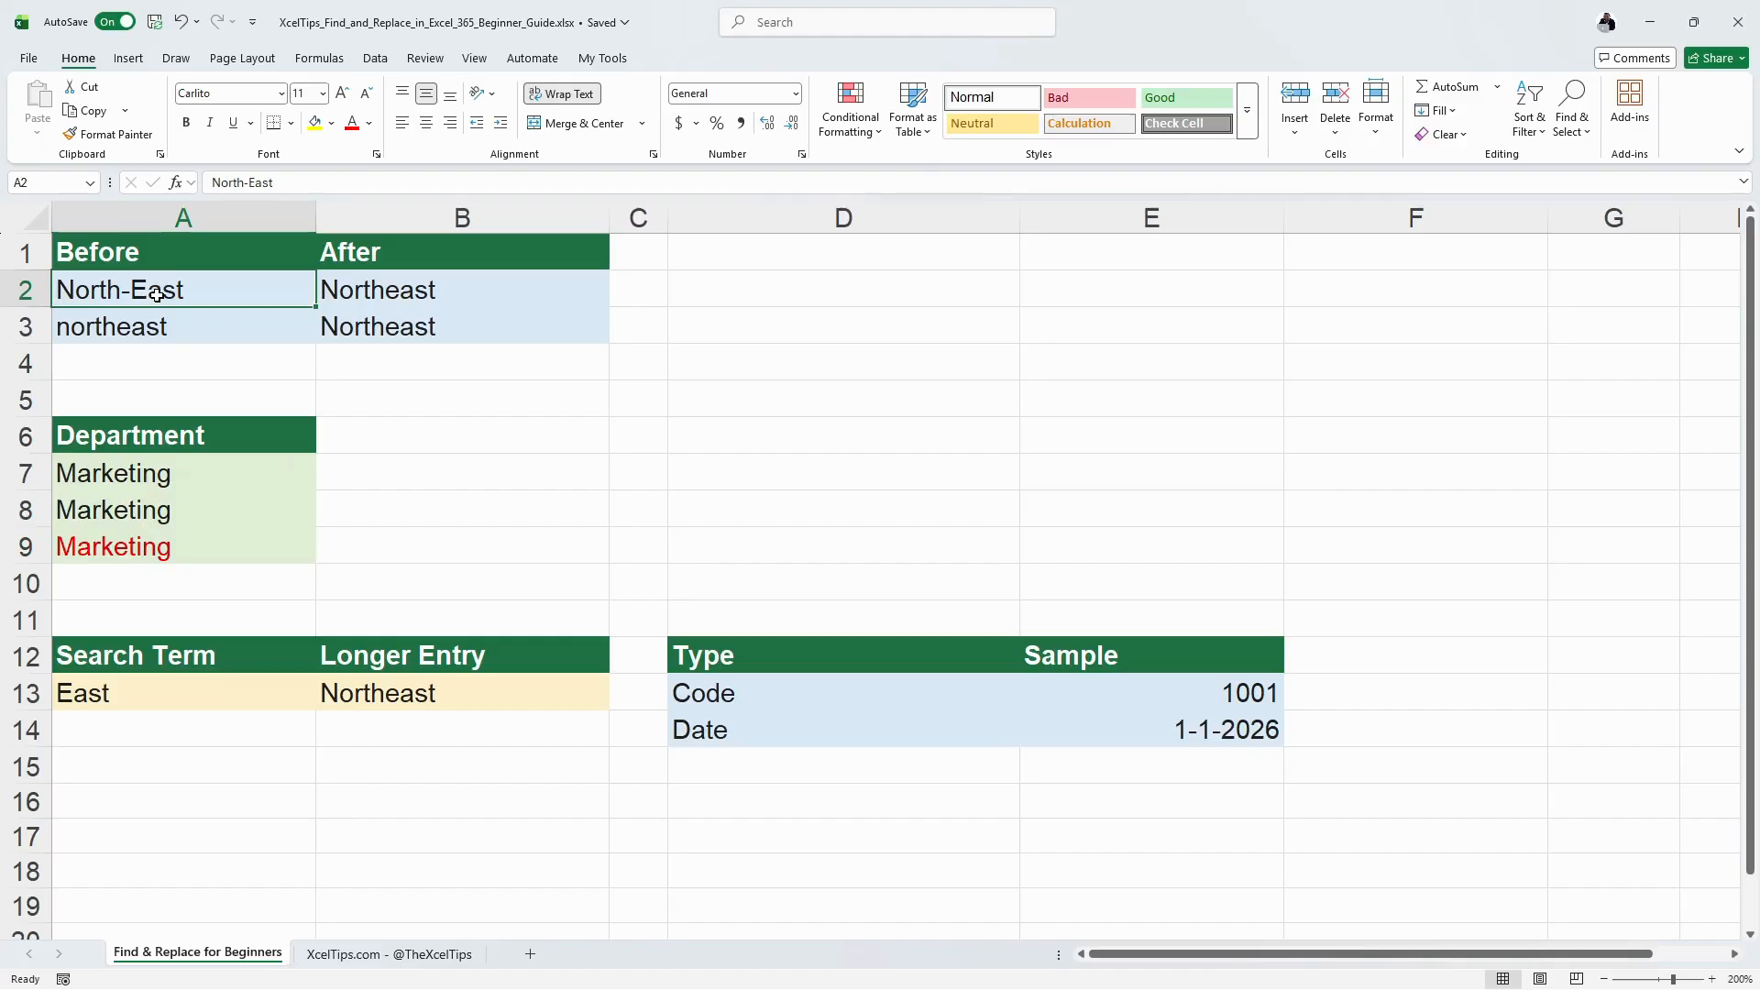
{"action": "left_click", "coordinate": [435, 285]}
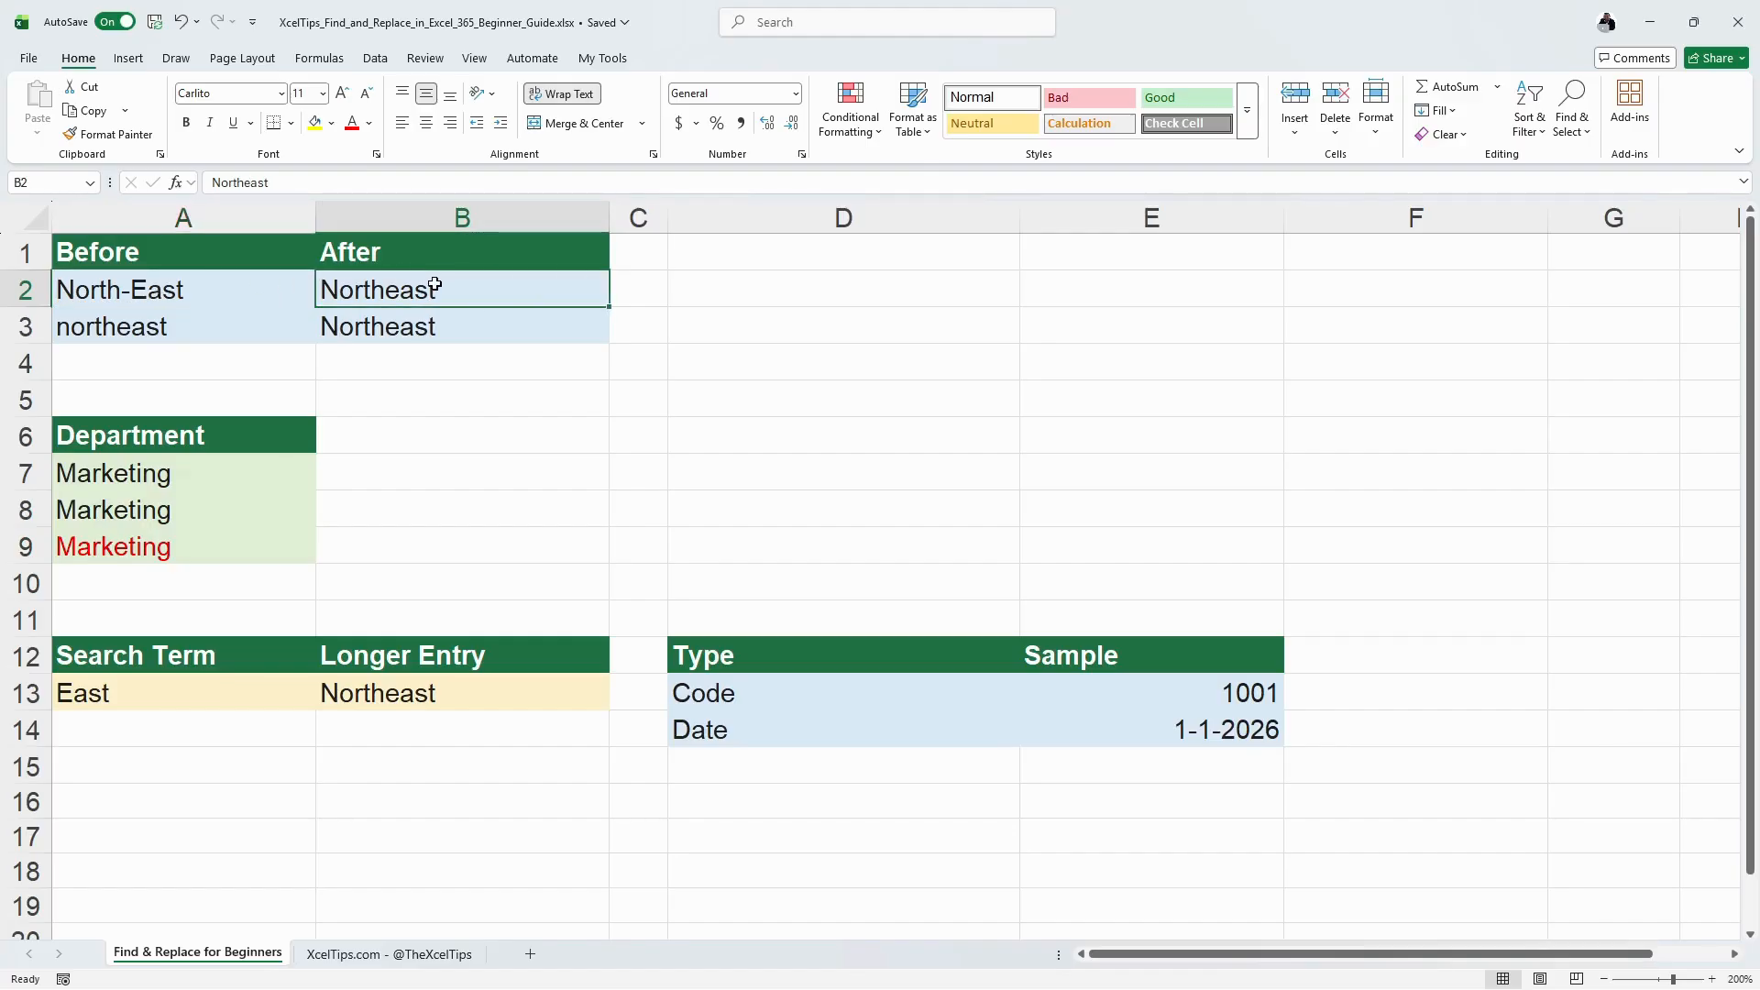
{"action": "left_click", "coordinate": [209, 295]}
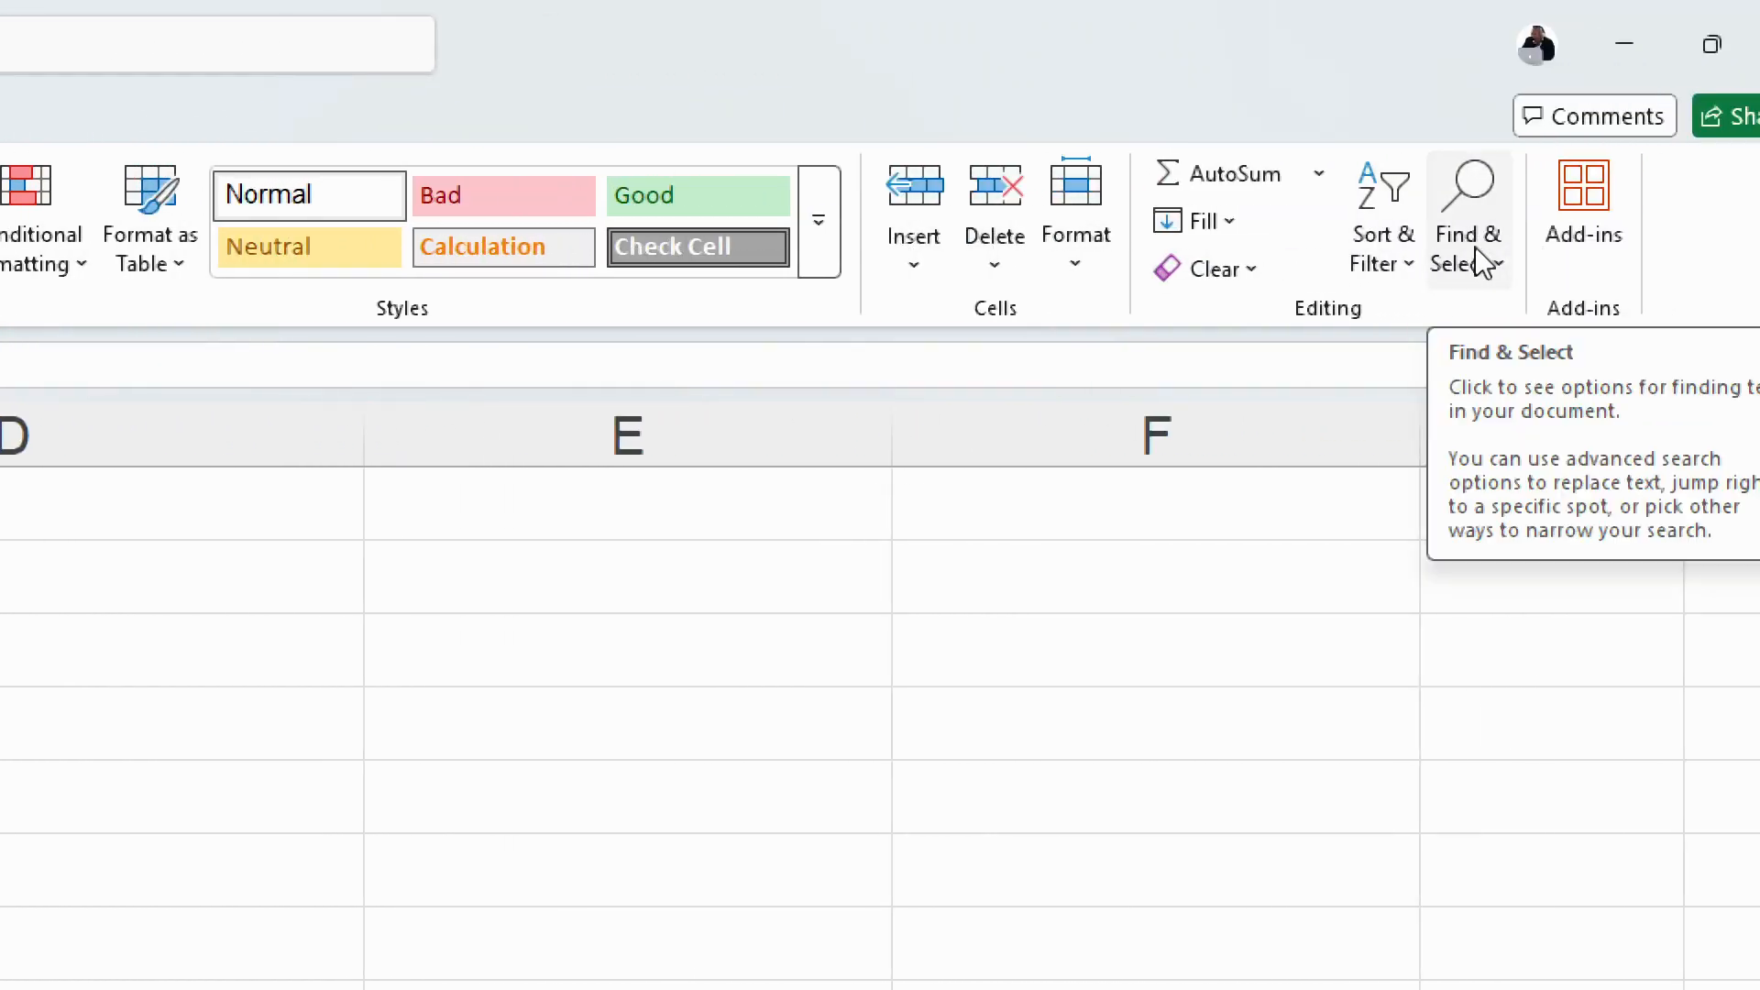
Step: Search the sheet for "Marketing" and step through the matches in the Department list one by one
{"action": "left_click", "coordinate": [1476, 246]}
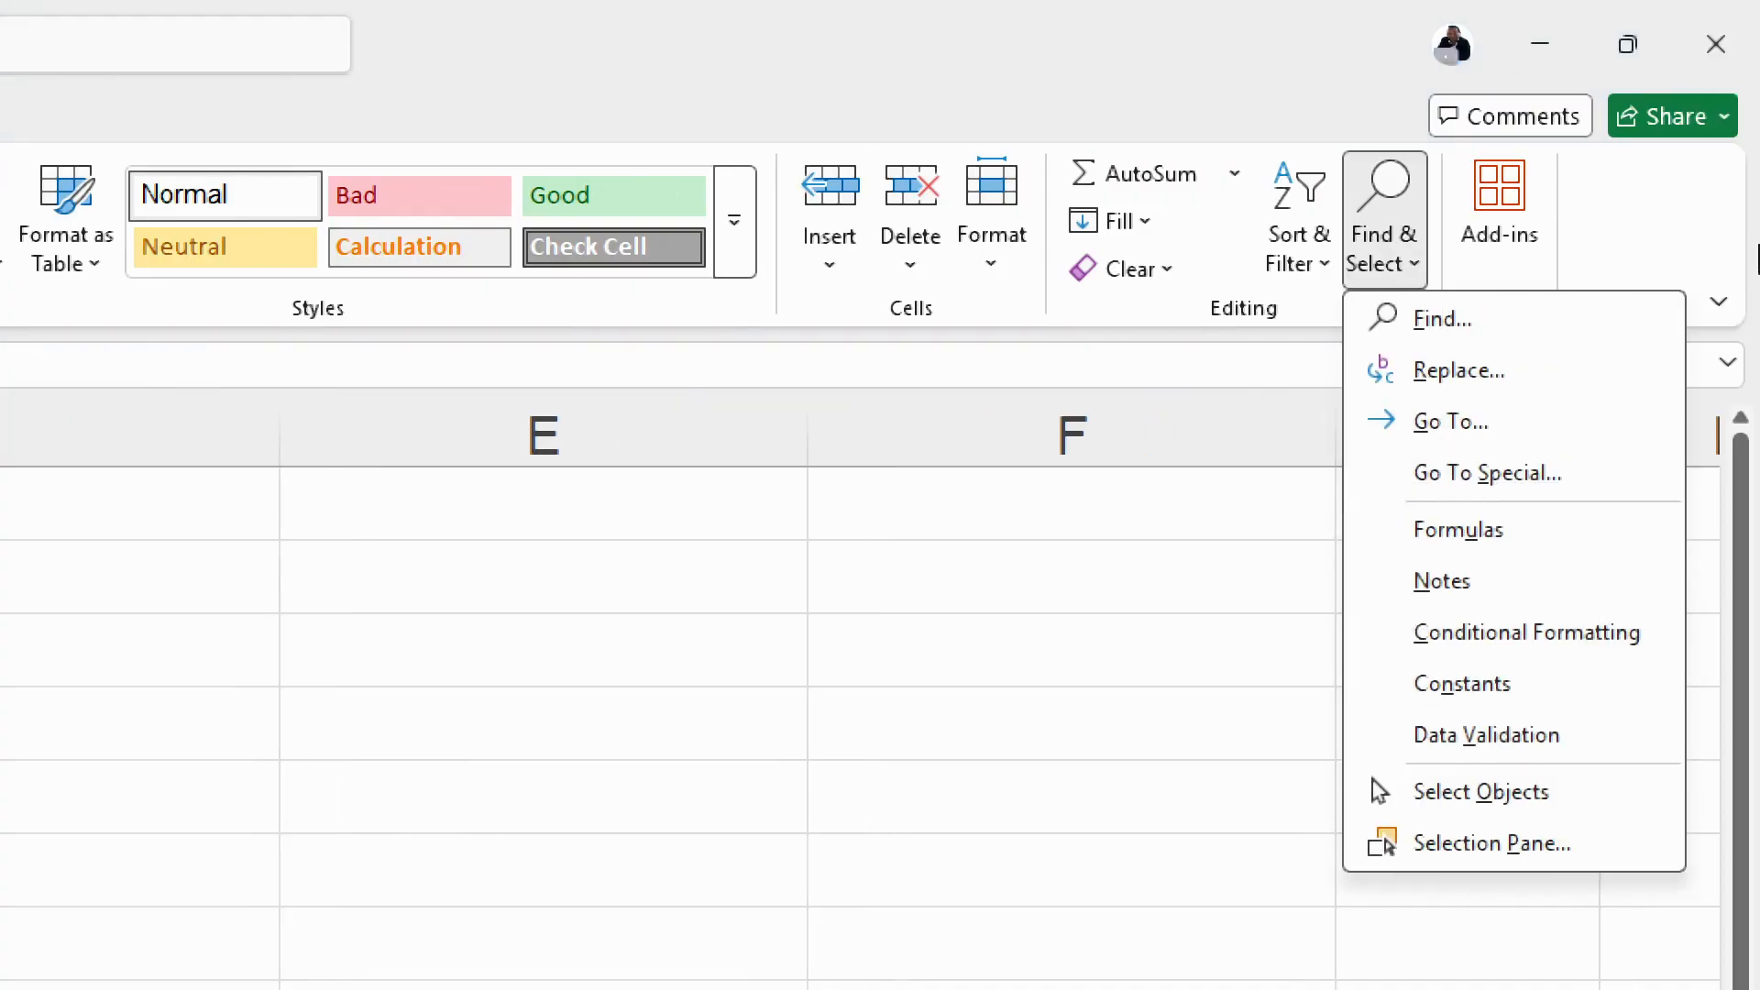
{"action": "left_click", "coordinate": [1514, 323]}
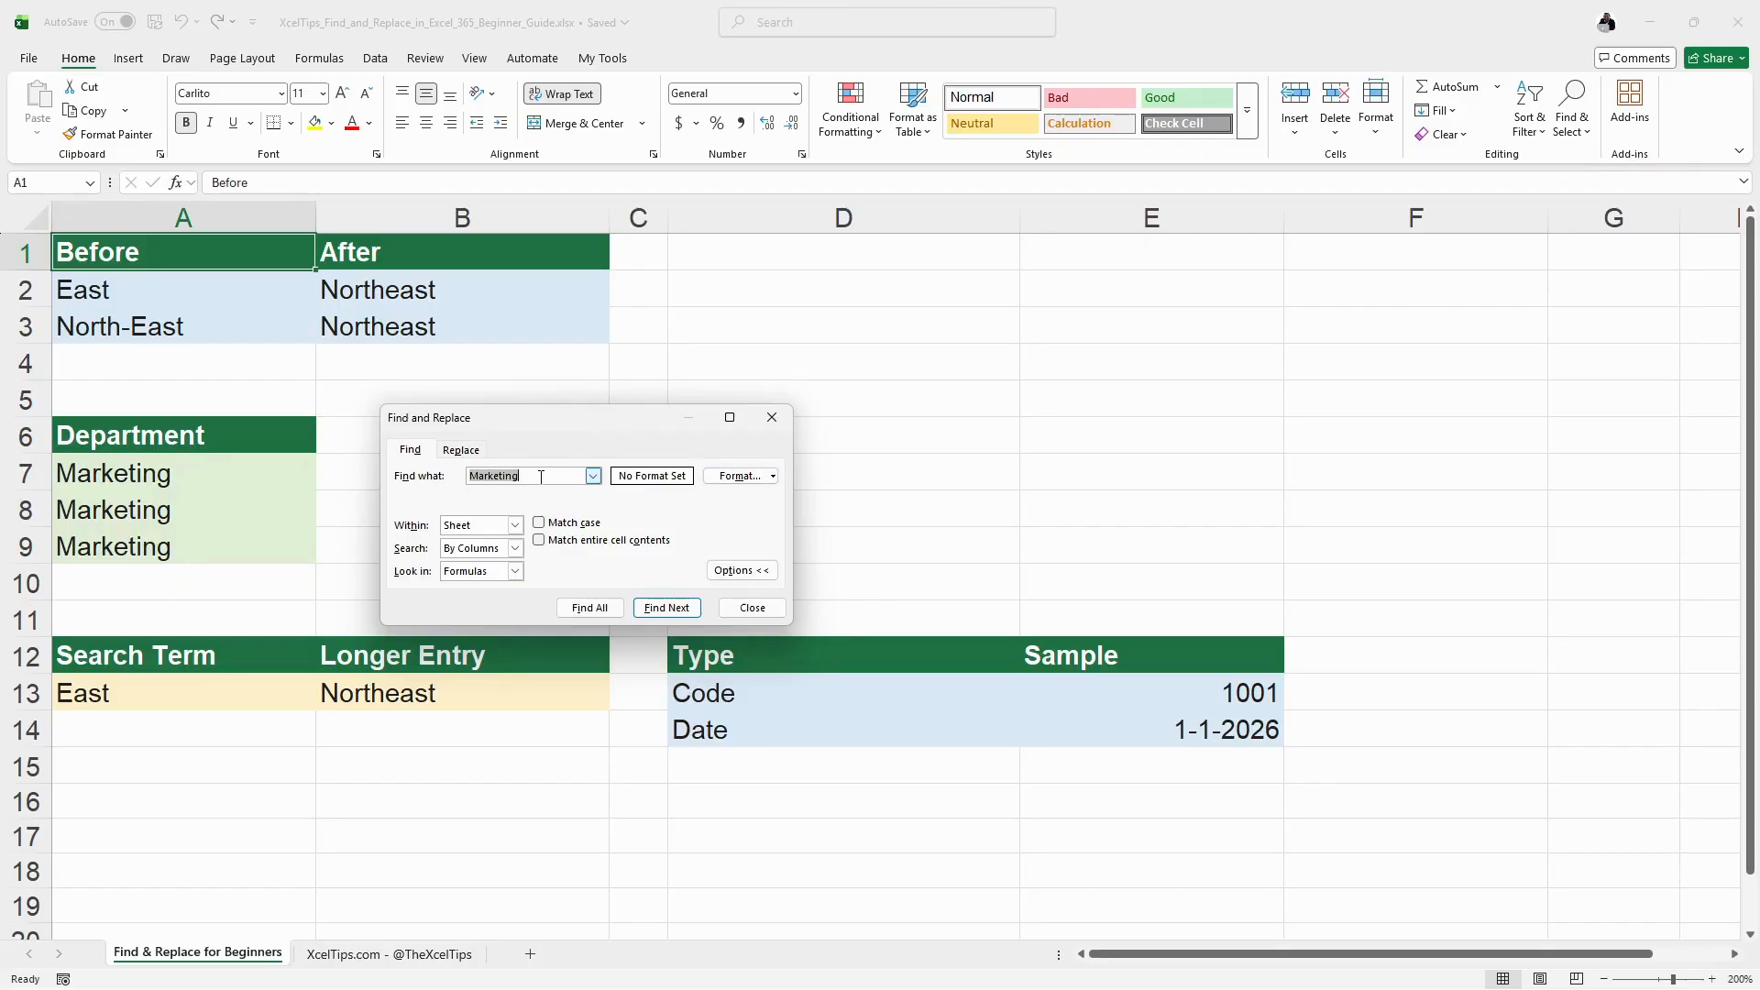
{"action": "left_click", "coordinate": [679, 611]}
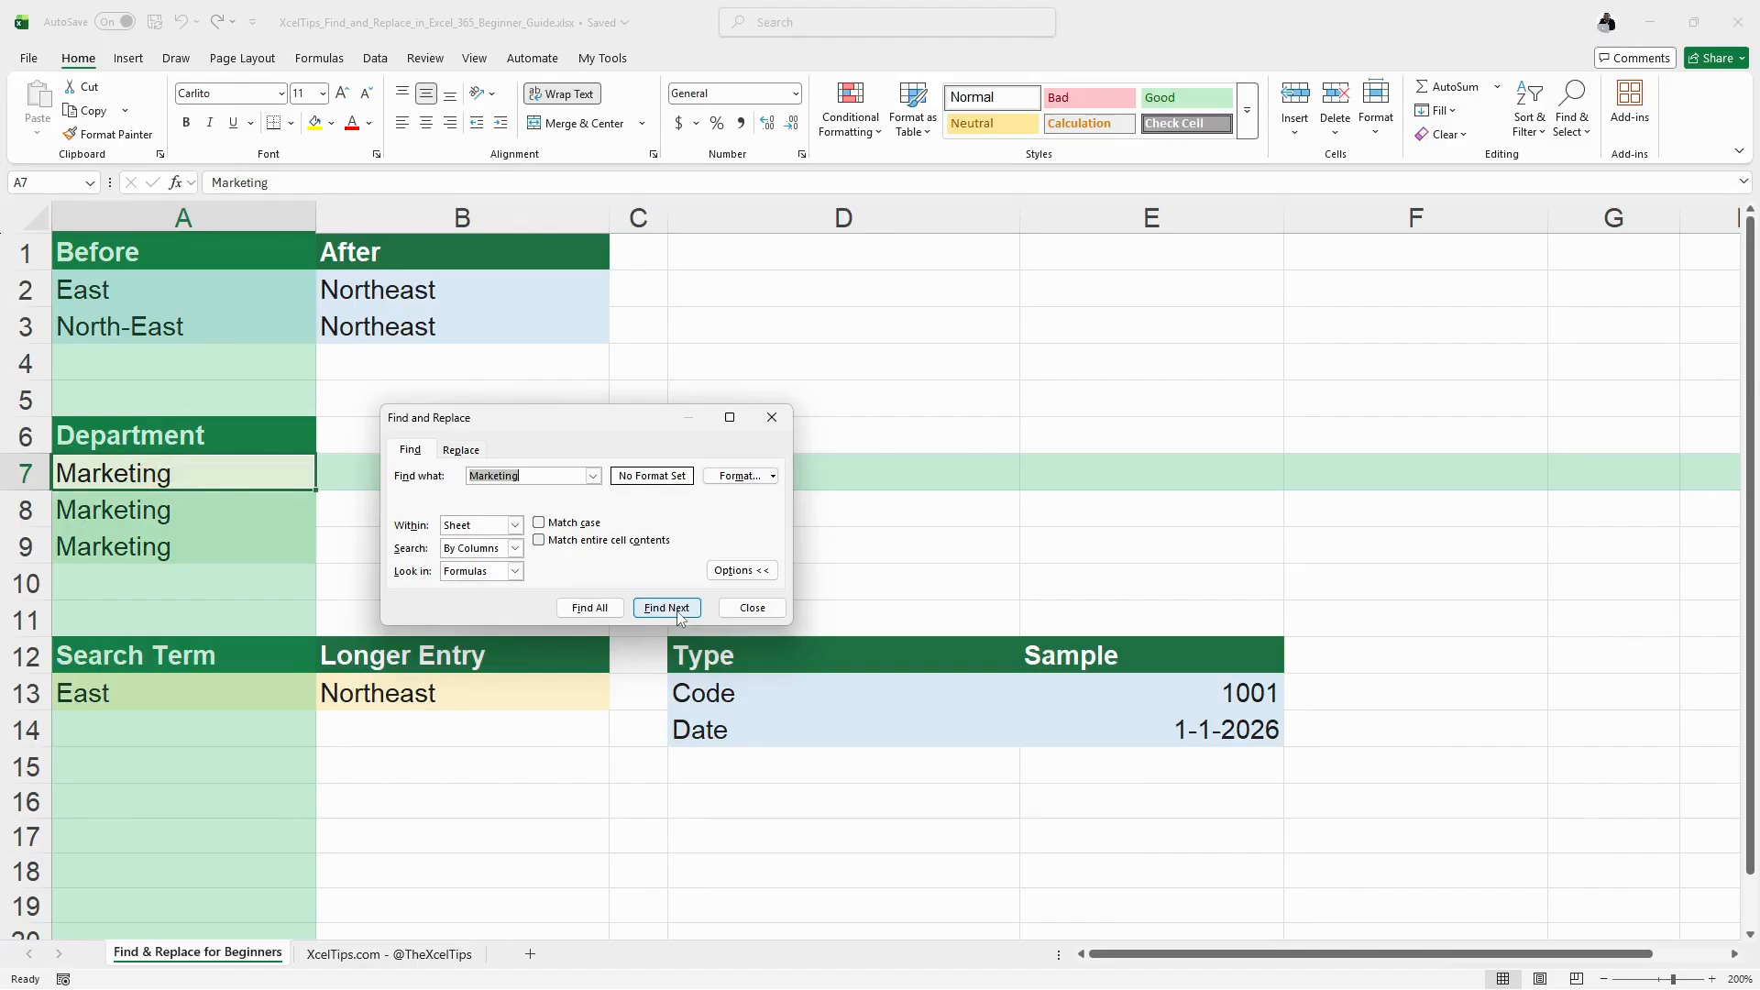
{"action": "left_click", "coordinate": [680, 611]}
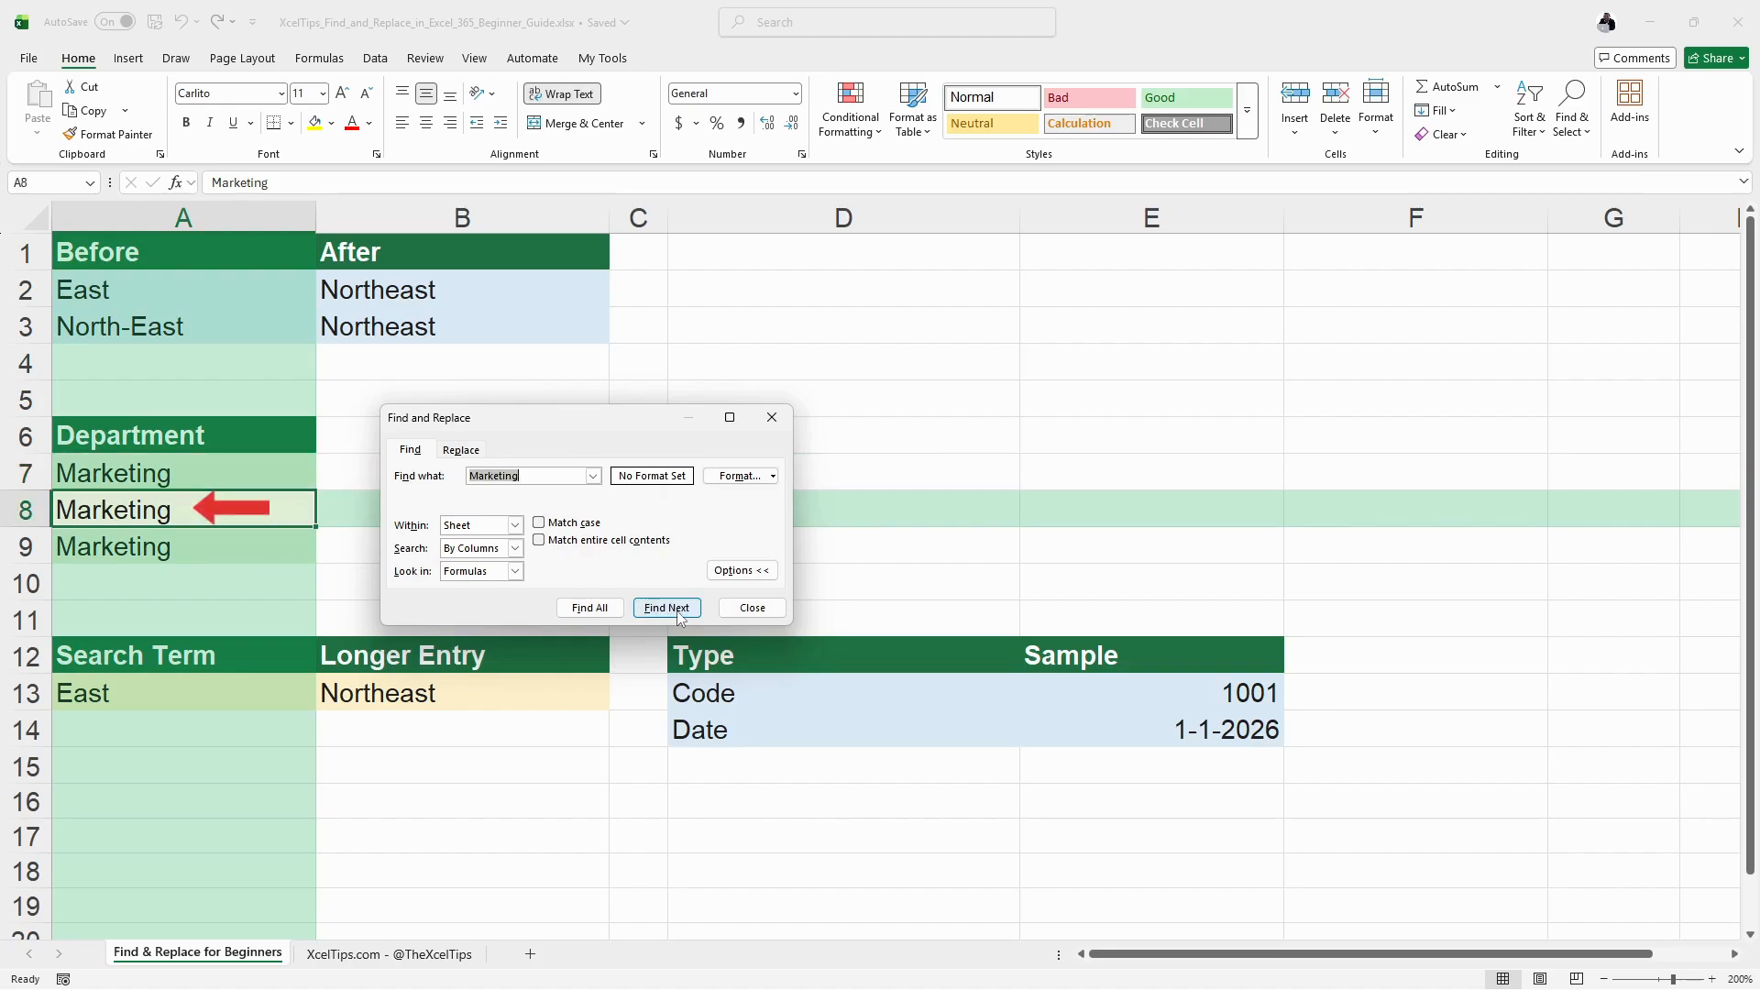
{"action": "left_click", "coordinate": [679, 610]}
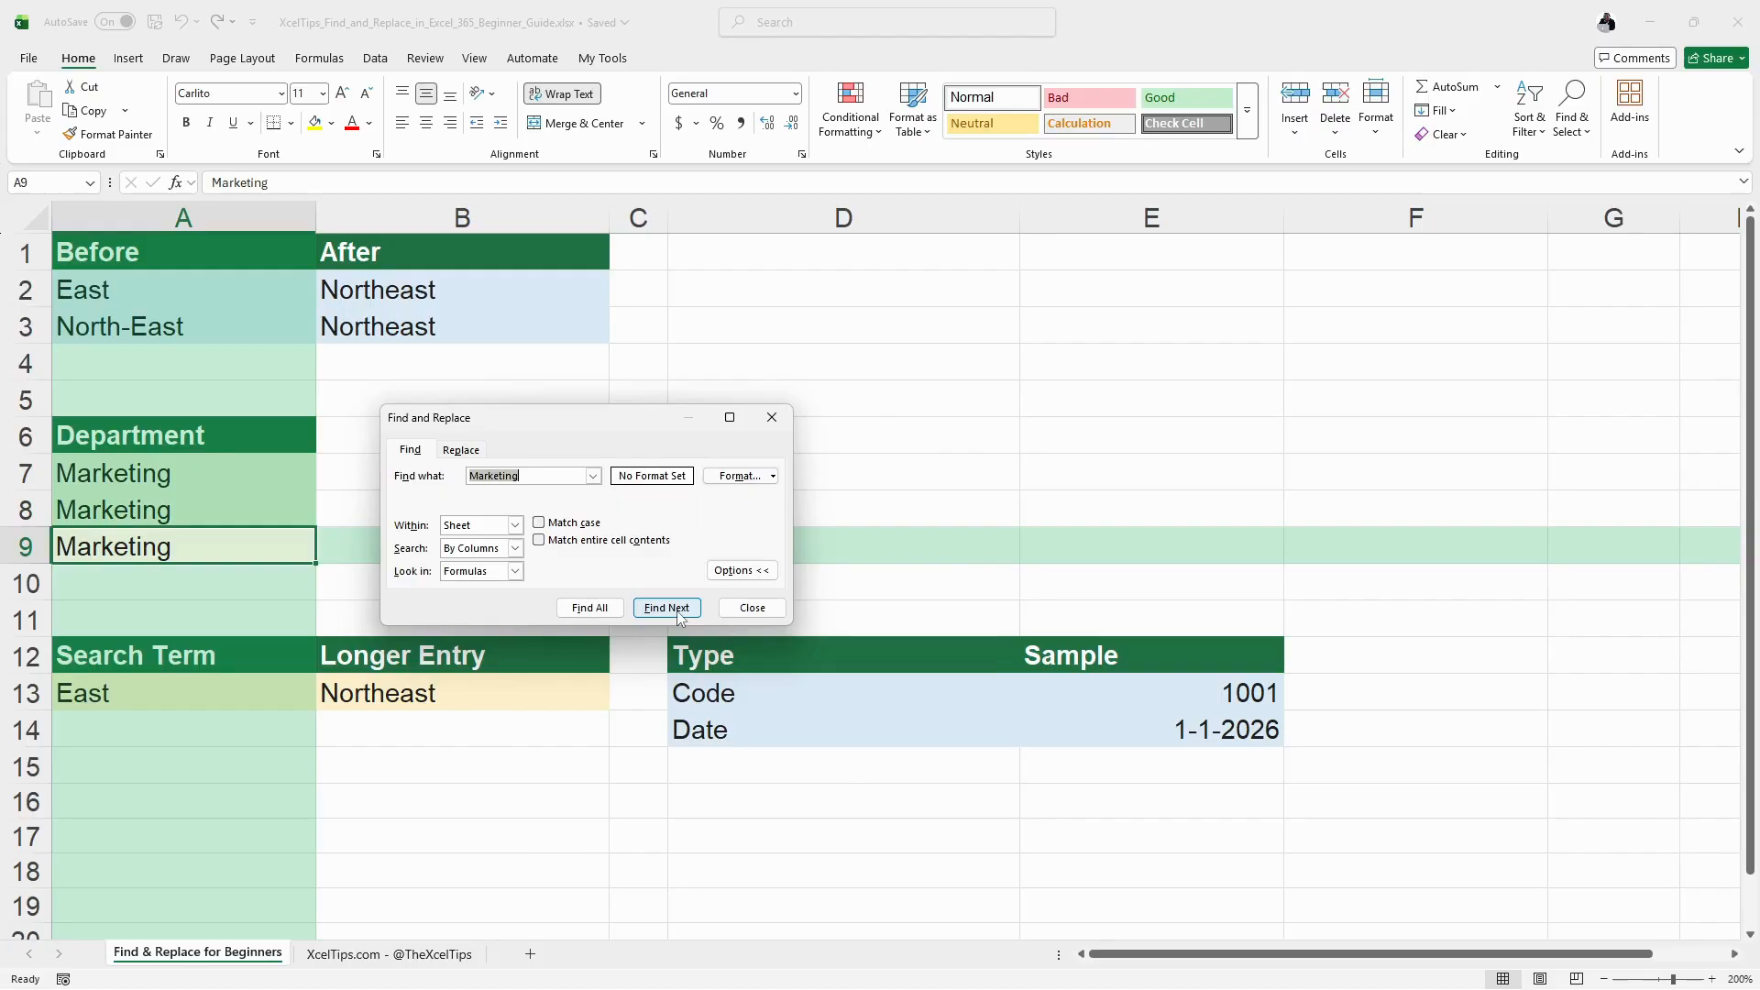
Step: Search the sheet for "East" and step through the successive matches
{"action": "type", "text": "East"}
{"action": "left_click", "coordinate": [686, 611]}
{"action": "left_click", "coordinate": [685, 610]}
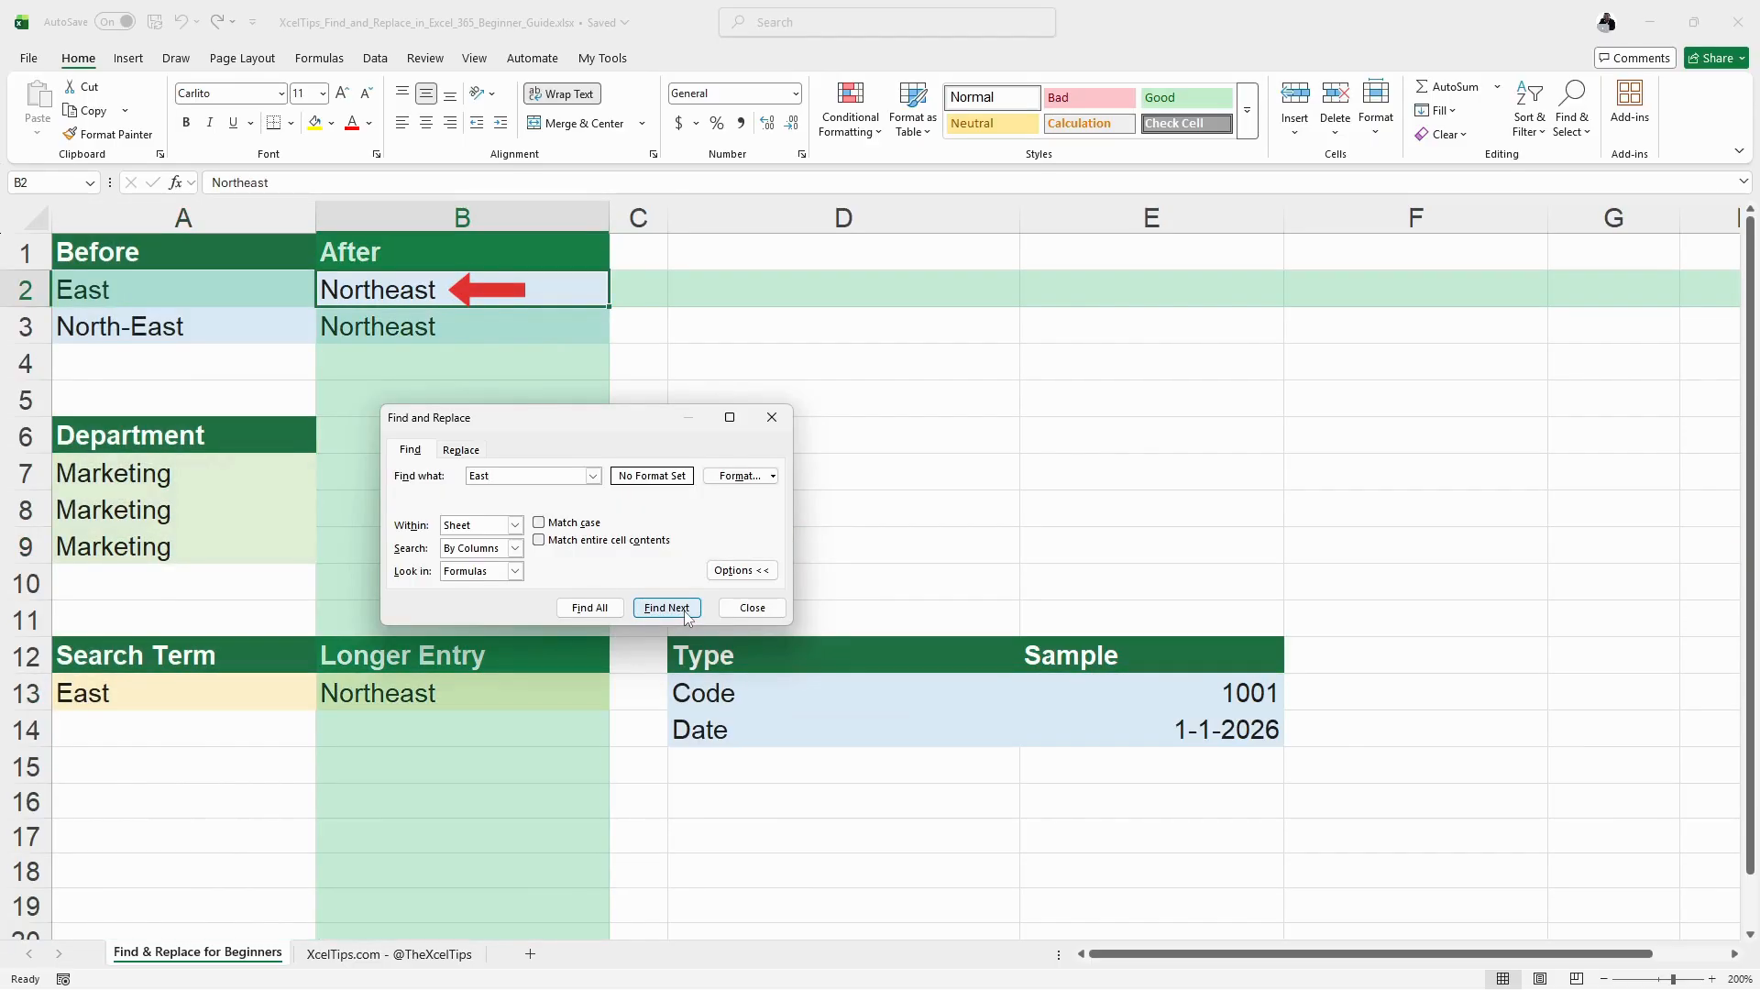
{"action": "left_click", "coordinate": [685, 610]}
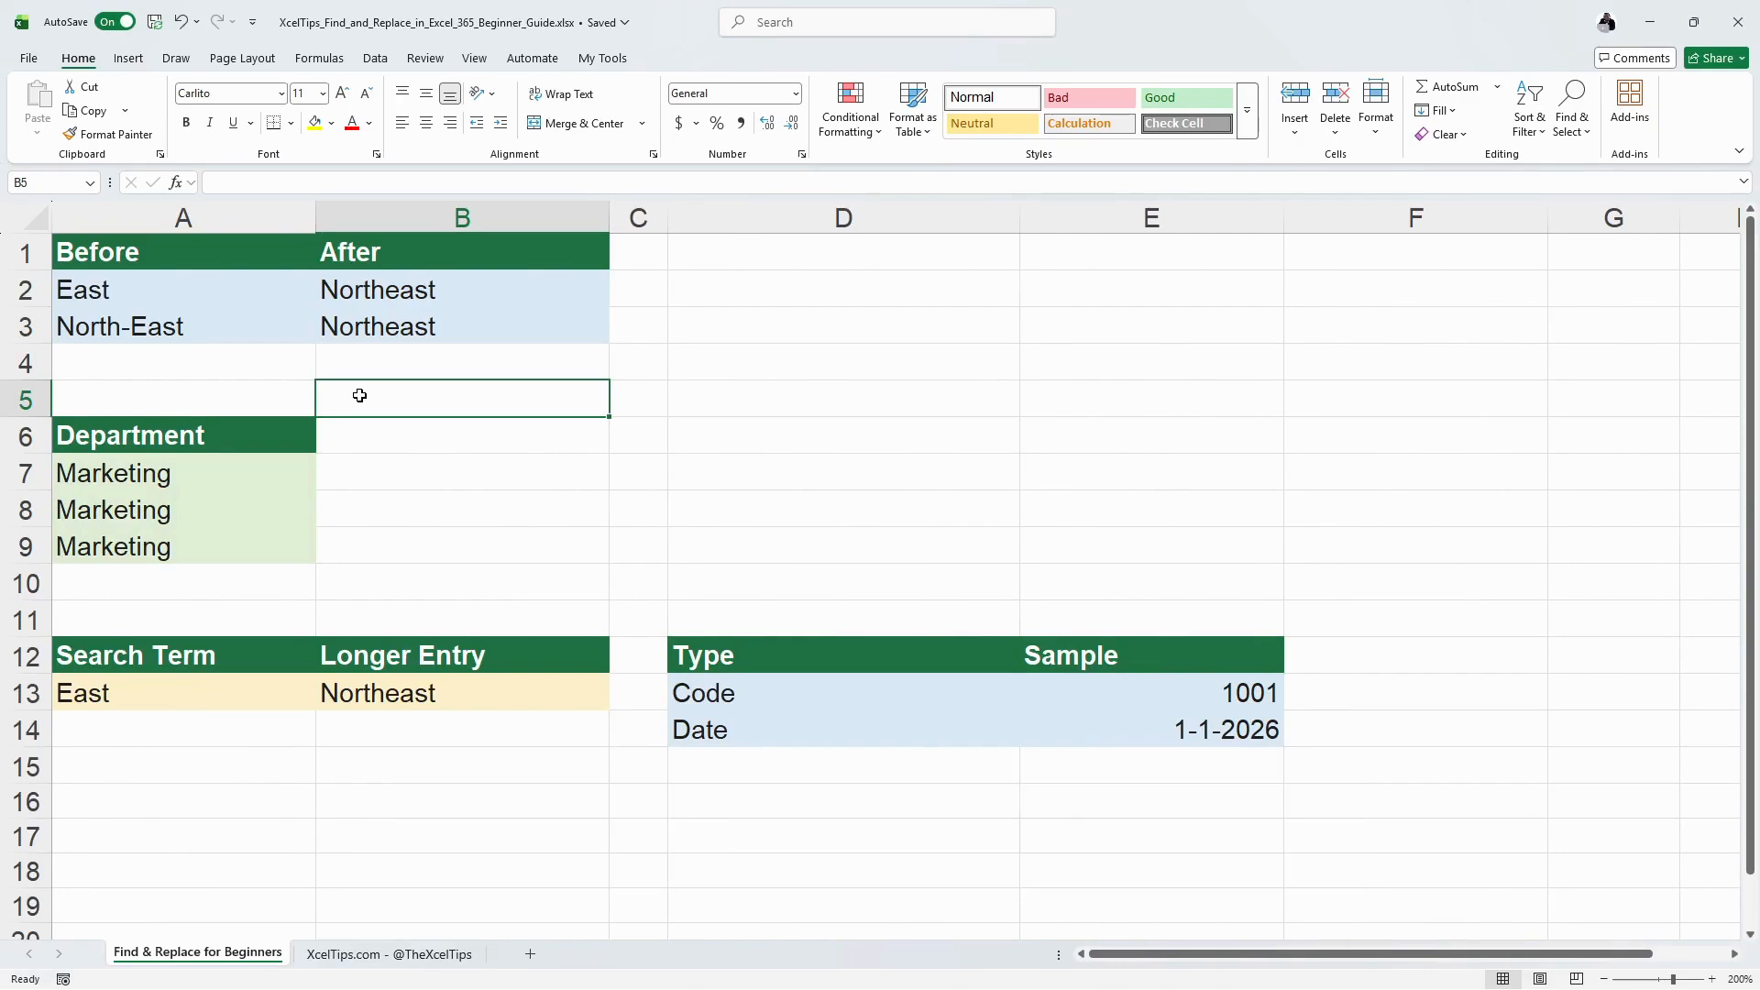
Step: Starting from cell B6, search the sheet for "Marketing" again and step through its matches
{"action": "left_click", "coordinate": [356, 431]}
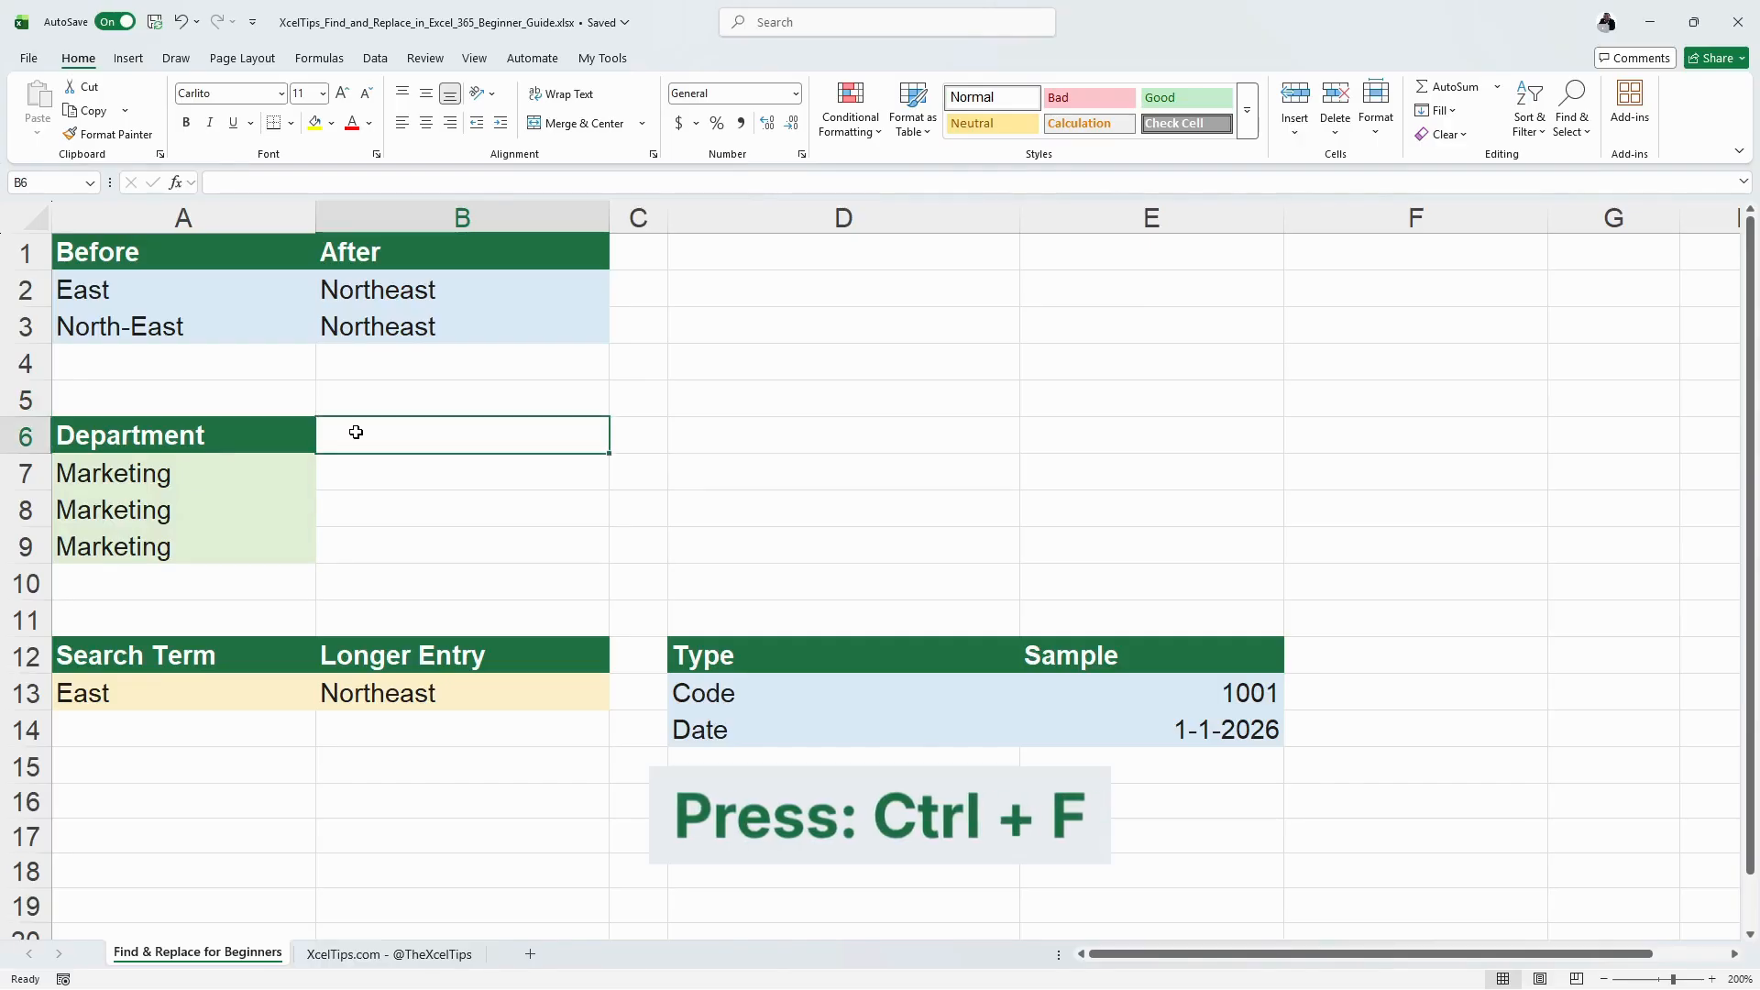
{"action": "key", "text": "ctrl+f"}
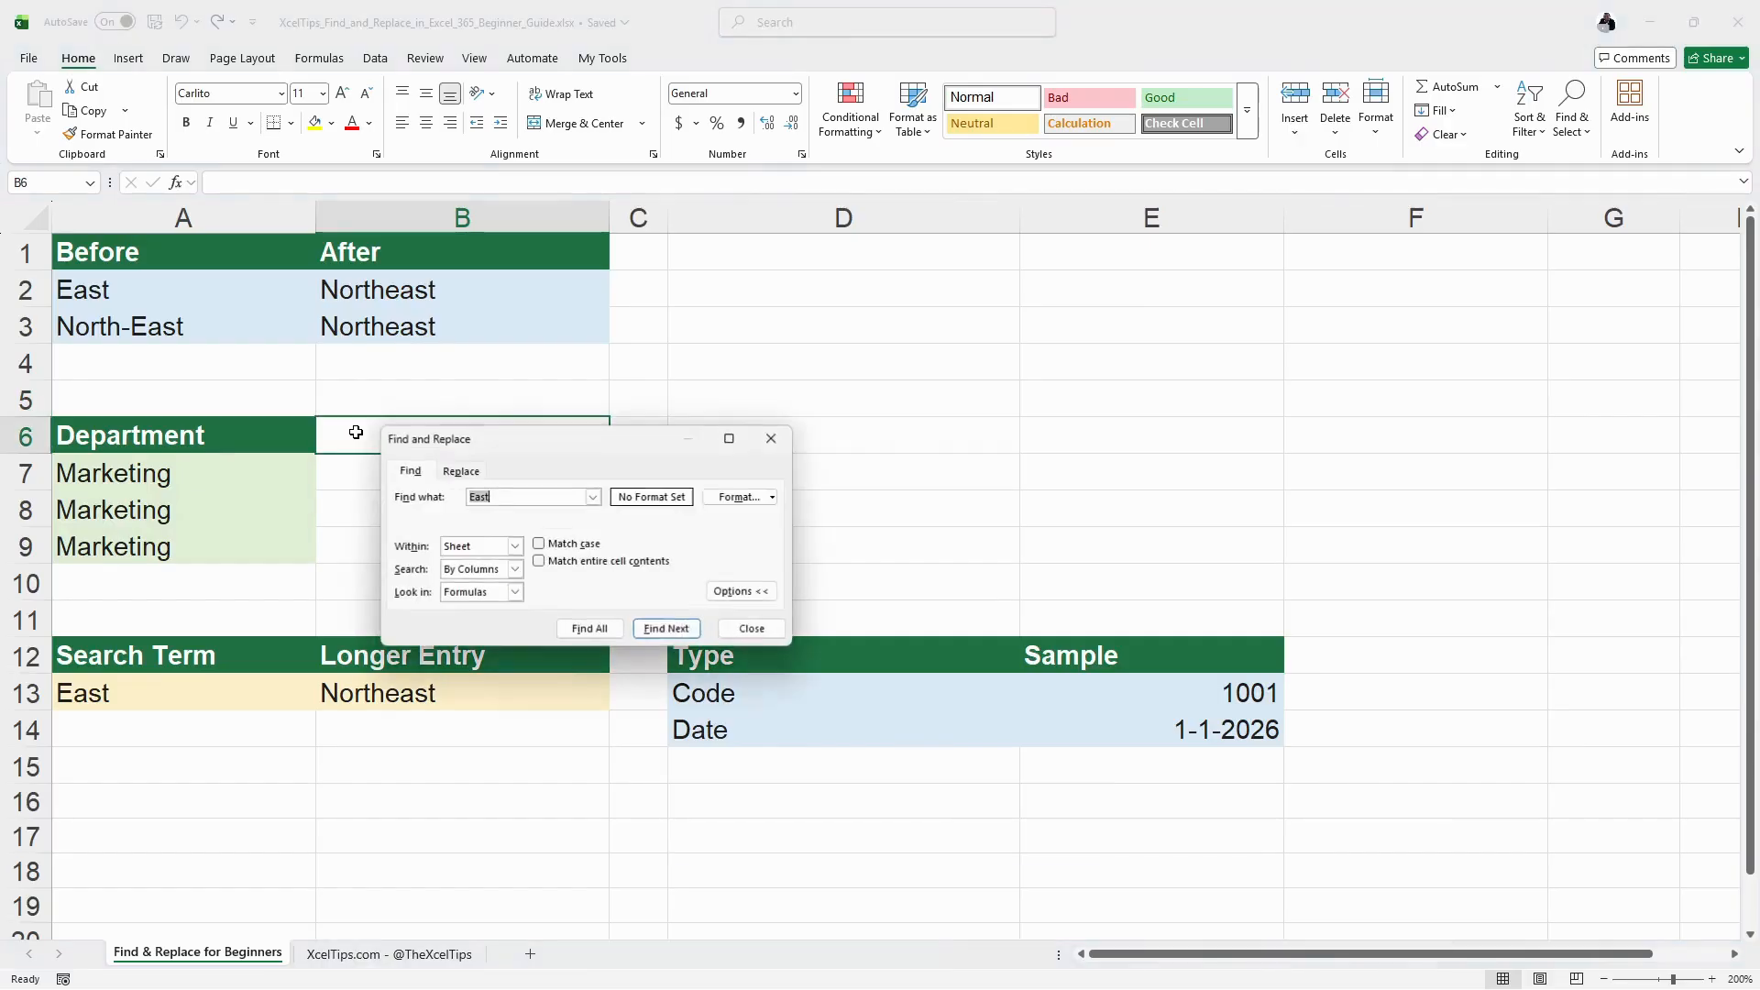
{"action": "left_click_drag", "start_coordinate": [533, 447], "coordinate": [533, 396]}
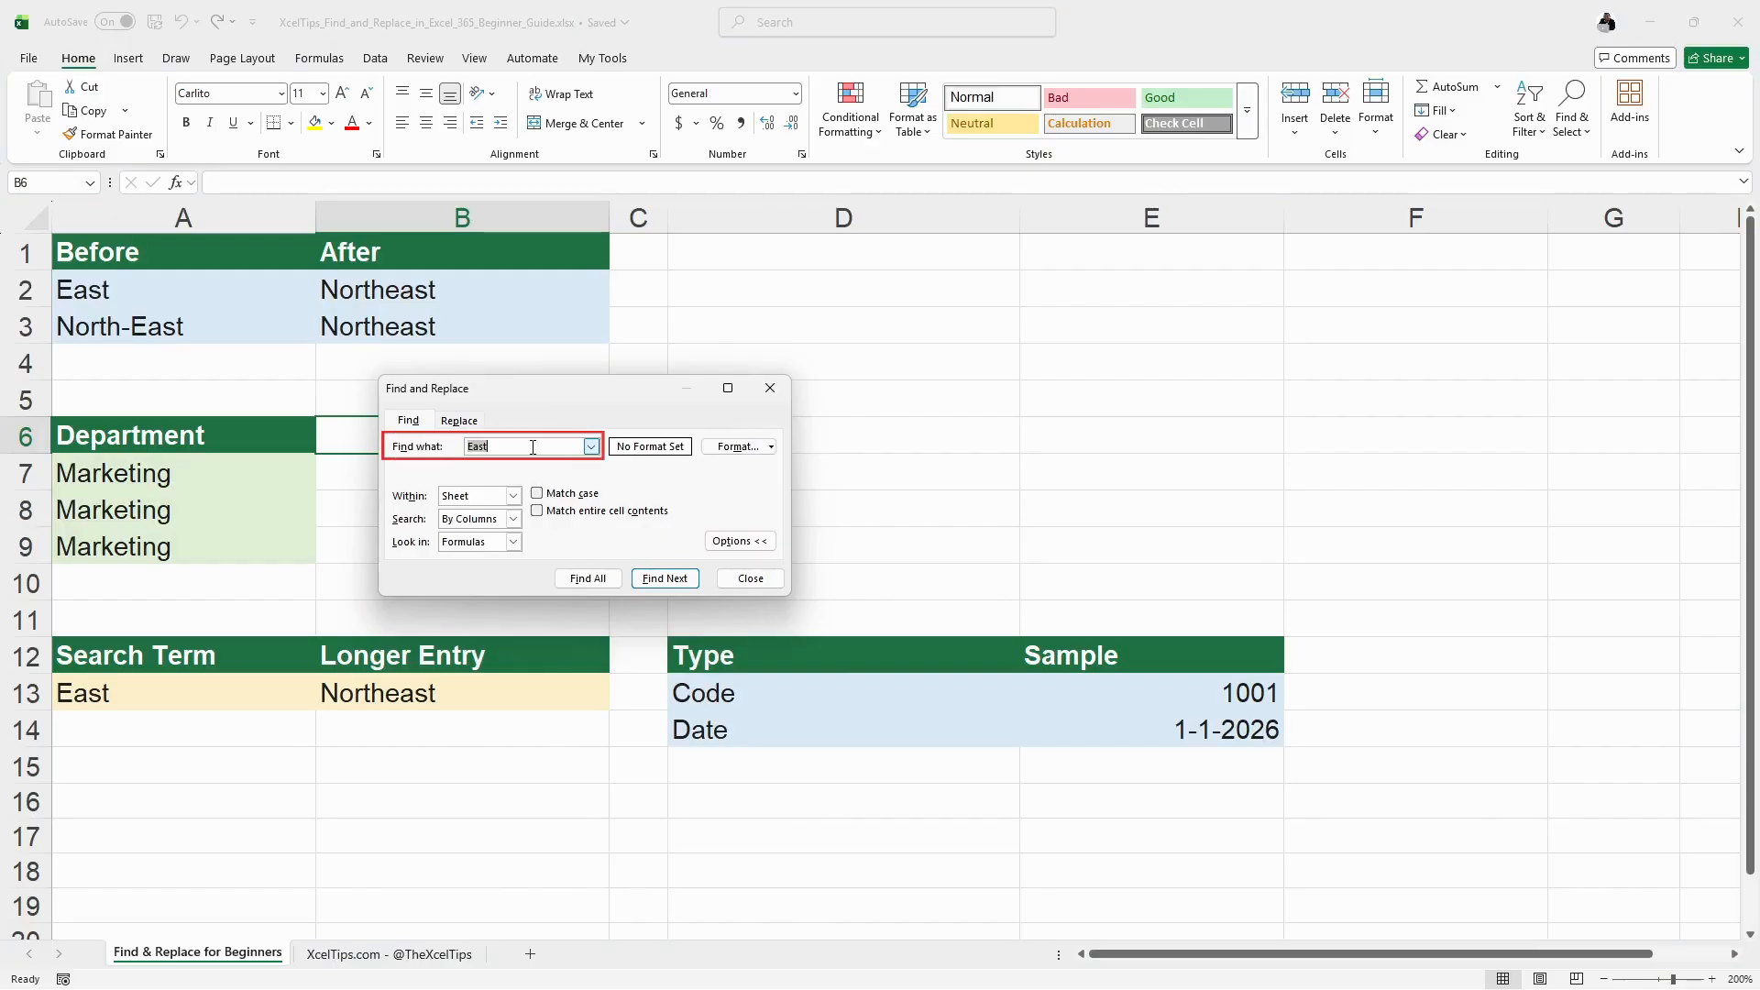
{"action": "type", "text": "Marketing"}
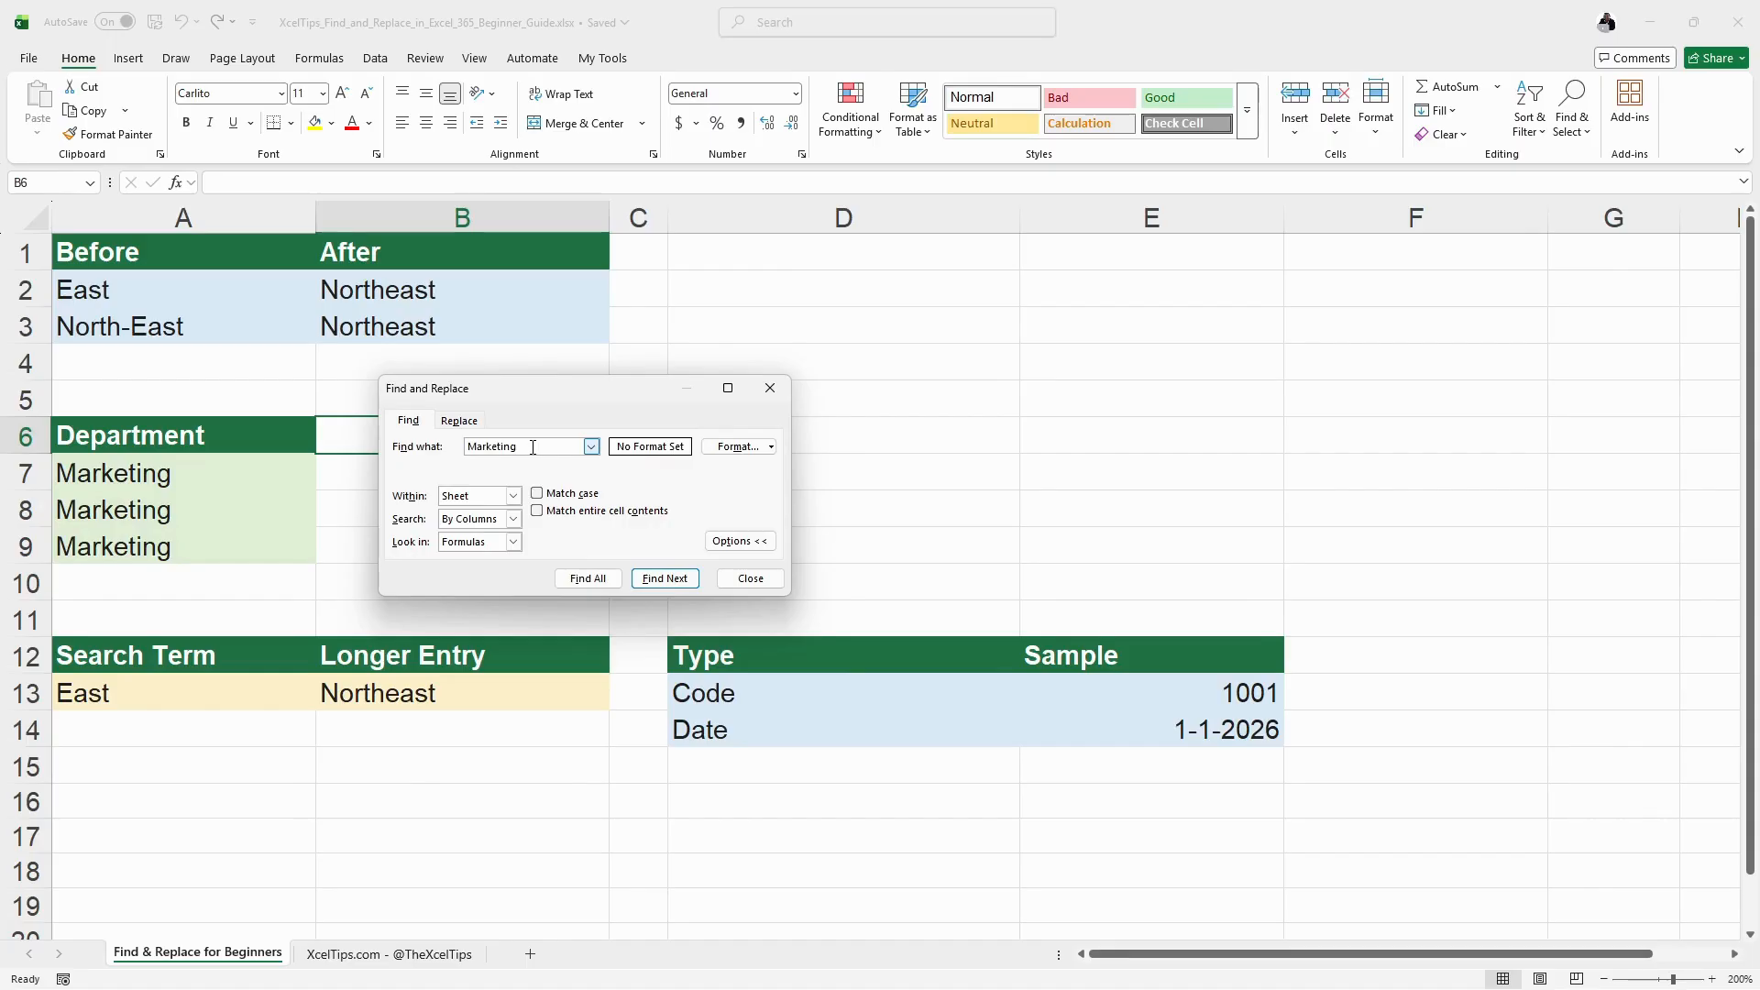
{"action": "left_click", "coordinate": [664, 578]}
{"action": "left_click", "coordinate": [665, 578]}
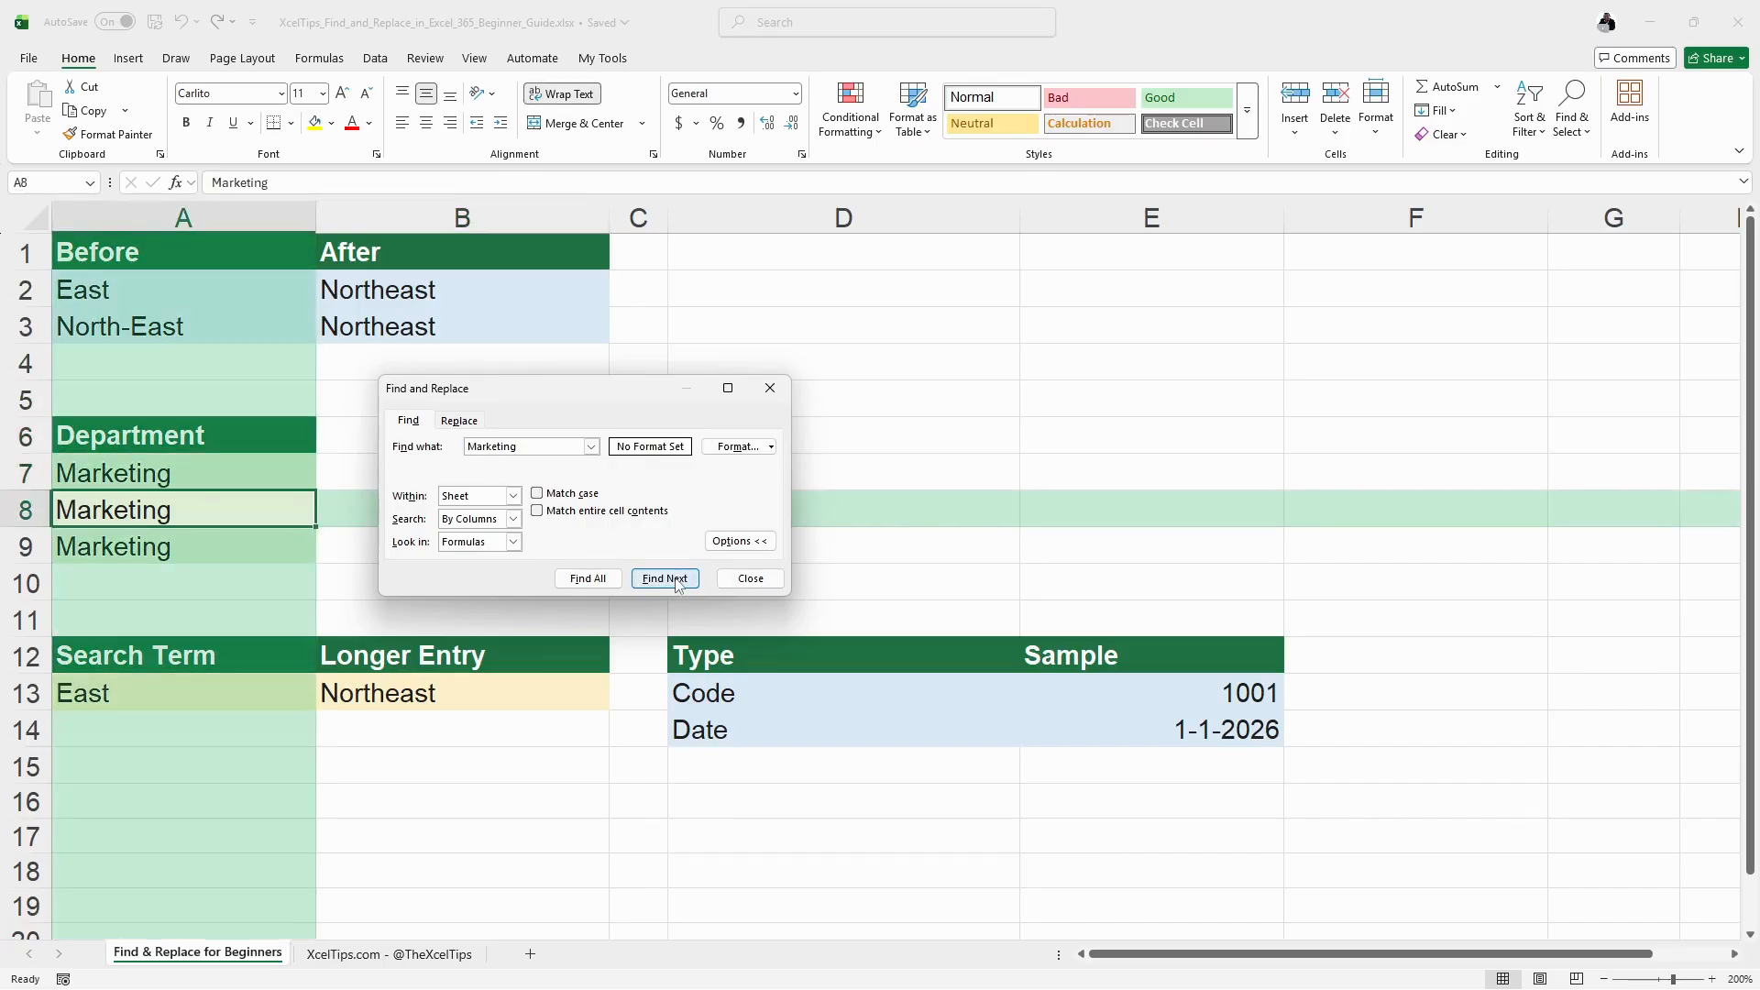
{"action": "left_click", "coordinate": [676, 581]}
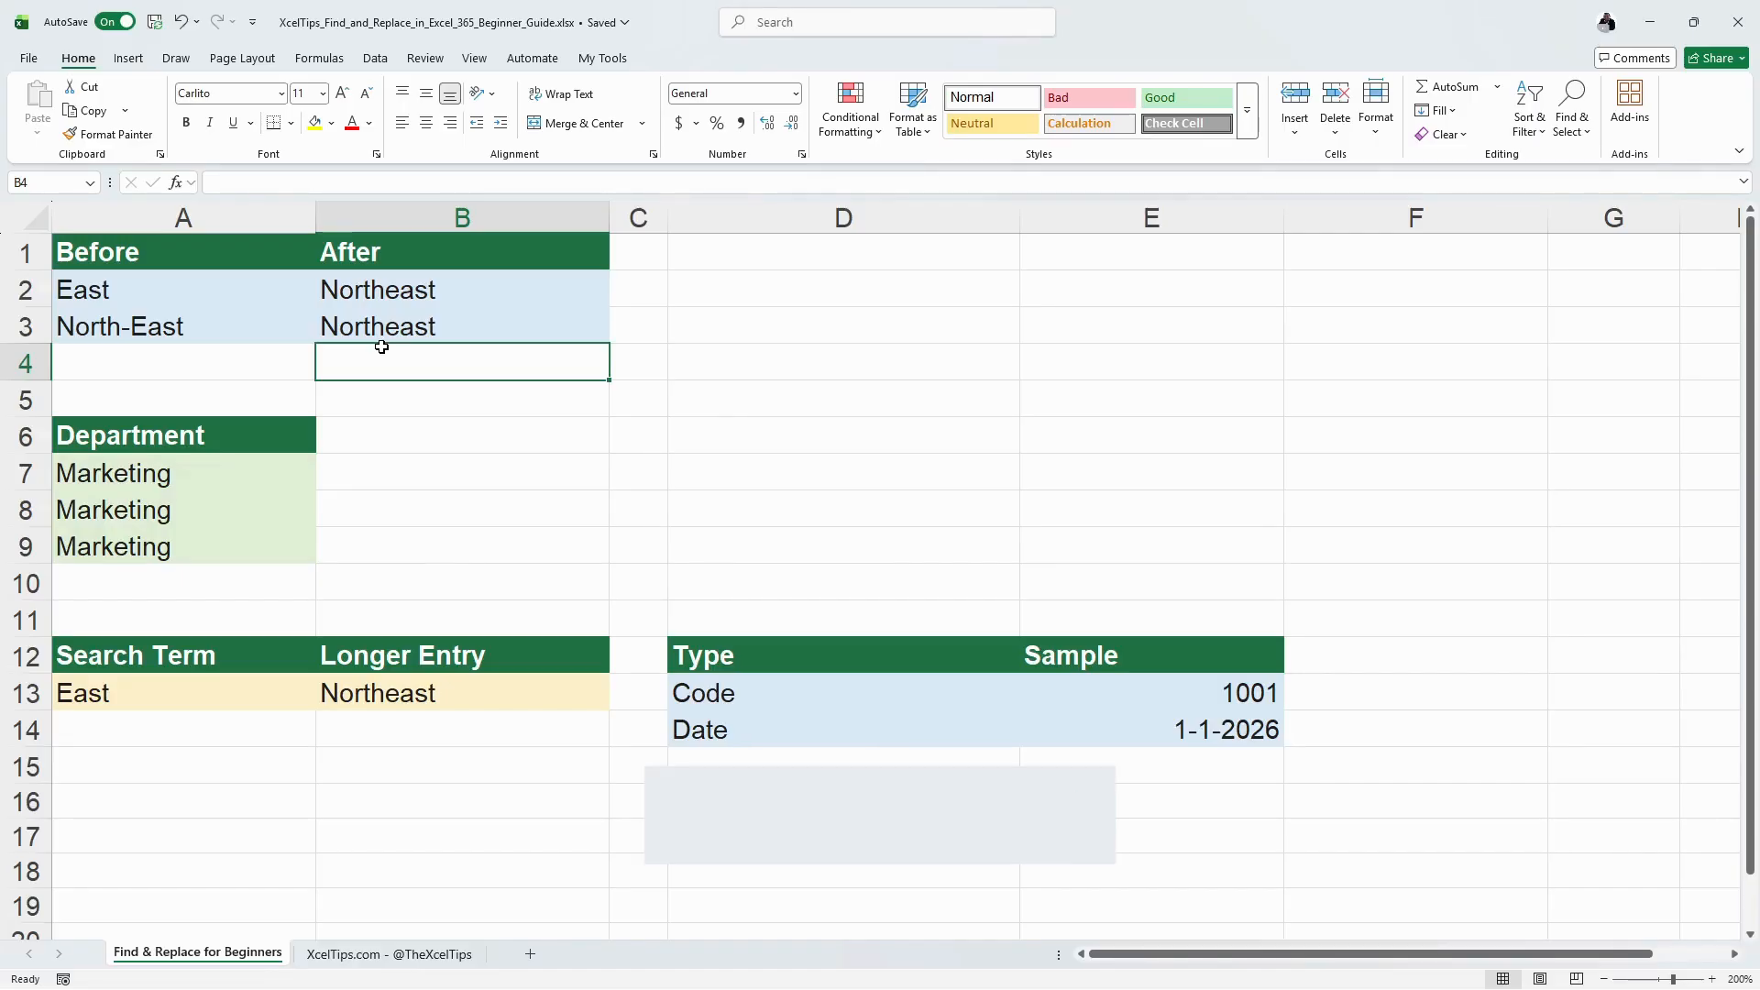
Step: Open the Replace dialog to view its search and replacement fields, close it, and reopen it
{"action": "key", "text": "ctrl+h"}
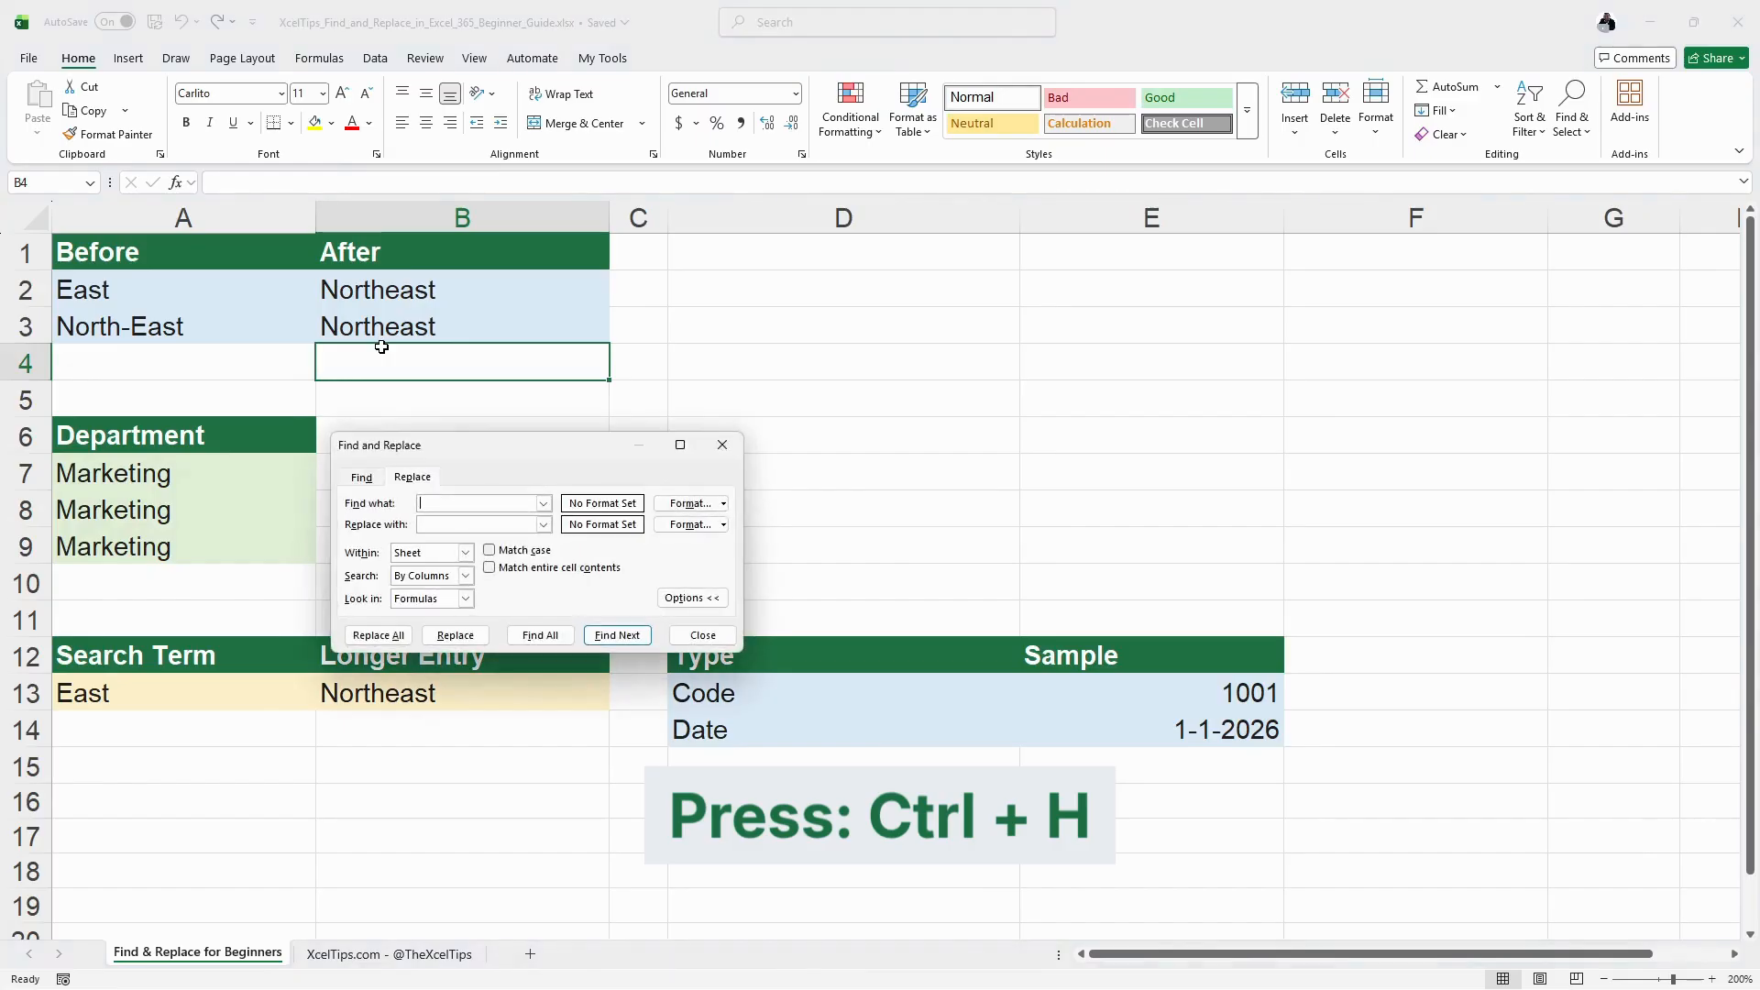
{"action": "left_click_drag", "start_coordinate": [569, 449], "coordinate": [572, 409]}
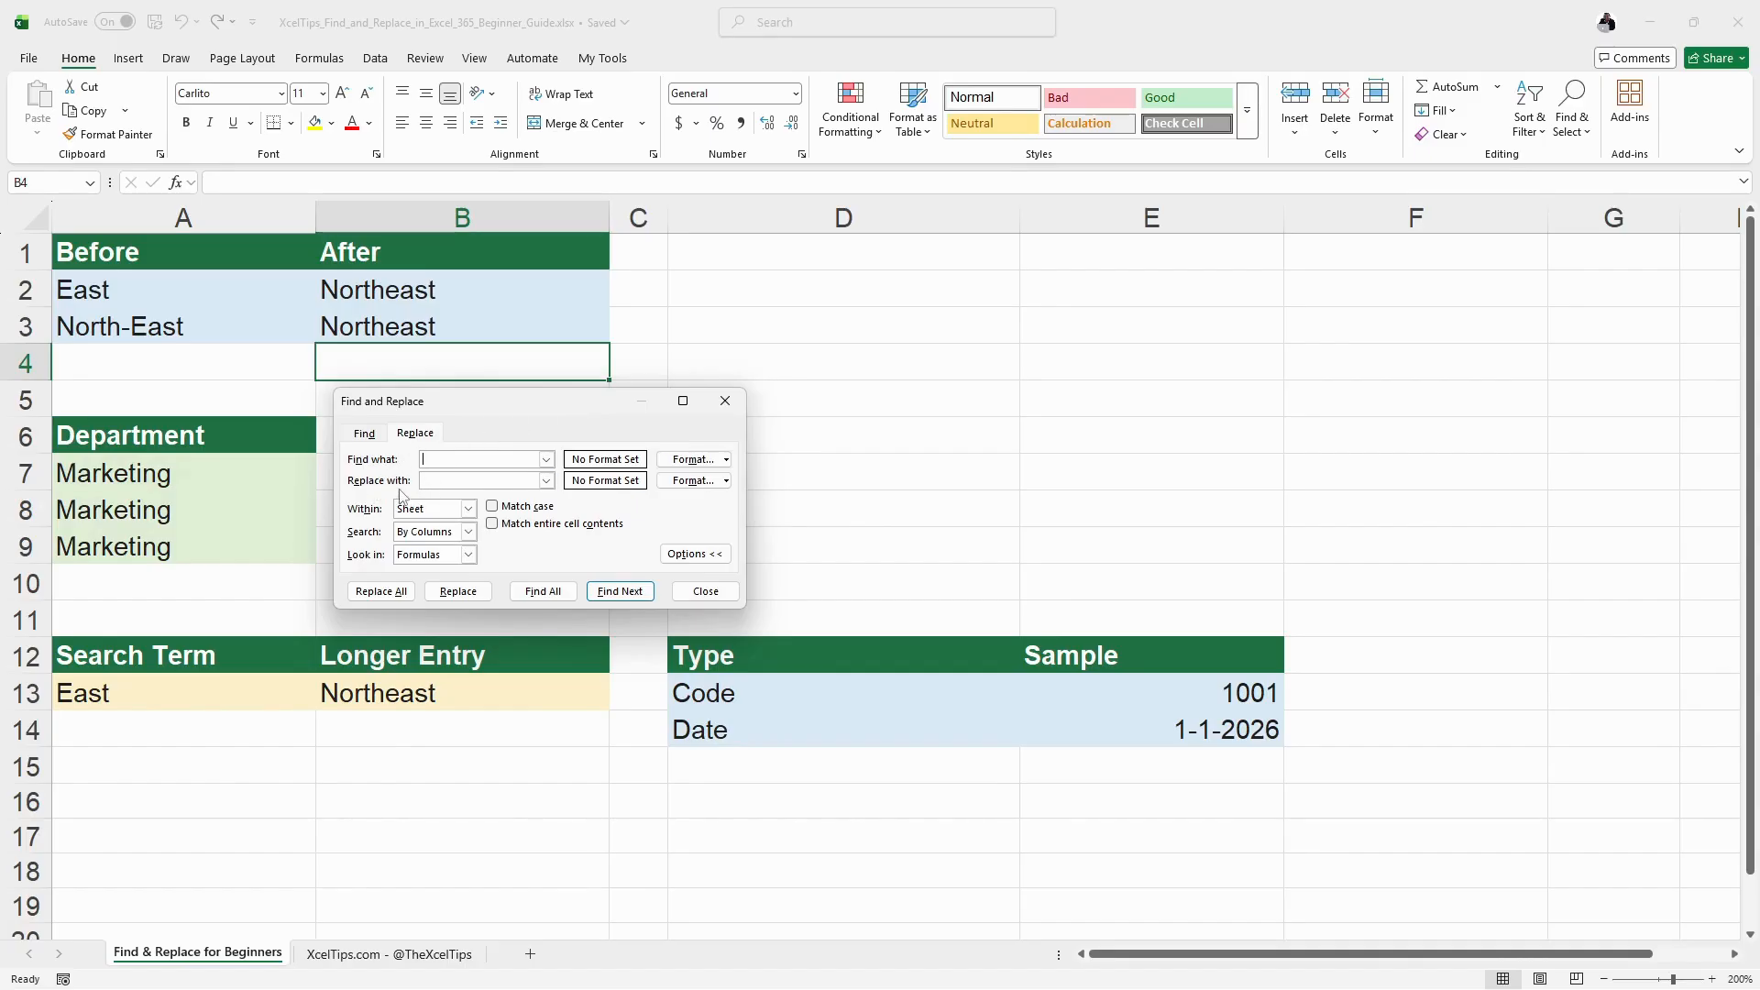
{"action": "left_click", "coordinate": [720, 590]}
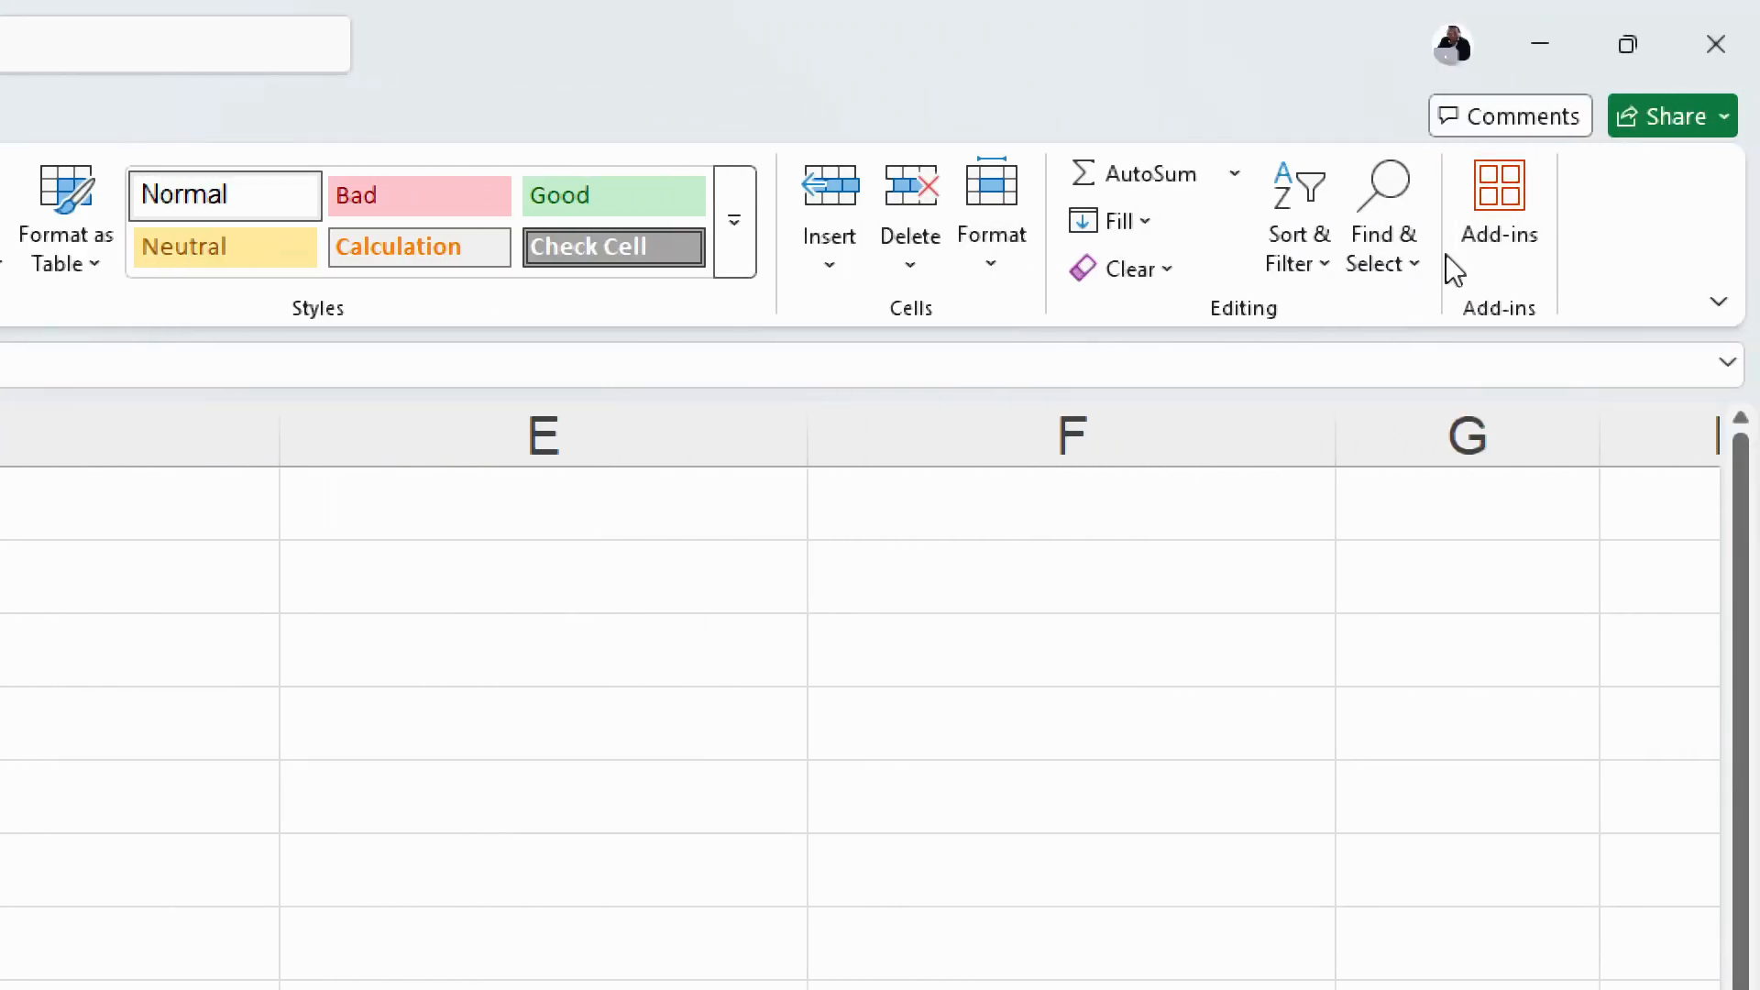
{"action": "left_click", "coordinate": [1395, 244]}
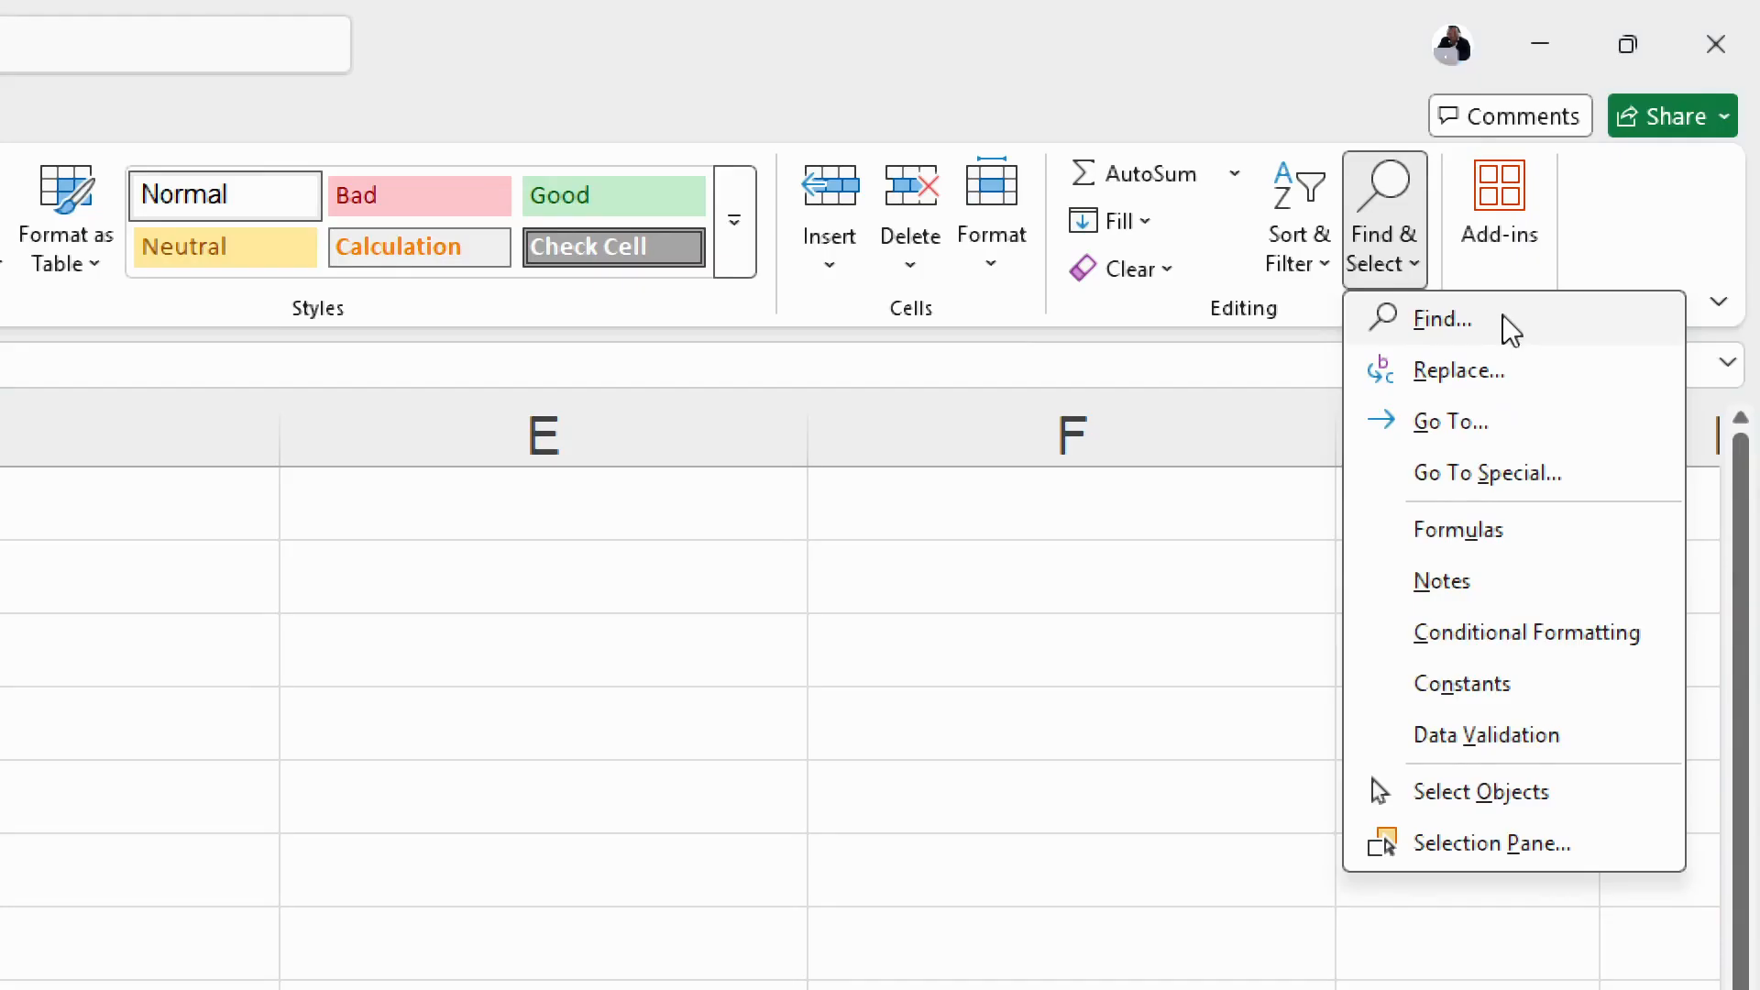
{"action": "left_click", "coordinate": [1536, 376]}
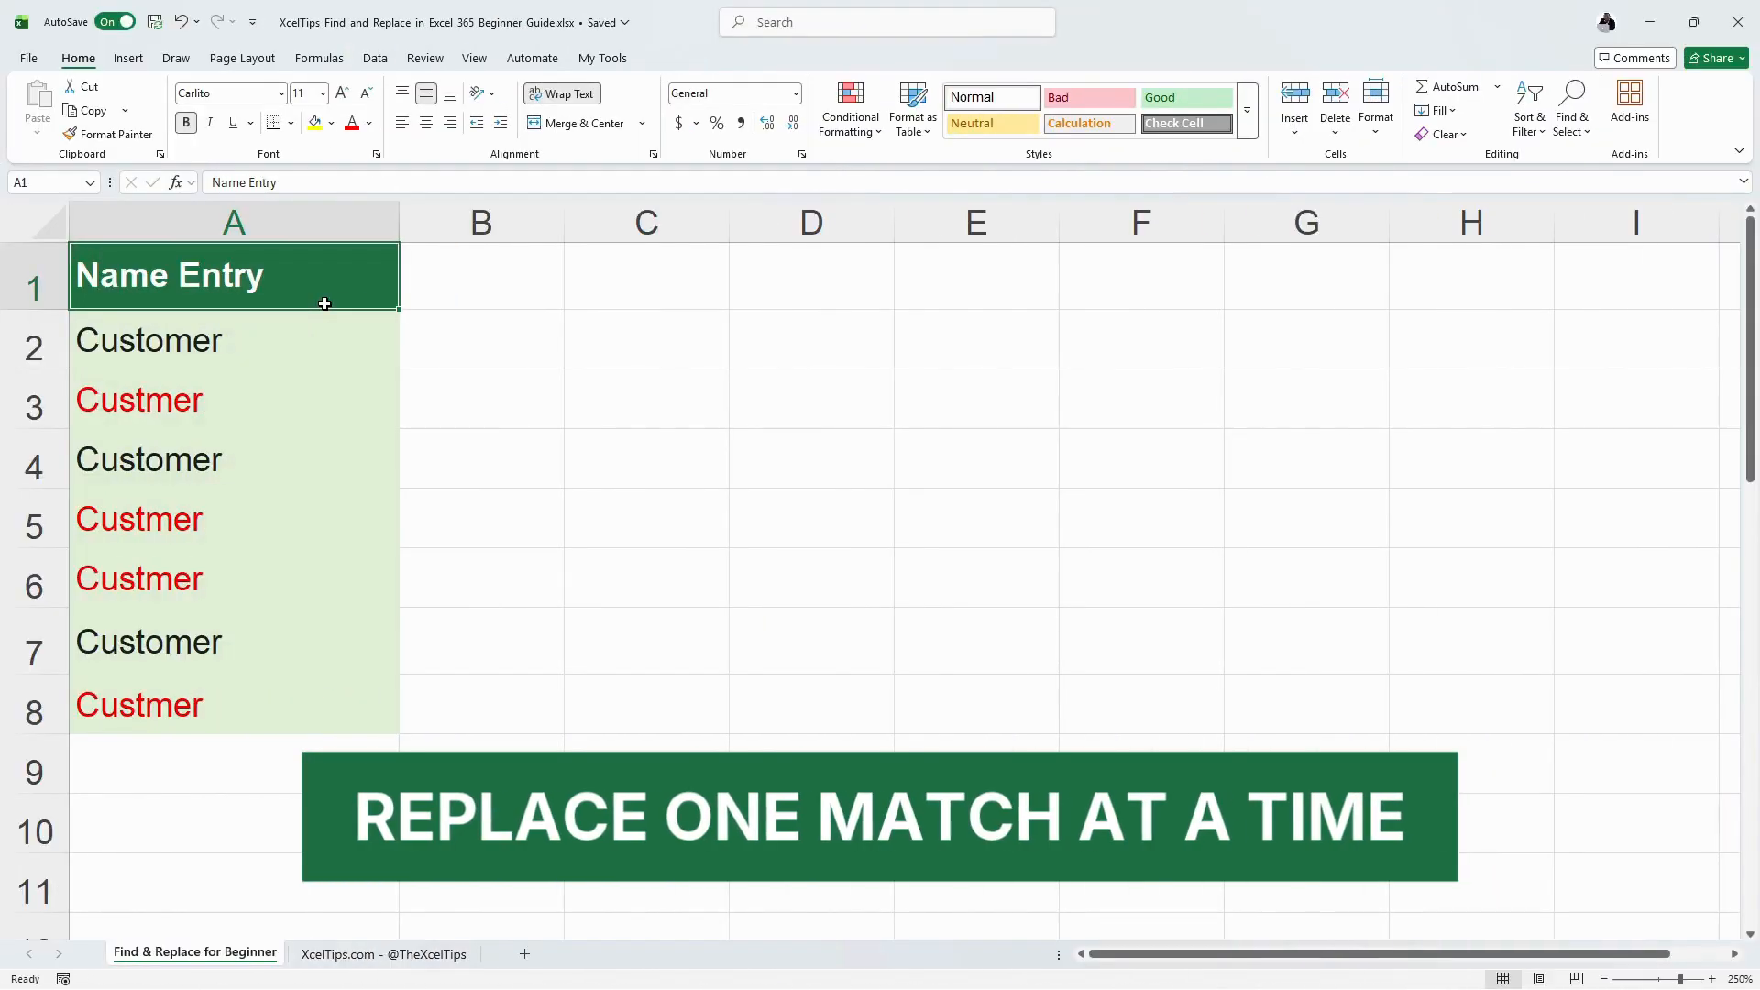
Step: Examine the red "Custmer" entries in rows 3, 5, 6 and 8 of the Name Entry column
{"action": "left_click", "coordinate": [156, 397]}
{"action": "left_click", "coordinate": [150, 511]}
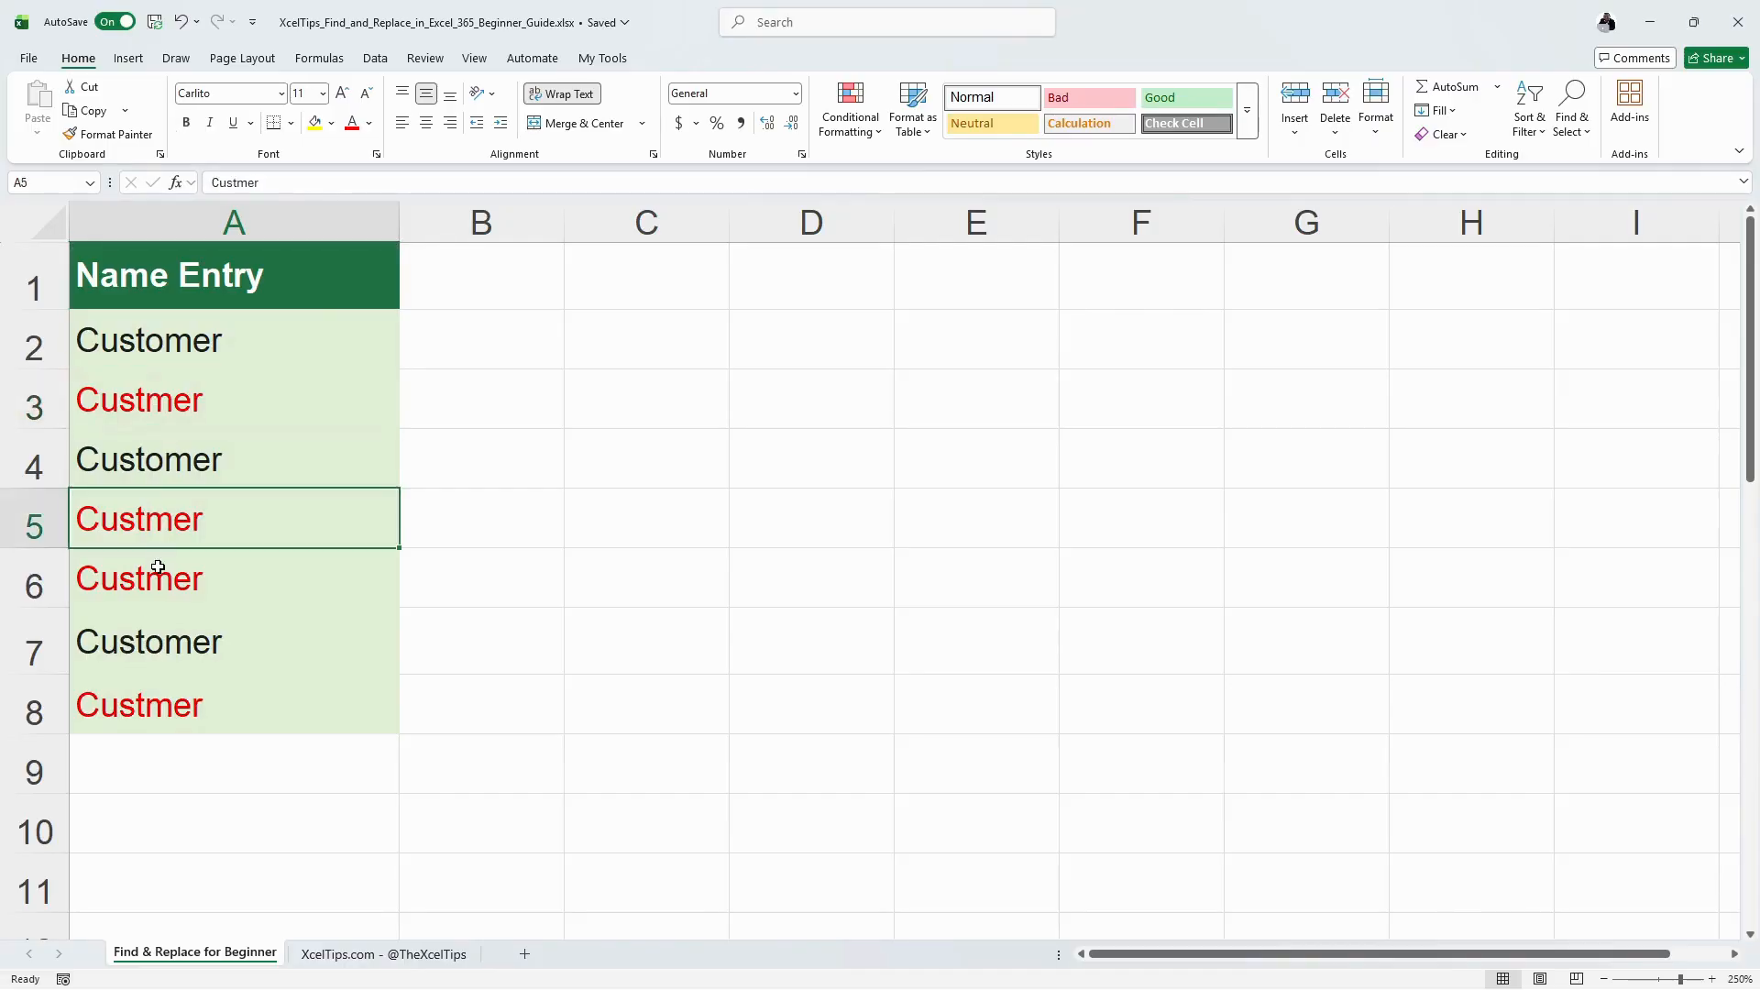
{"action": "left_click", "coordinate": [158, 566]}
{"action": "left_click", "coordinate": [149, 712]}
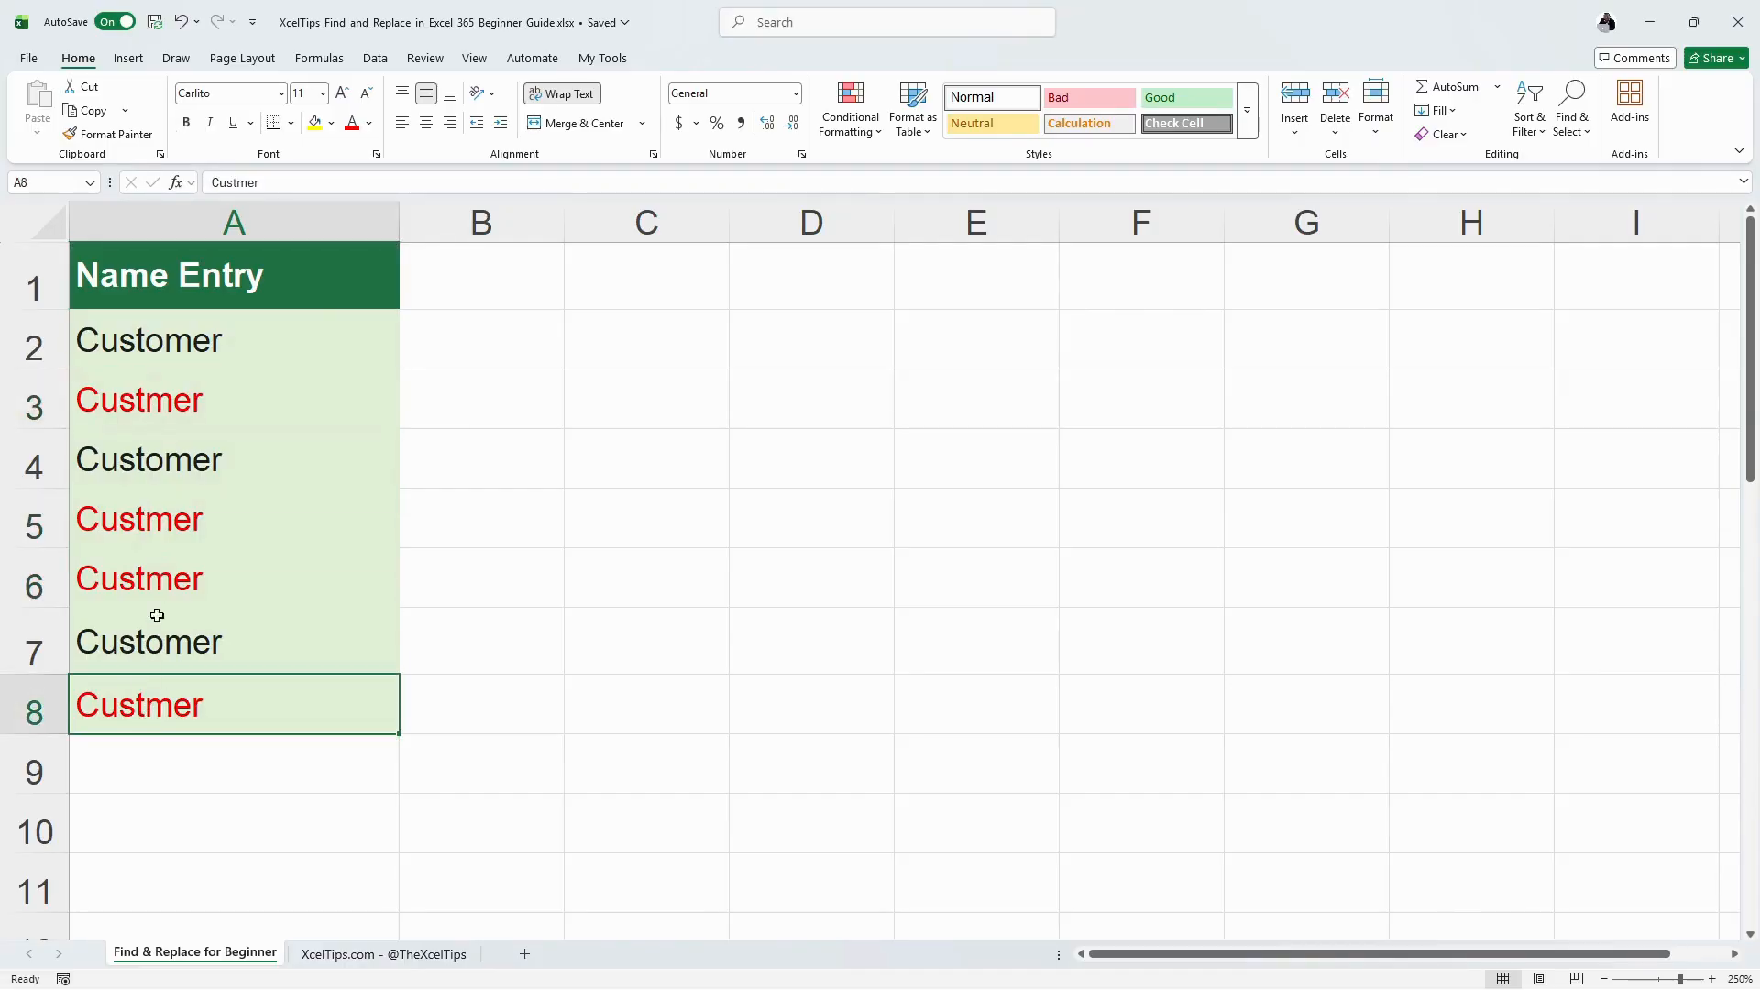
{"action": "left_click", "coordinate": [158, 578]}
{"action": "left_click", "coordinate": [156, 509]}
{"action": "left_click", "coordinate": [152, 412]}
{"action": "left_click", "coordinate": [144, 509]}
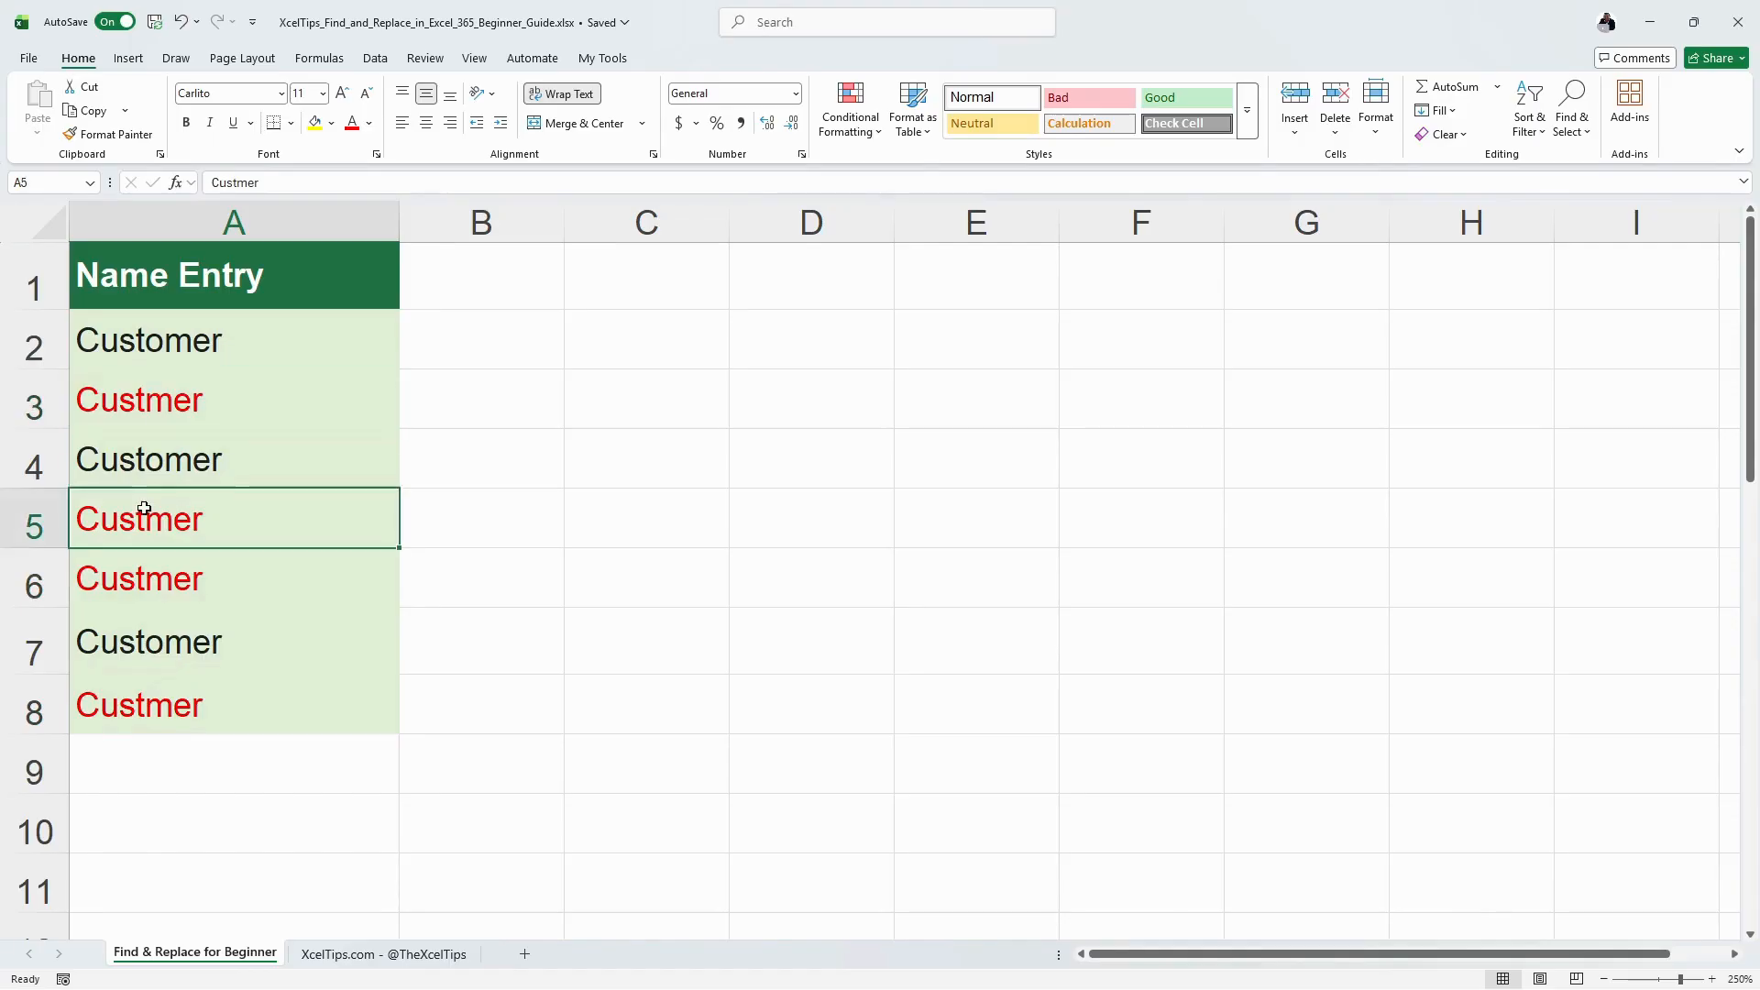
{"action": "left_click", "coordinate": [137, 579]}
{"action": "left_click", "coordinate": [131, 704]}
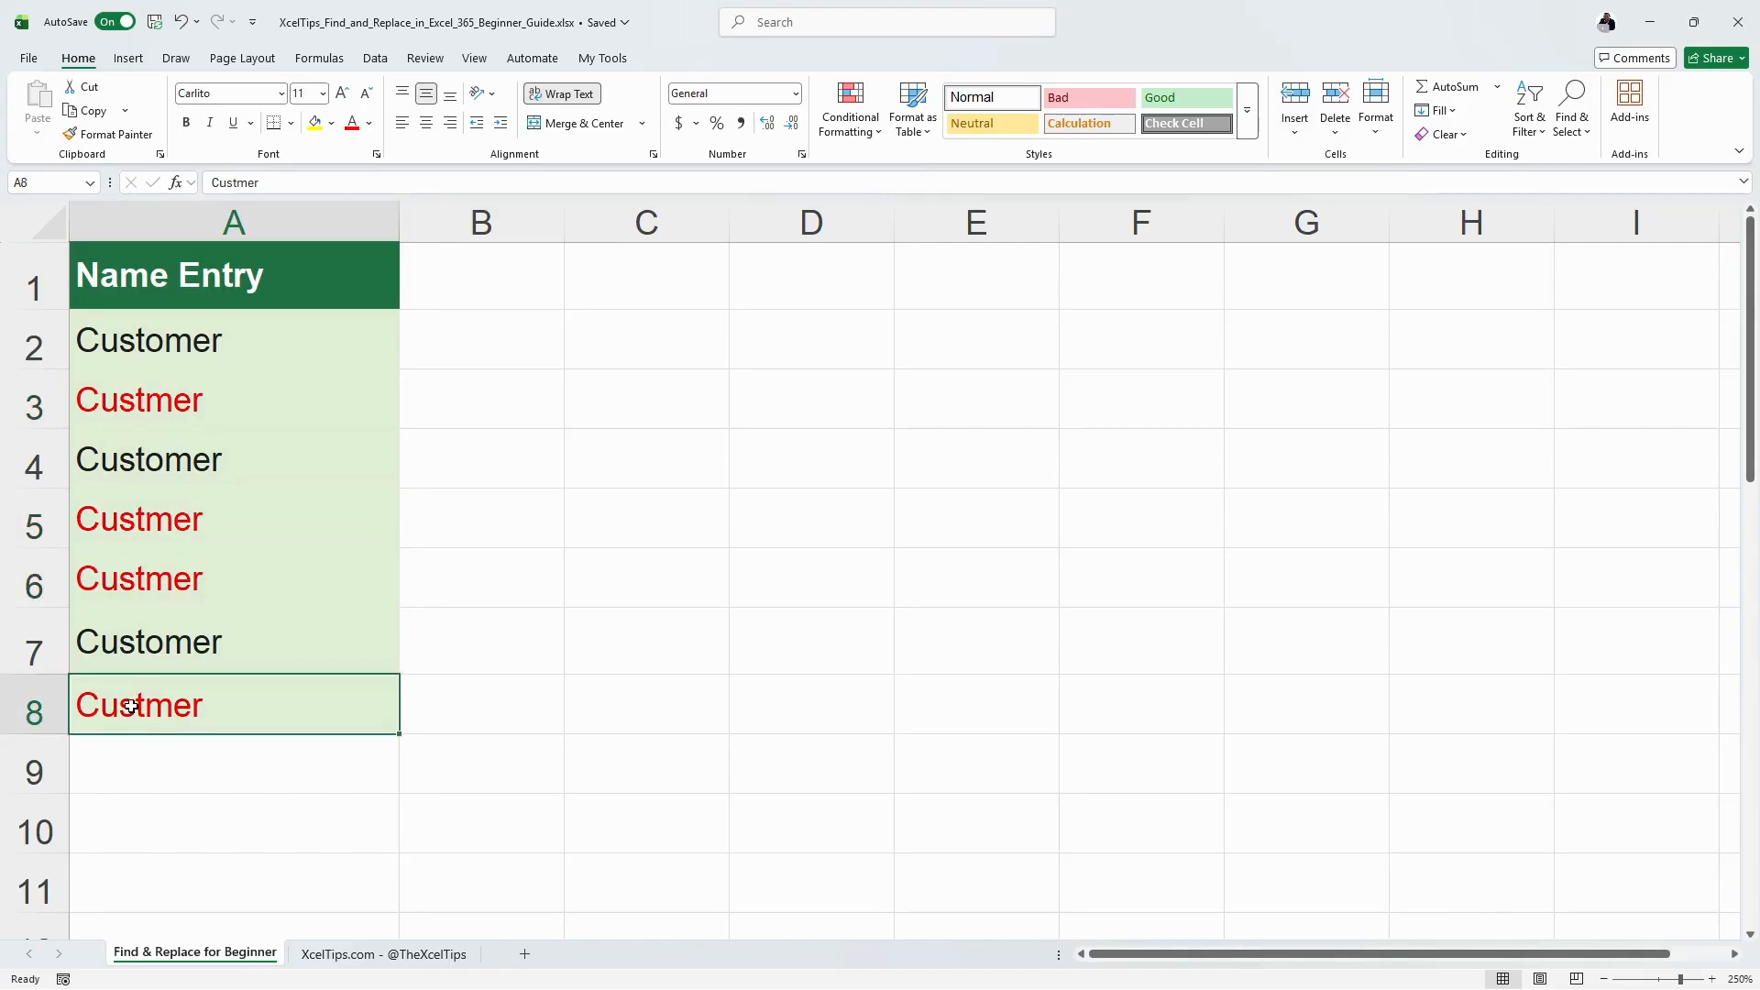
Step: Set up a replacement of "Custmer" with "Customer" and find the first match in the Name Entry column
{"action": "key", "text": "ctrl+h"}
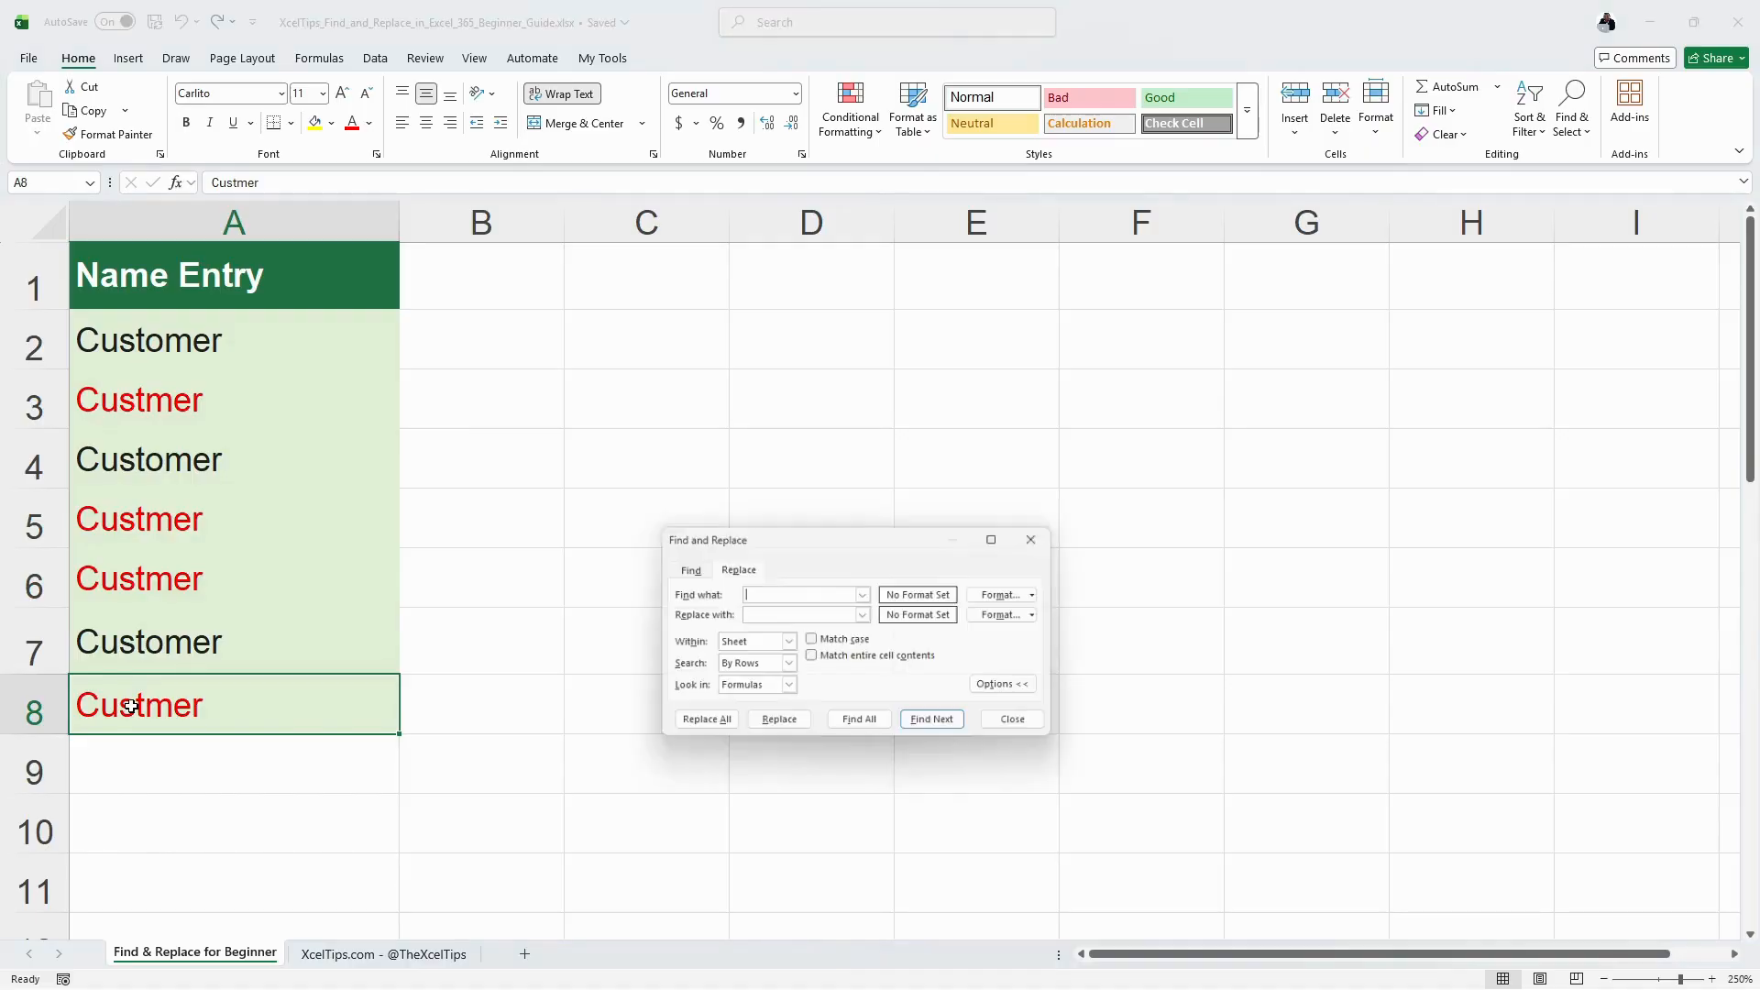
{"action": "left_click_drag", "start_coordinate": [894, 536], "coordinate": [656, 375]}
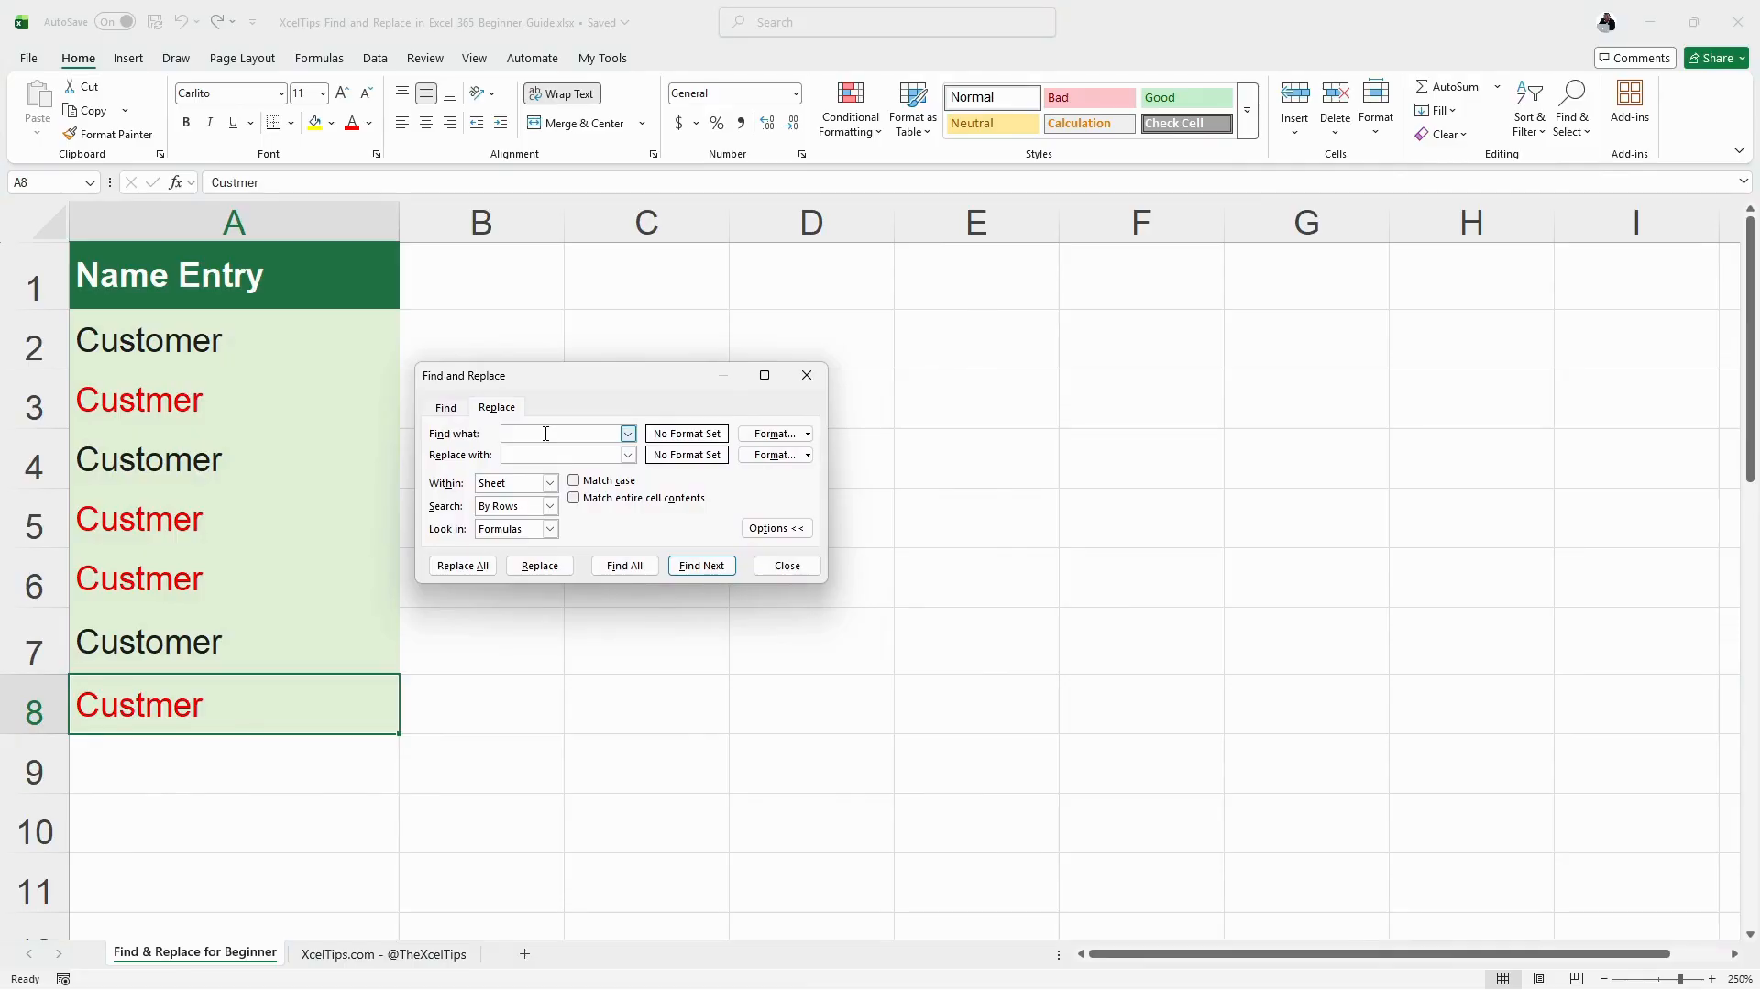
{"action": "type", "text": "Custmer"}
{"action": "left_click", "coordinate": [535, 452]}
{"action": "type", "text": "Customer"}
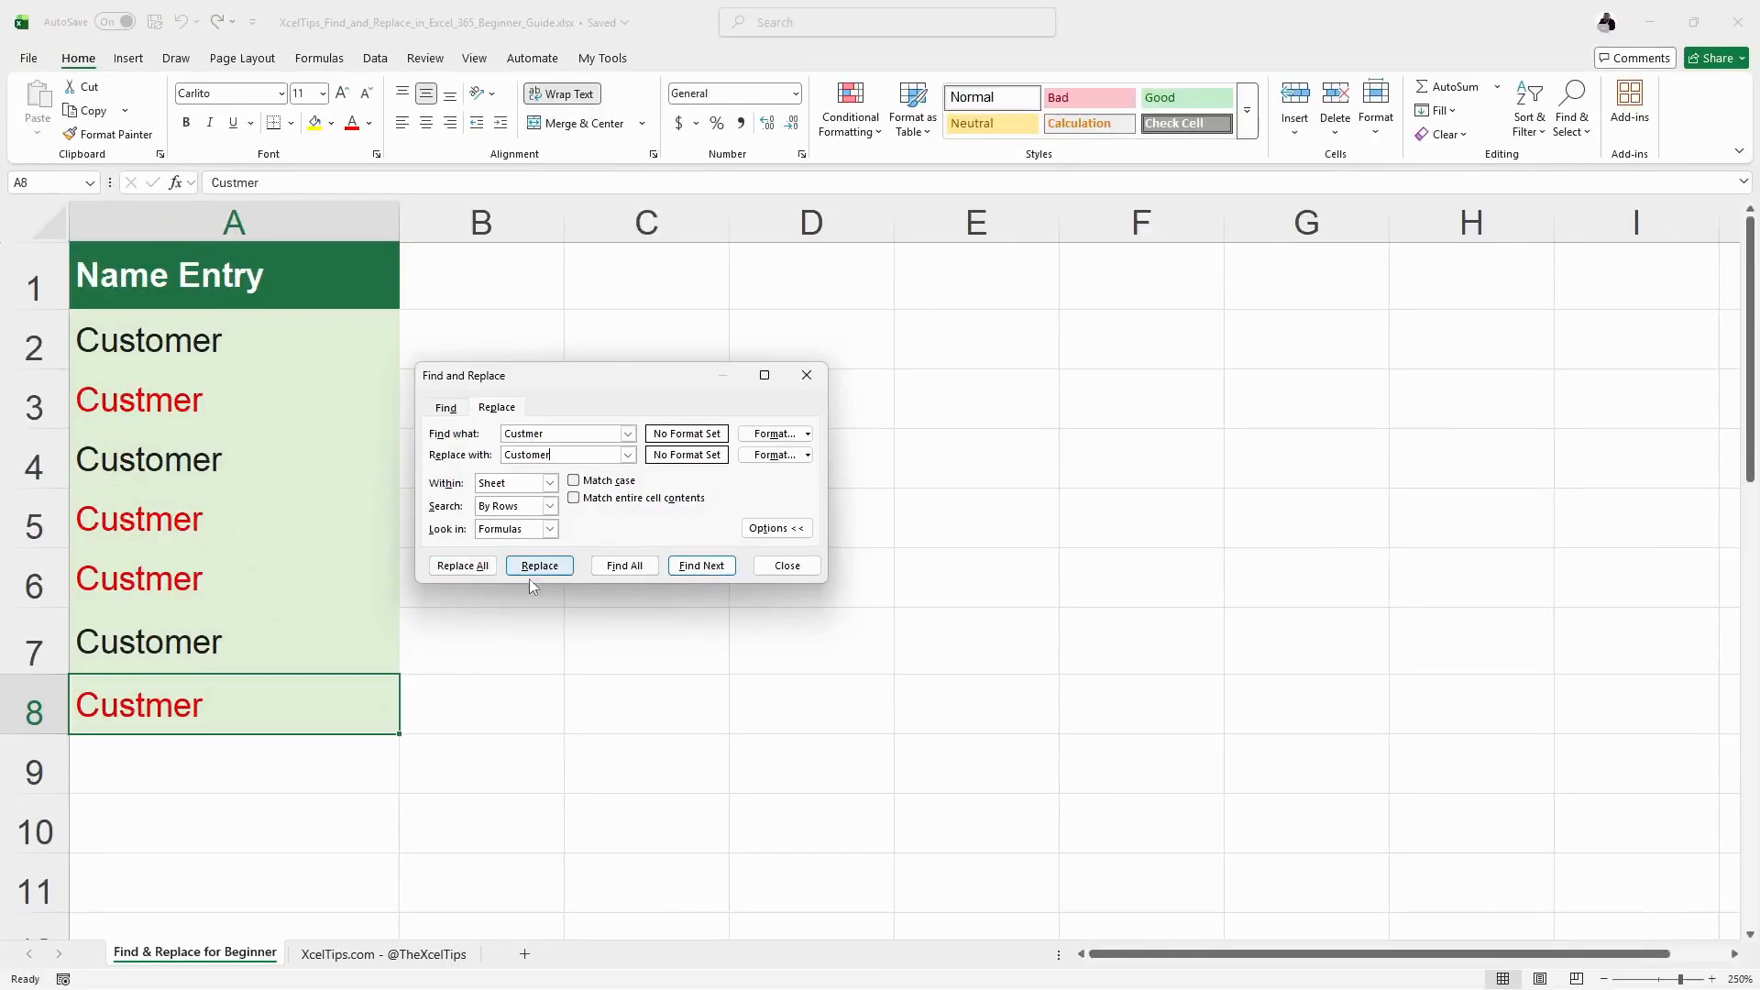
{"action": "left_click", "coordinate": [716, 567]}
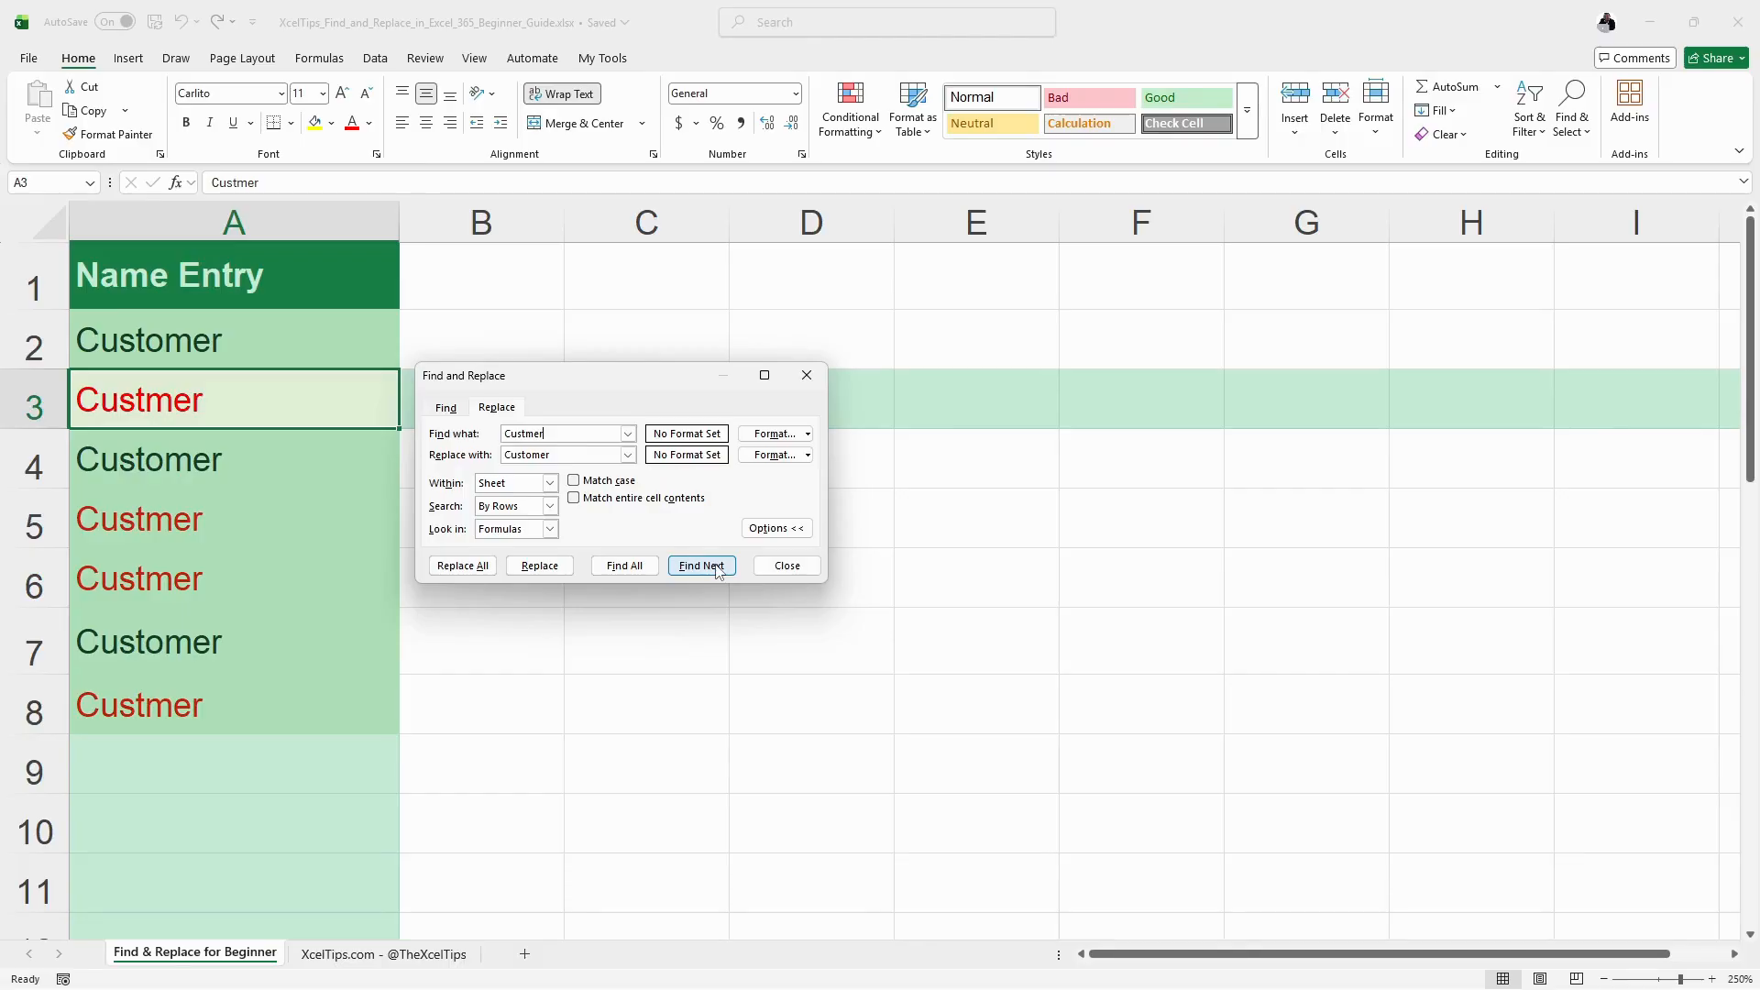
Step: Step through the remaining "Custmer" matches in the Name Entry column until the search returns to cell A3
{"action": "left_click", "coordinate": [701, 565]}
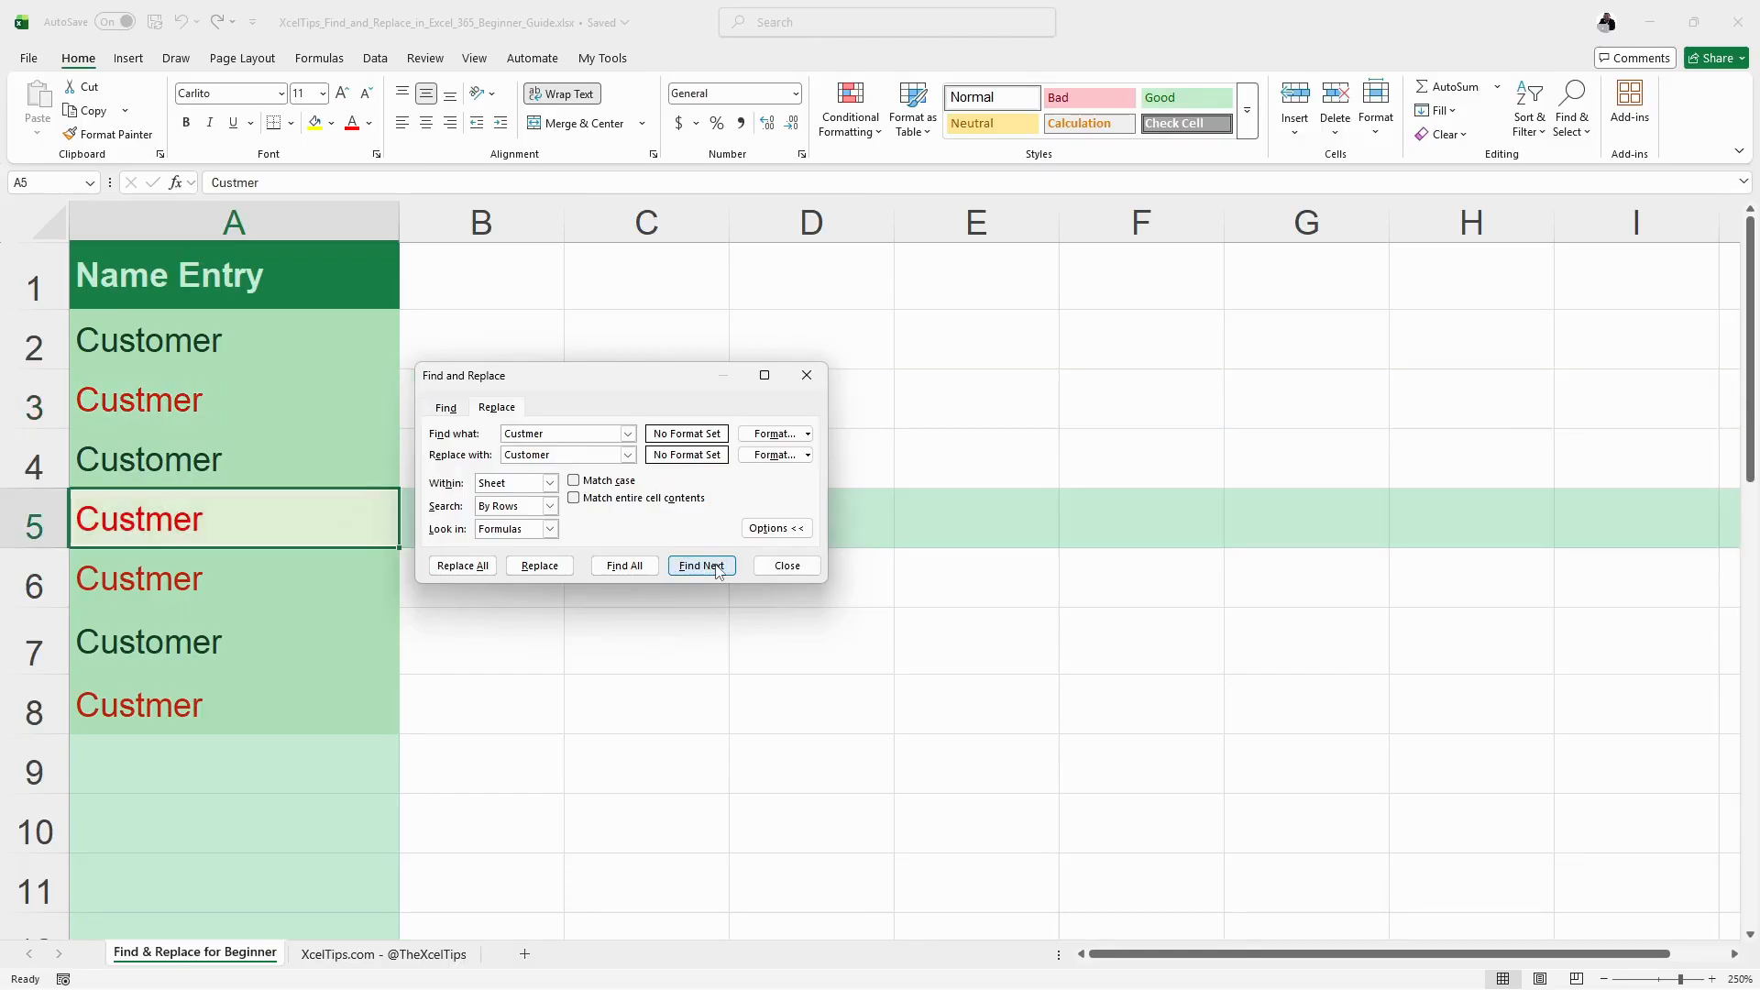
{"action": "left_click", "coordinate": [701, 566]}
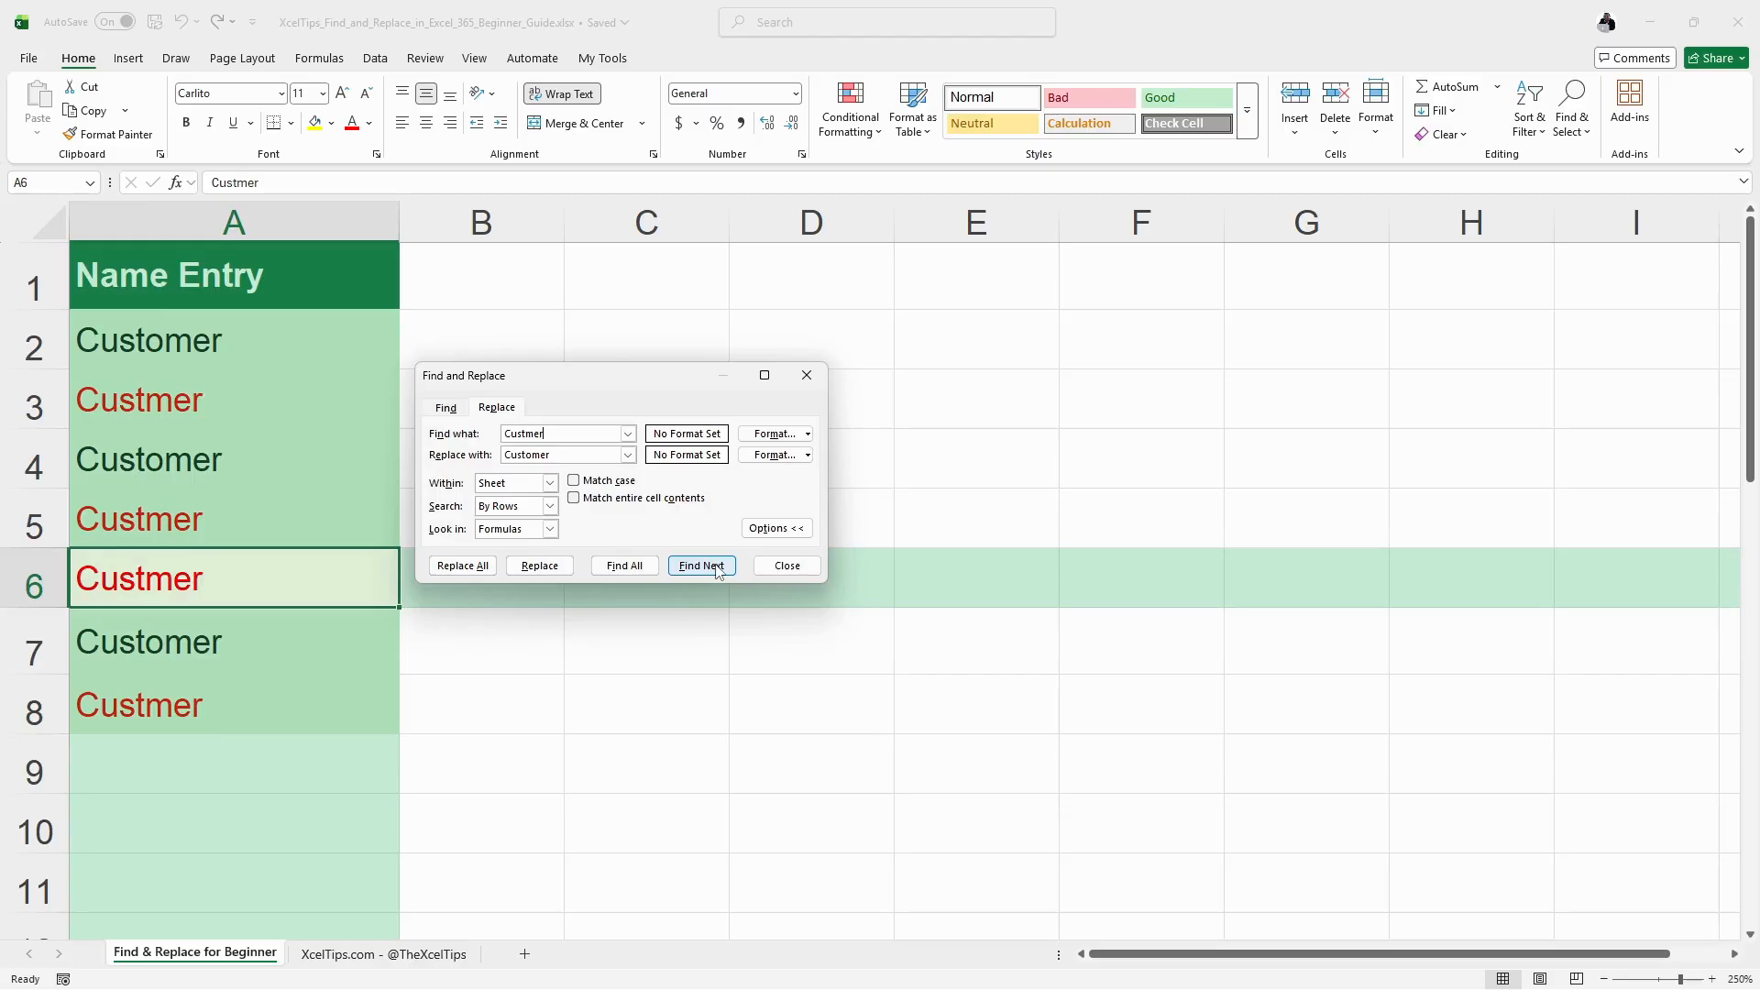
{"action": "left_click", "coordinate": [718, 568]}
{"action": "left_click", "coordinate": [718, 568]}
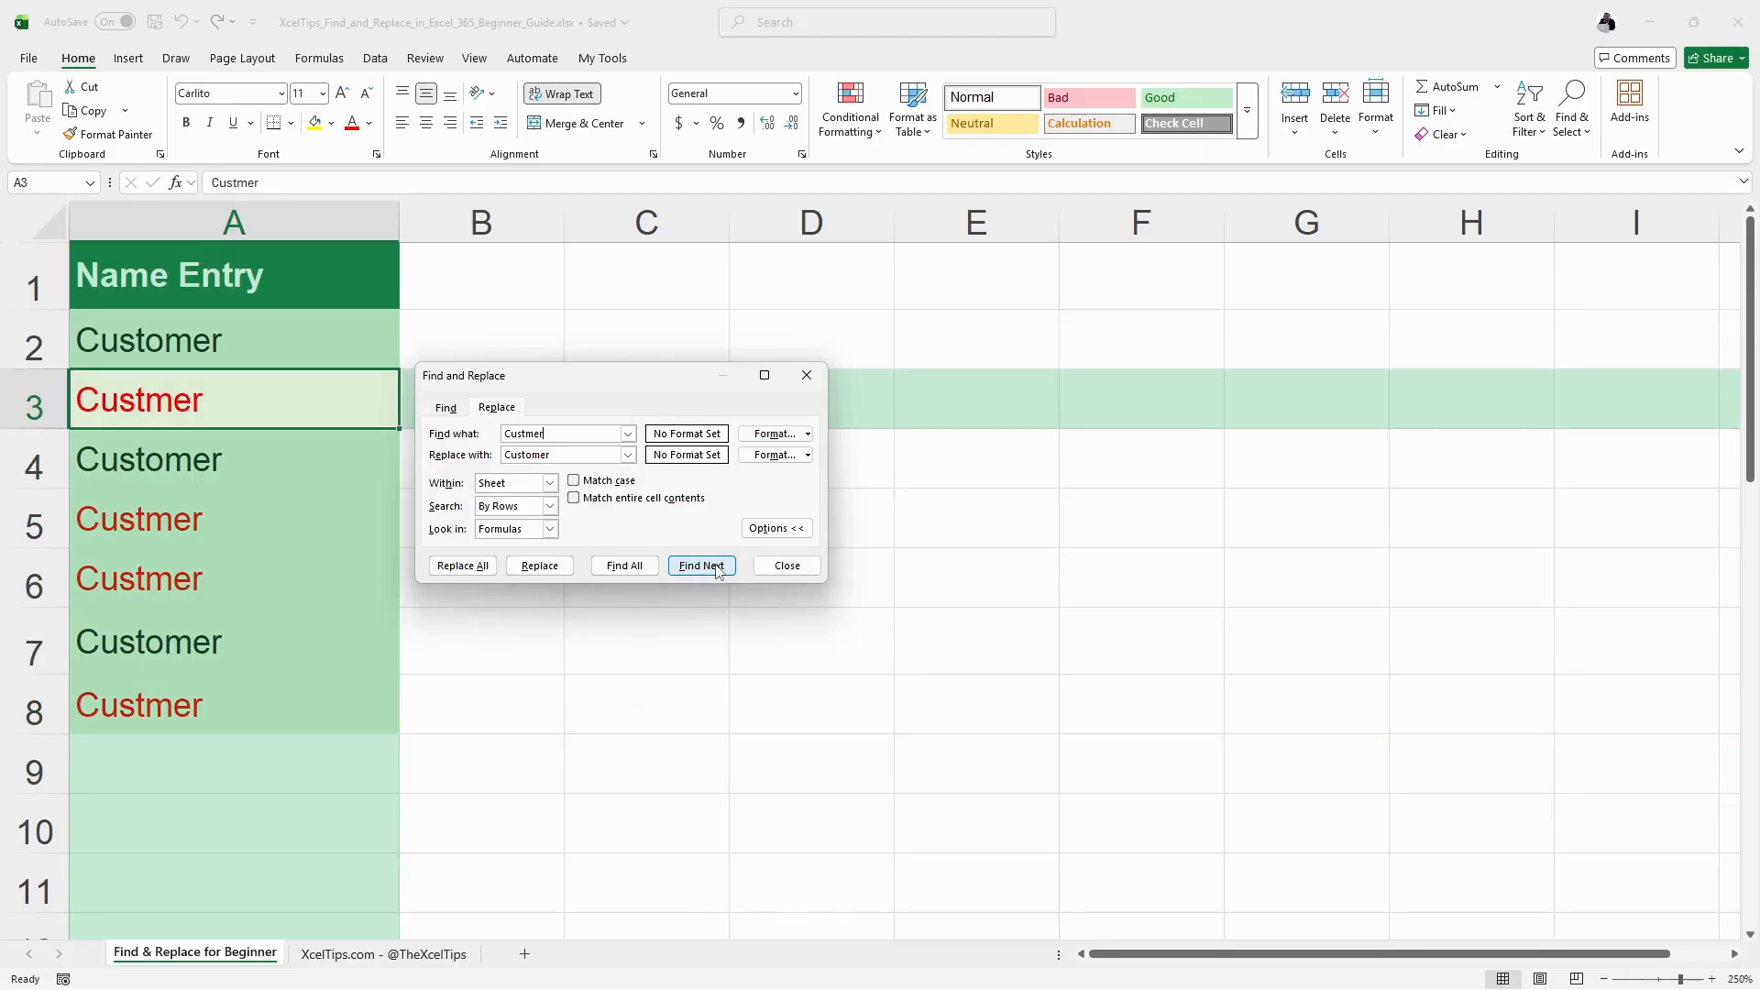
Step: Replace "Custmer" with "Customer" one match at a time in cells A3, A5, A6 and A8, and close the dialog
{"action": "left_click", "coordinate": [540, 565]}
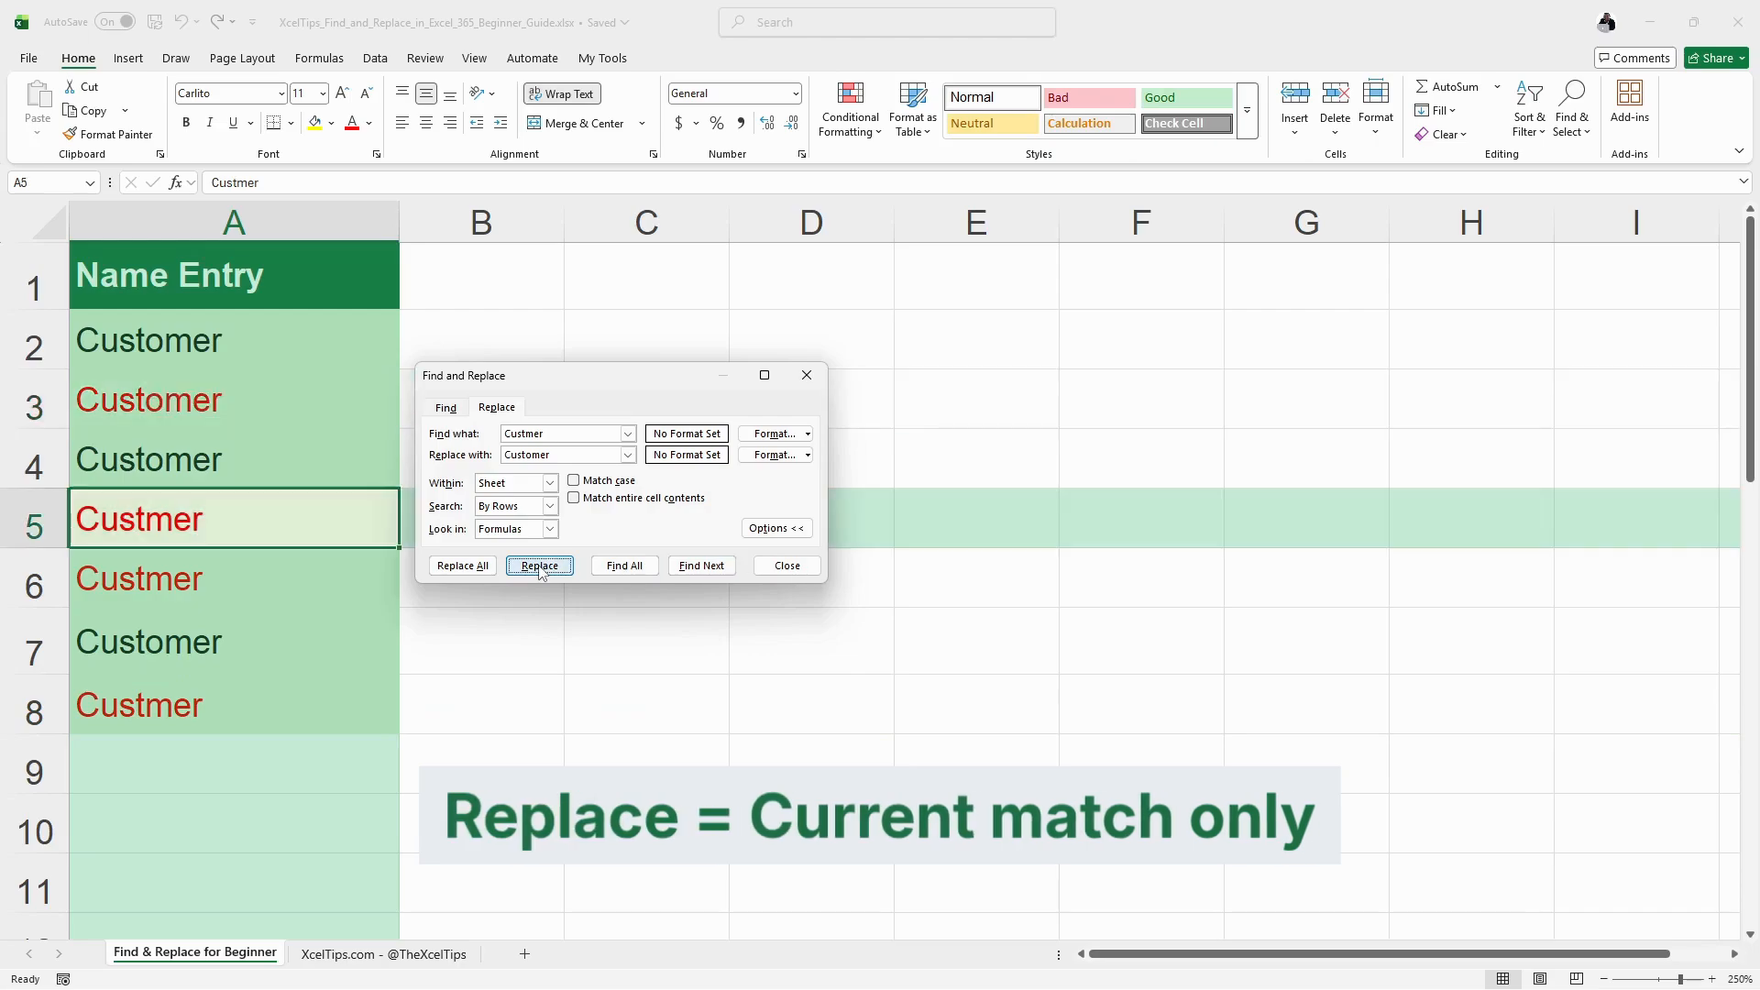
{"action": "left_click", "coordinate": [540, 566]}
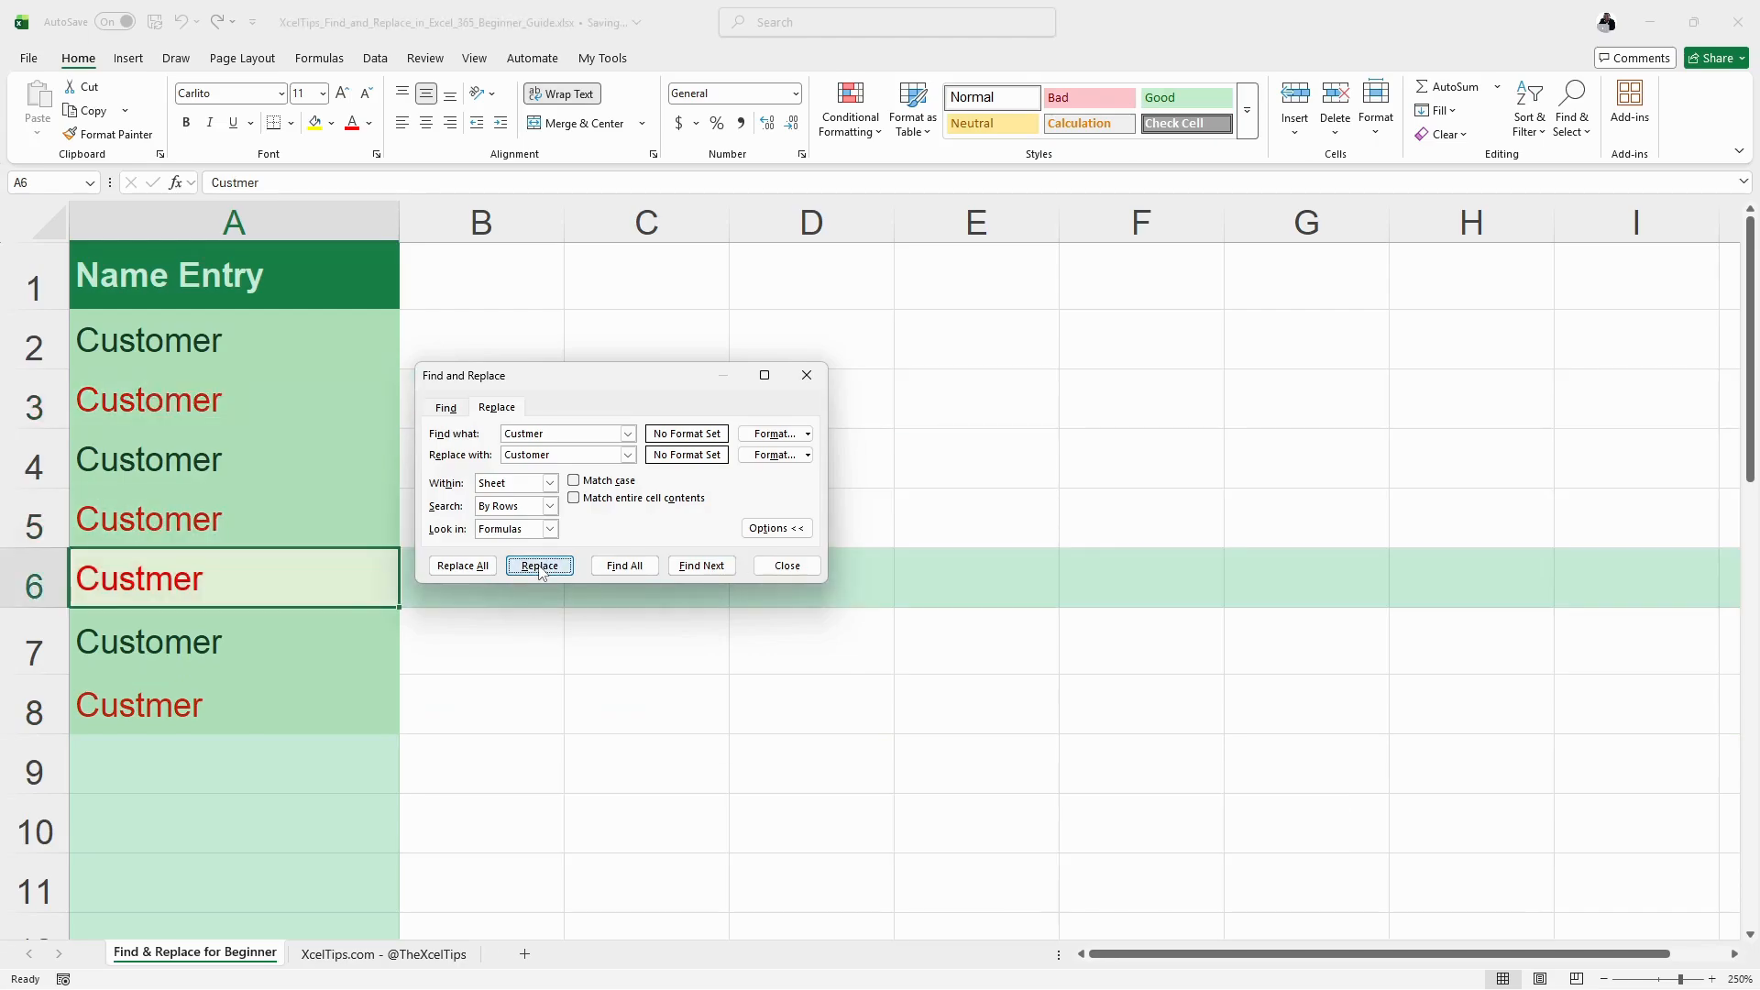
{"action": "left_click", "coordinate": [540, 565]}
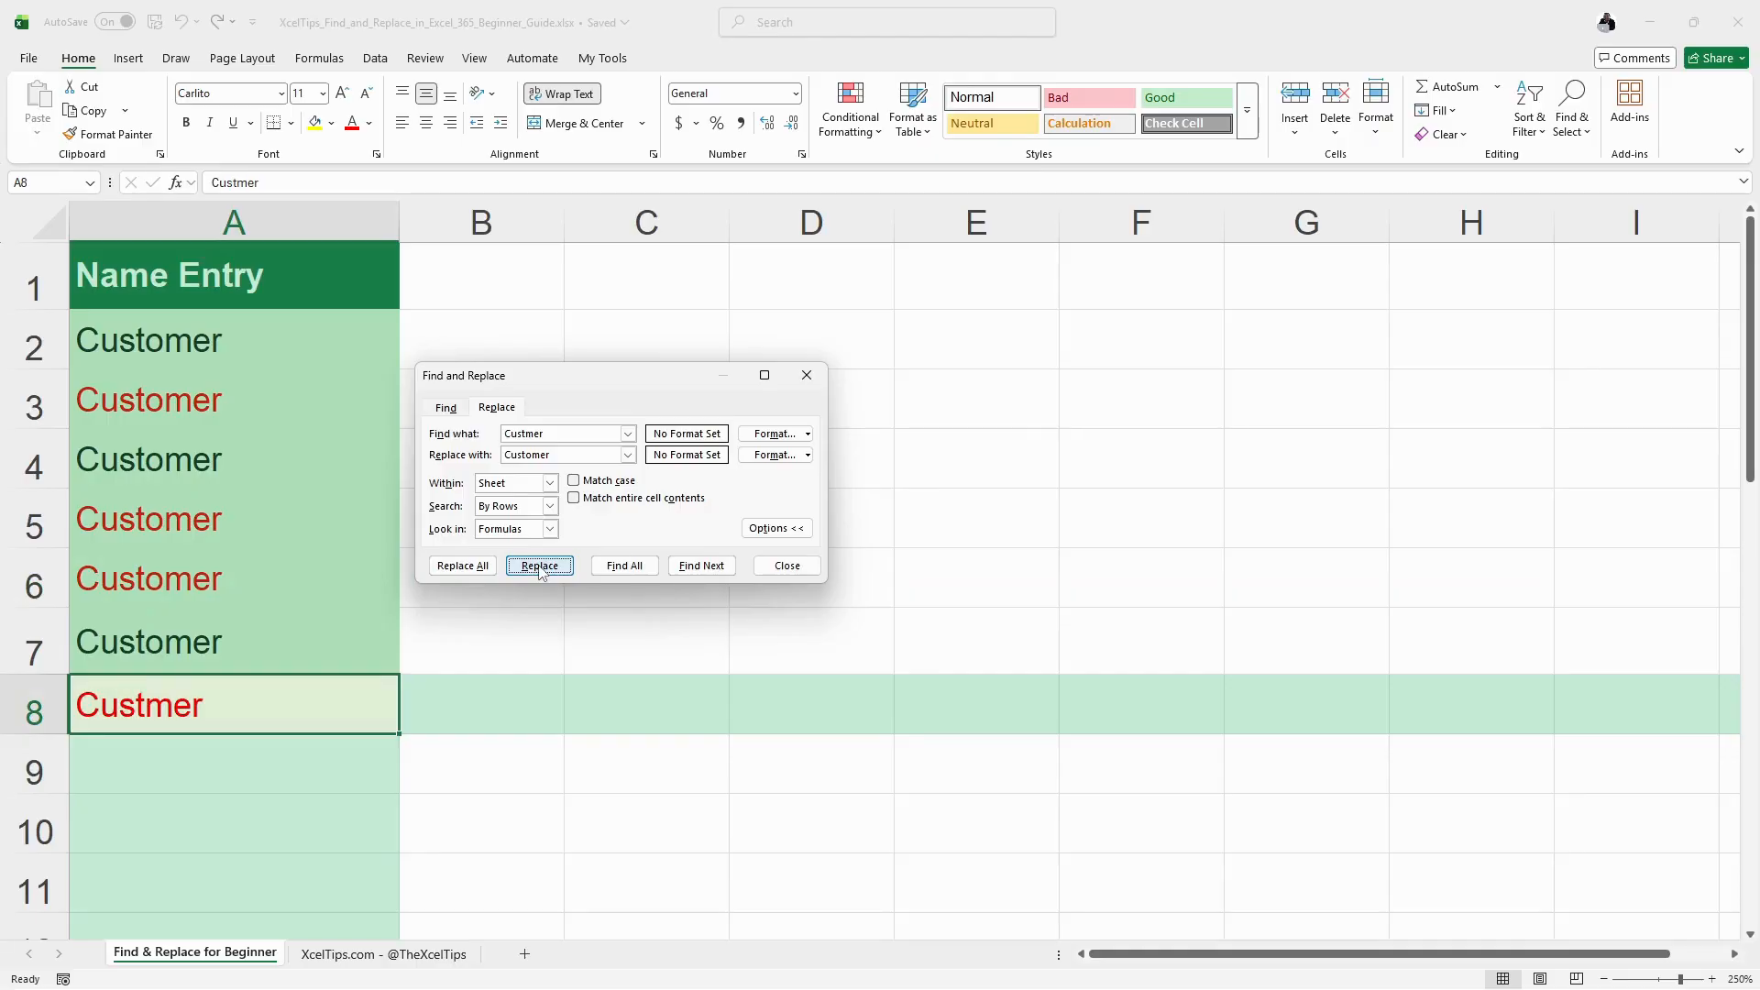
{"action": "left_click", "coordinate": [540, 565]}
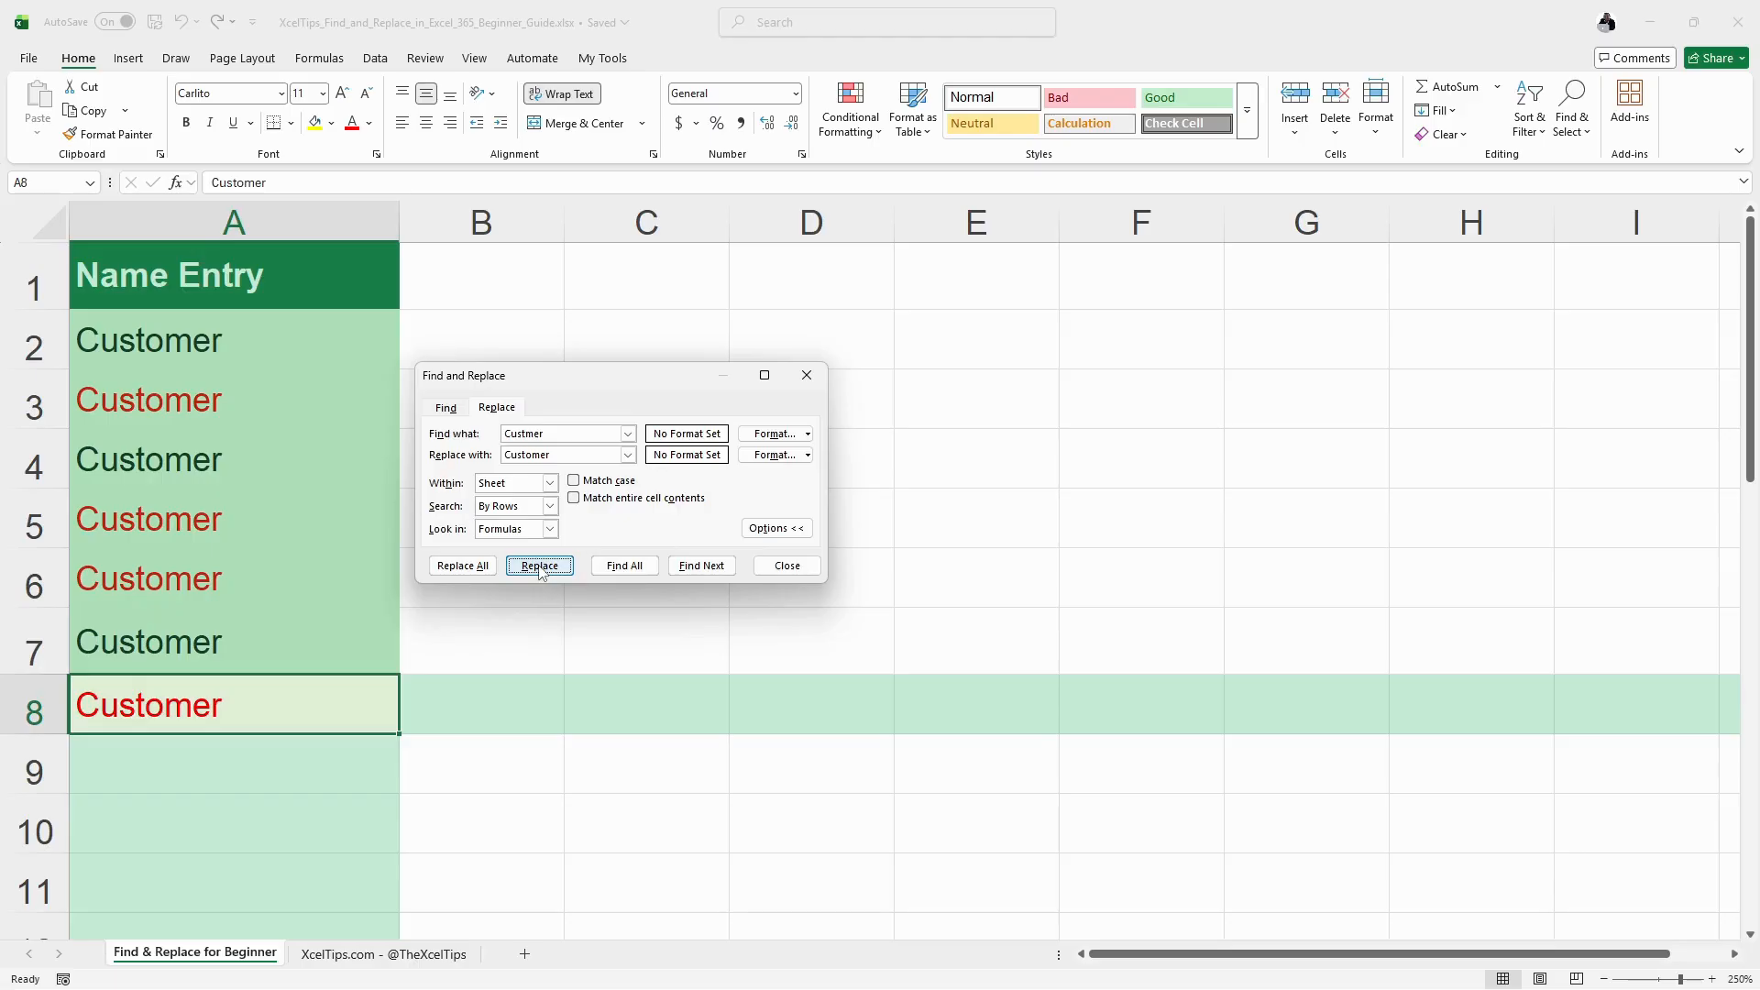
{"action": "left_click", "coordinate": [770, 571]}
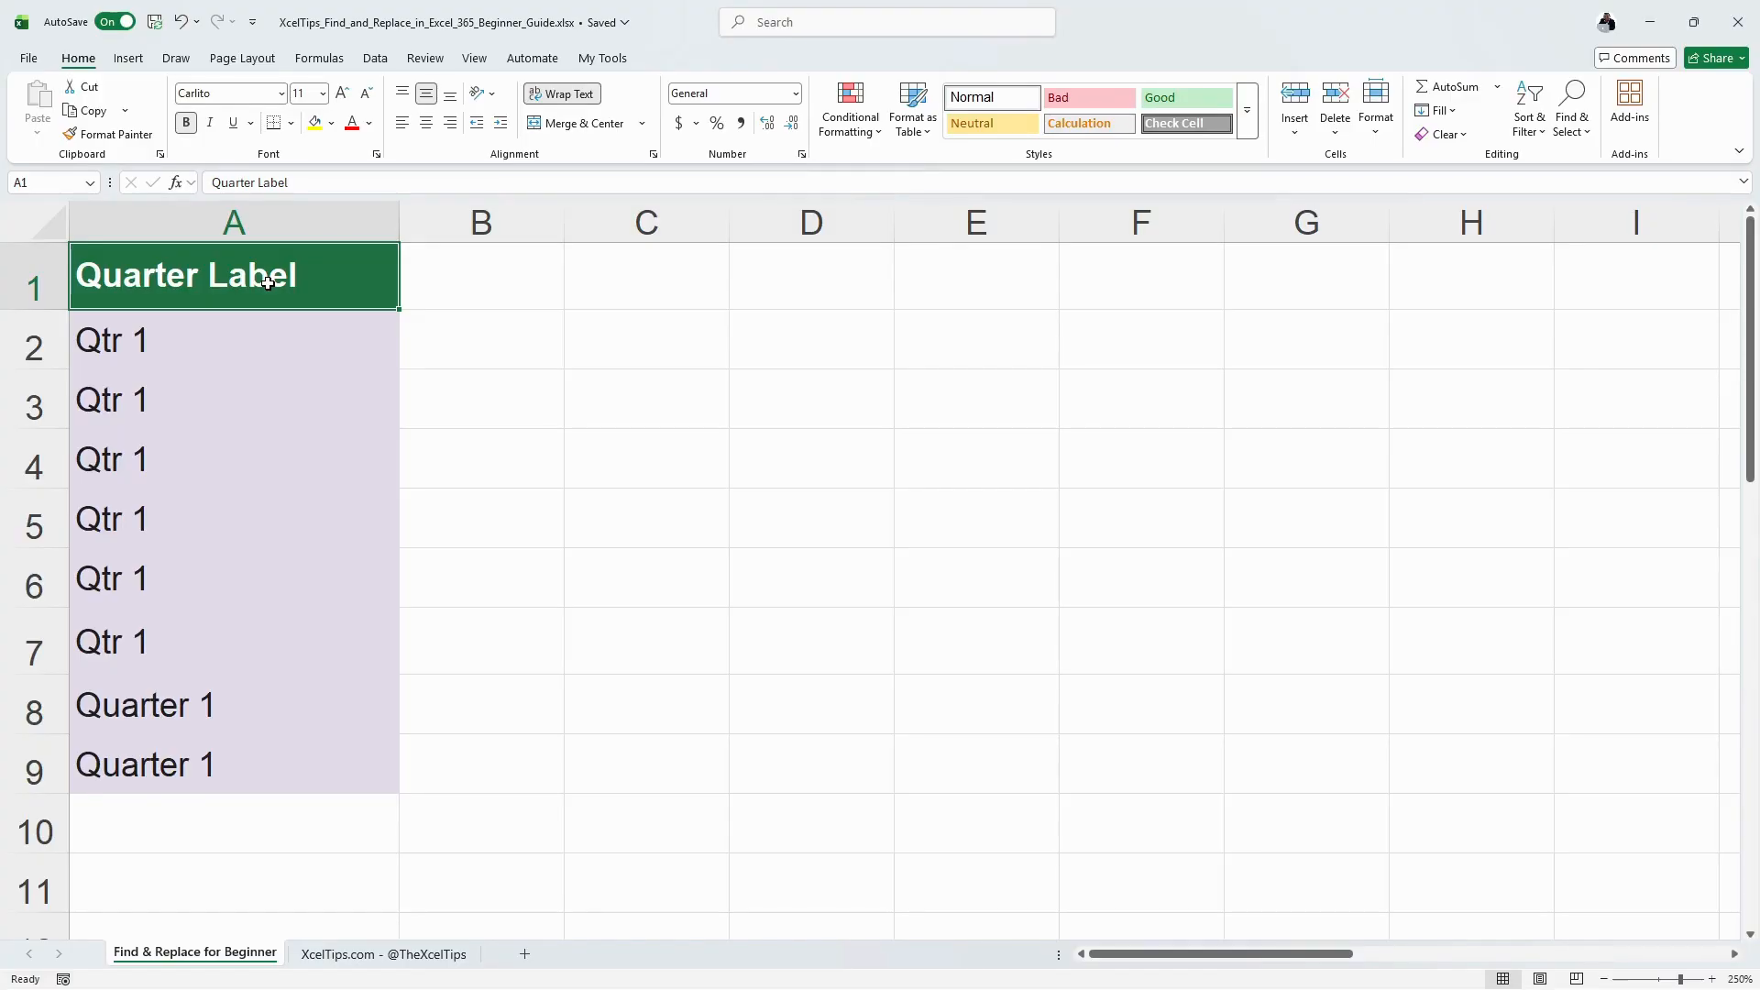
Step: Set up a replacement of "Qtr 1" with "Quarter 1" for the Quarter Label column
{"action": "key", "text": "ctrl+h"}
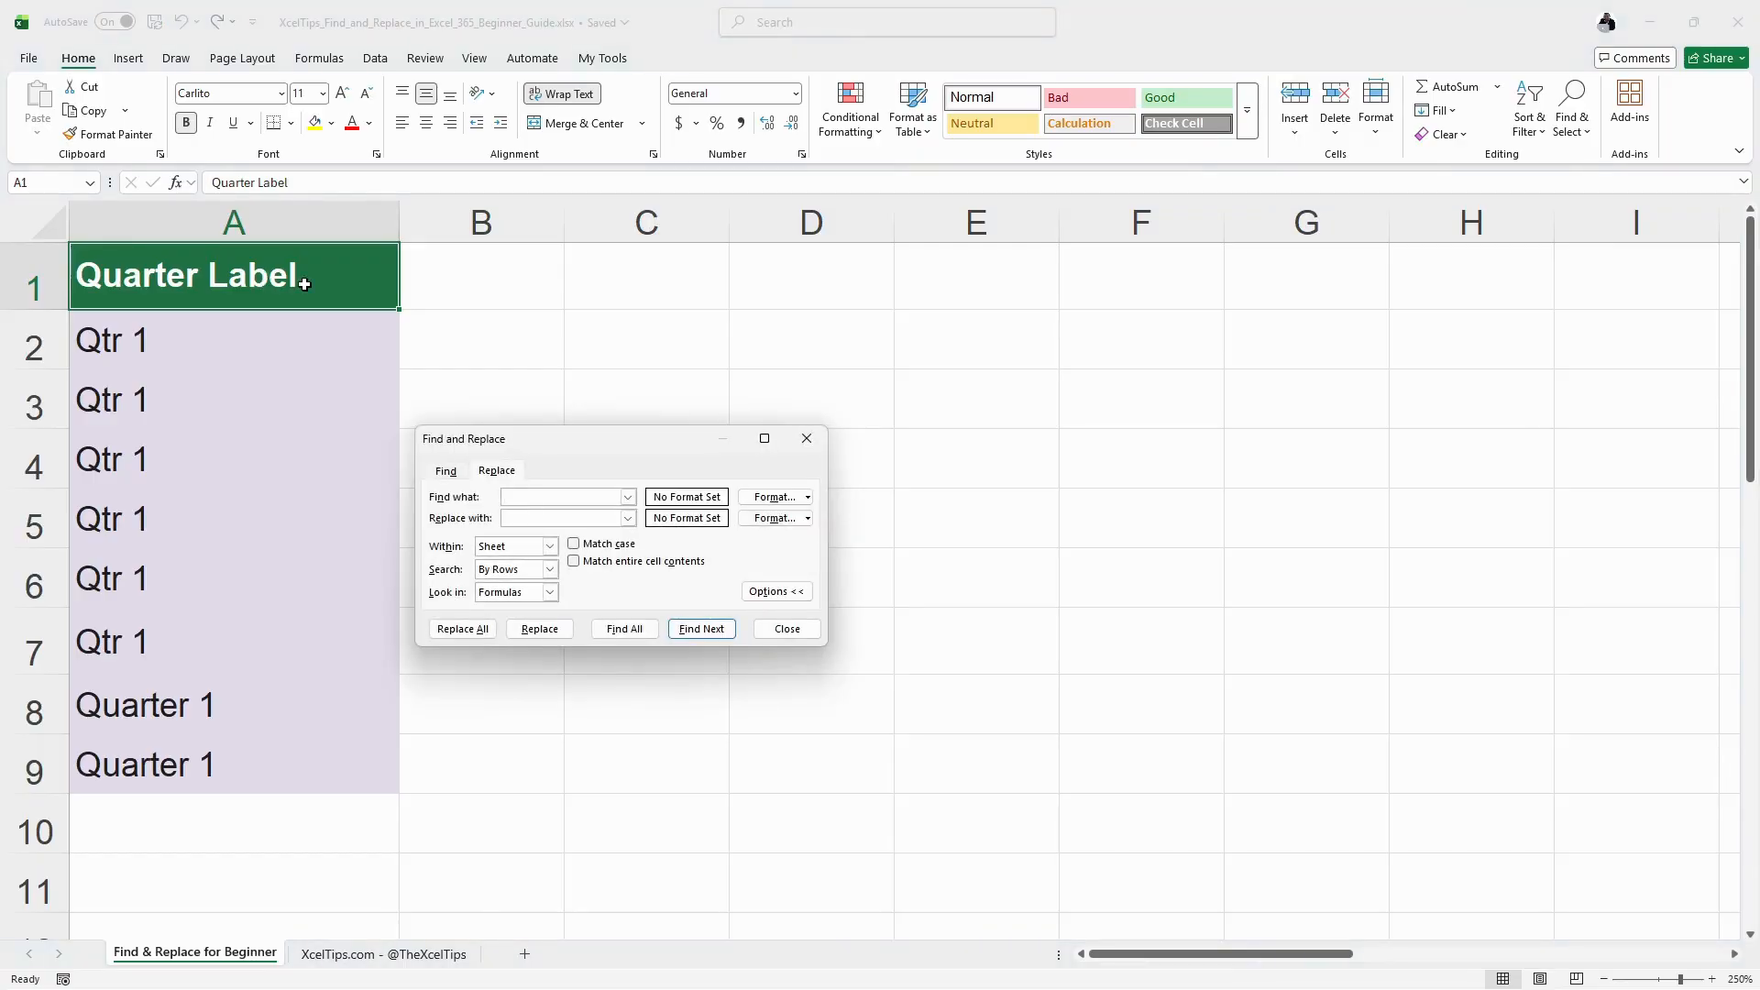
{"action": "type", "text": "Qtr 1"}
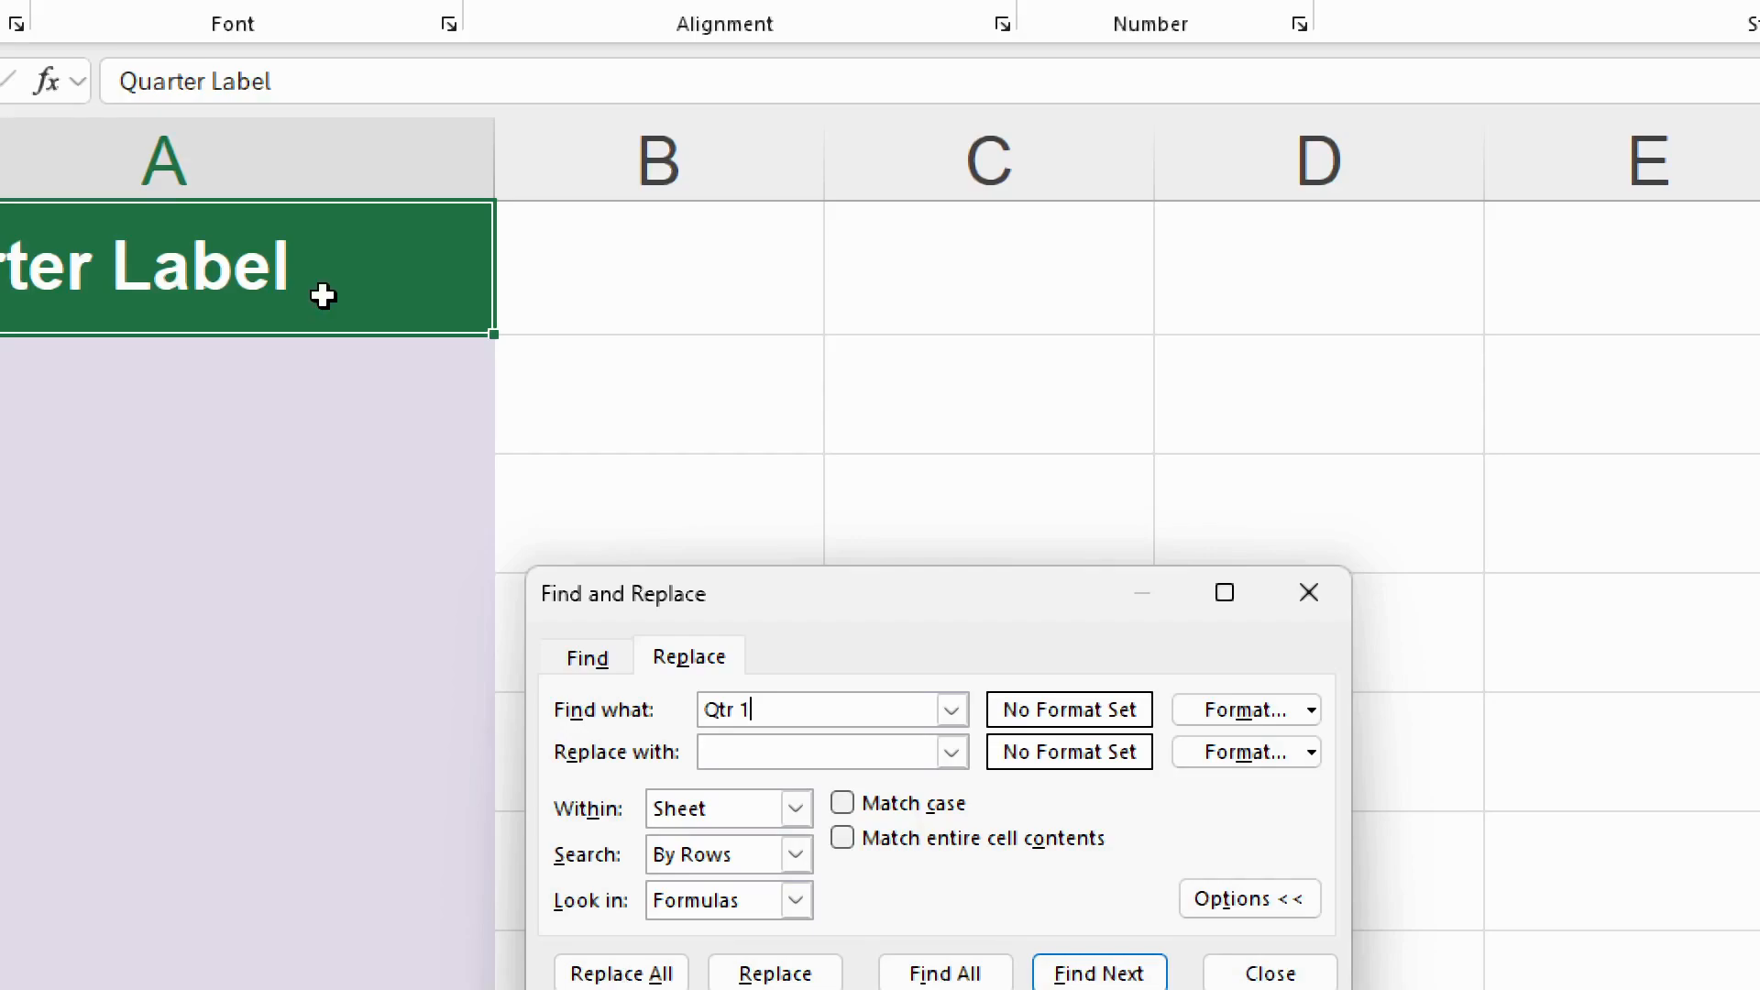
{"action": "left_click_drag", "start_coordinate": [832, 605], "coordinate": [824, 255]}
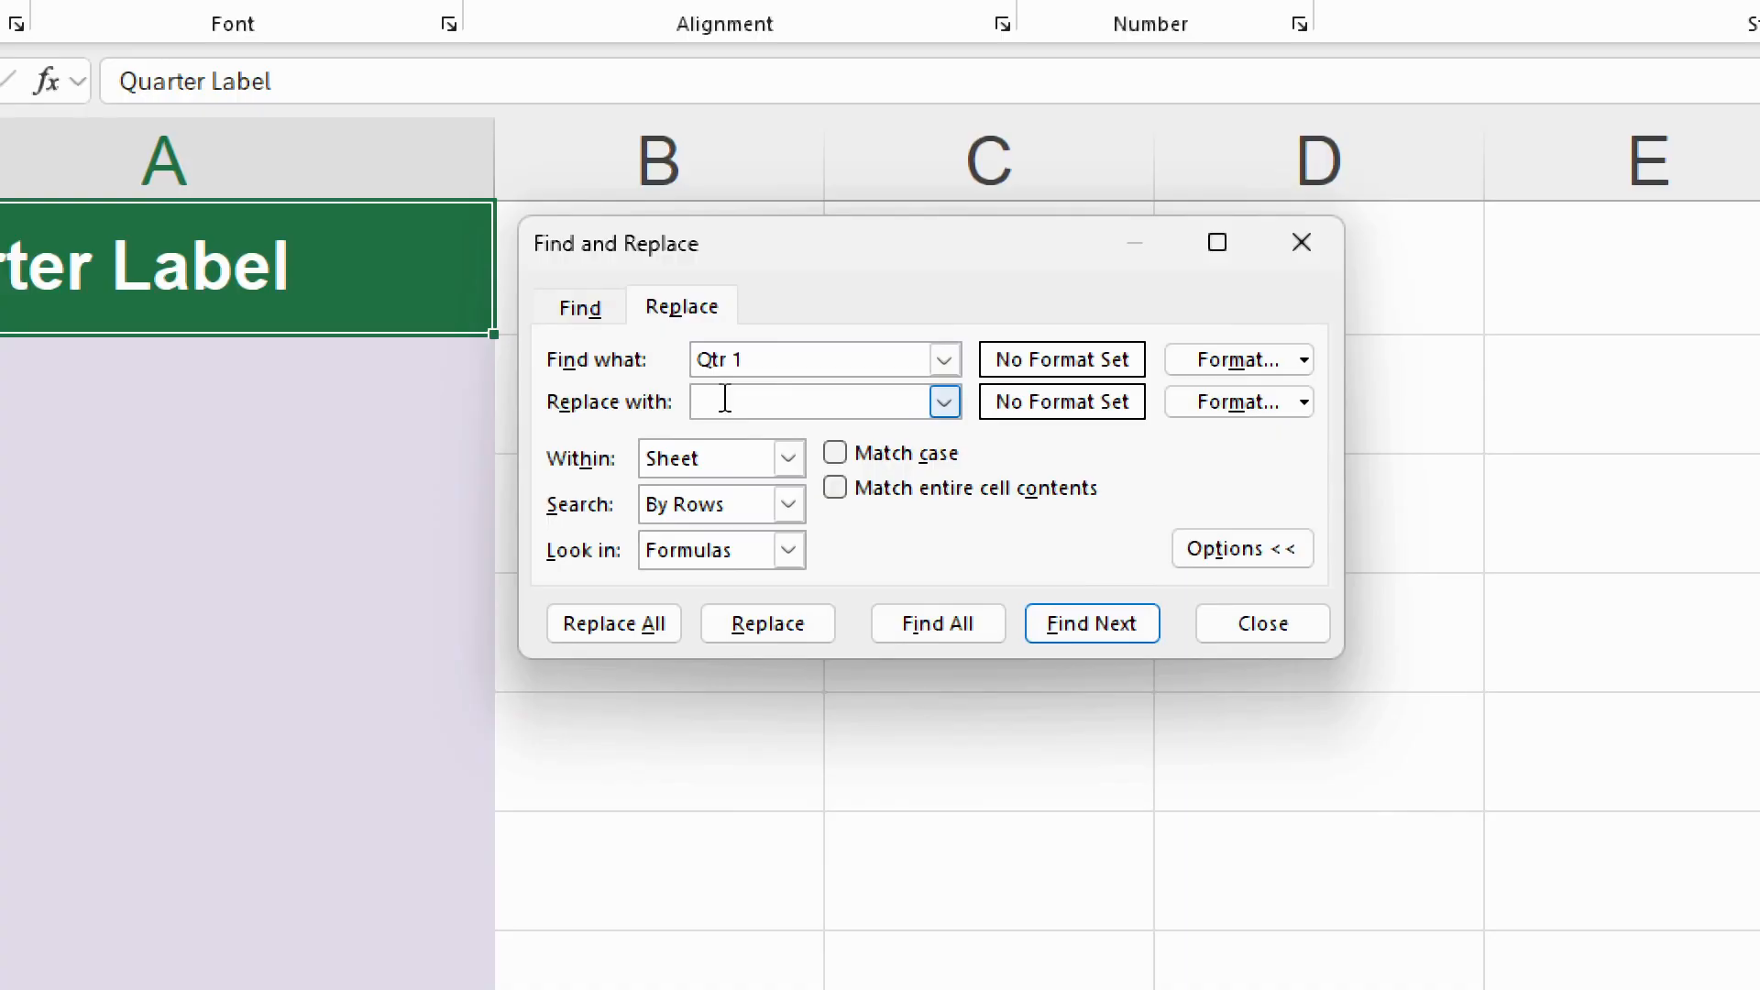
{"action": "type", "text": "Au"}
{"action": "key", "text": "BackSpace"}
{"action": "key", "text": "BackSpace"}
{"action": "type", "text": "Quarter 1"}
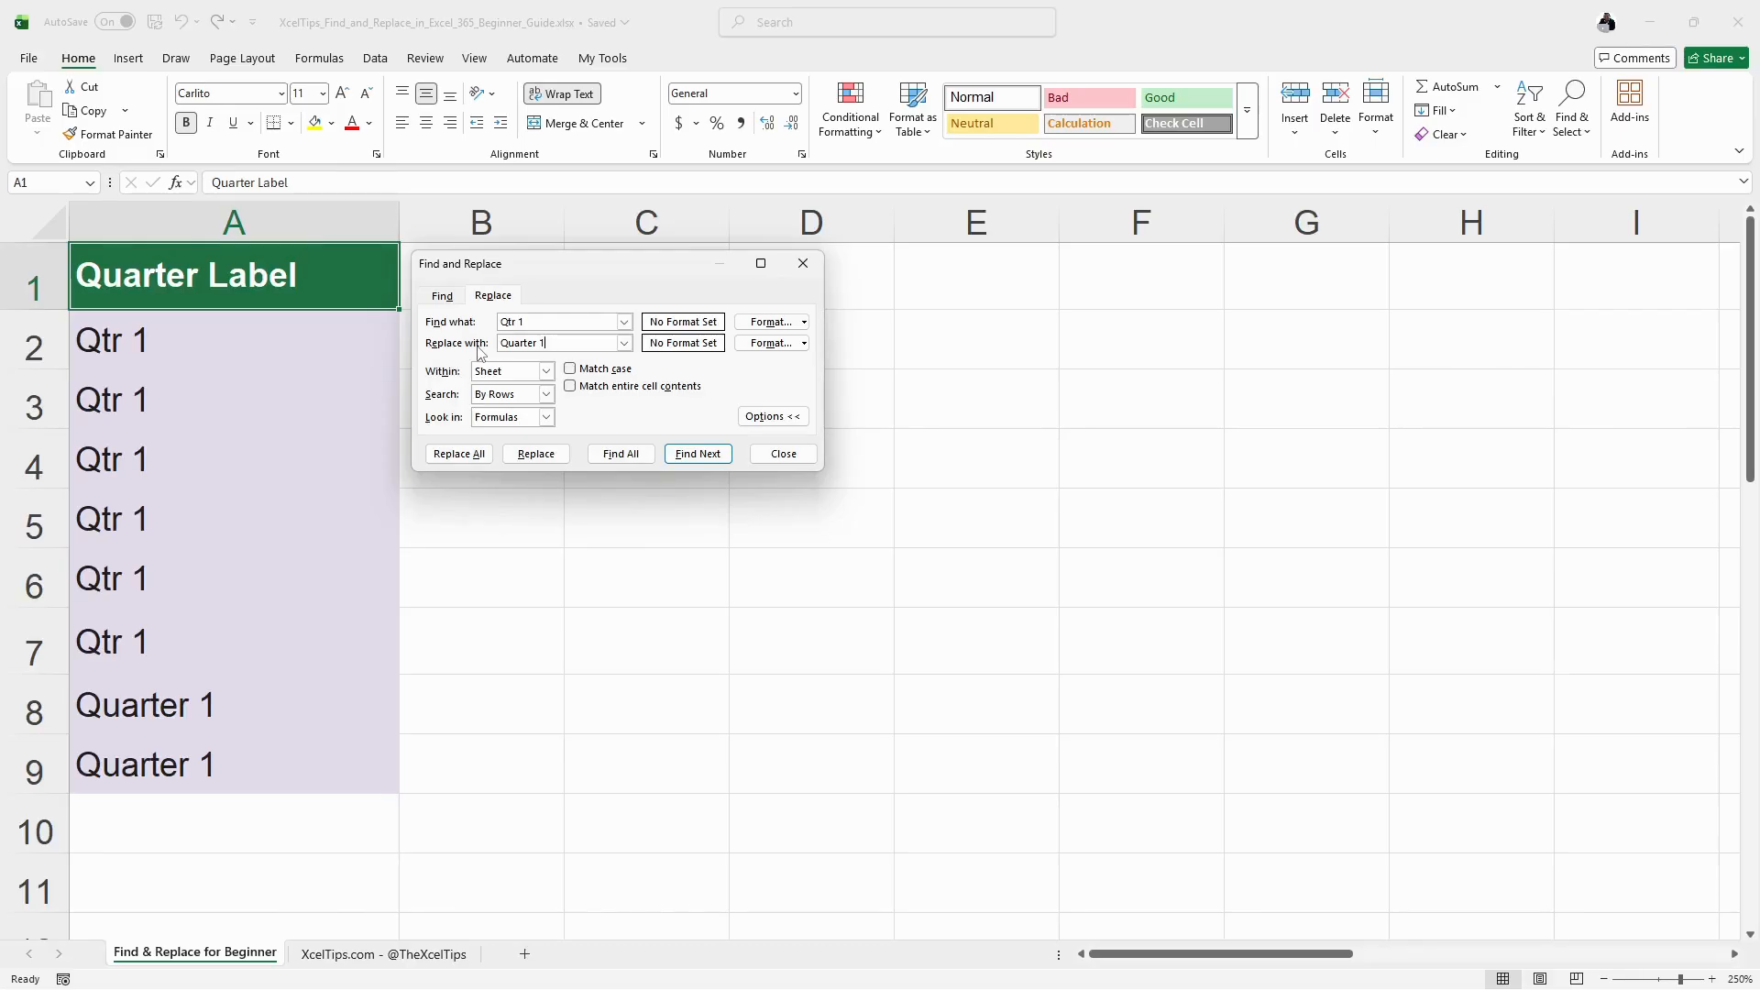
Step: Replace every "Qtr 1" match on the sheet at once, dismiss the summary message and close the dialog
{"action": "left_click", "coordinate": [477, 455]}
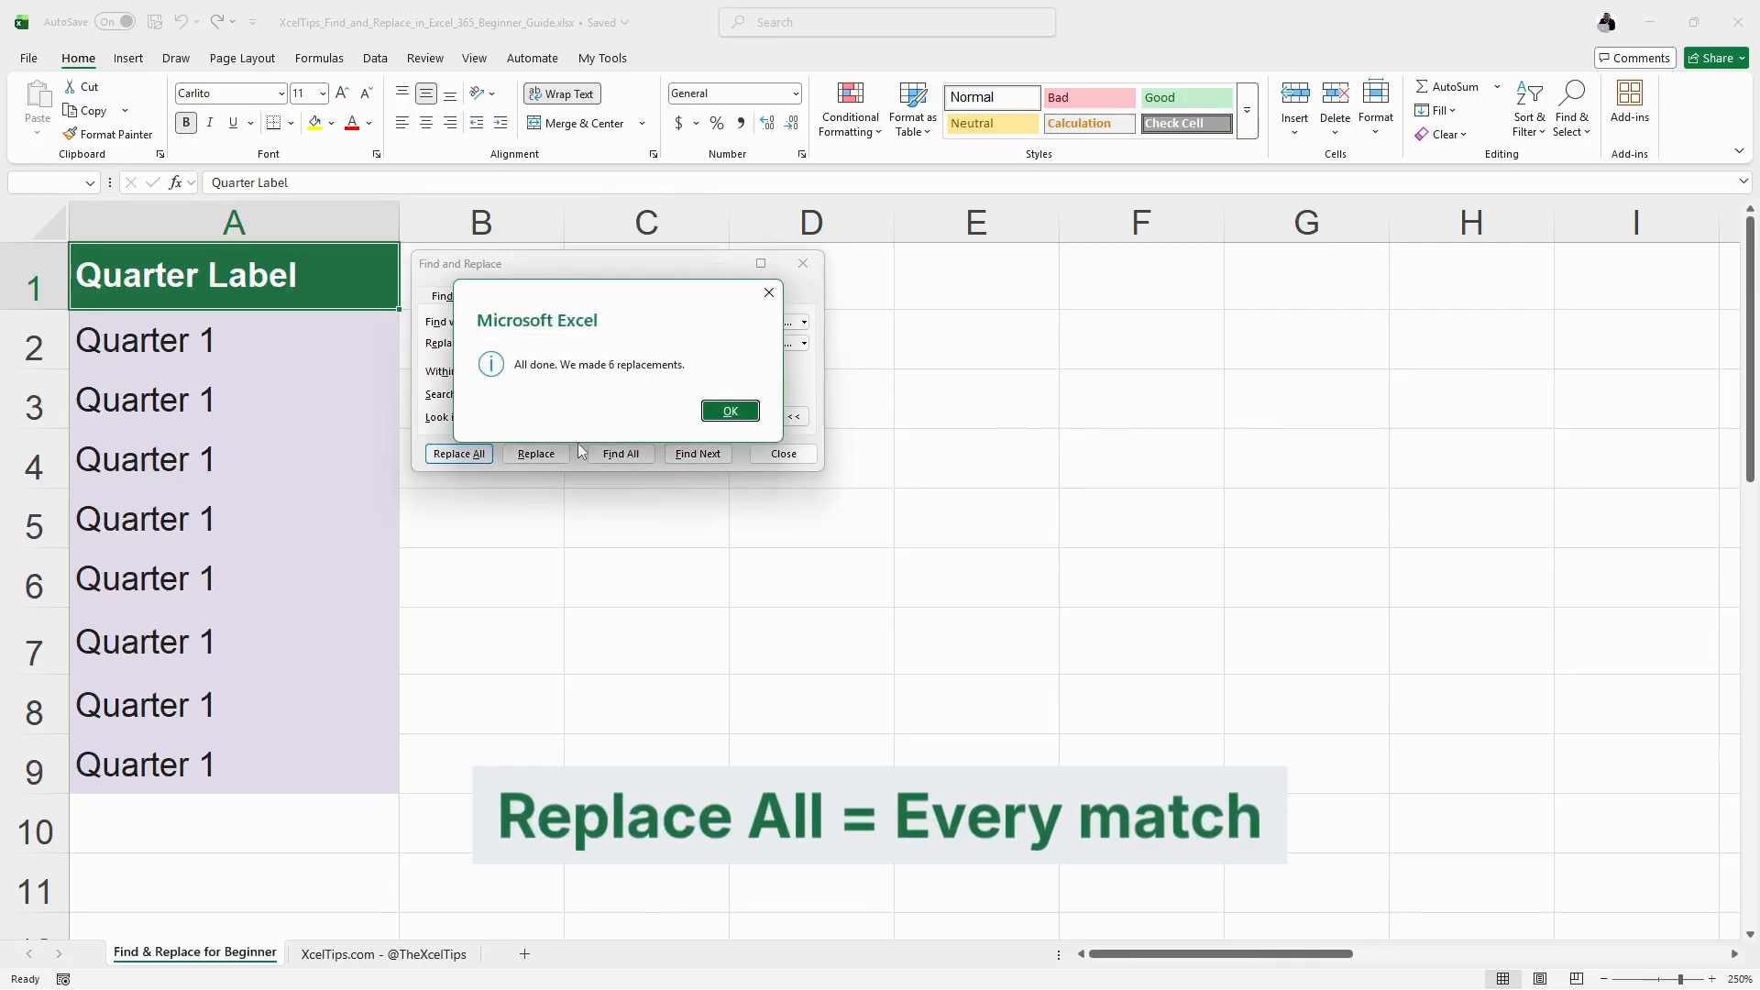
{"action": "left_click", "coordinate": [744, 423]}
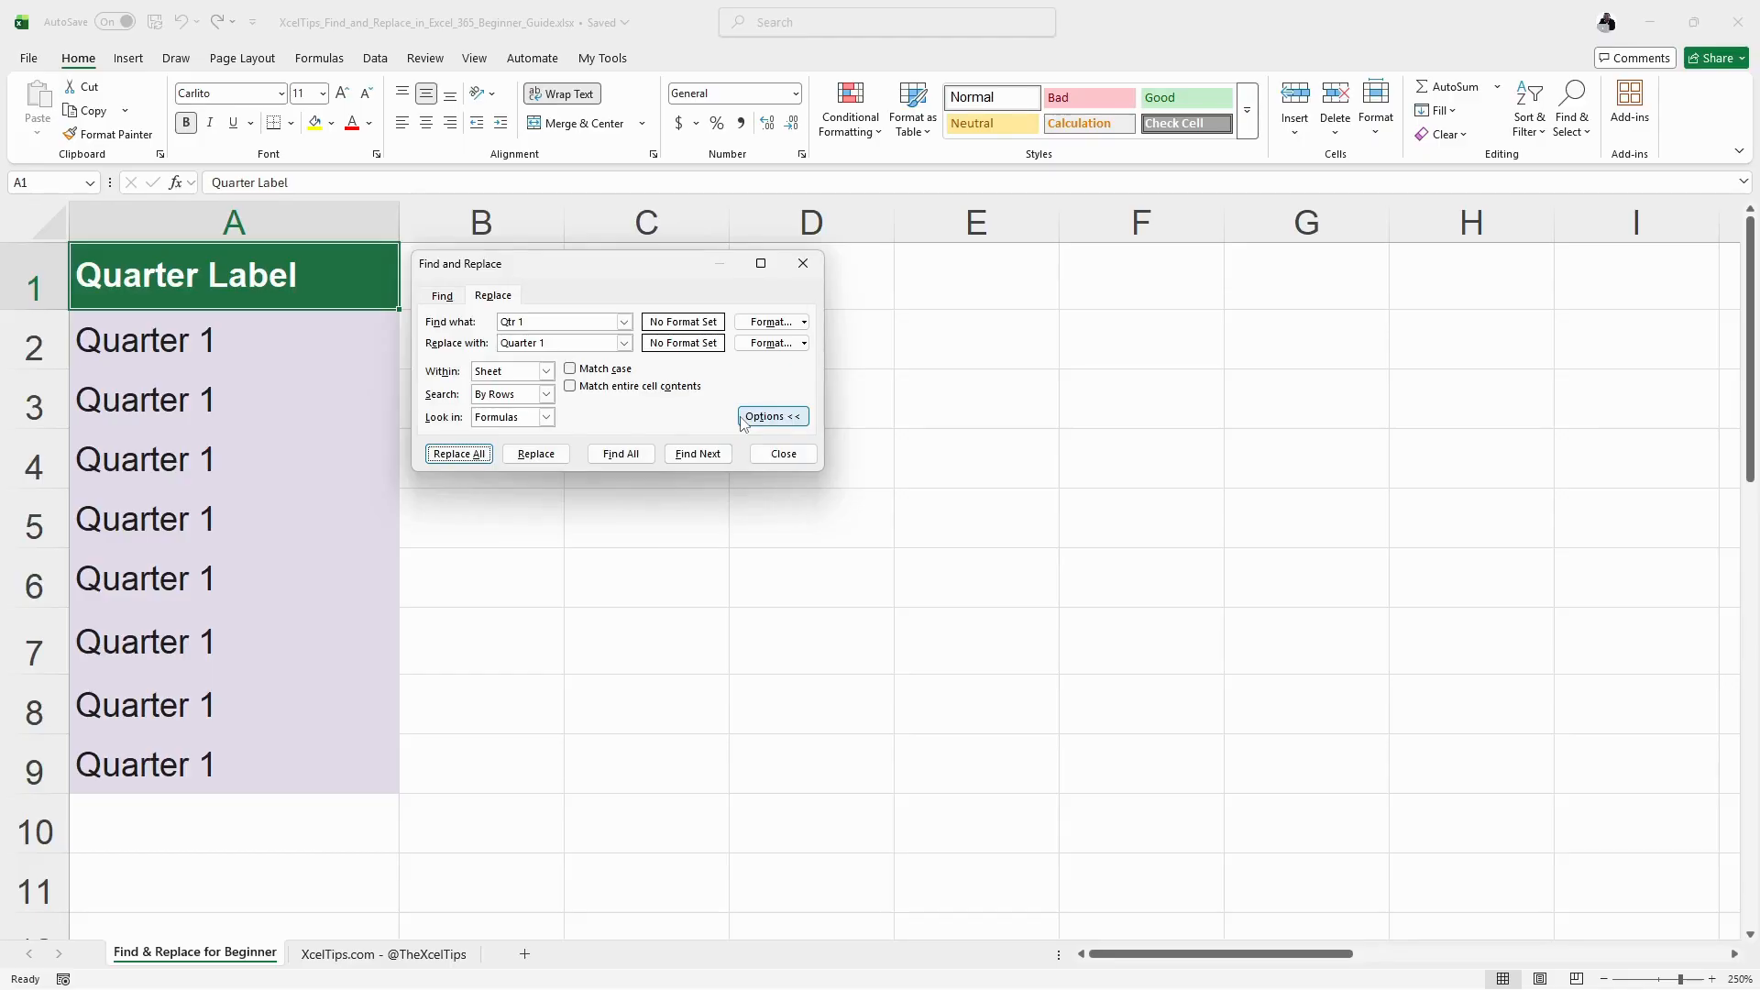
{"action": "left_click", "coordinate": [781, 453]}
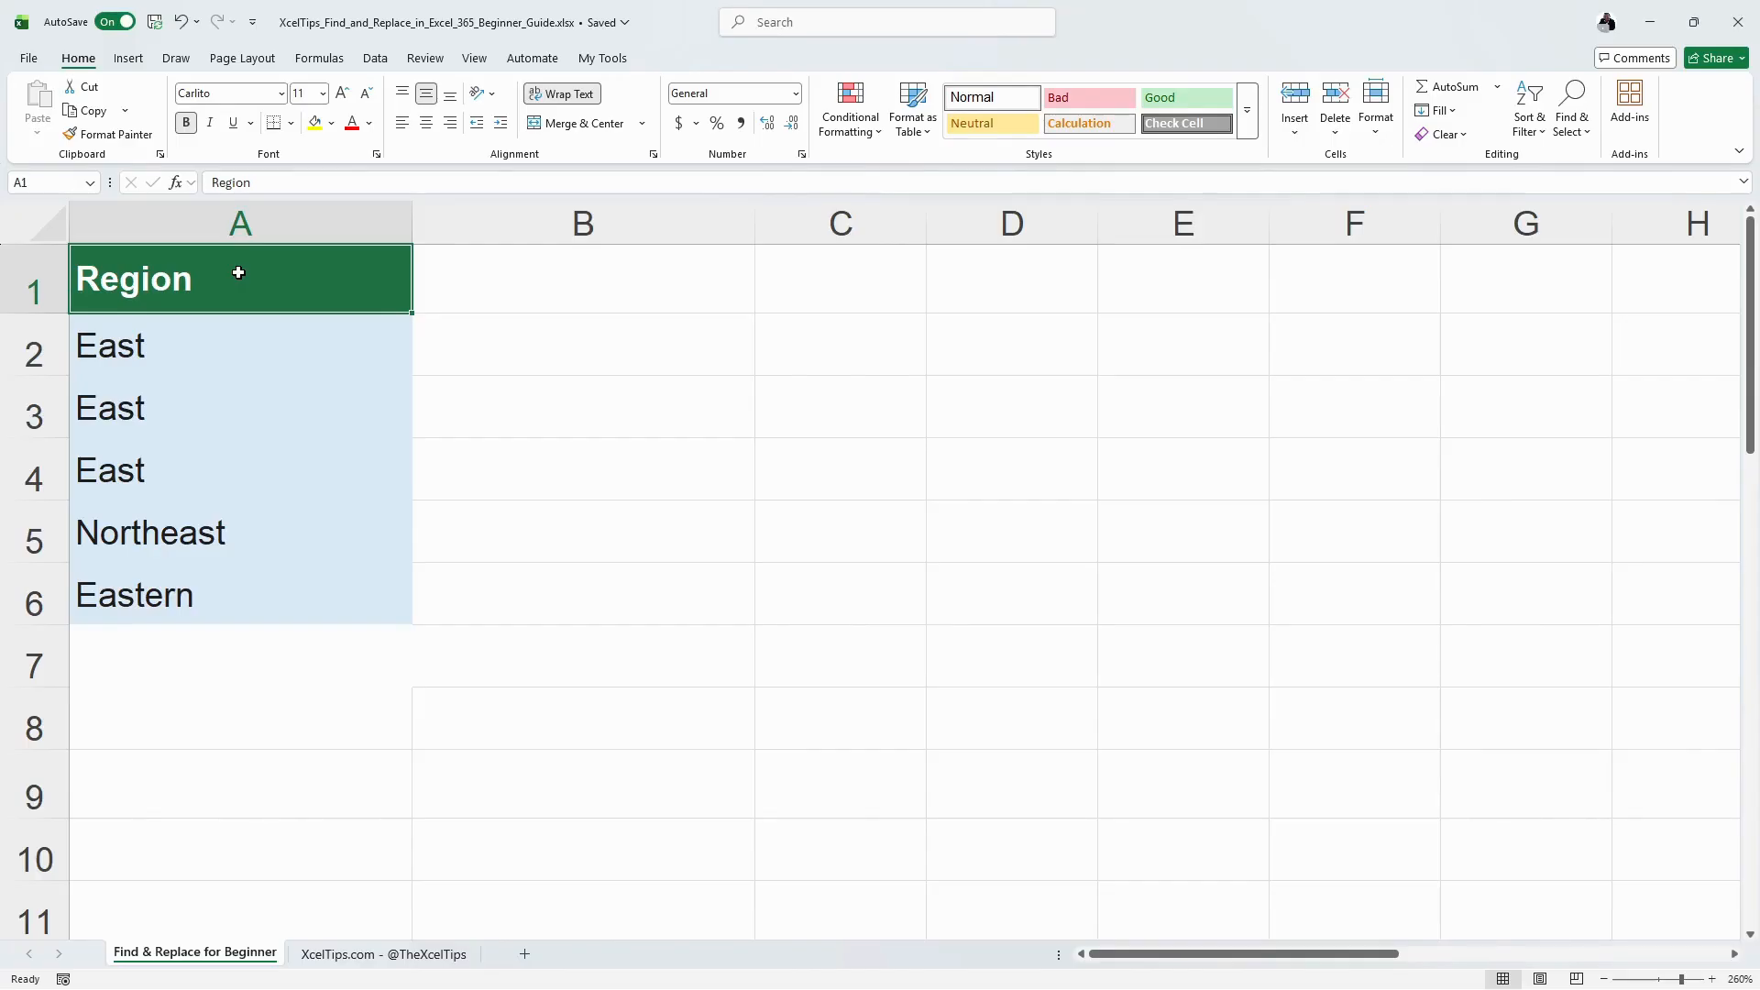
Step: Search the Region sheet for "East" and step through the matches from A2 down to A6
{"action": "key", "text": "ctrl+f"}
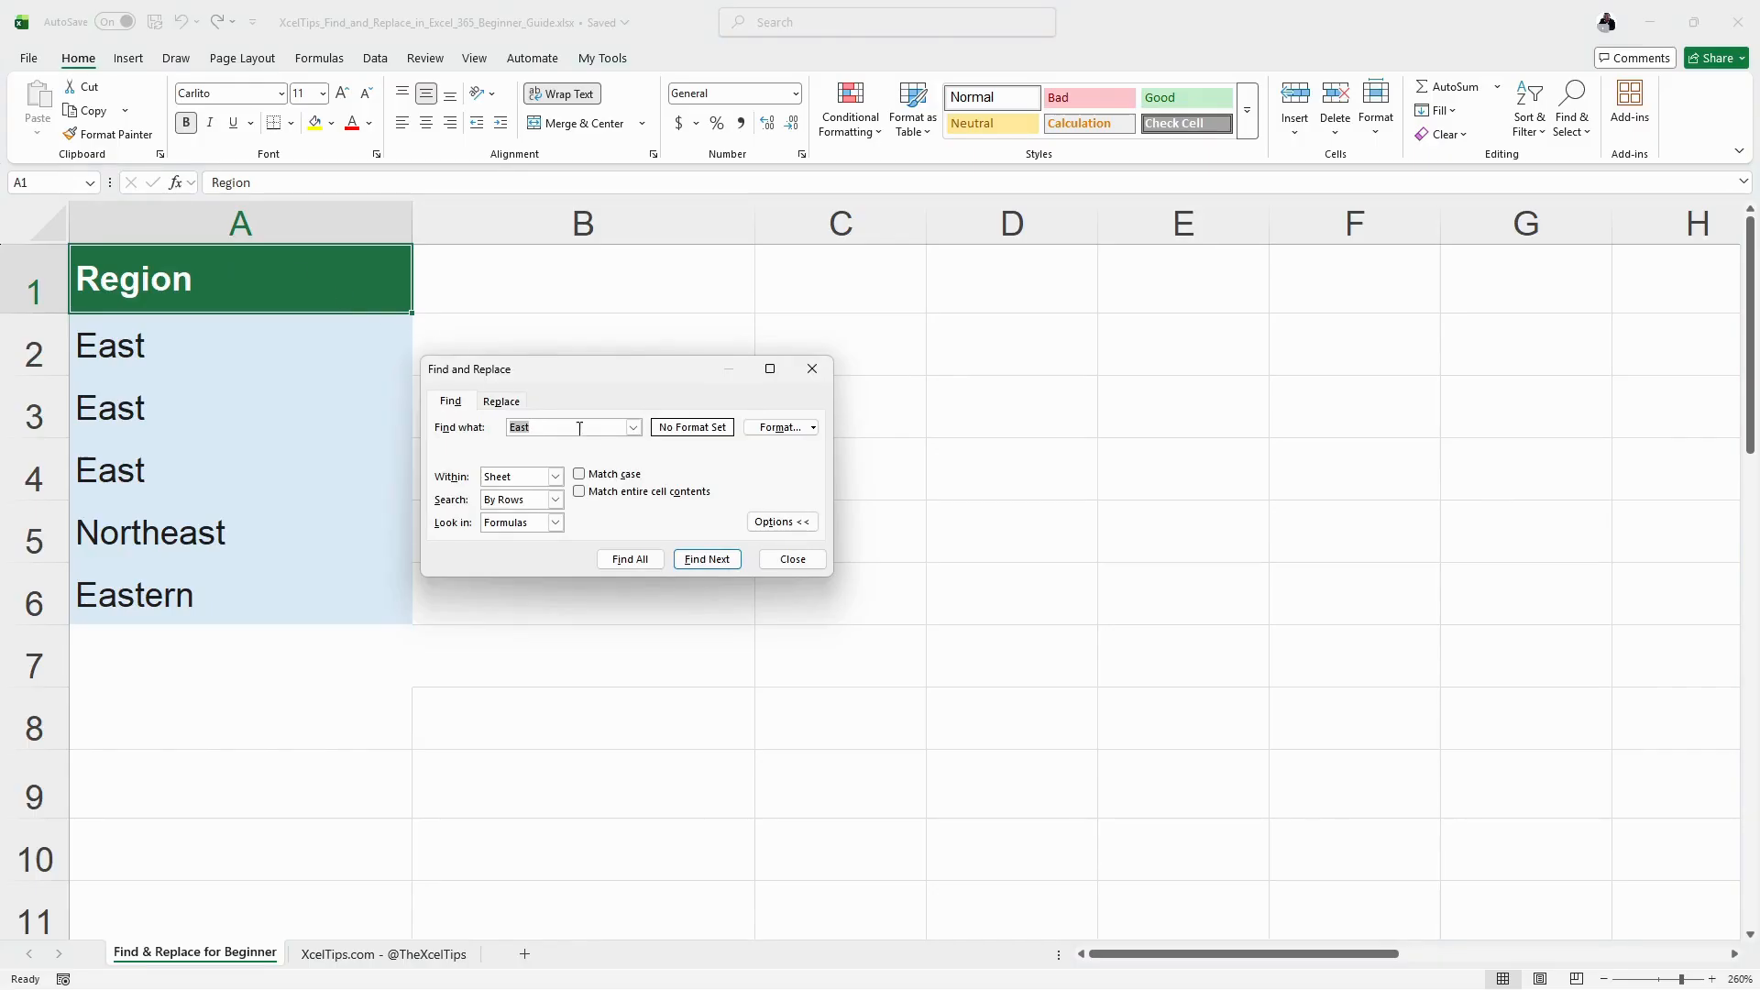
{"action": "left_click", "coordinate": [718, 561]}
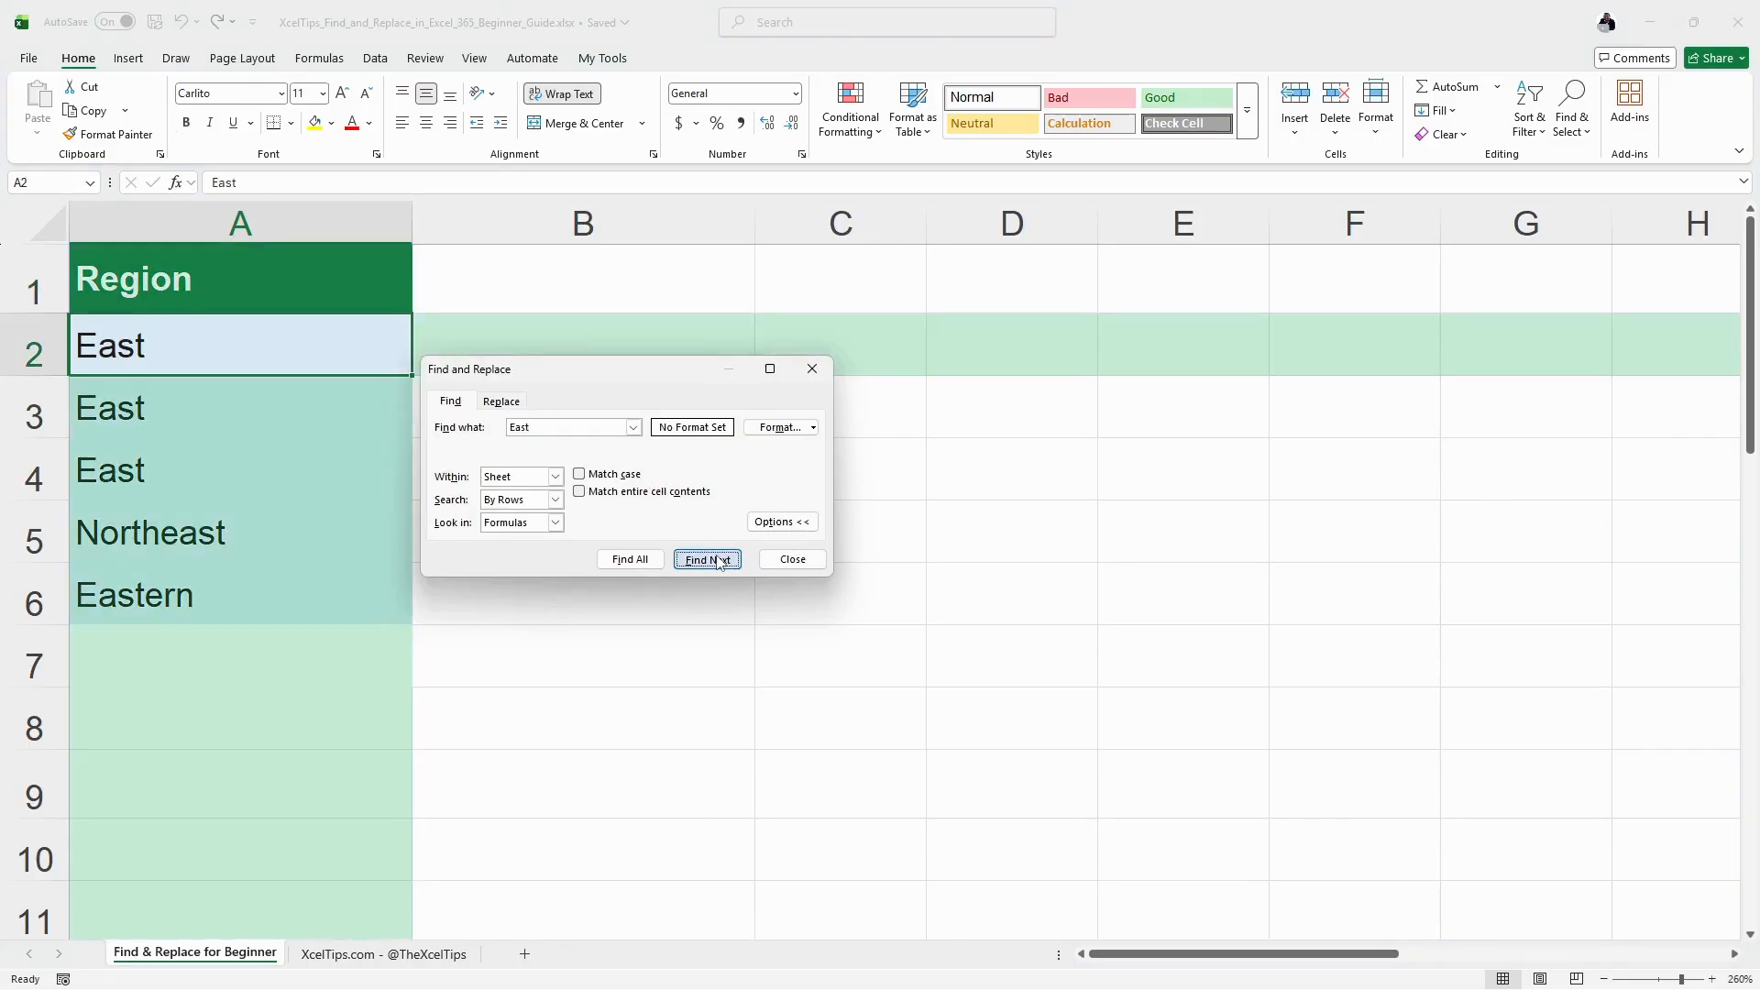
{"action": "left_click", "coordinate": [719, 561]}
{"action": "left_click", "coordinate": [719, 561]}
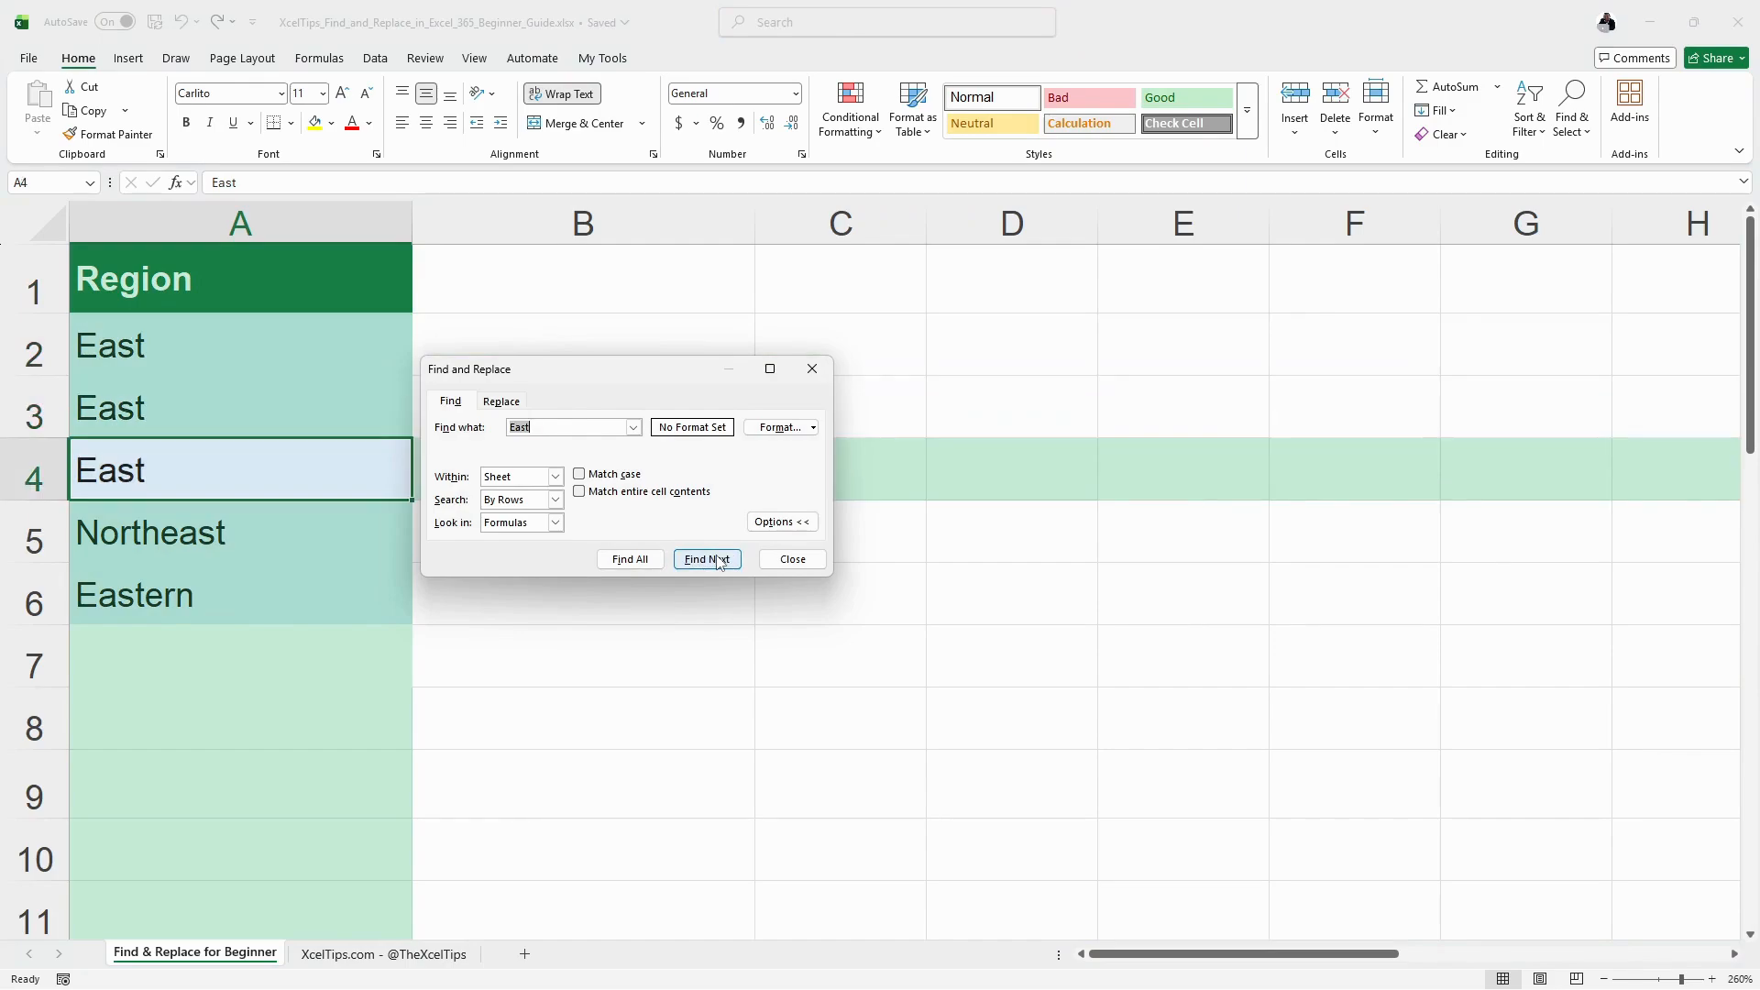
{"action": "left_click", "coordinate": [719, 561]}
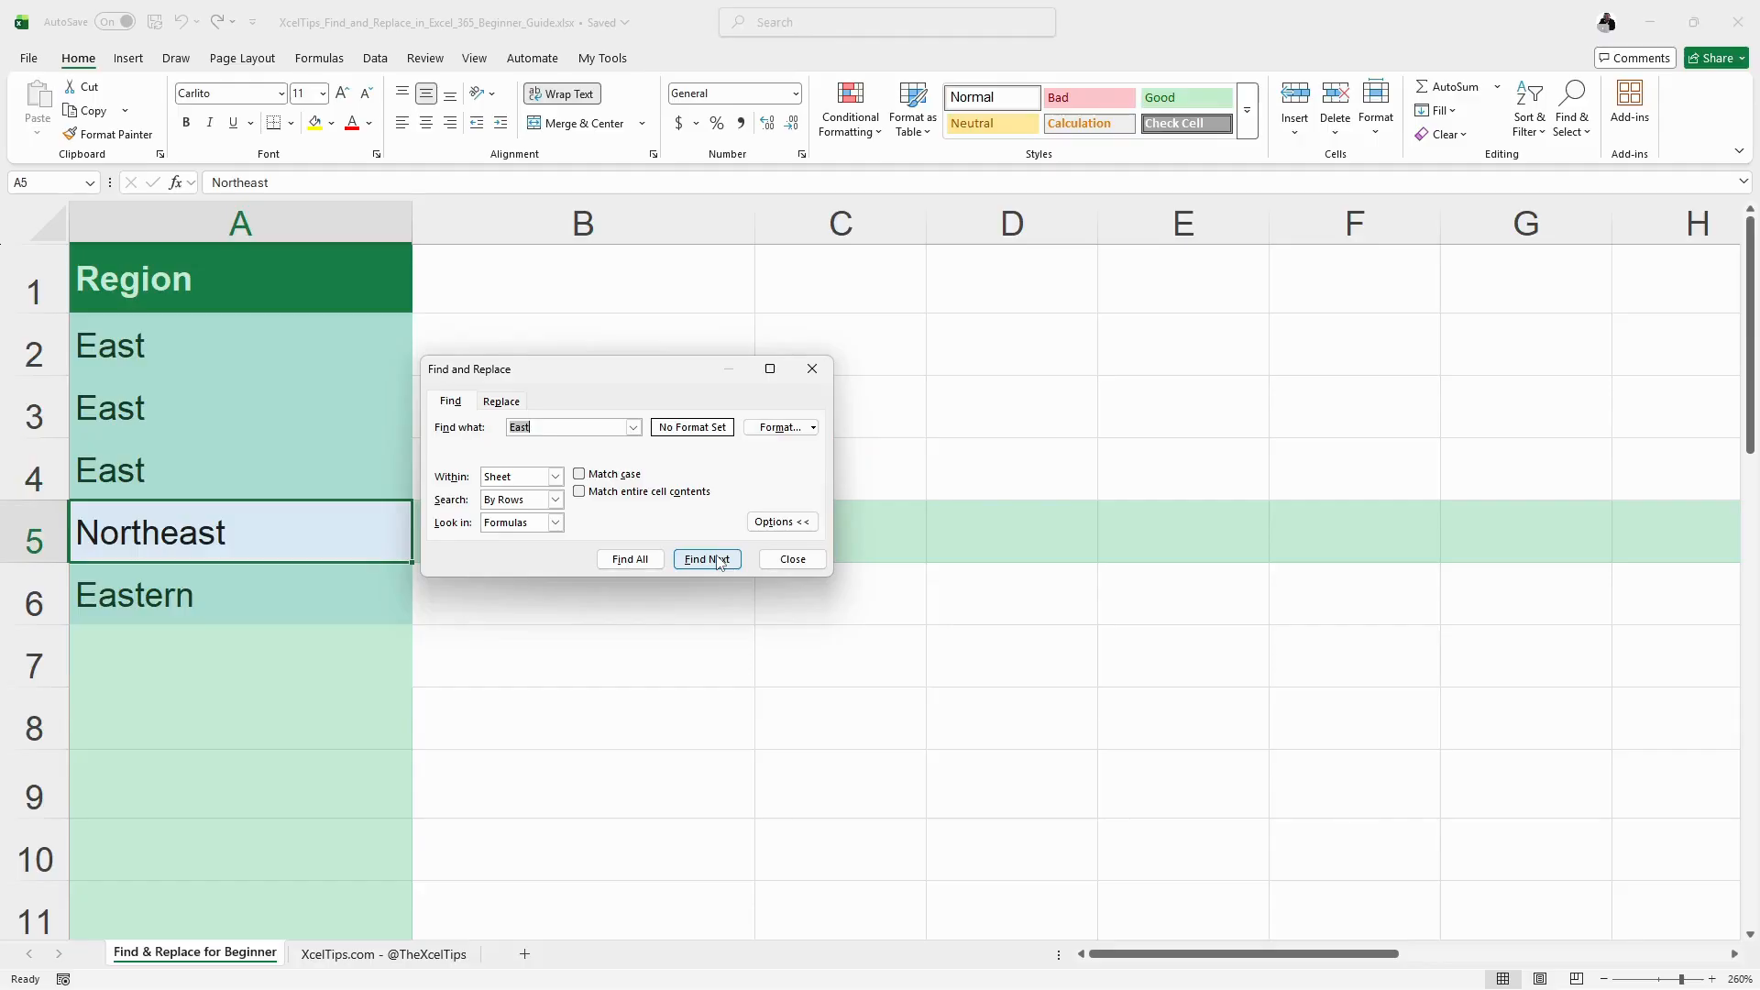
{"action": "left_click", "coordinate": [719, 561]}
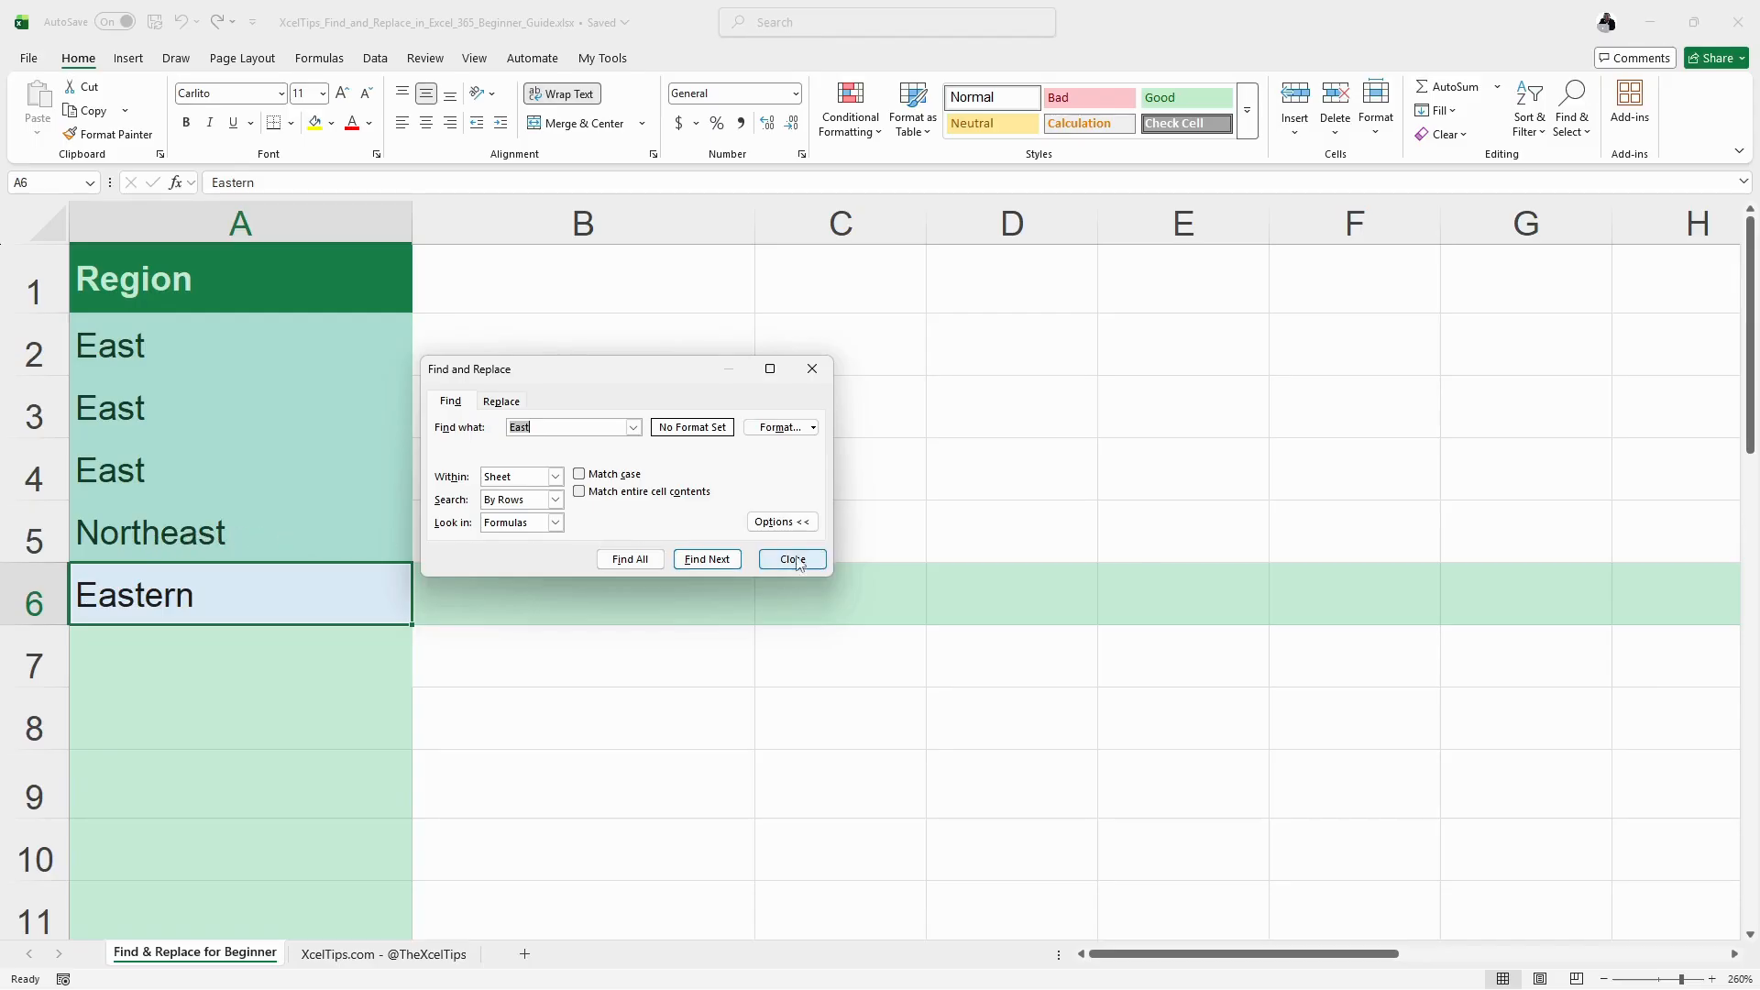
Step: Replace all occurrences of "East" with "Eastern" without restricting the match, and close the dialog
{"action": "left_click", "coordinate": [503, 404]}
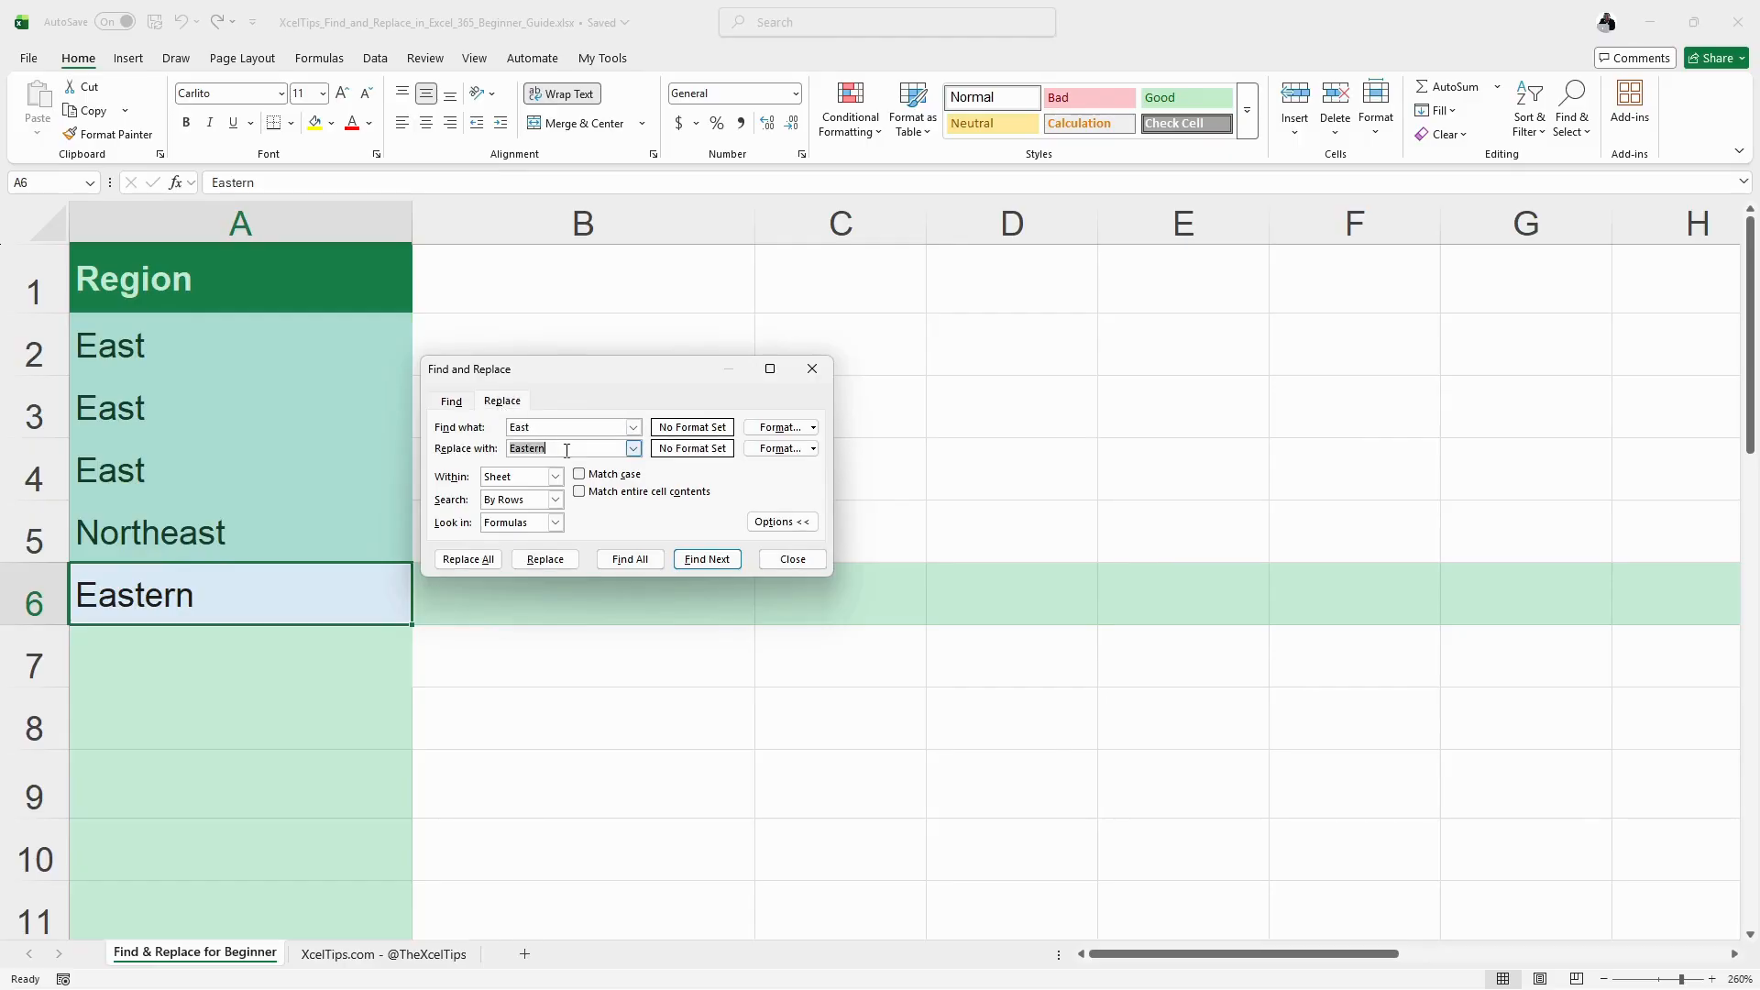
{"action": "left_click", "coordinate": [542, 429]}
{"action": "double_click", "coordinate": [544, 429]}
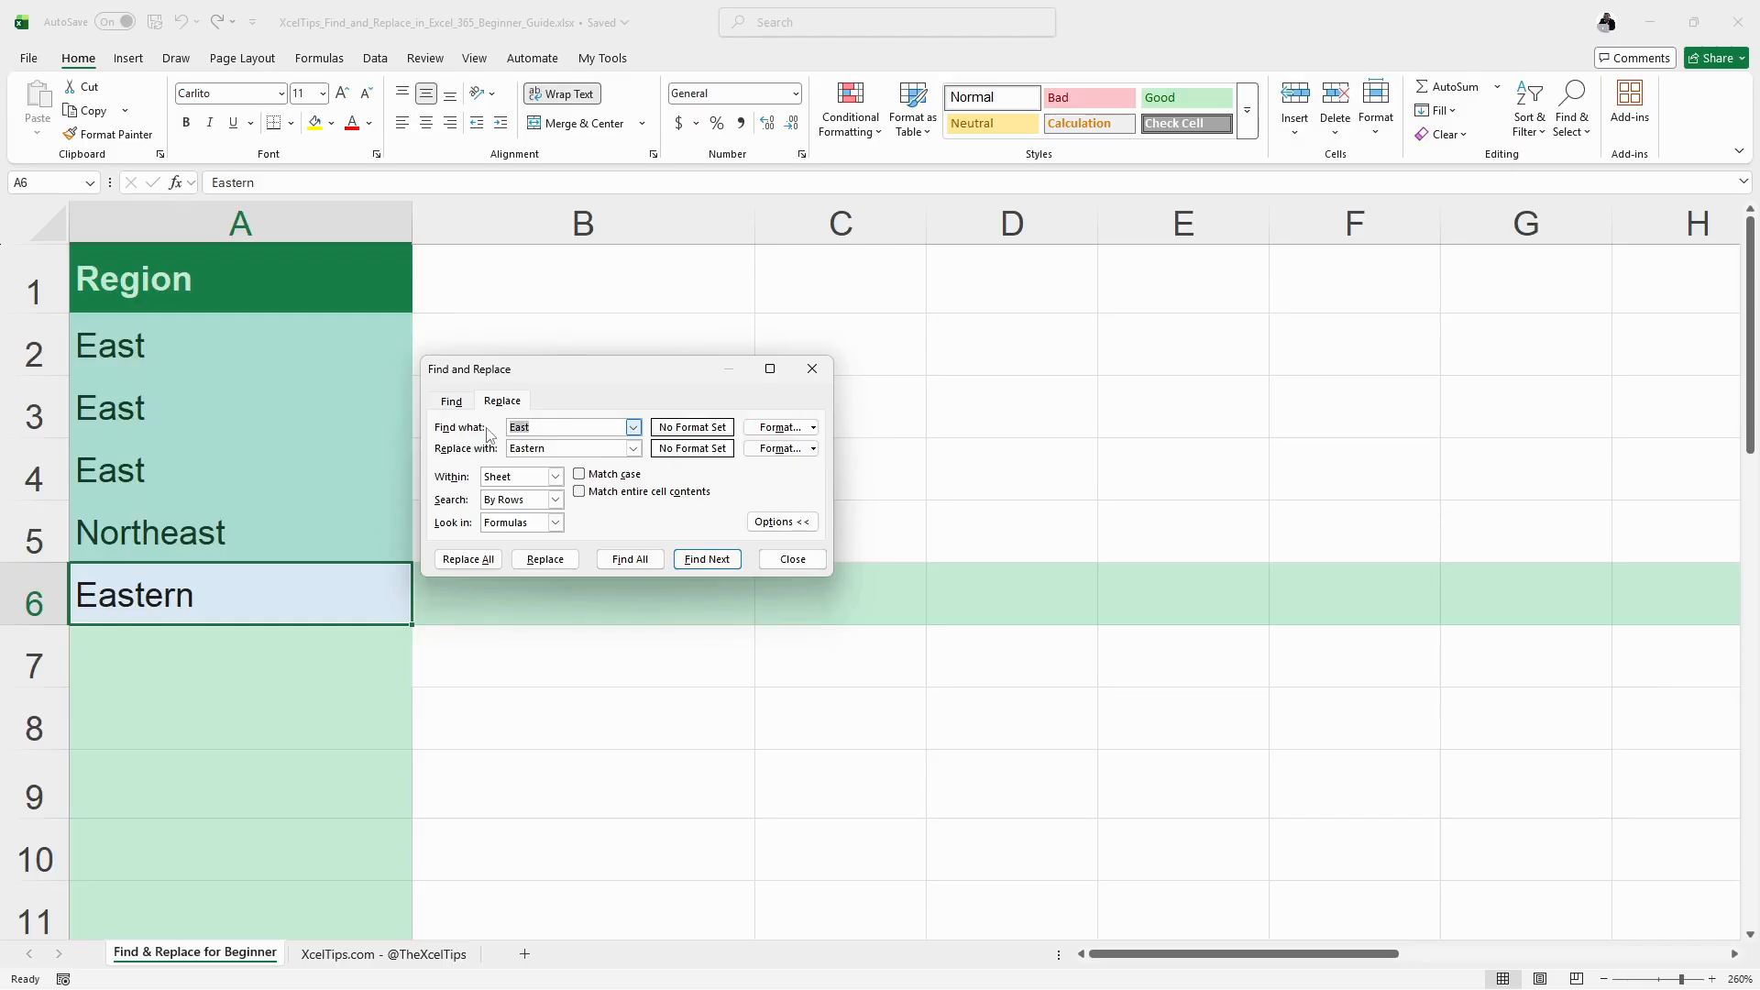
{"action": "double_click", "coordinate": [561, 449]}
{"action": "left_click", "coordinate": [469, 560]}
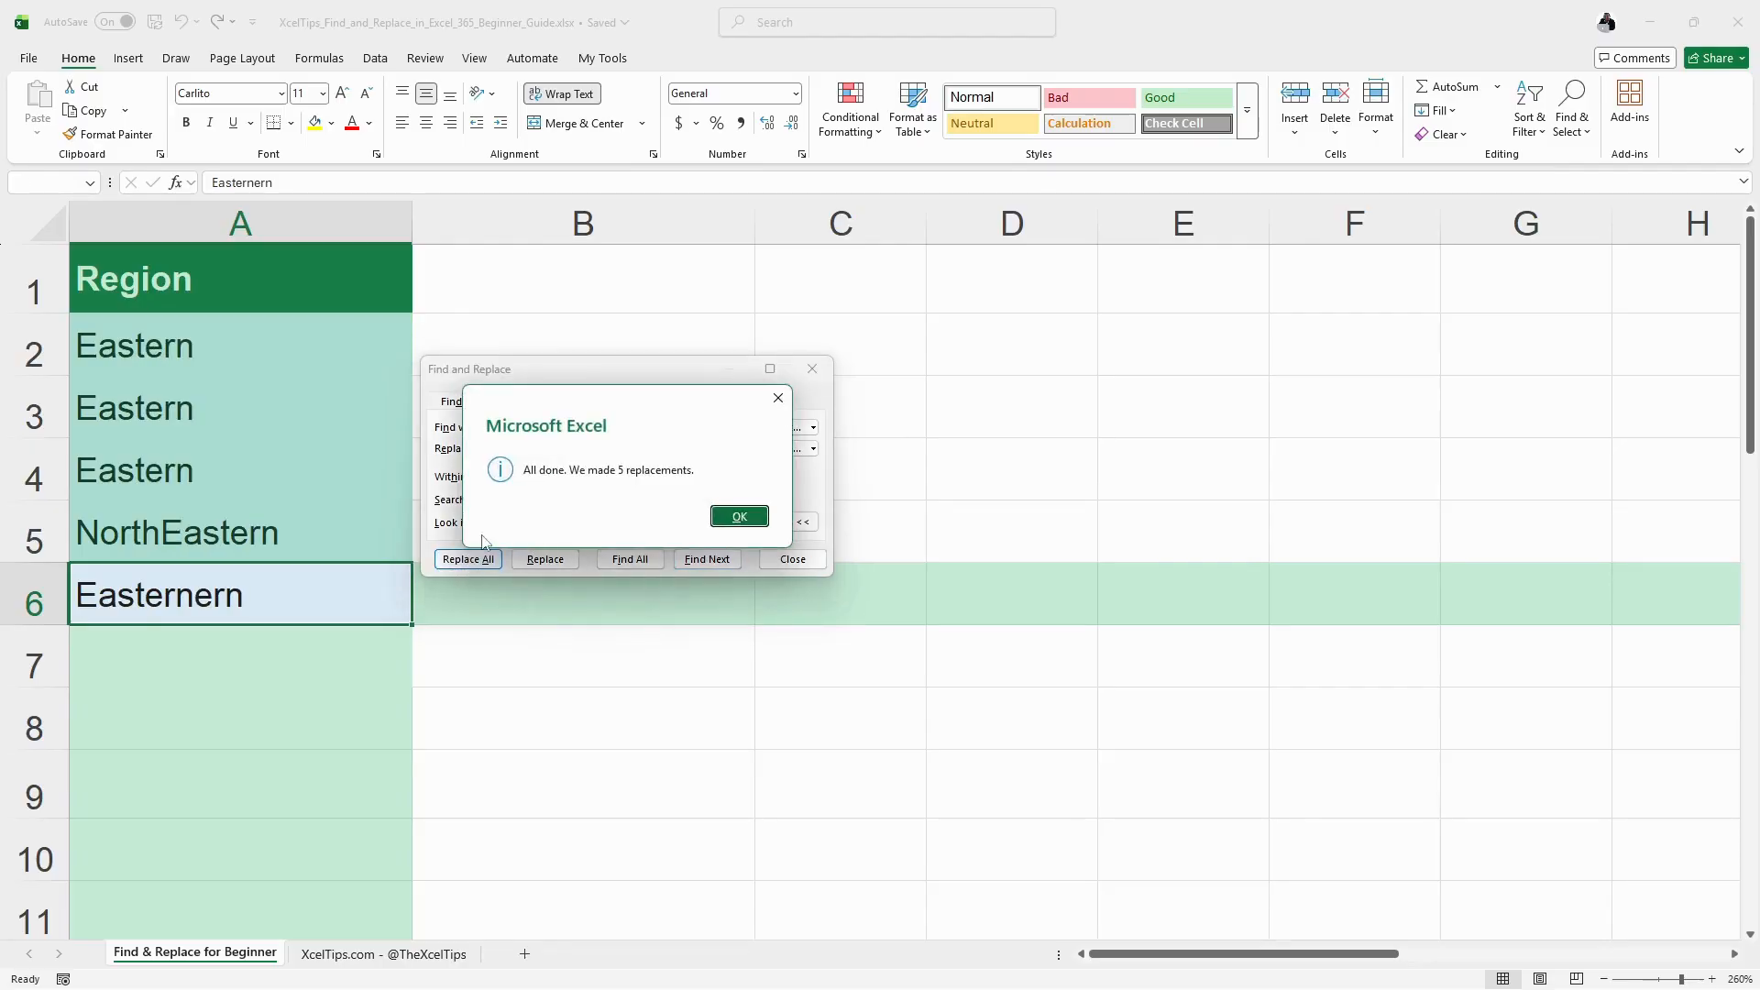
{"action": "left_click", "coordinate": [726, 522]}
{"action": "left_click", "coordinate": [792, 560]}
Step: Check the replaced entries in A2 through A5 of the Region column and undo the bulk replacement
{"action": "left_click", "coordinate": [248, 537]}
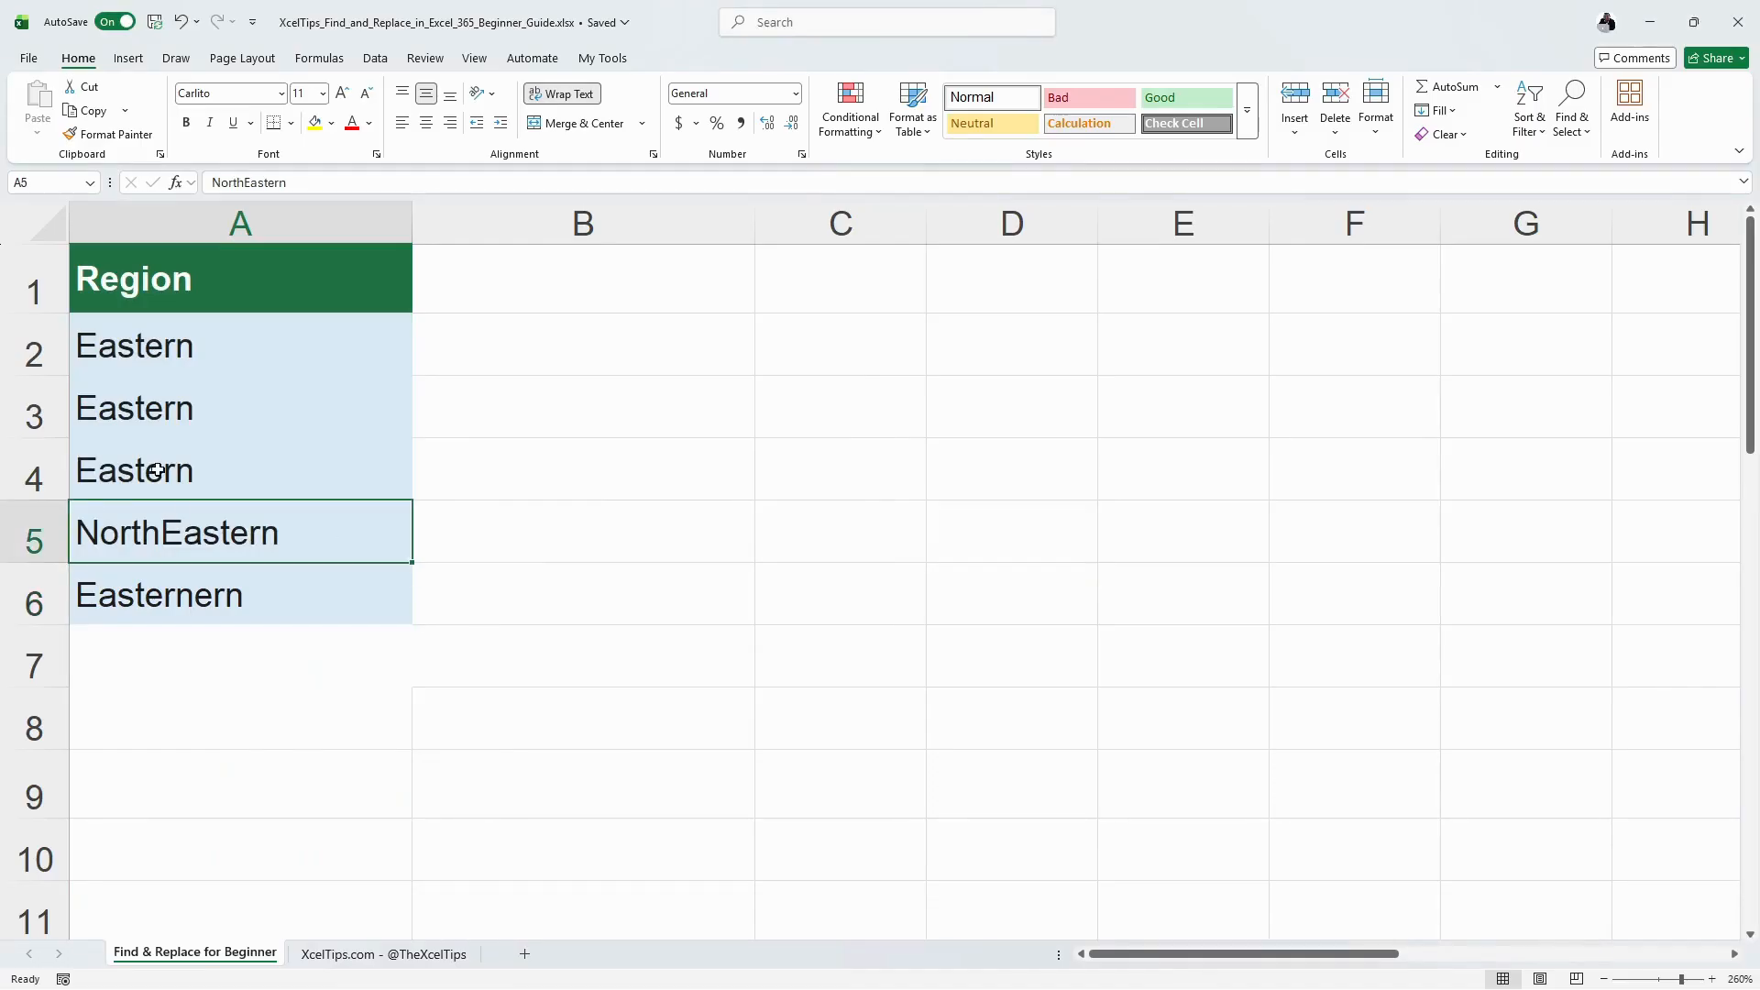
{"action": "left_click_drag", "start_coordinate": [154, 346], "coordinate": [167, 467]}
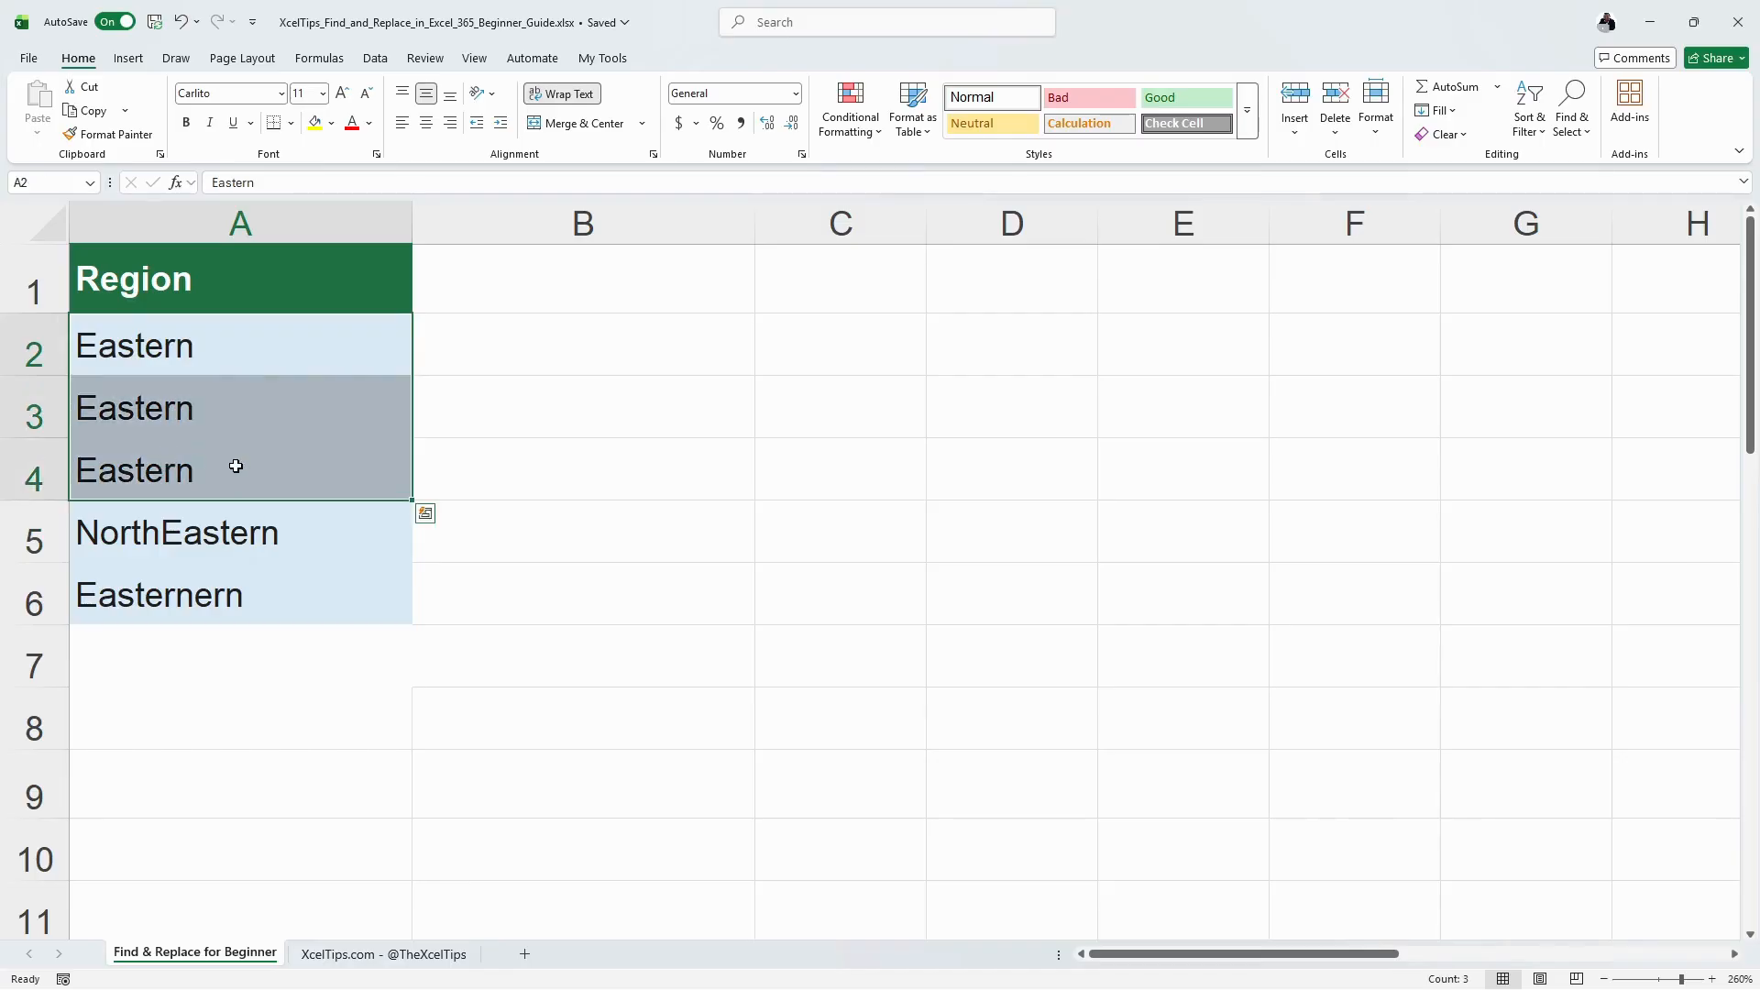
{"action": "left_click", "coordinate": [181, 476]}
{"action": "left_click", "coordinate": [154, 538]}
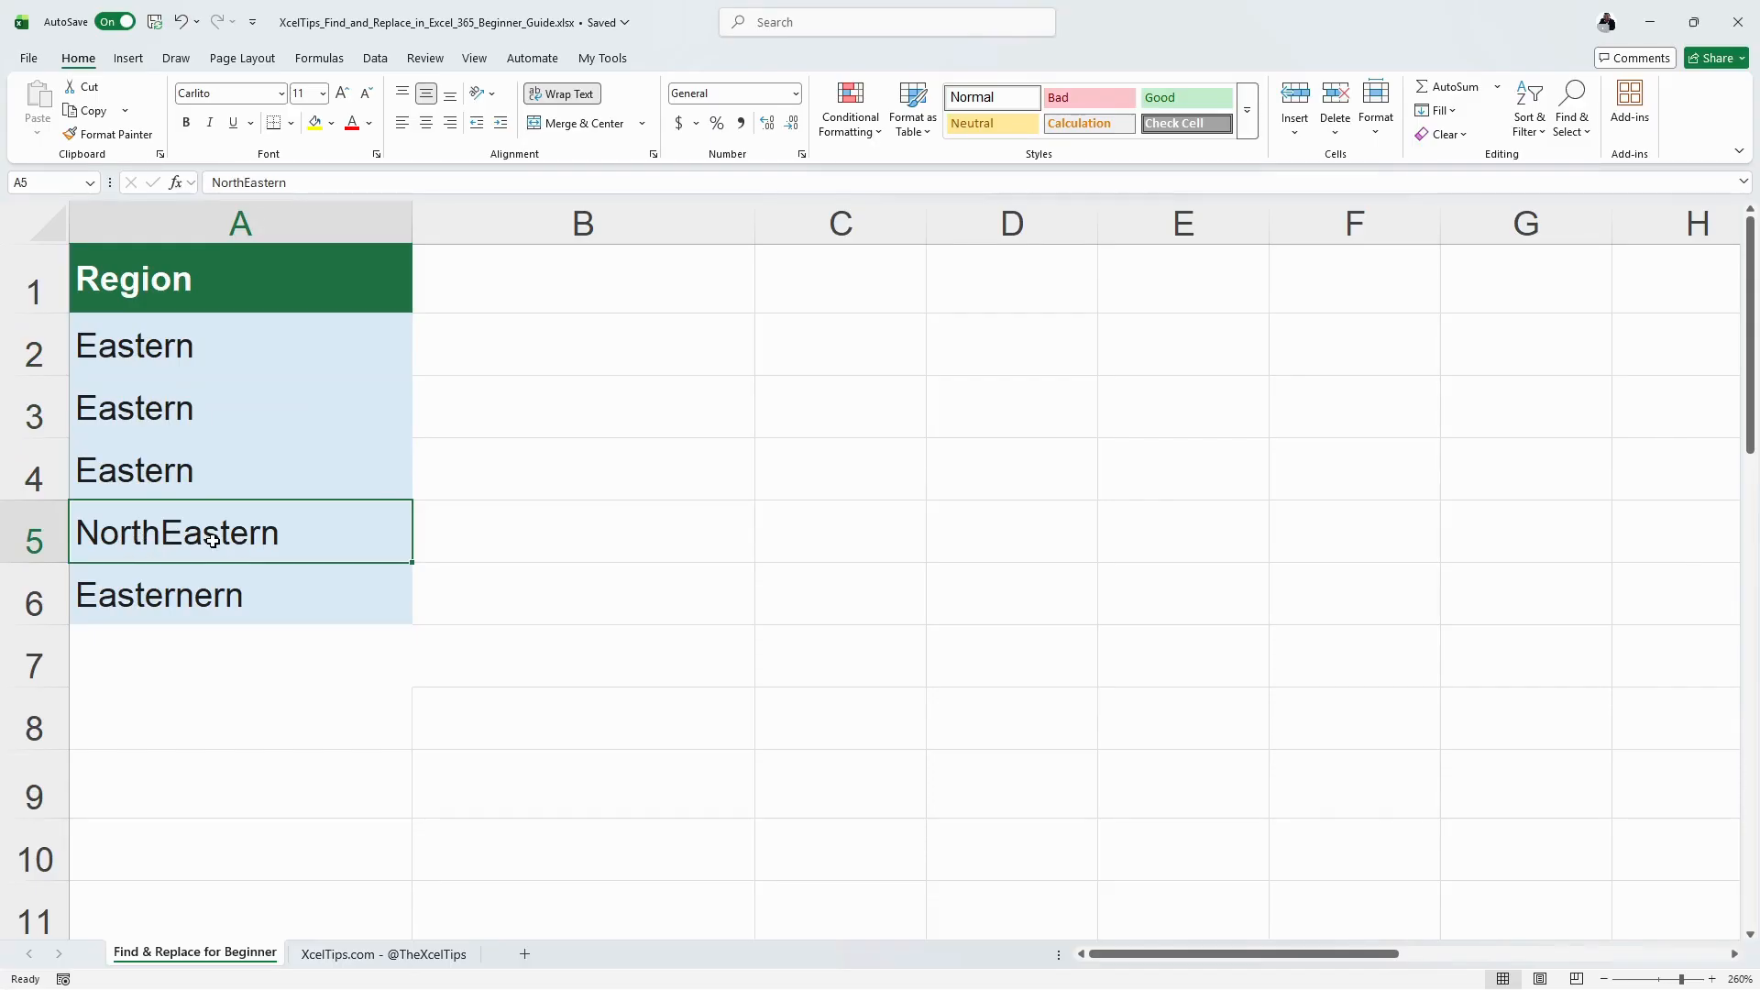
{"action": "key", "text": "ctrl+z"}
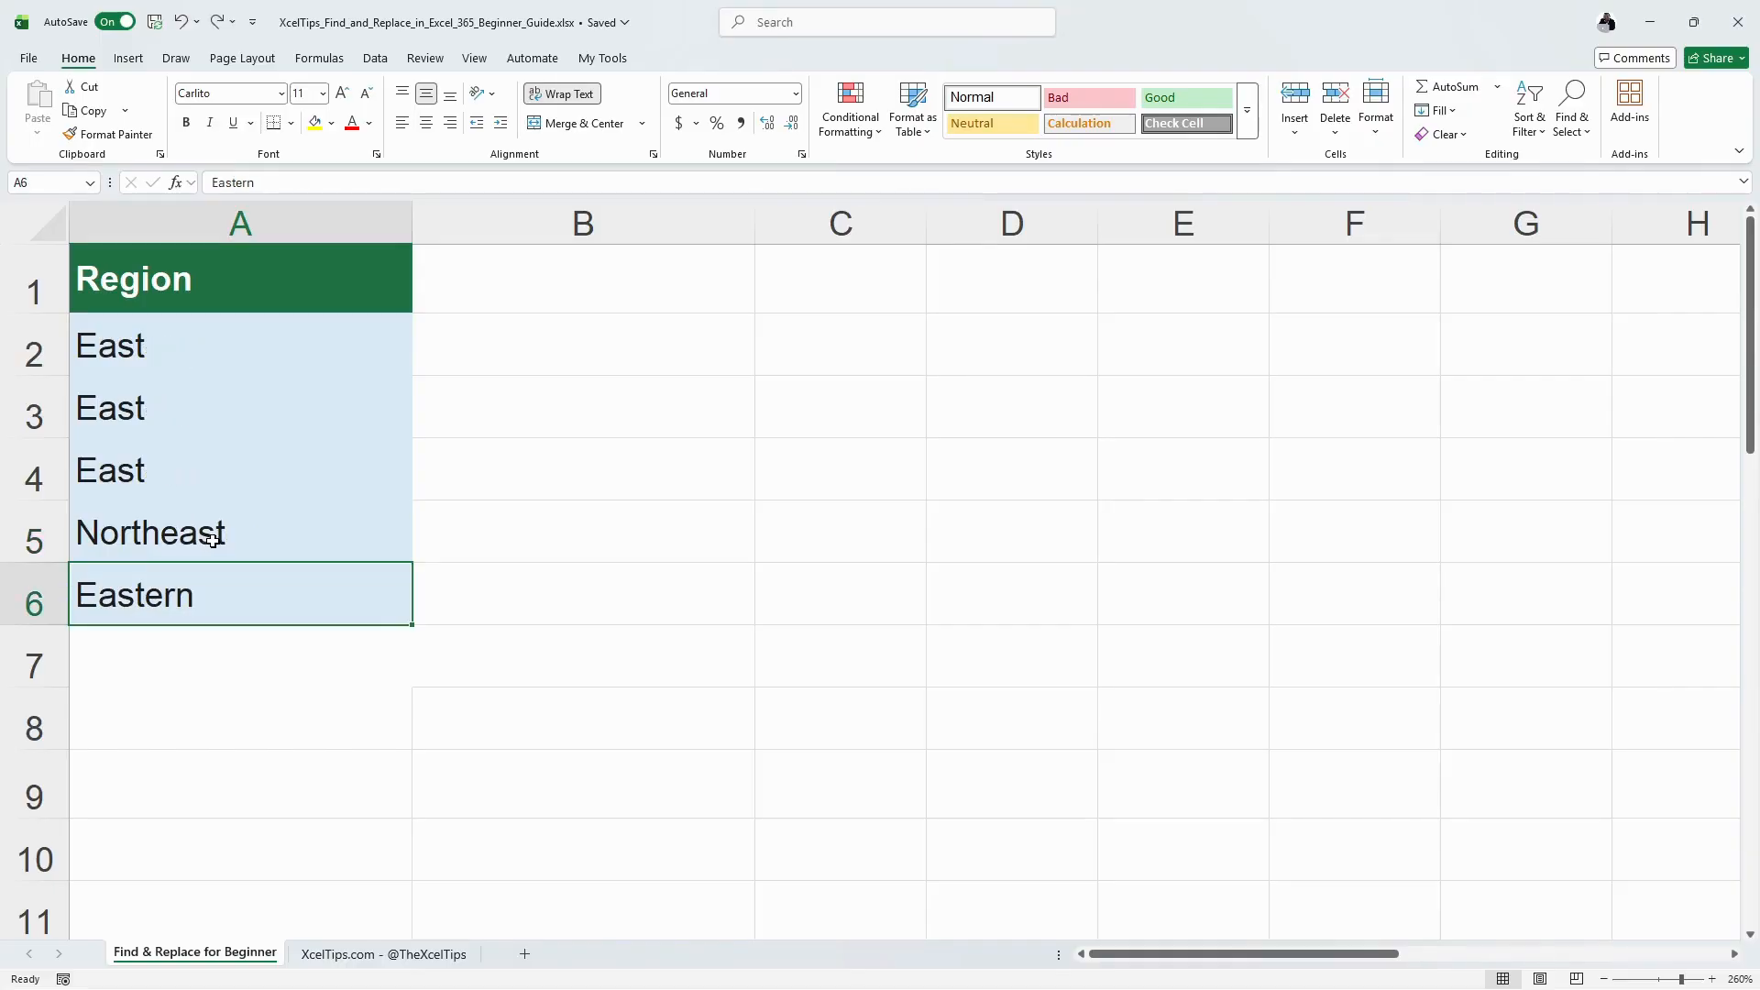
Step: Reopen the Replace dialog, move it higher and review the "East" search text and "Eastern" replacement text
{"action": "key", "text": "ctrl+h"}
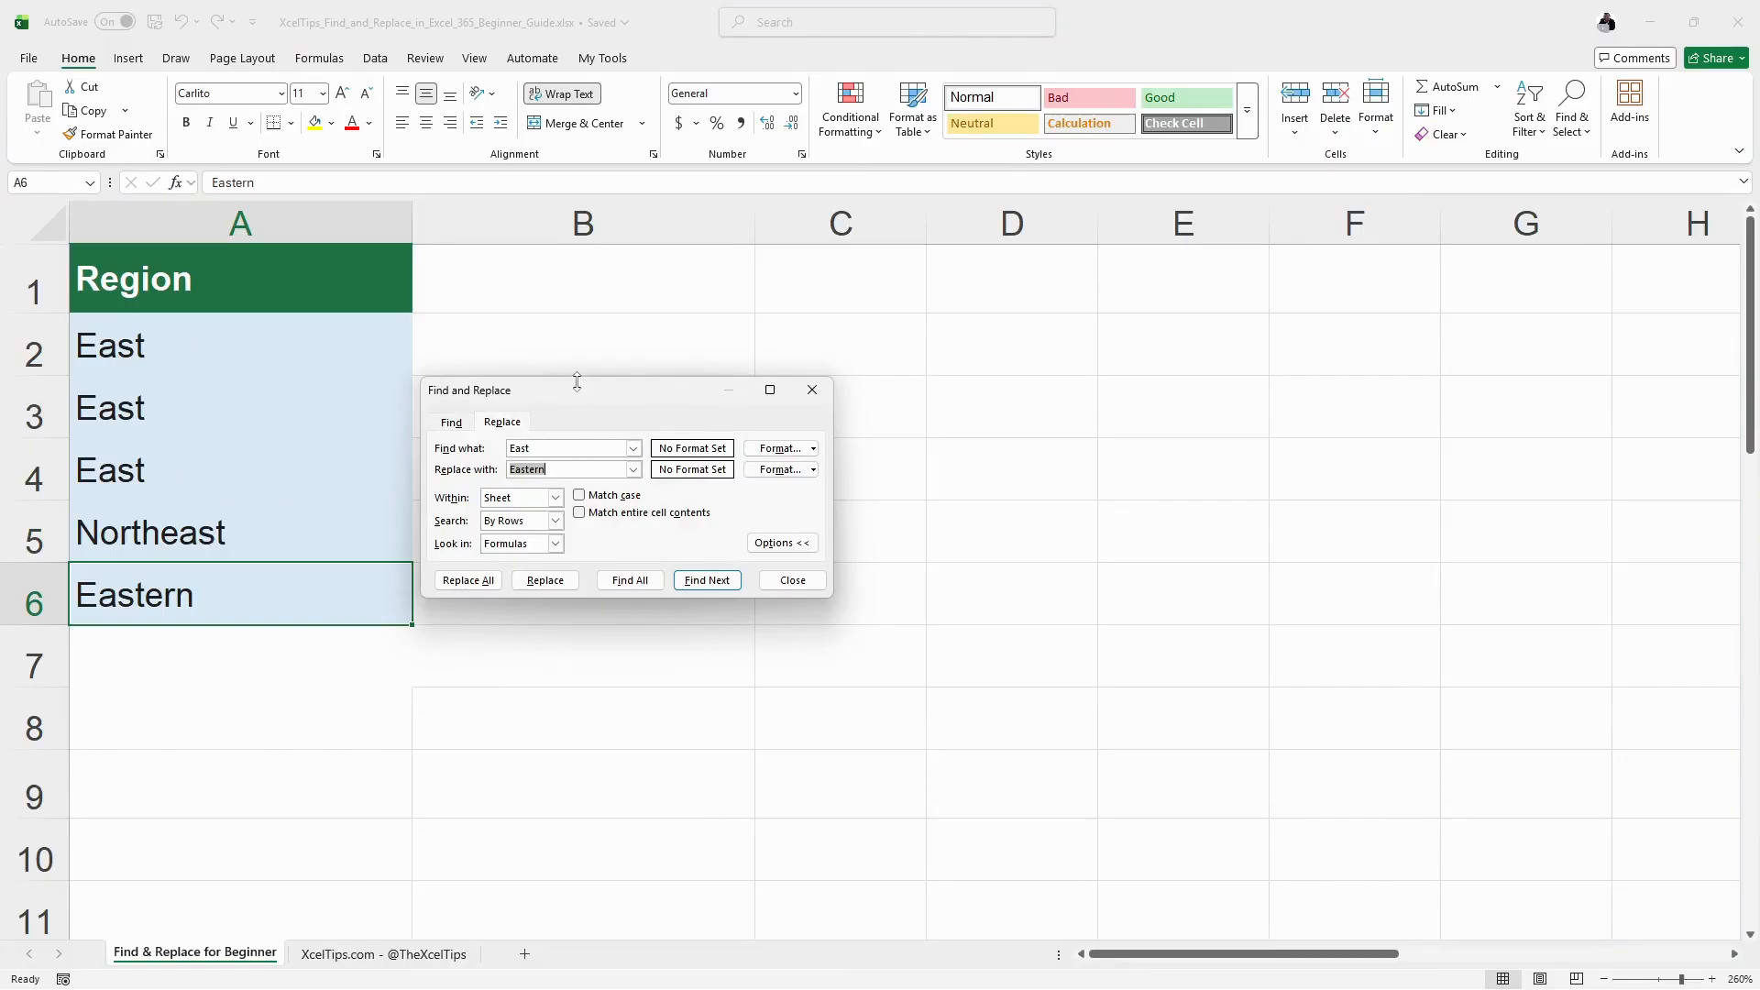
{"action": "left_click_drag", "start_coordinate": [581, 403], "coordinate": [584, 359]}
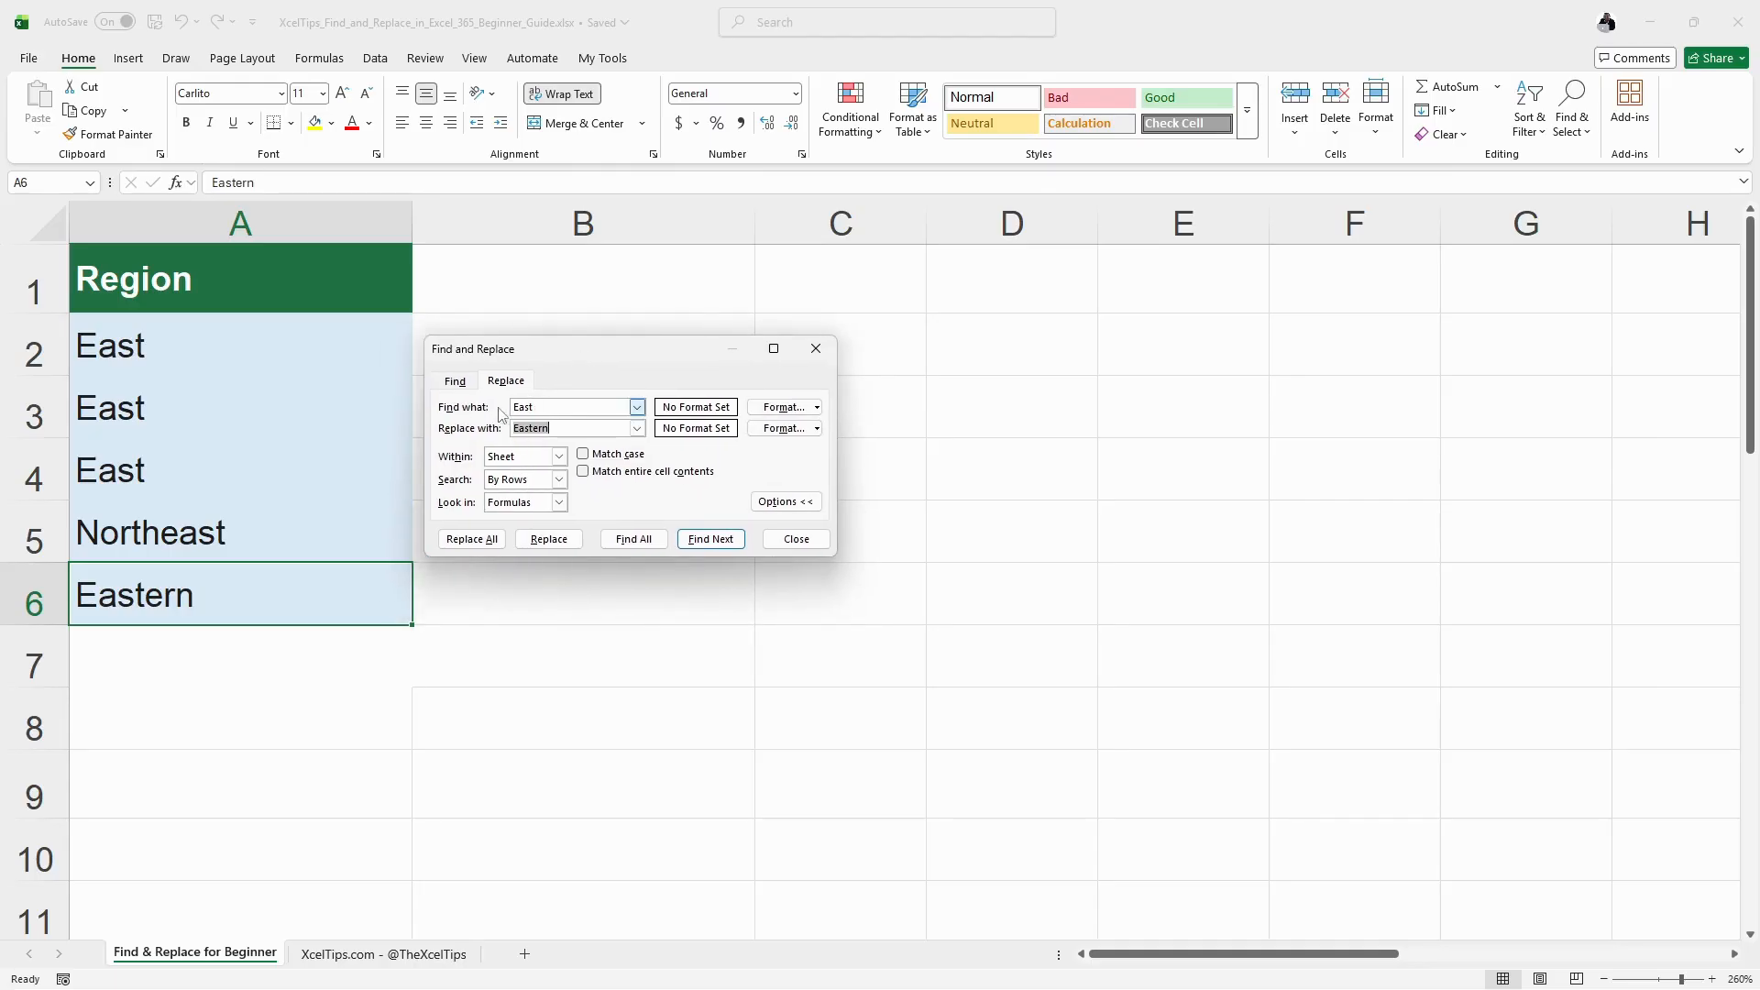
{"action": "left_click", "coordinate": [546, 407]}
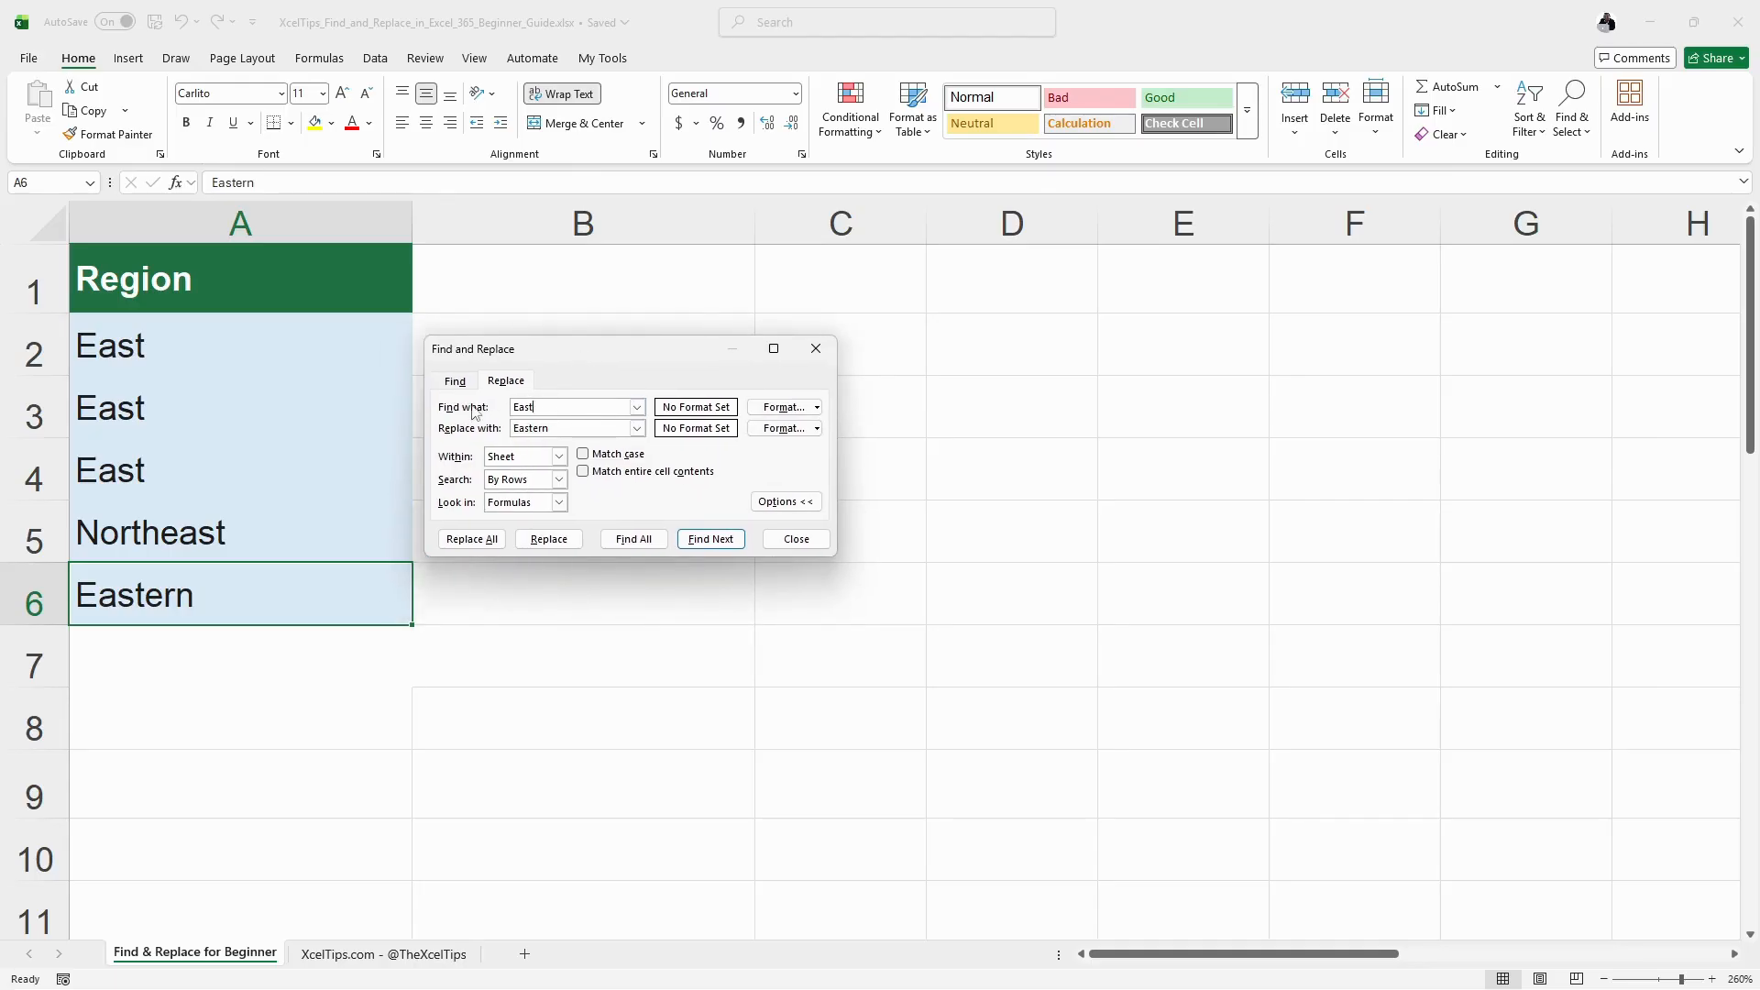
{"action": "double_click", "coordinate": [535, 411]}
{"action": "left_click", "coordinate": [529, 428]}
{"action": "left_click_drag", "start_coordinate": [570, 429], "coordinate": [500, 417]}
{"action": "left_click", "coordinate": [563, 430]}
{"action": "left_click", "coordinate": [559, 429]}
{"action": "double_click", "coordinate": [558, 429]}
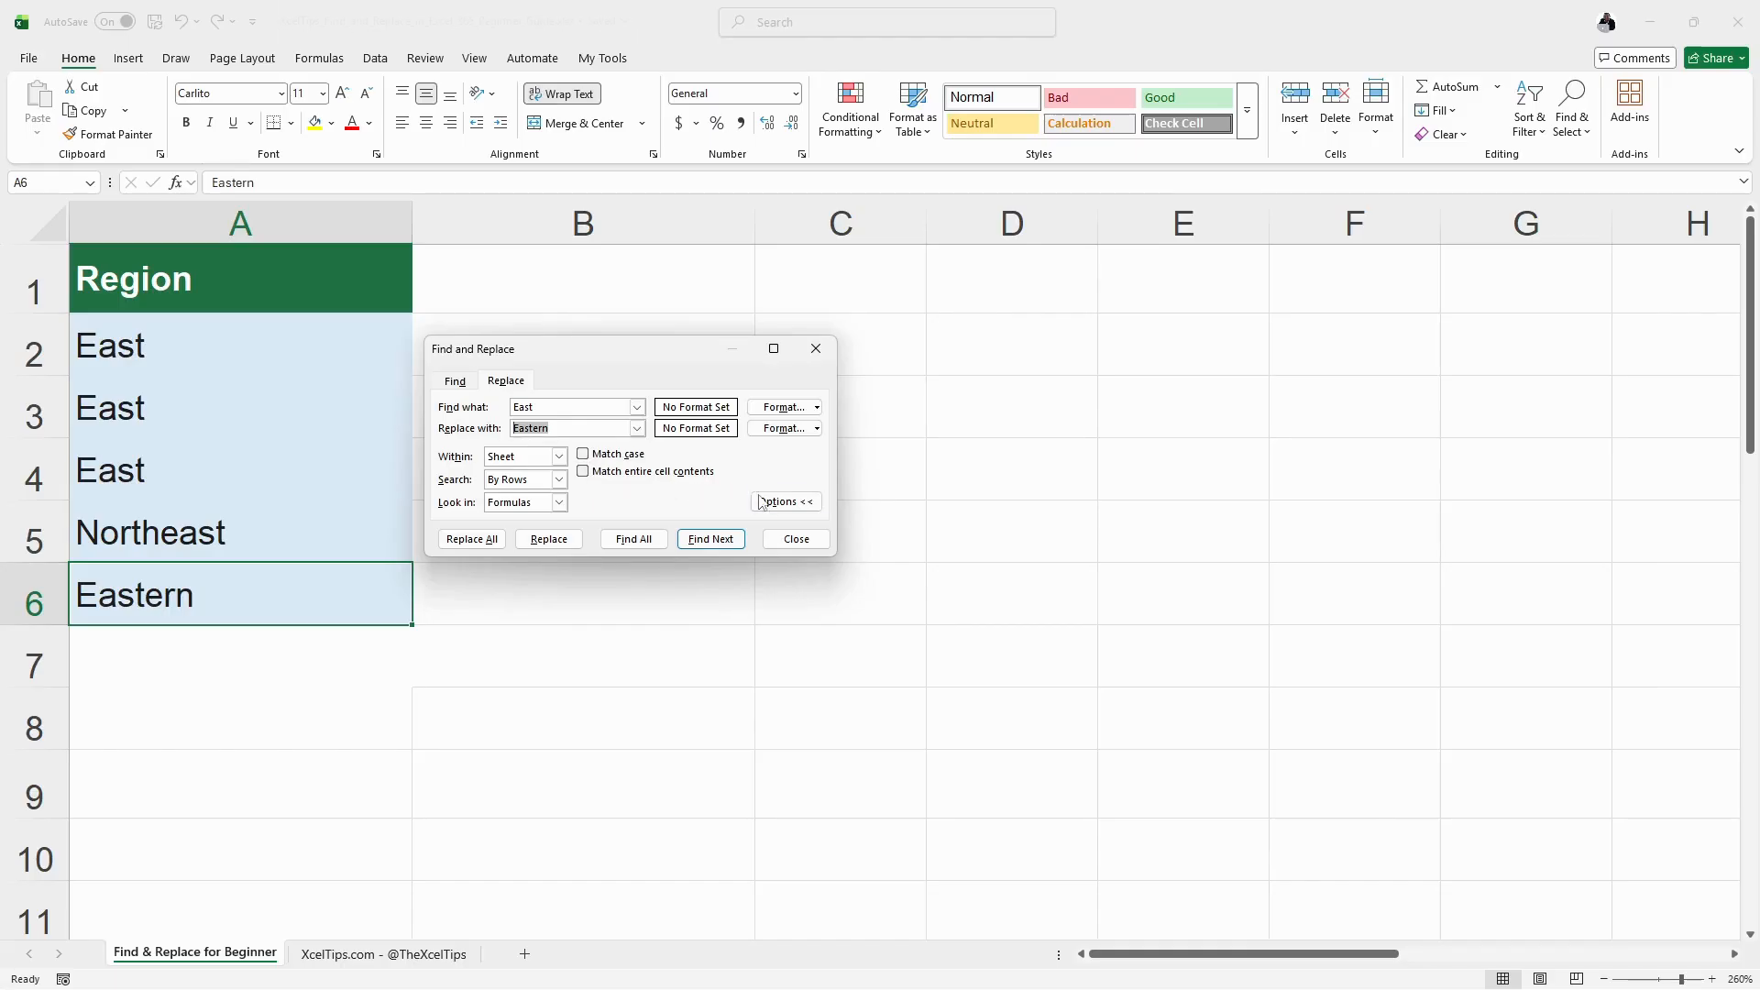
Step: Collapse and expand the additional search options of the Replace dialog, leaving them shown
{"action": "left_click", "coordinate": [794, 503]}
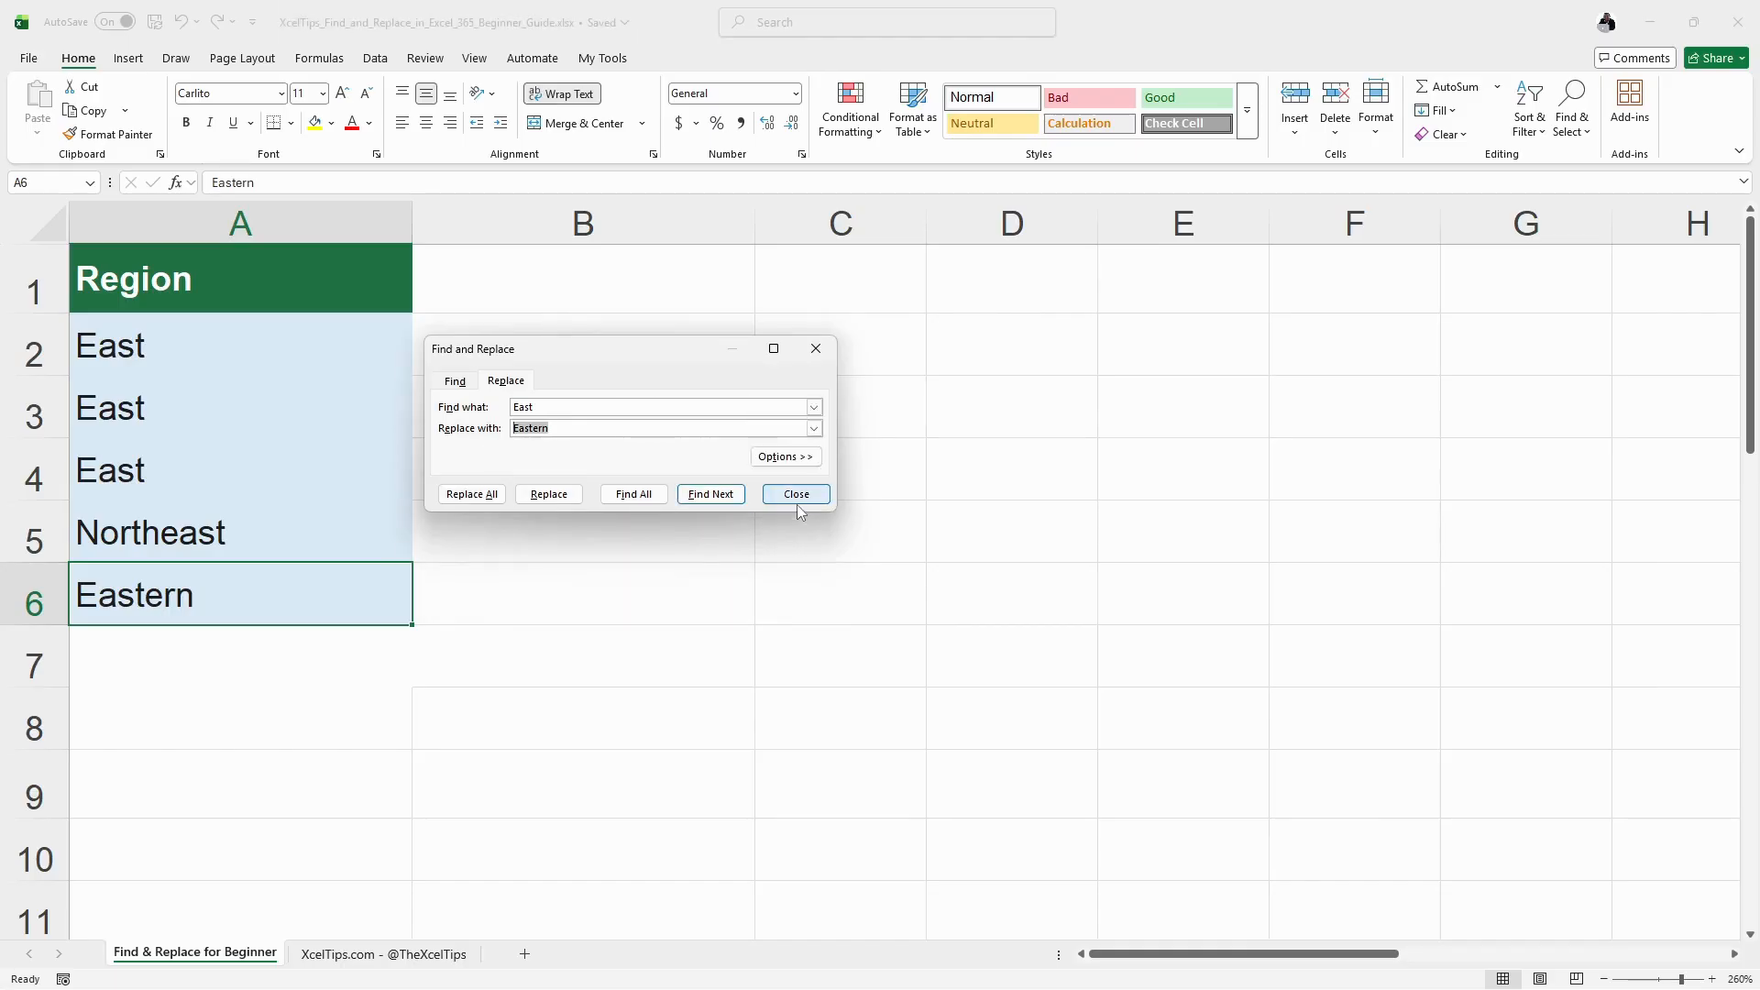
{"action": "left_click", "coordinate": [785, 458]}
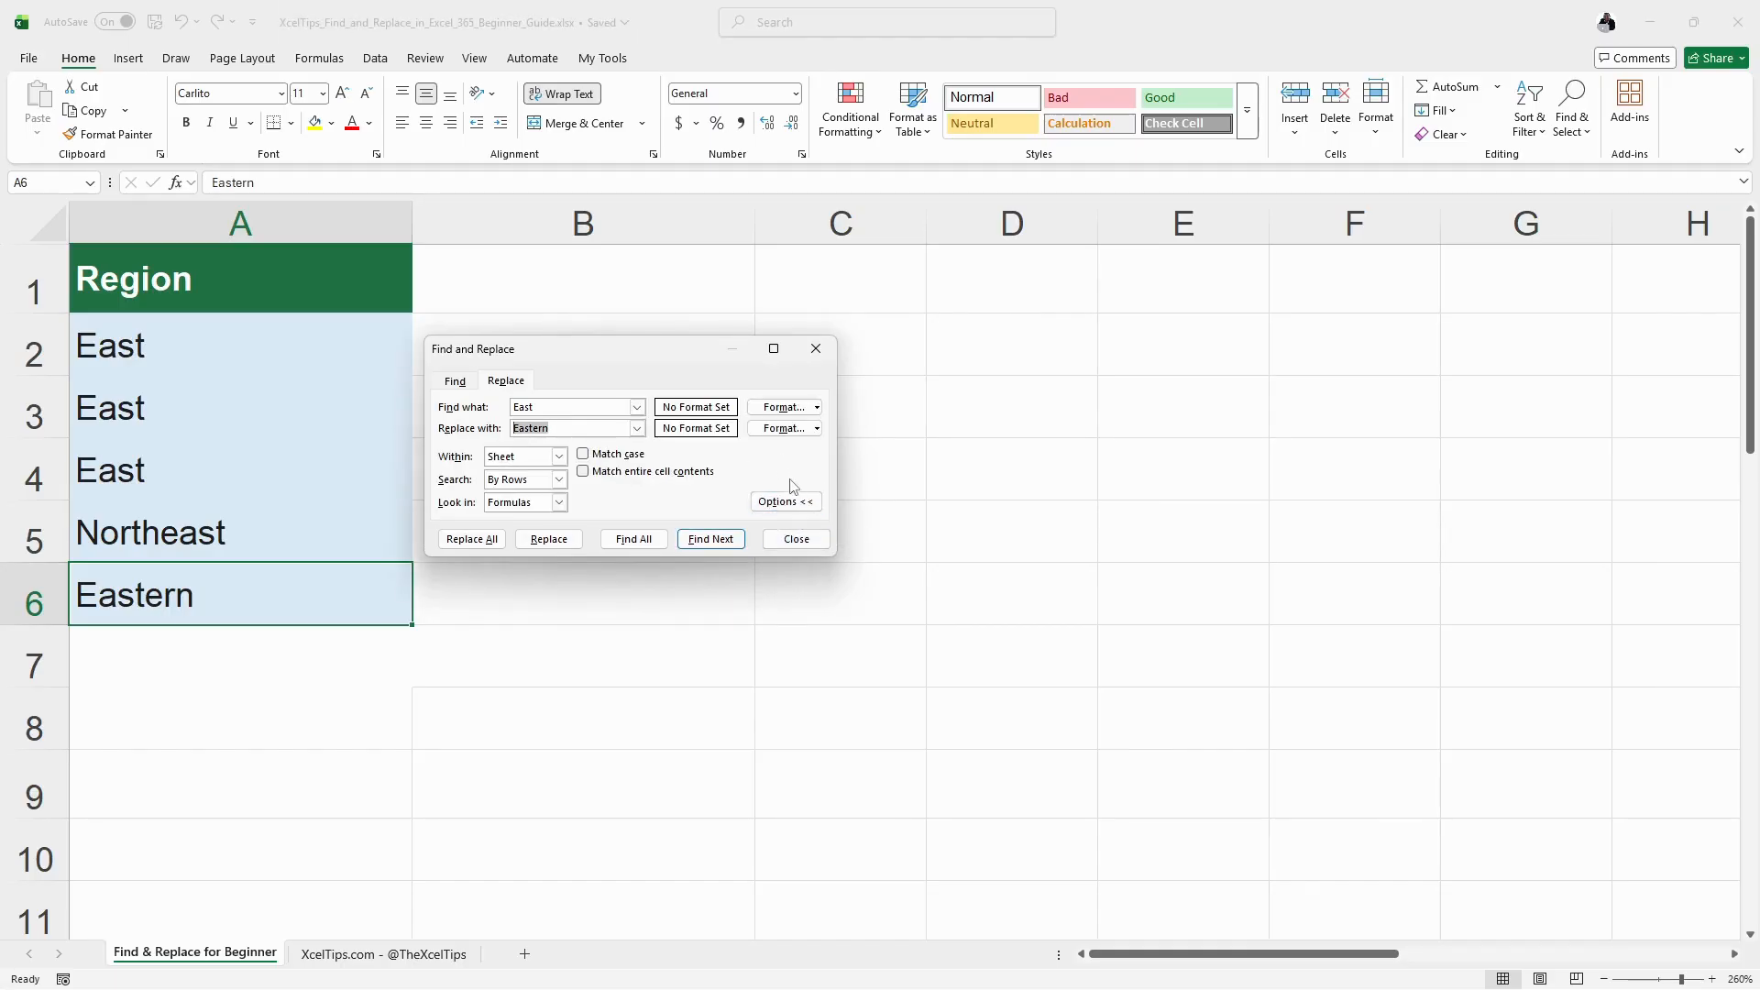
{"action": "left_click", "coordinate": [783, 499]}
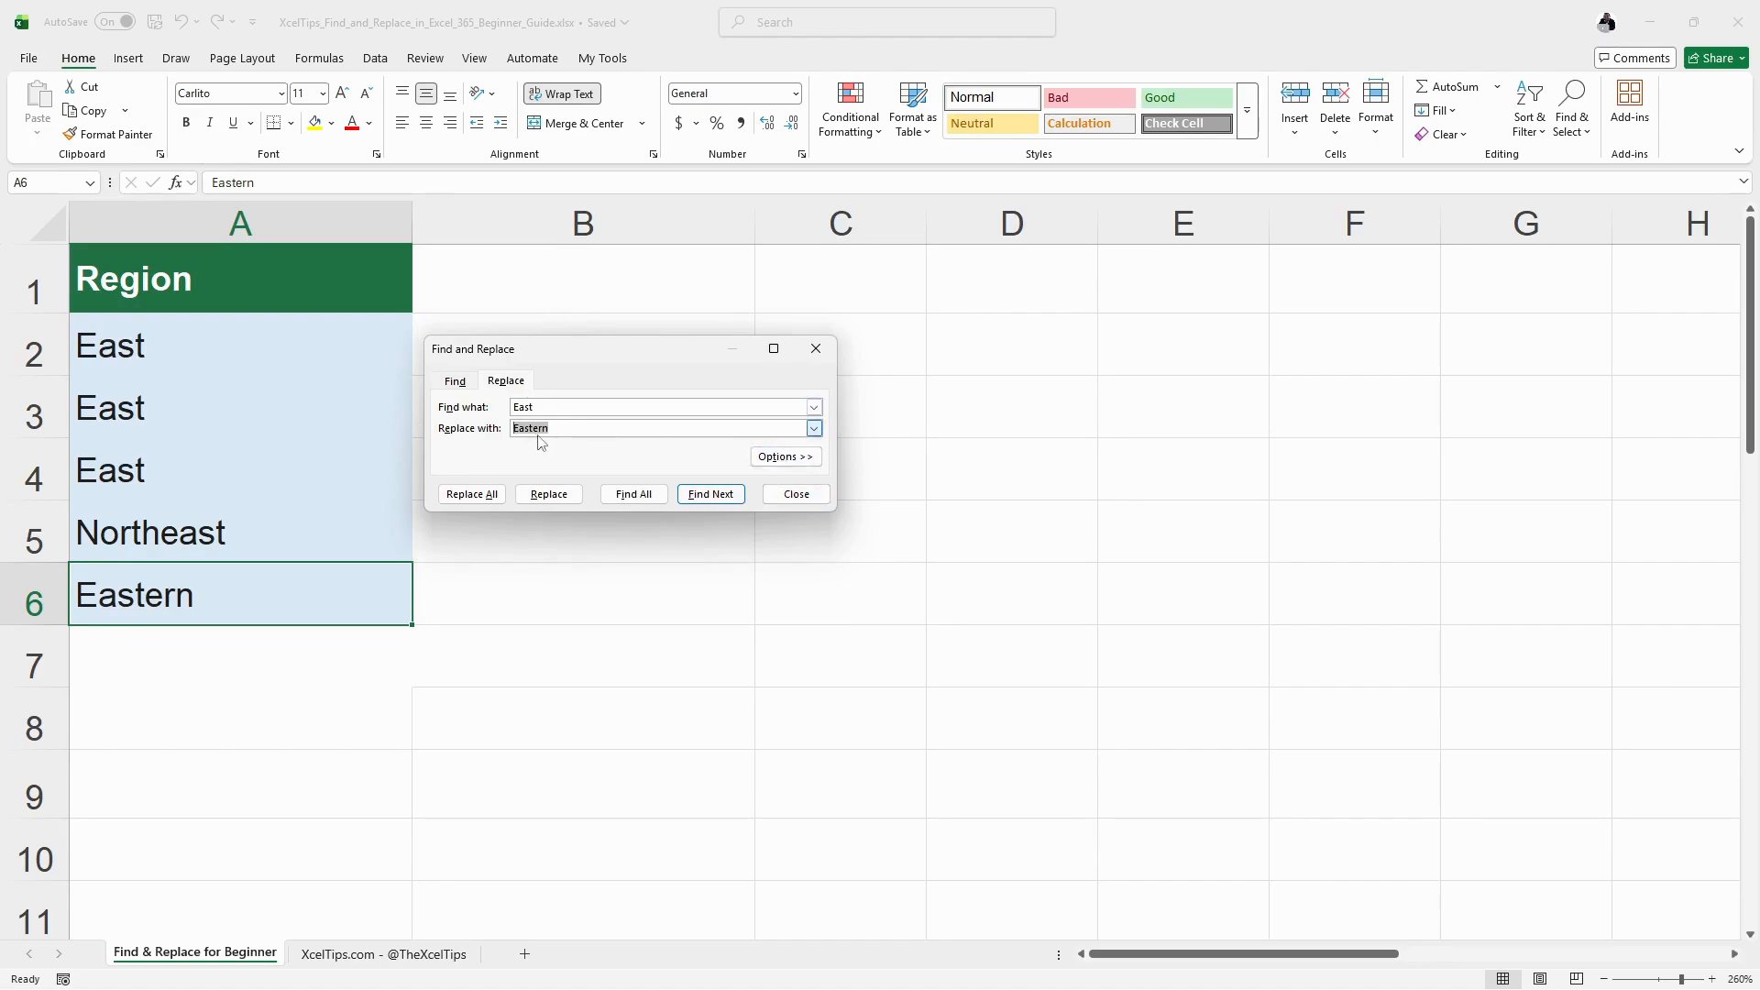
{"action": "left_click", "coordinate": [811, 462]}
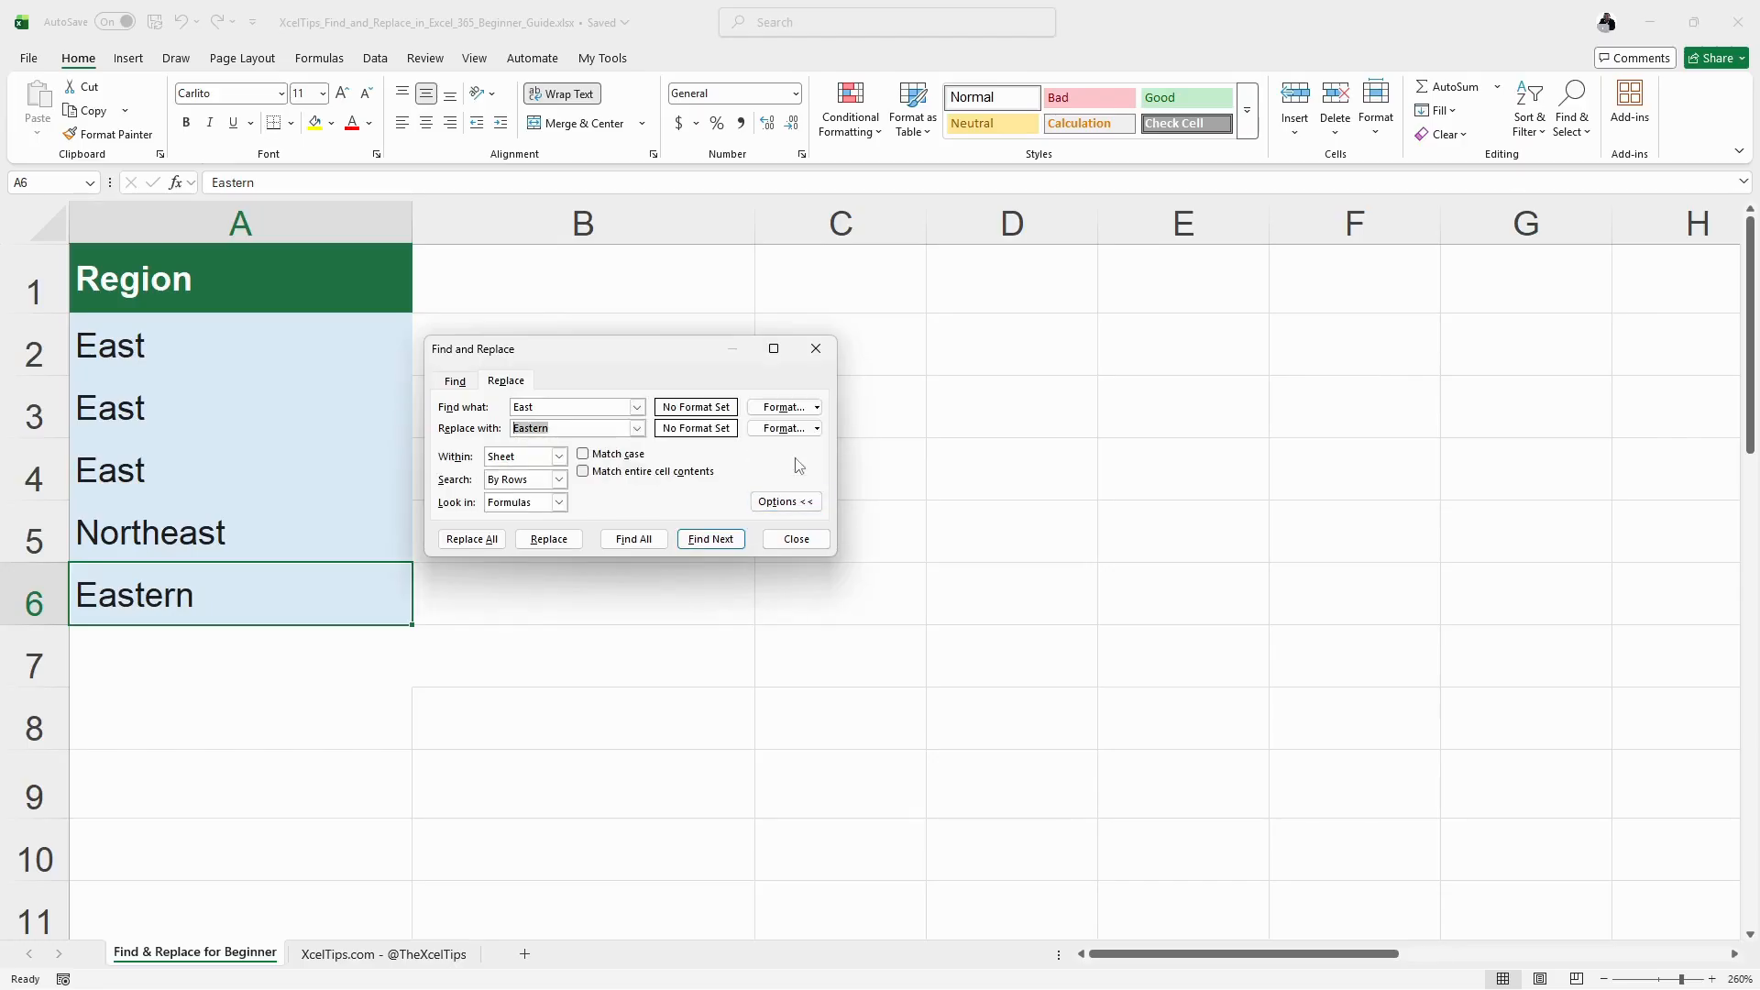
Step: Replace all "East" entries with "Eastern", matching entire cell contents only, and dismiss the completion message
{"action": "left_click", "coordinate": [584, 473]}
{"action": "left_click", "coordinate": [472, 539]}
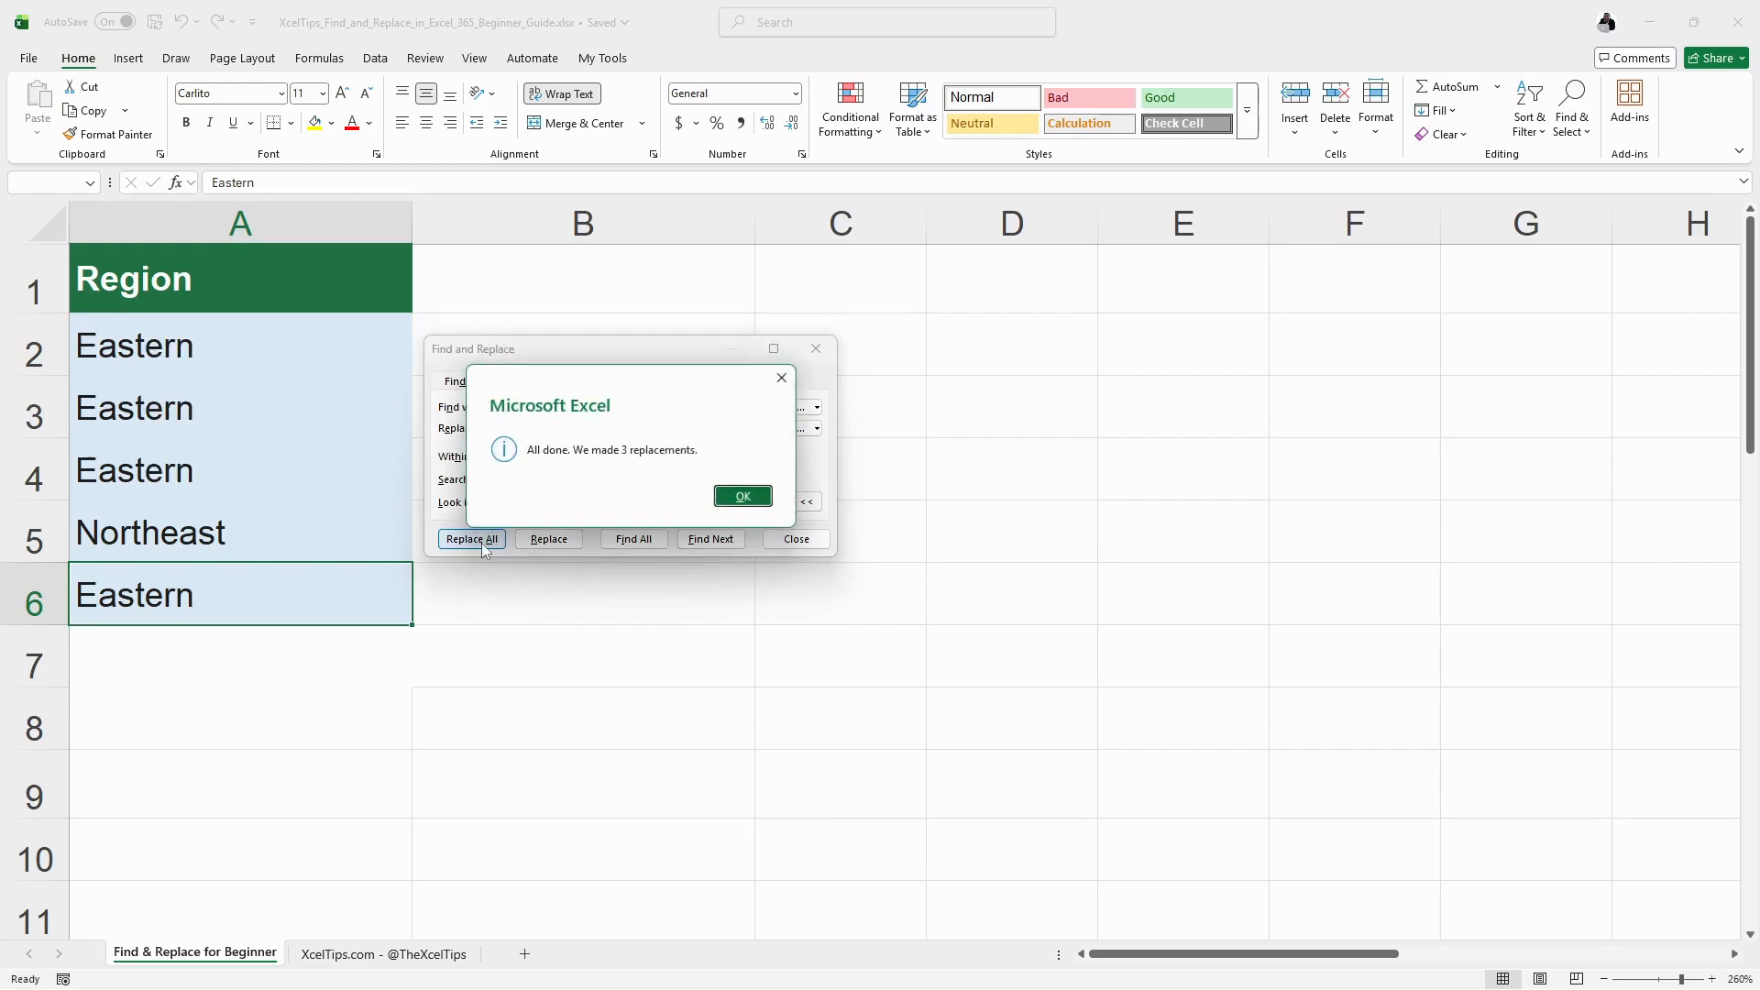
{"action": "left_click", "coordinate": [738, 503]}
Step: Check the entries in A2 through A5 of the Region column after the restricted replacement
{"action": "left_click_drag", "start_coordinate": [205, 348], "coordinate": [195, 463]}
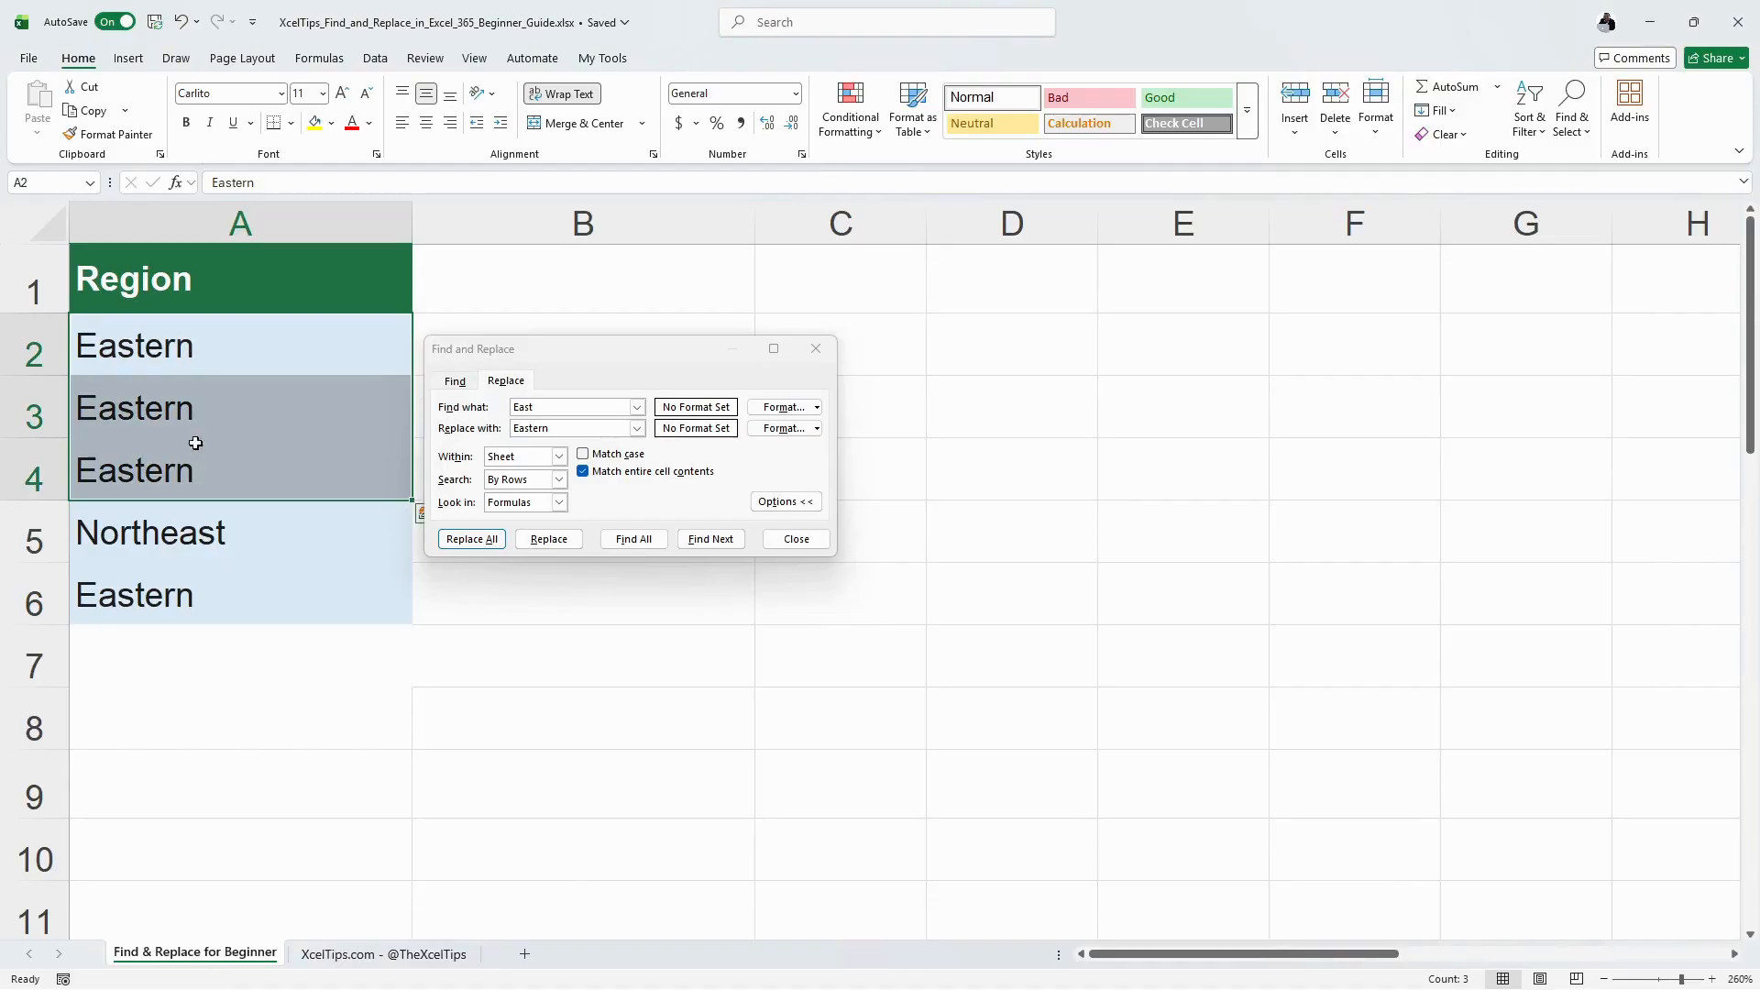
{"action": "left_click", "coordinate": [198, 482]}
{"action": "left_click", "coordinate": [183, 532]}
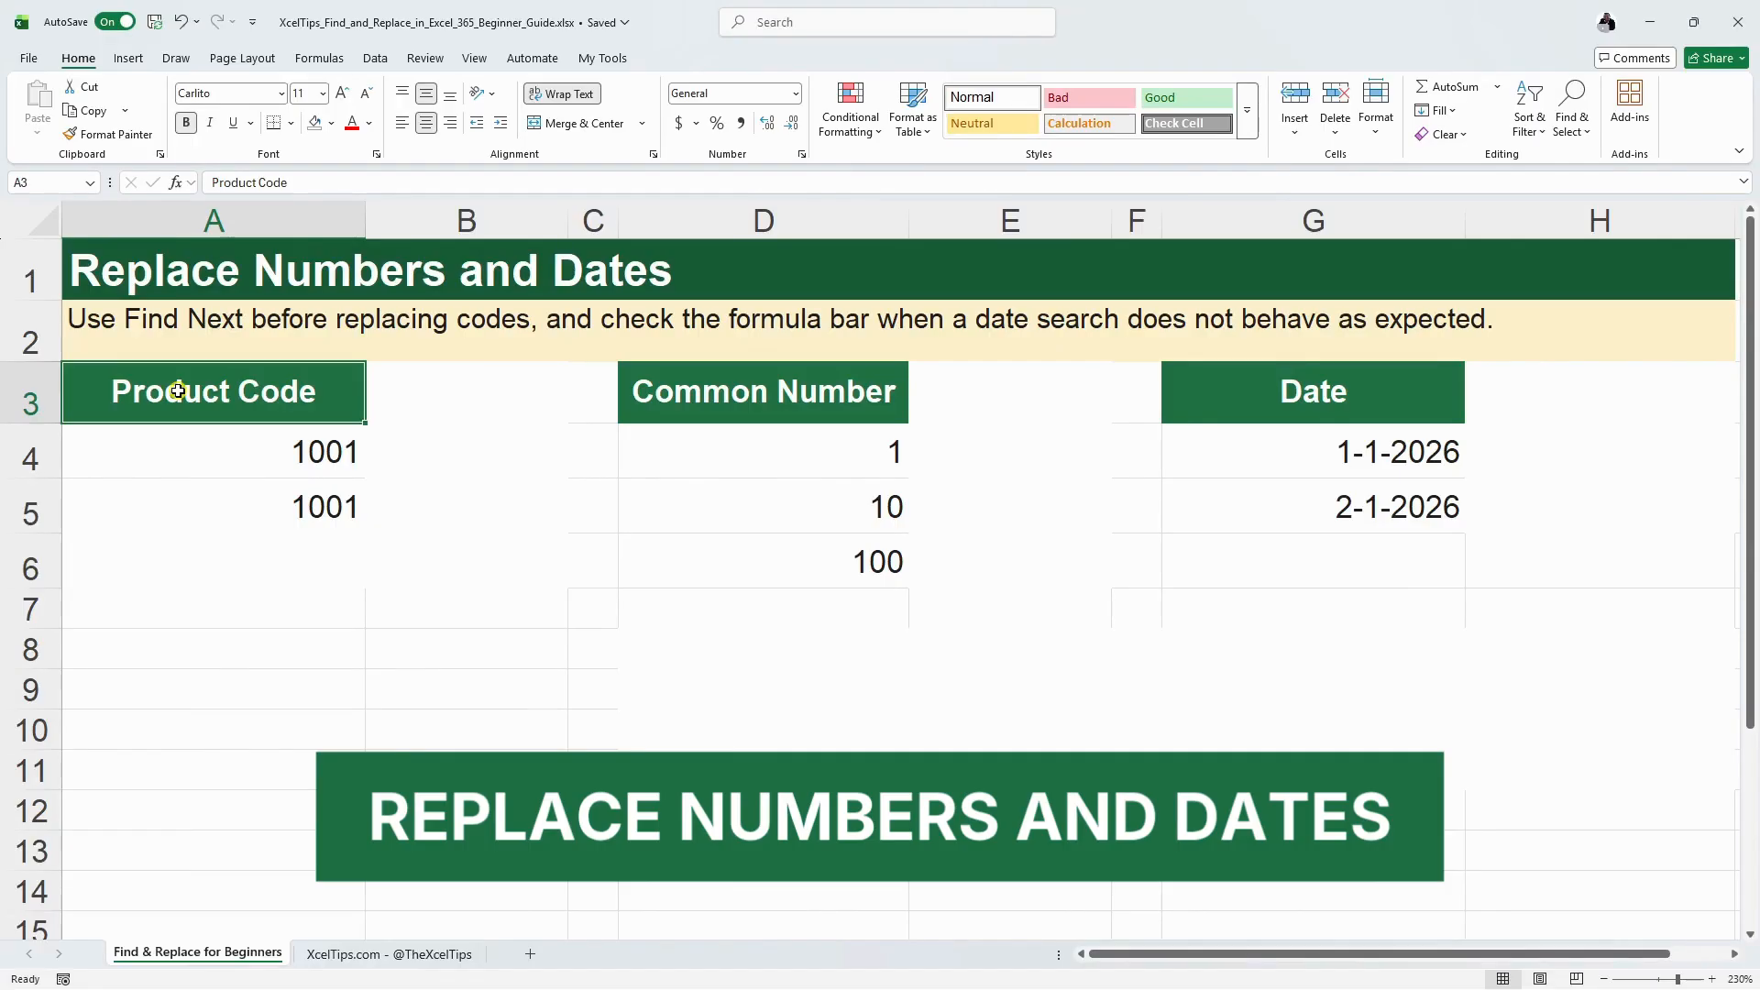
Step: Open the Replace dialog from cell A4 and set it to find 1001 and replace it with 1002
{"action": "left_click", "coordinate": [296, 451]}
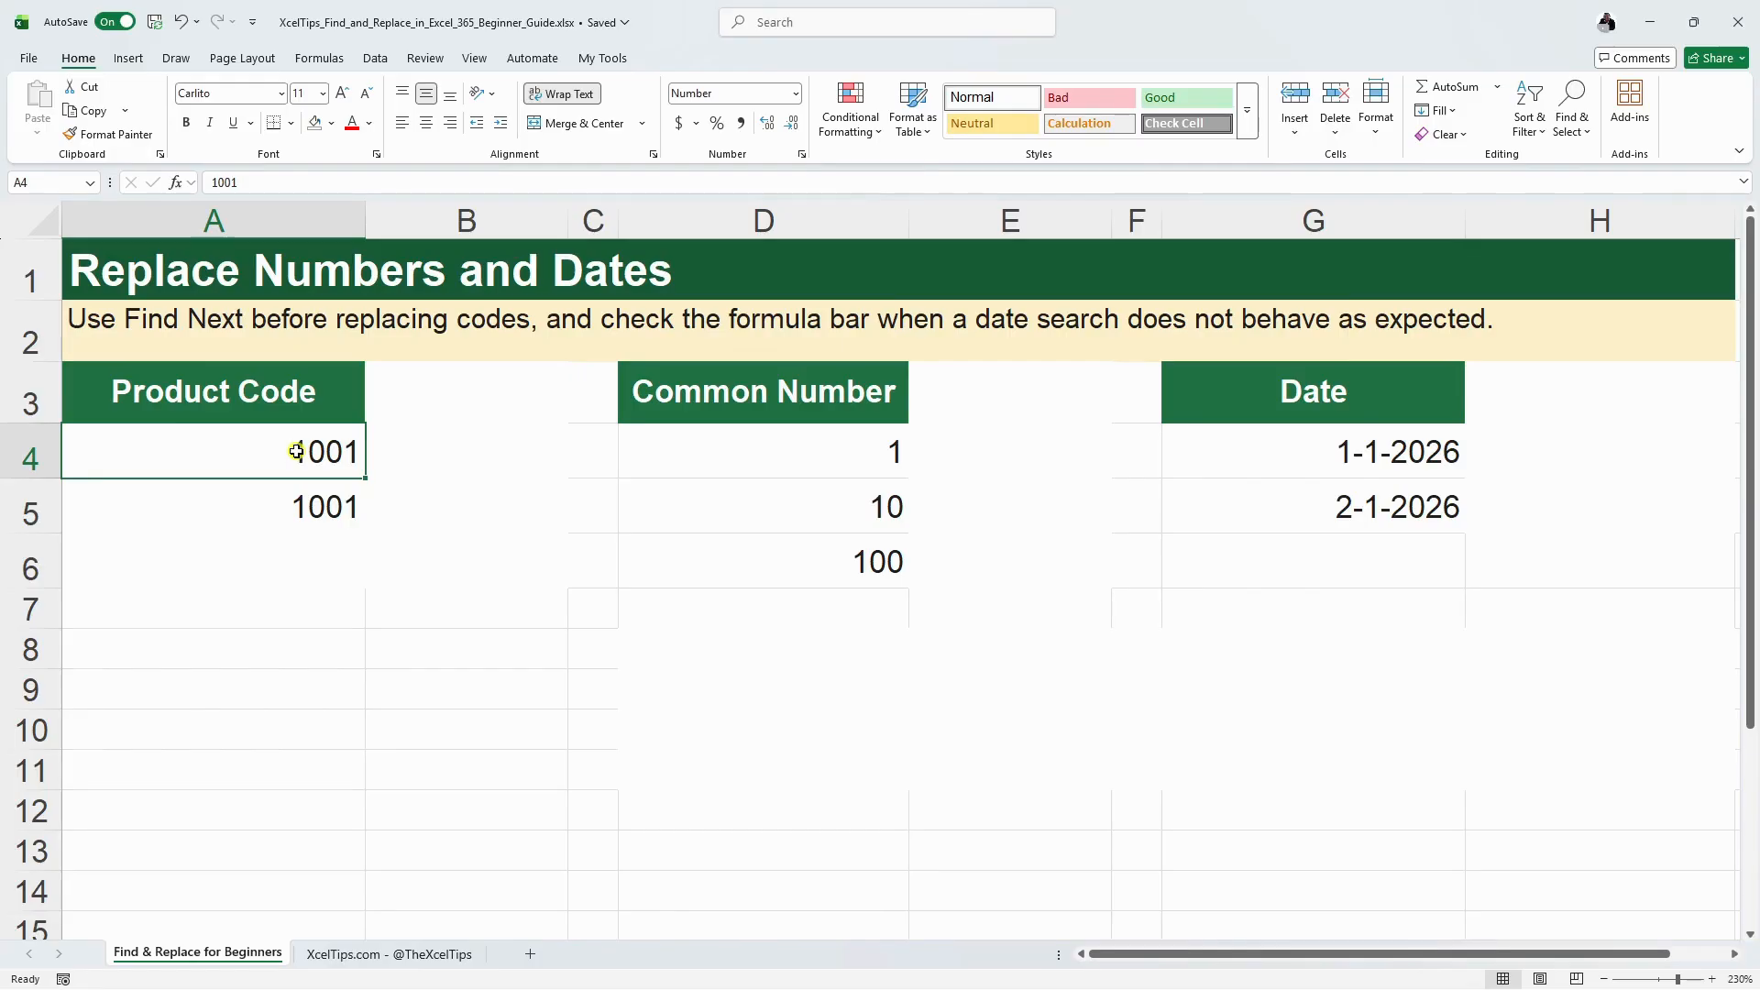
{"action": "key", "text": "ctrl+h"}
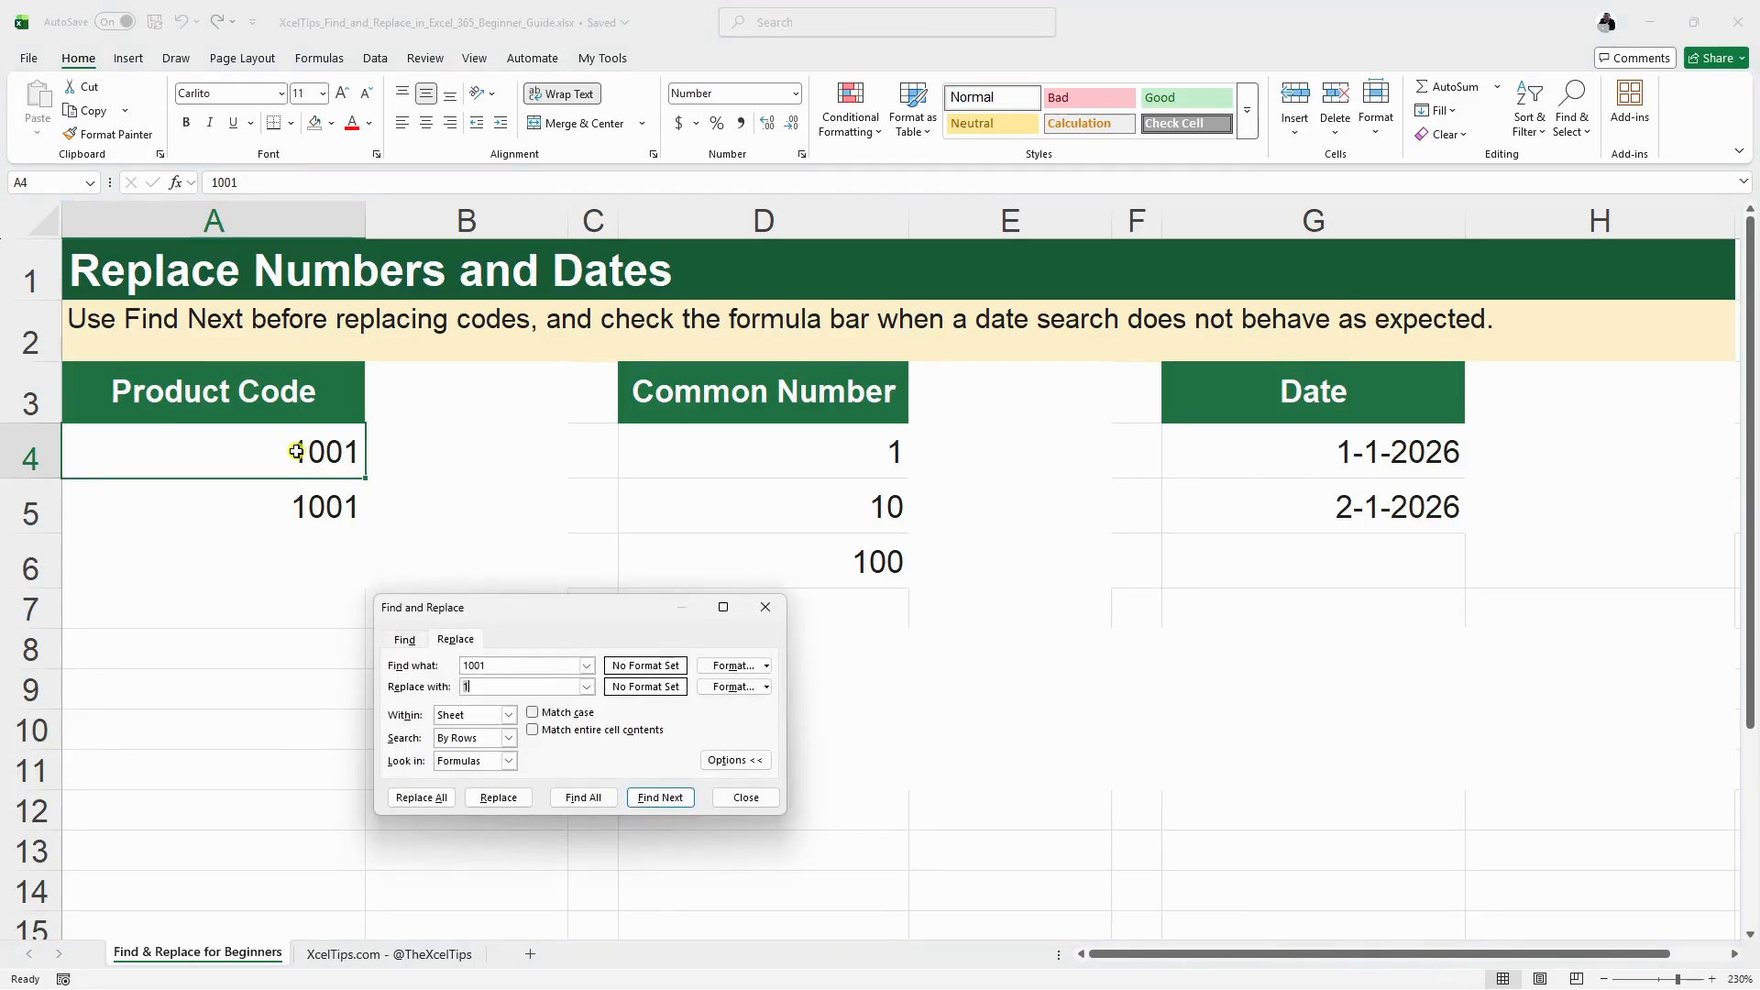
{"action": "double_click", "coordinate": [460, 666]}
{"action": "type", "text": "1"}
{"action": "left_click_drag", "start_coordinate": [492, 686], "coordinate": [444, 685]}
{"action": "type", "text": "1002"}
Step: Step through the matches for 1001 in the Product Code column before replacing anything
{"action": "left_click", "coordinate": [672, 794]}
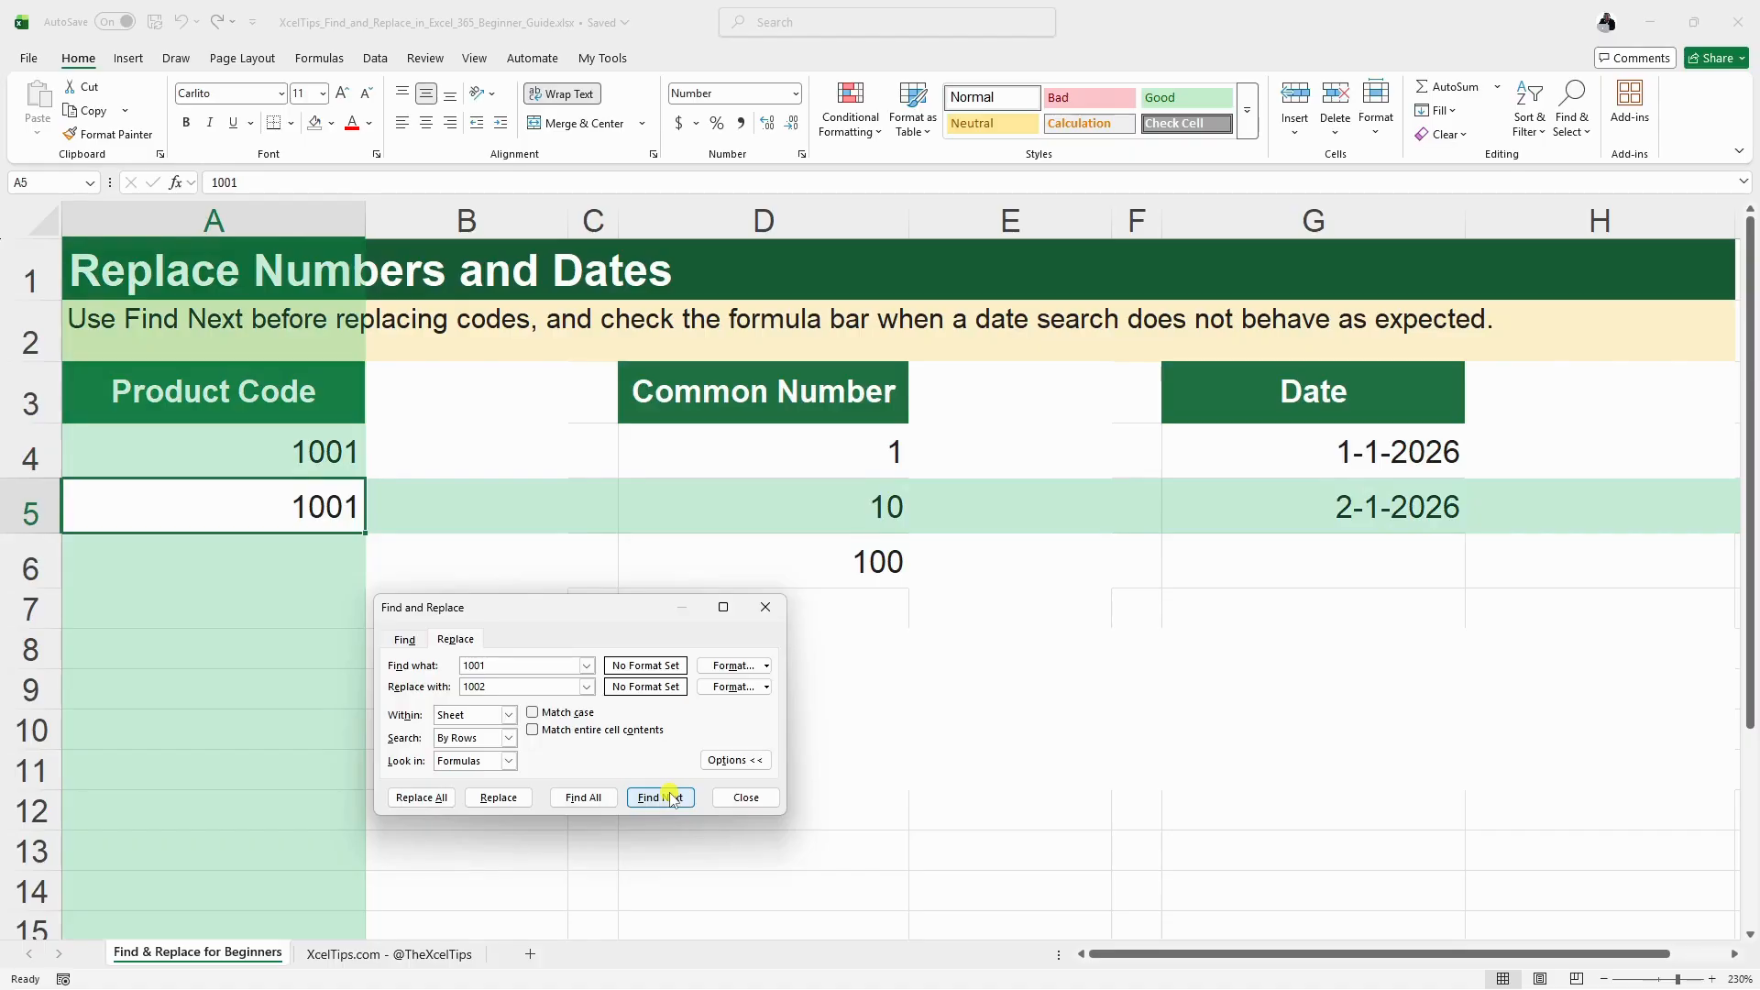
{"action": "left_click", "coordinate": [671, 796]}
{"action": "left_click", "coordinate": [672, 796]}
{"action": "left_click", "coordinate": [672, 796]}
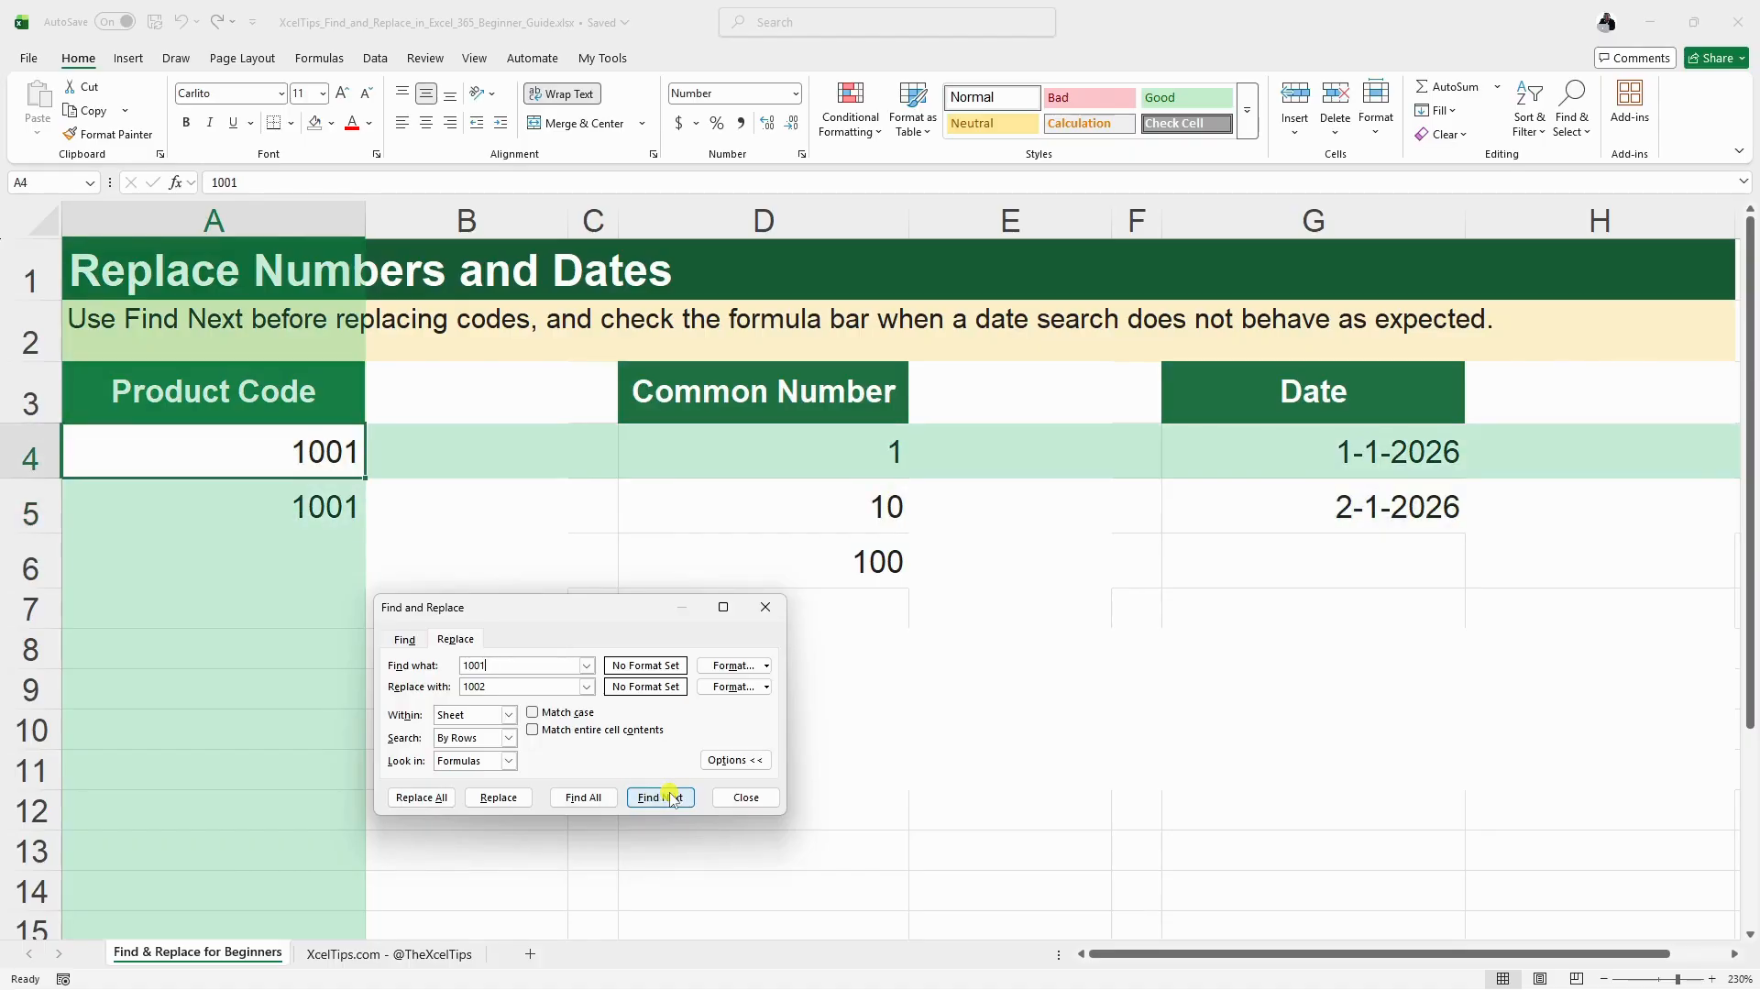
{"action": "left_click", "coordinate": [672, 796]}
{"action": "left_click", "coordinate": [672, 795]}
Step: Replace all occurrences of 1001 with 1002, dismiss the completion message and close the dialog
{"action": "left_click", "coordinate": [417, 798]}
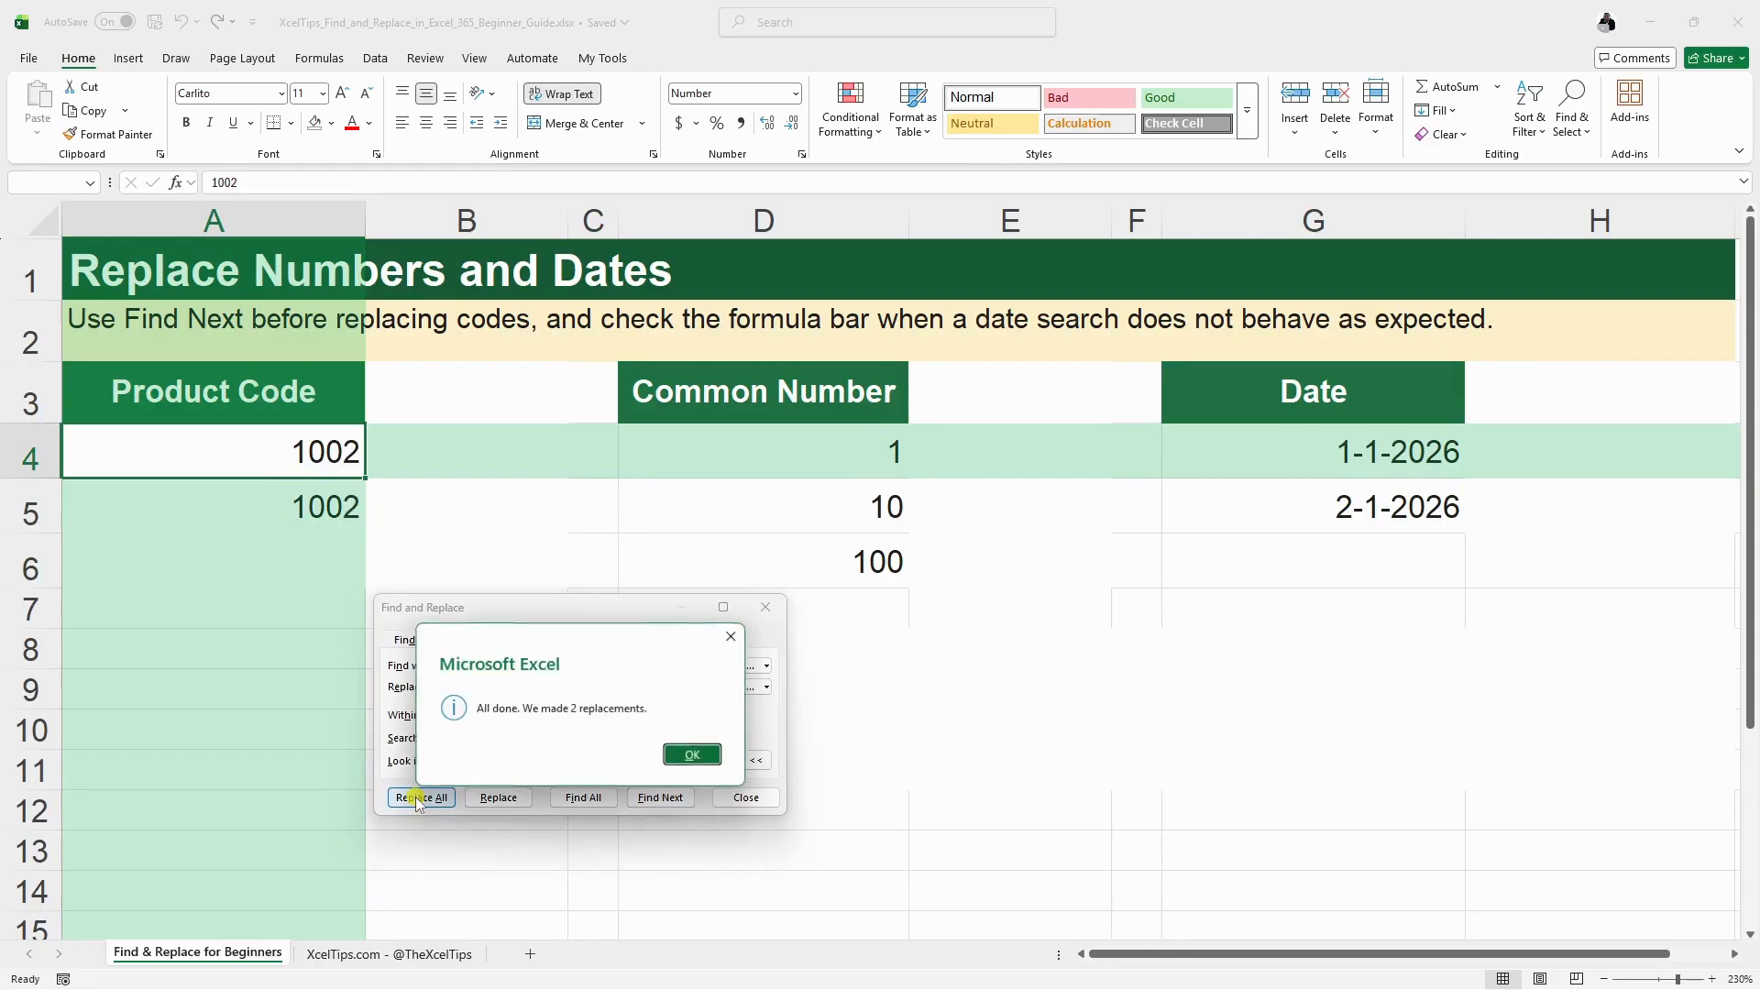
{"action": "left_click", "coordinate": [694, 754]}
{"action": "left_click", "coordinate": [738, 794]}
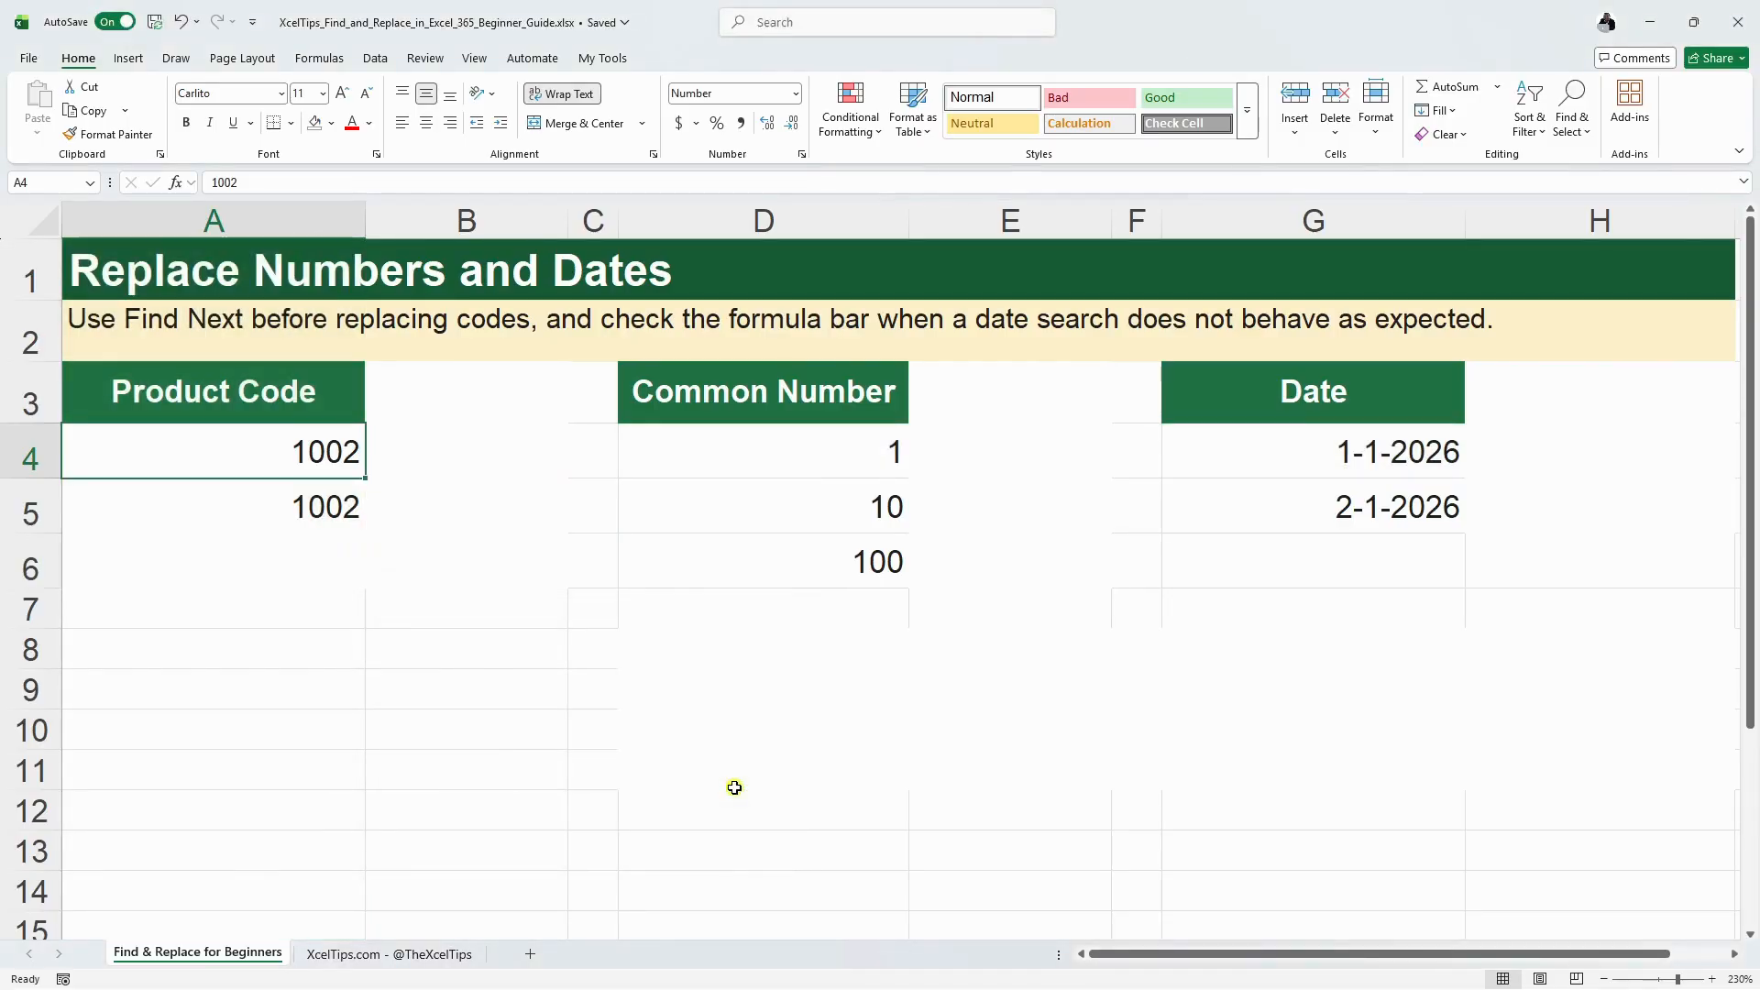
Step: Examine the Common Number values in D4 through D6 and the product codes in A4 and A5 for shared digits
{"action": "left_click", "coordinate": [840, 462]}
{"action": "left_click", "coordinate": [839, 516]}
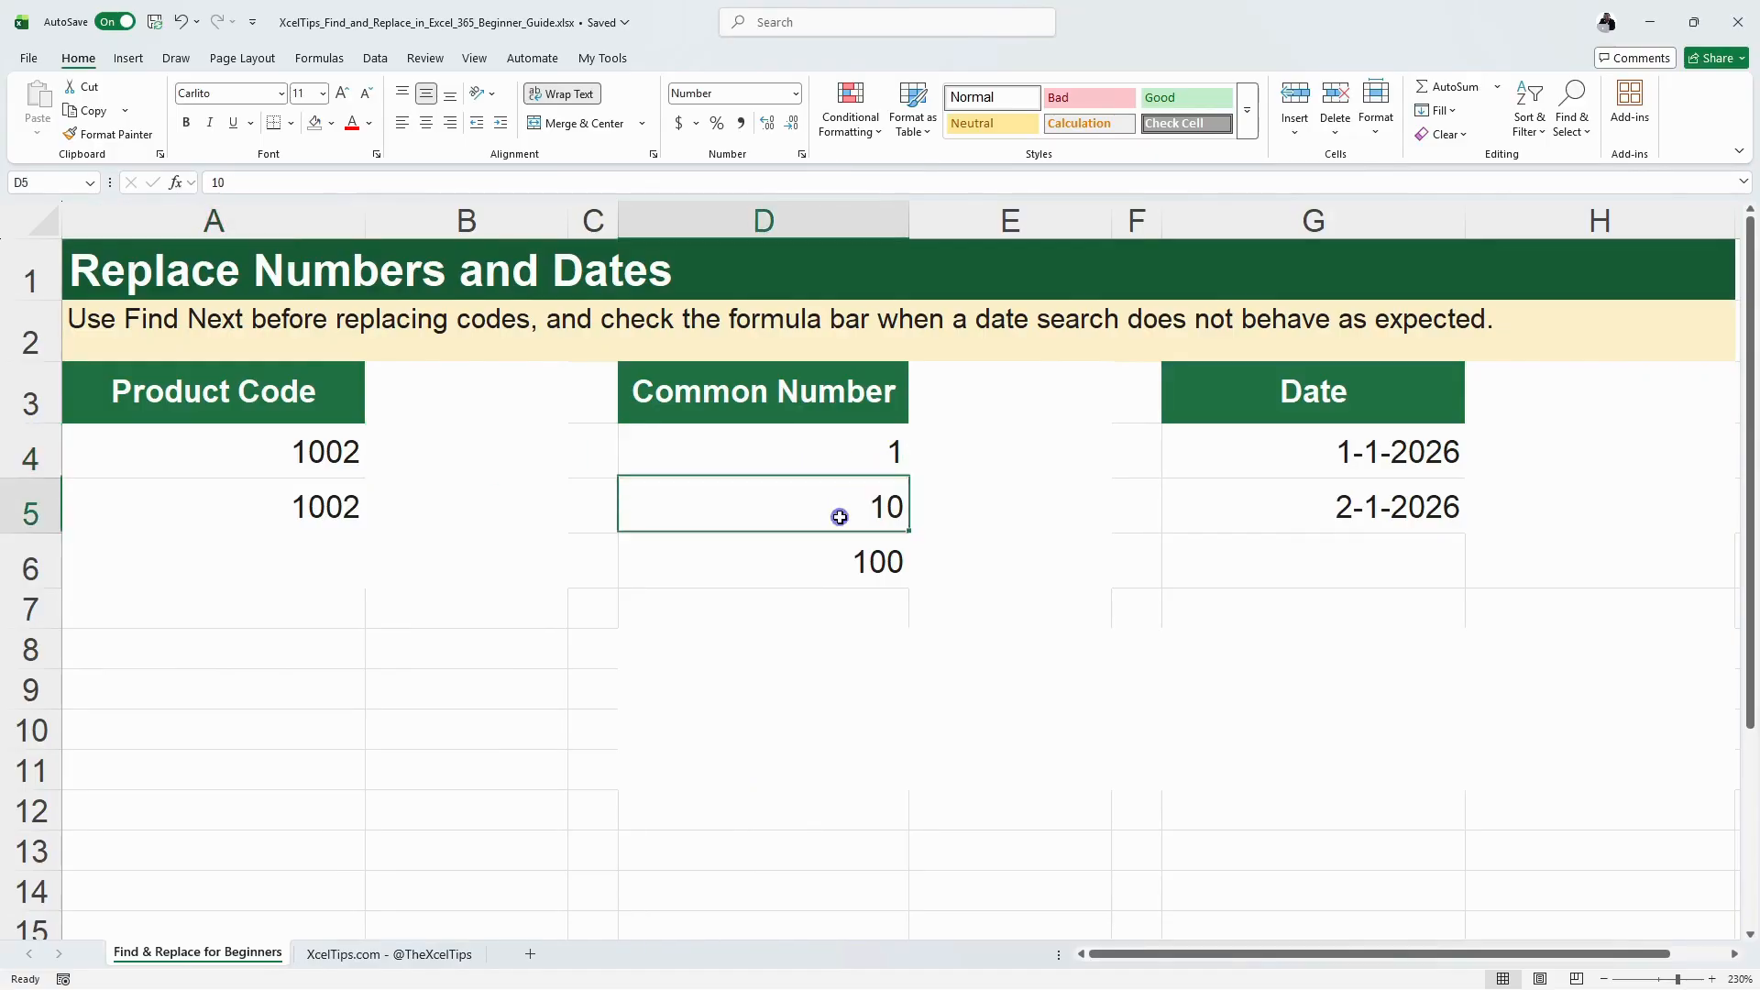
{"action": "left_click", "coordinate": [823, 557]}
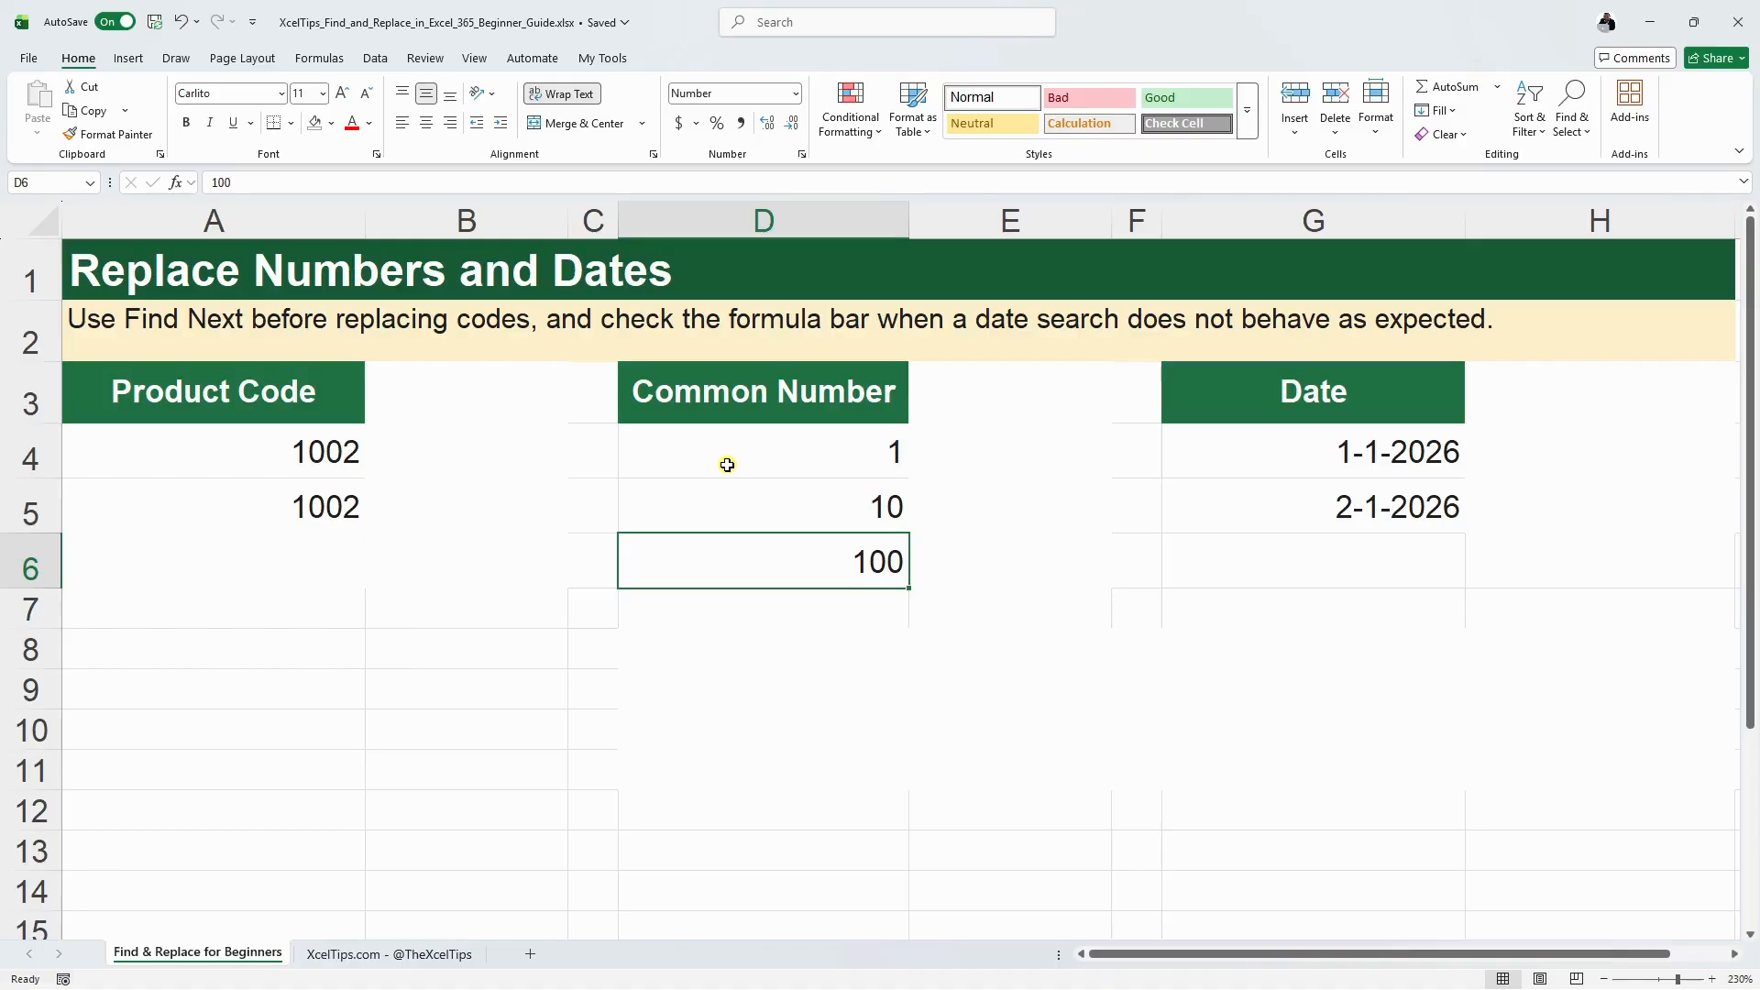
{"action": "left_click", "coordinate": [827, 458]}
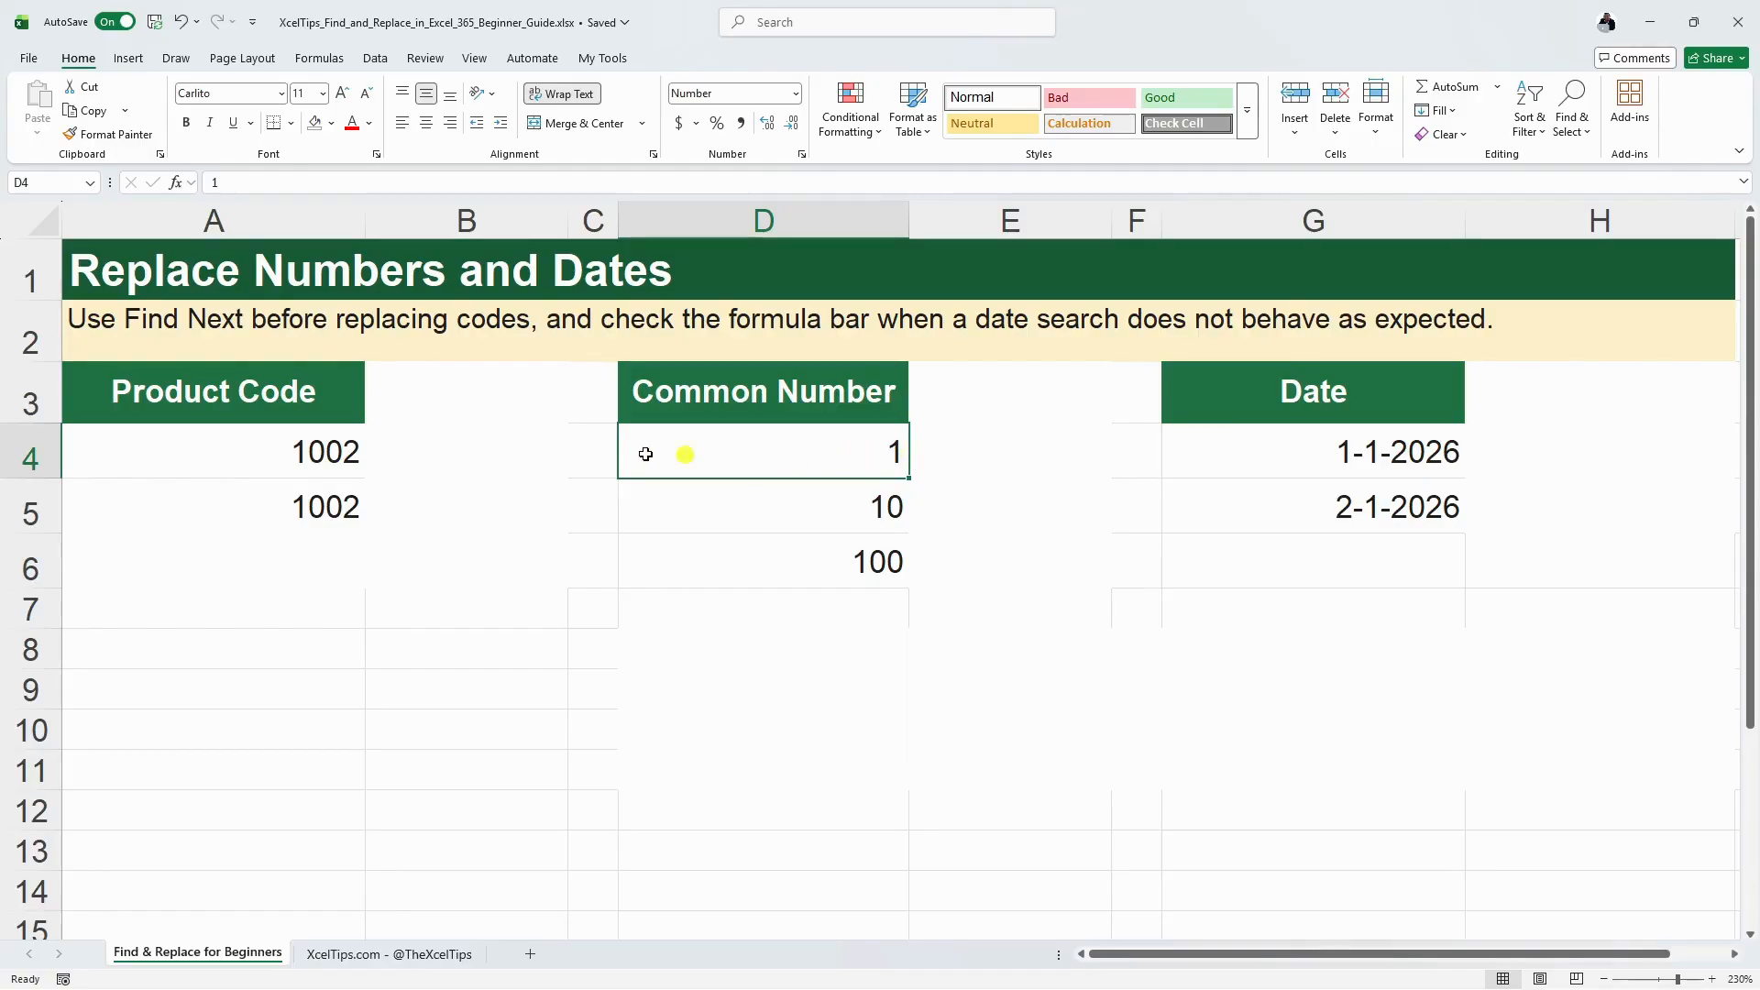
{"action": "left_click", "coordinate": [292, 454]}
{"action": "left_click", "coordinate": [275, 515]}
{"action": "left_click", "coordinate": [287, 450]}
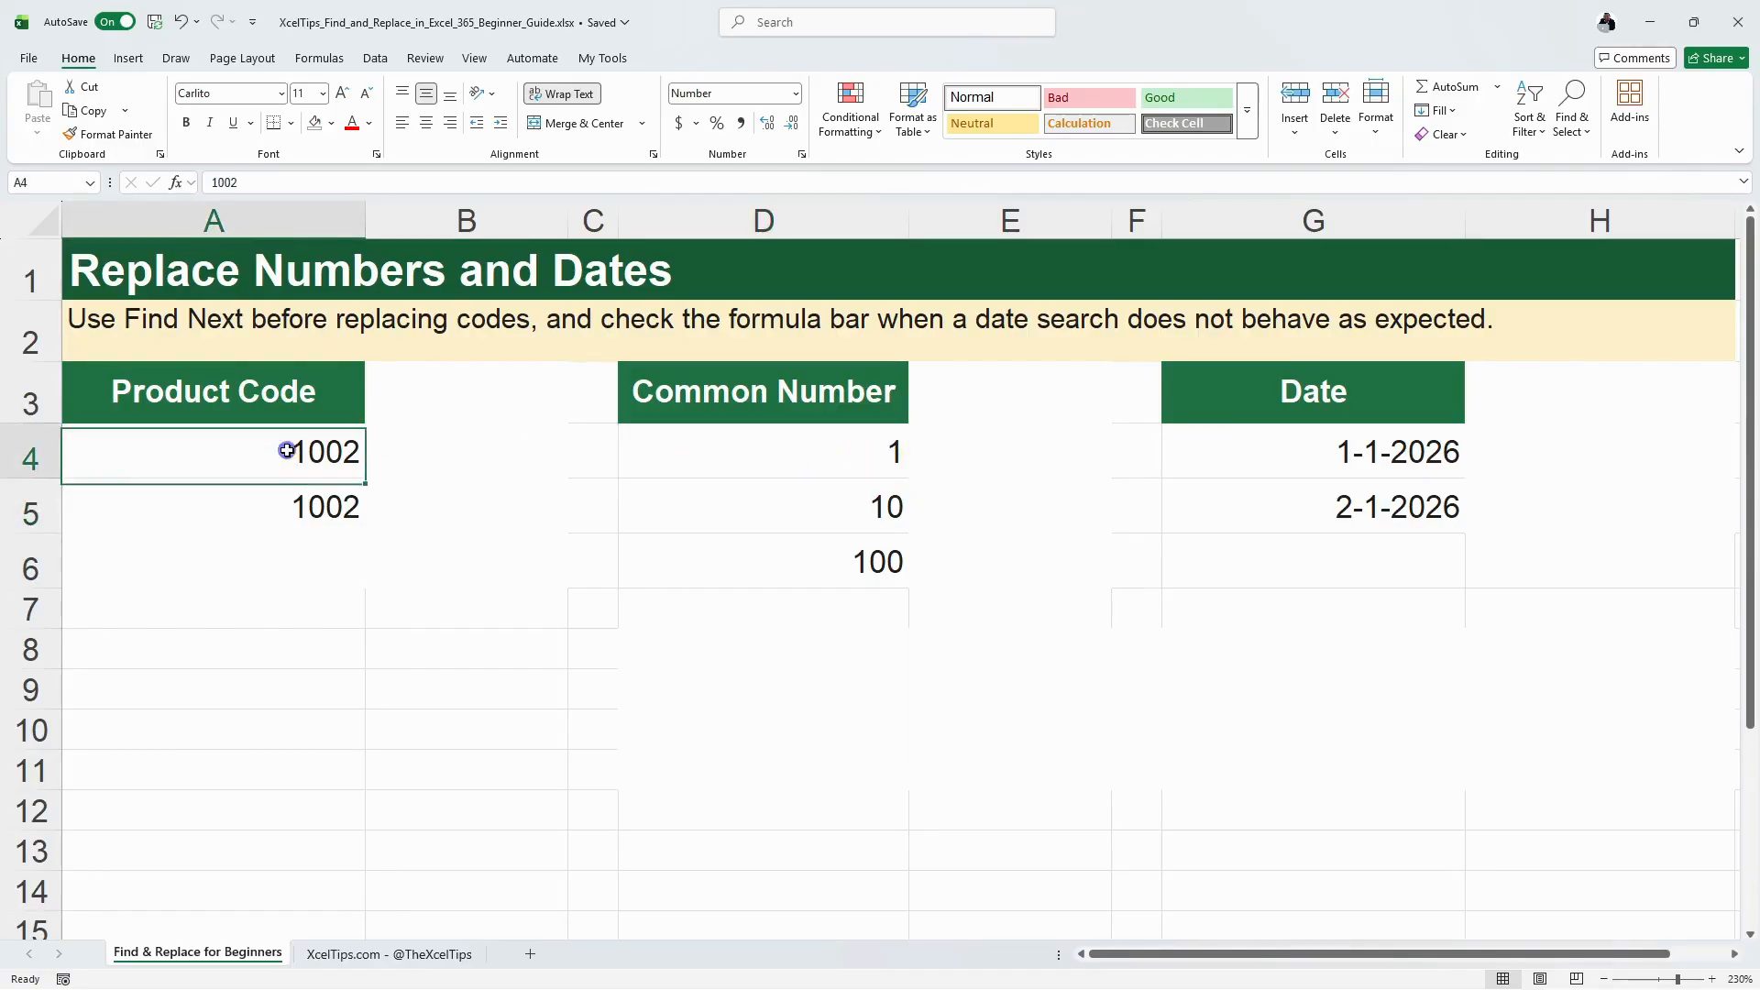
{"action": "left_click", "coordinate": [306, 504]}
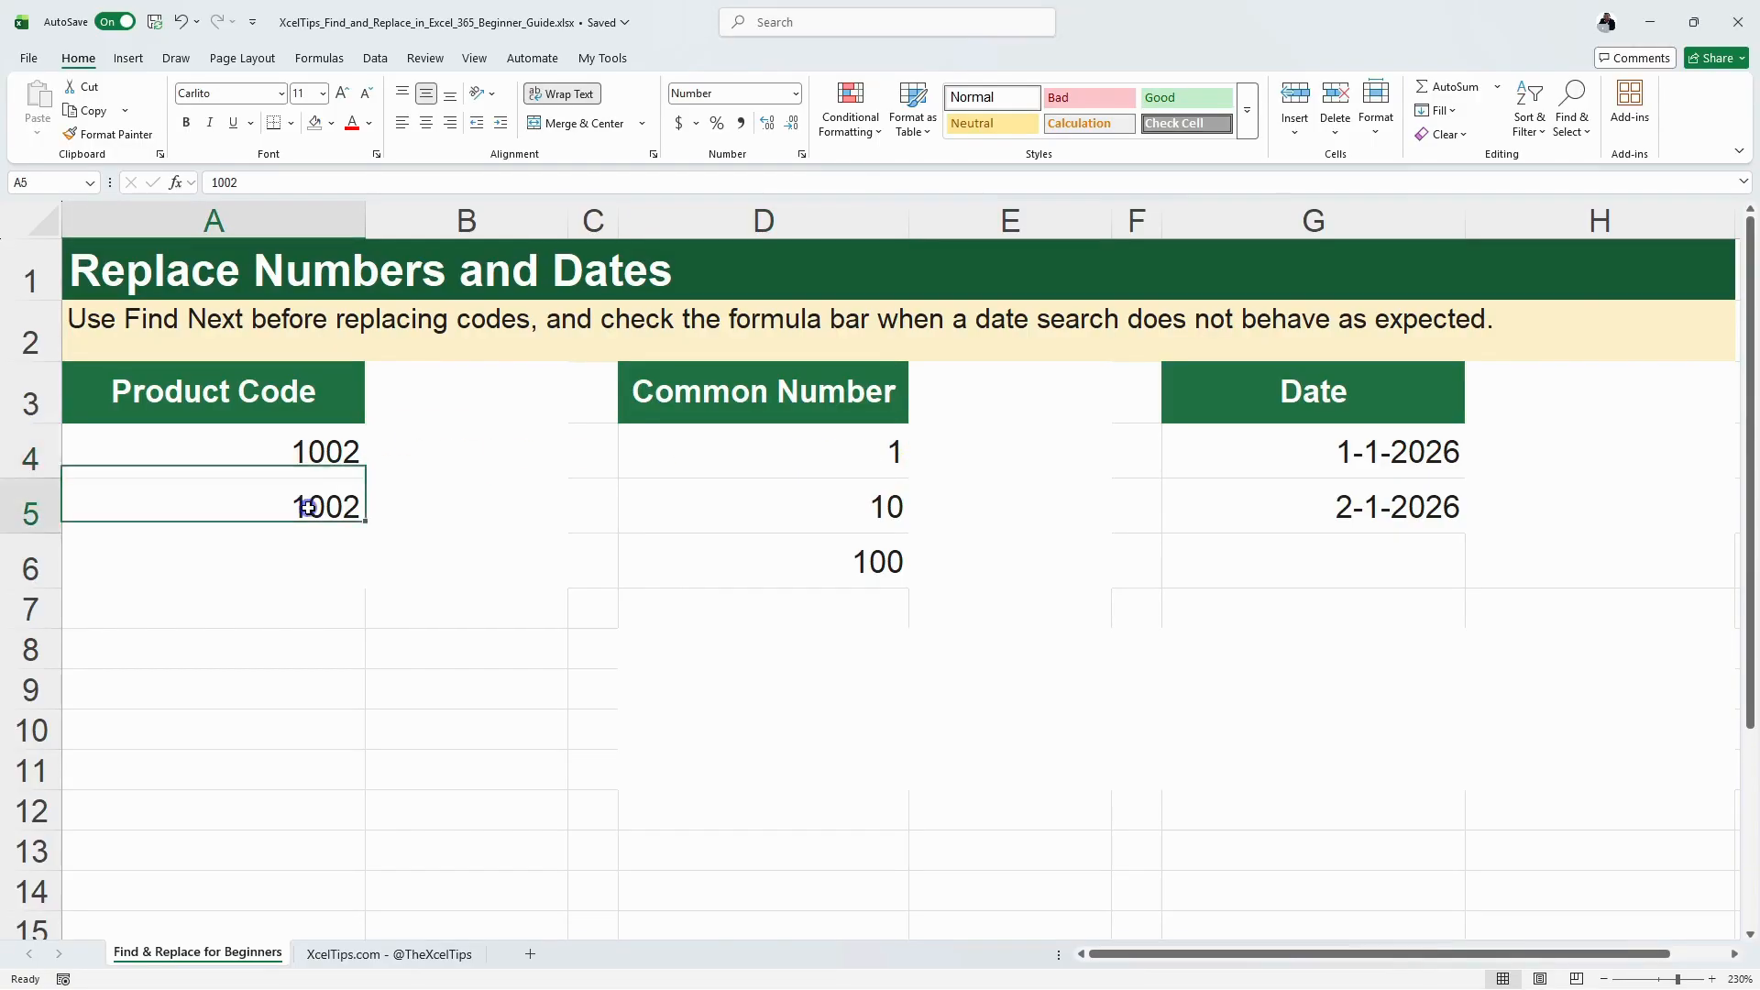
{"action": "left_click", "coordinate": [306, 462]}
{"action": "left_click", "coordinate": [310, 499]}
{"action": "left_click", "coordinate": [300, 451]}
{"action": "left_click", "coordinate": [309, 503]}
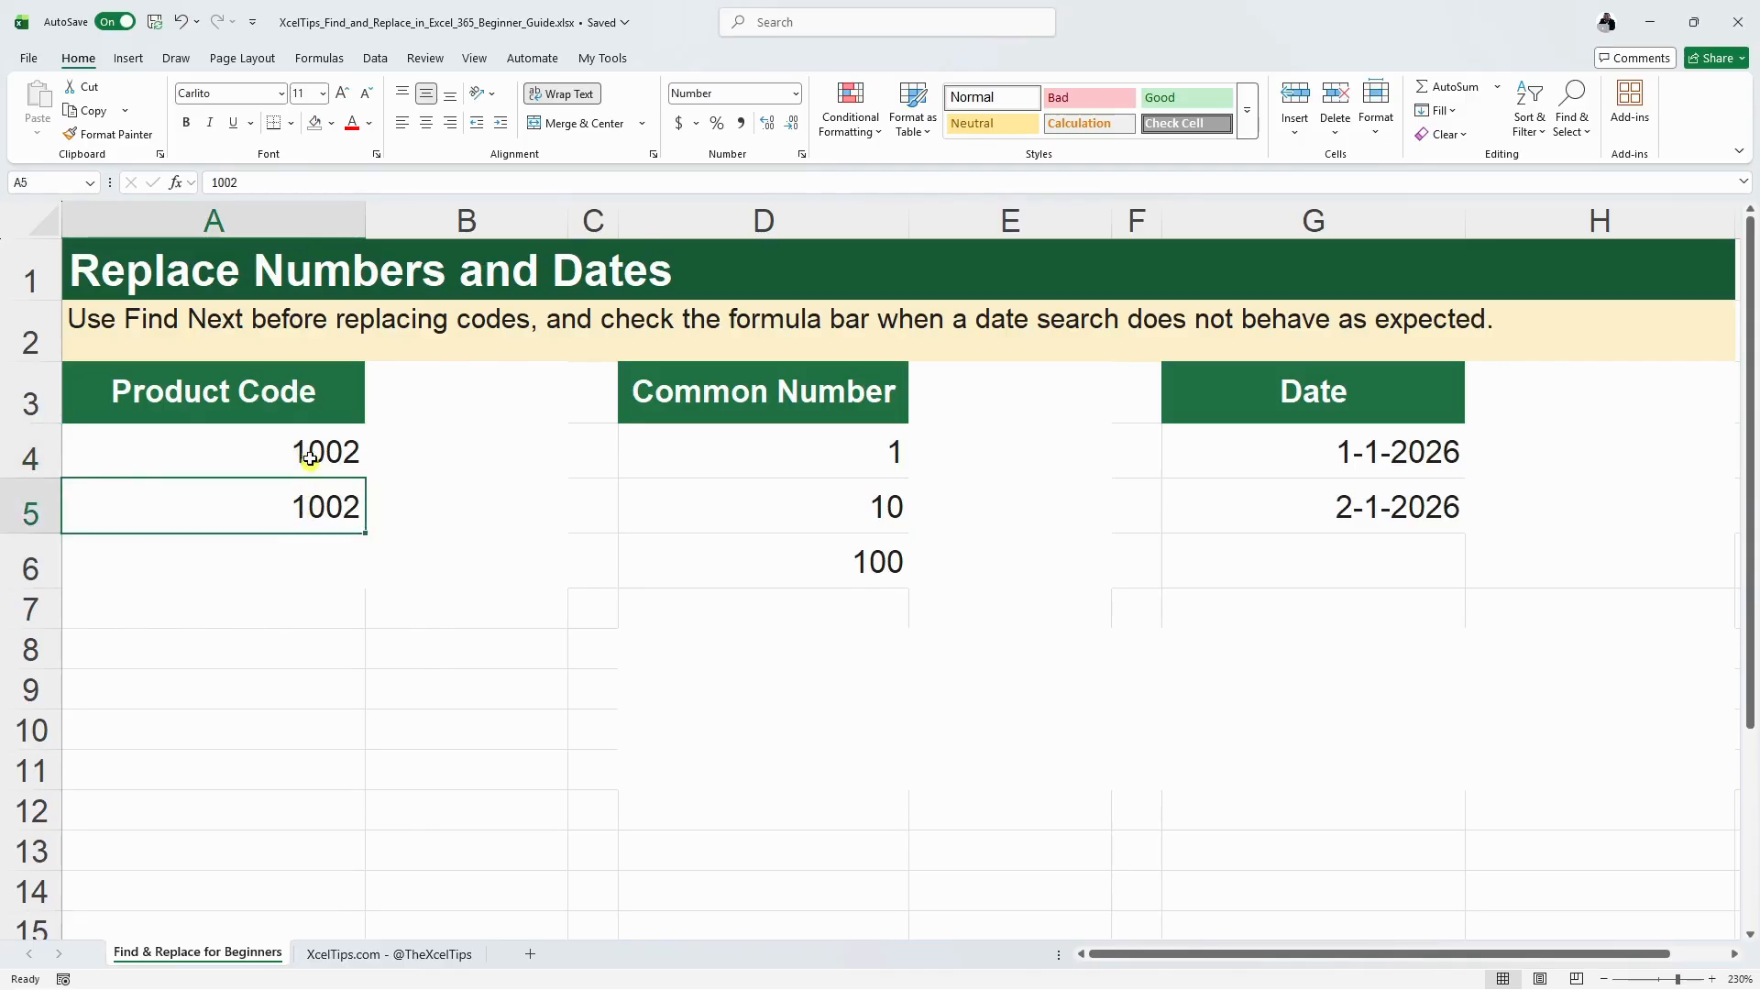
{"action": "left_click", "coordinate": [310, 458]}
{"action": "left_click", "coordinate": [315, 496]}
Step: Compare the date in G4, the product codes and the Common Number entries that a search for 1 could affect
{"action": "left_click", "coordinate": [1285, 454]}
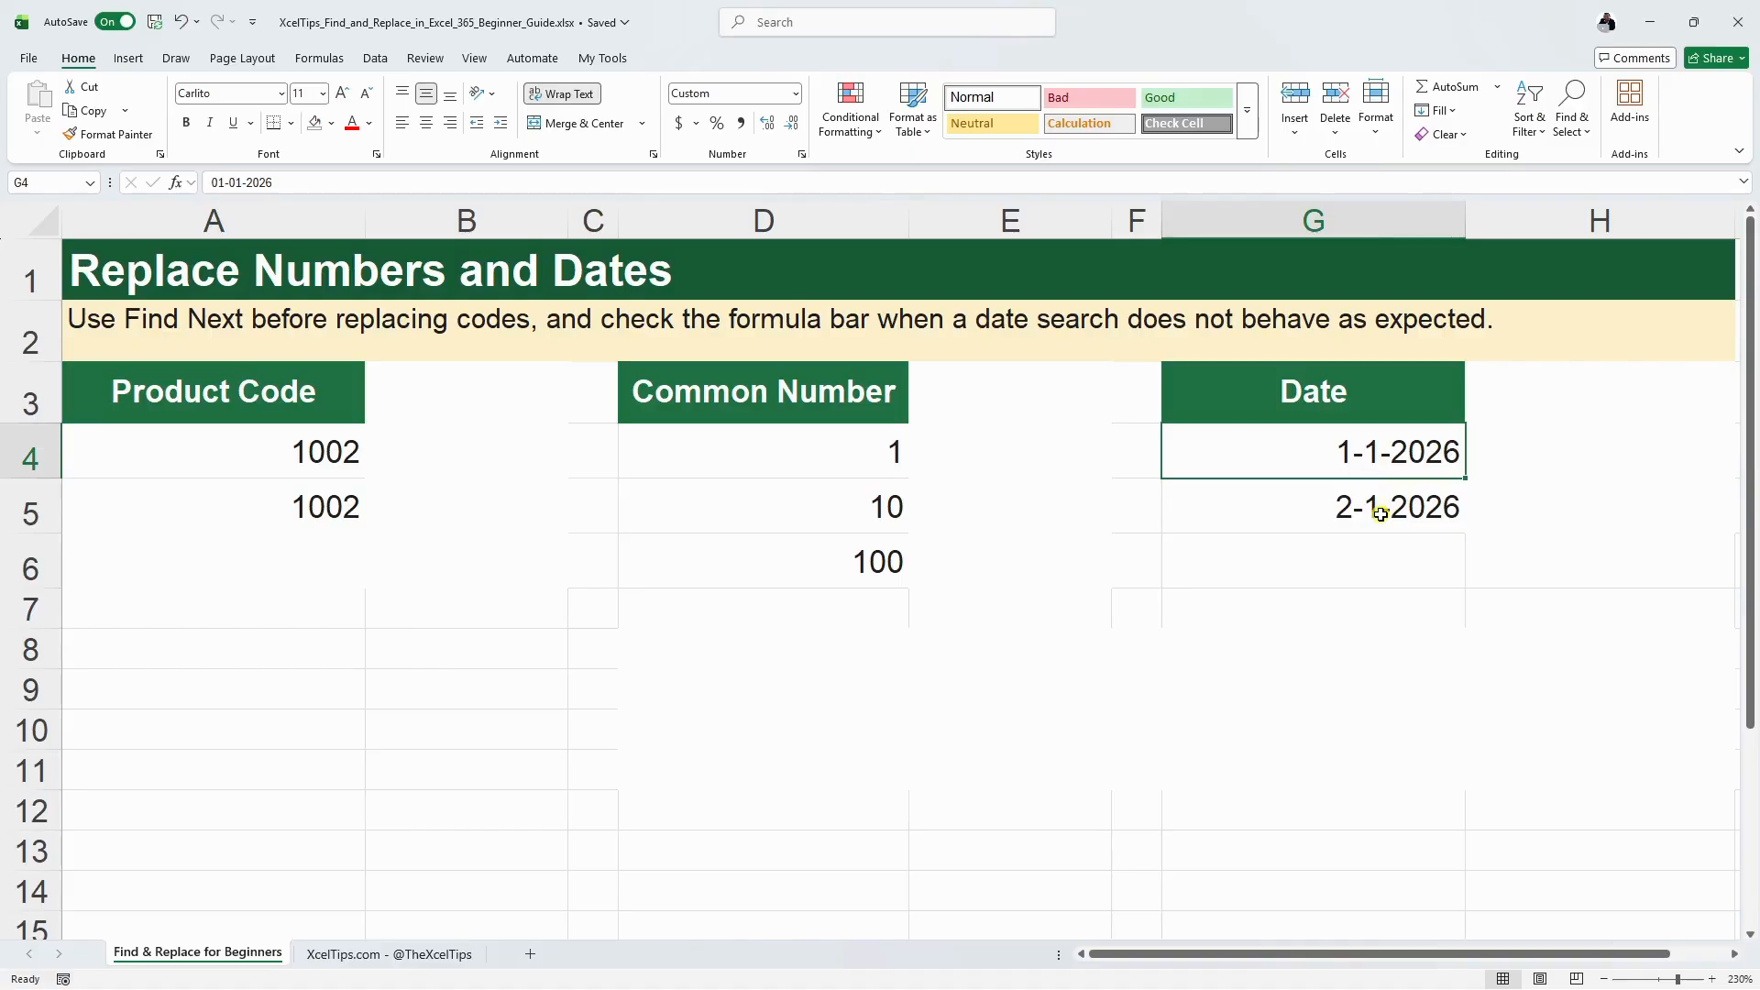
{"action": "left_click", "coordinate": [751, 502]}
{"action": "left_click", "coordinate": [328, 498]}
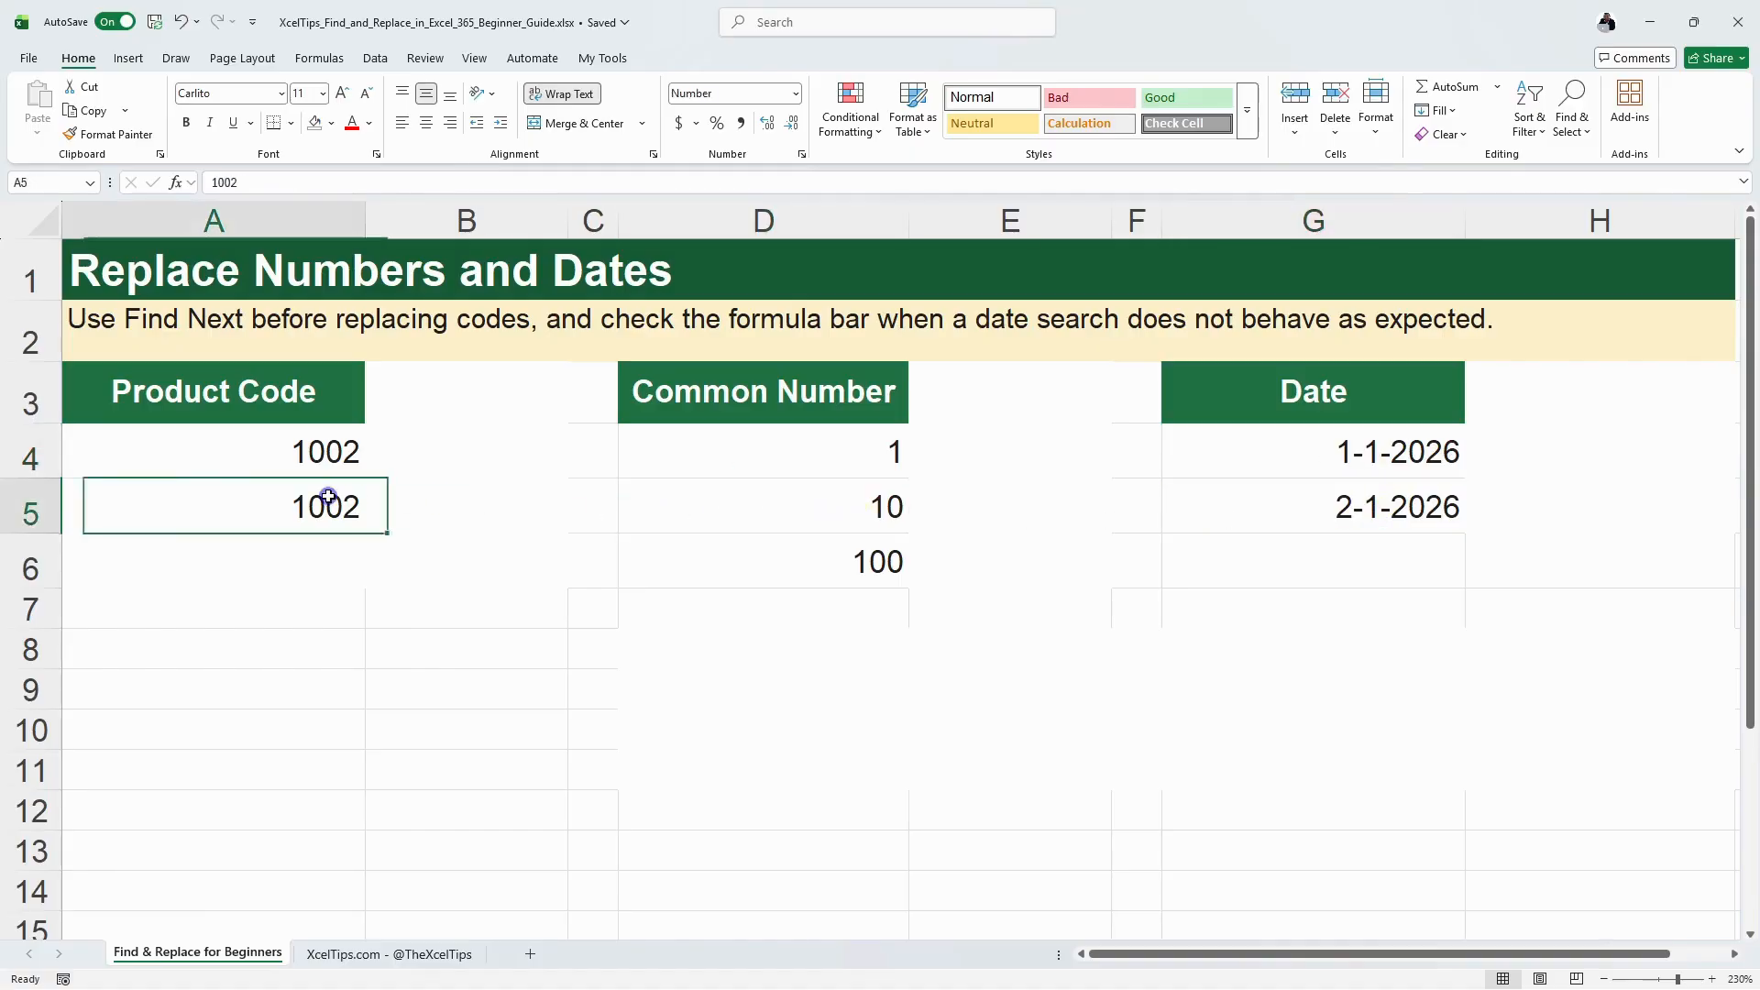
{"action": "left_click", "coordinate": [310, 452]}
{"action": "left_click", "coordinate": [314, 507]}
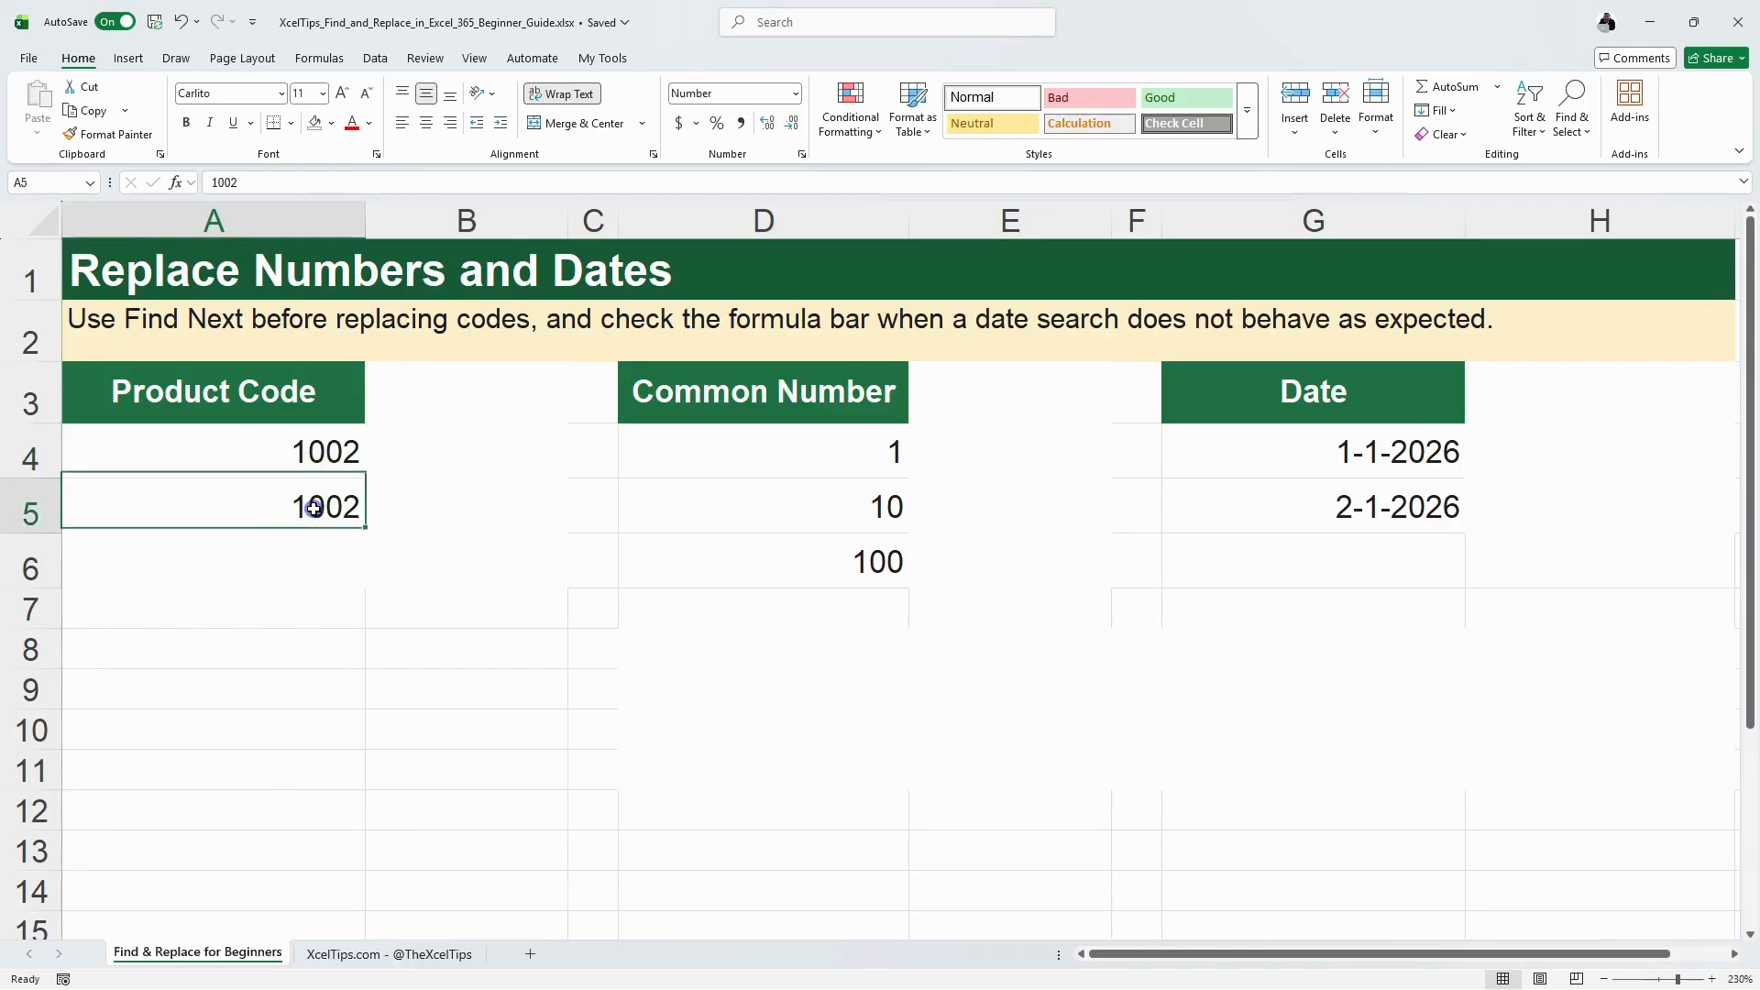
{"action": "left_click", "coordinate": [804, 557]}
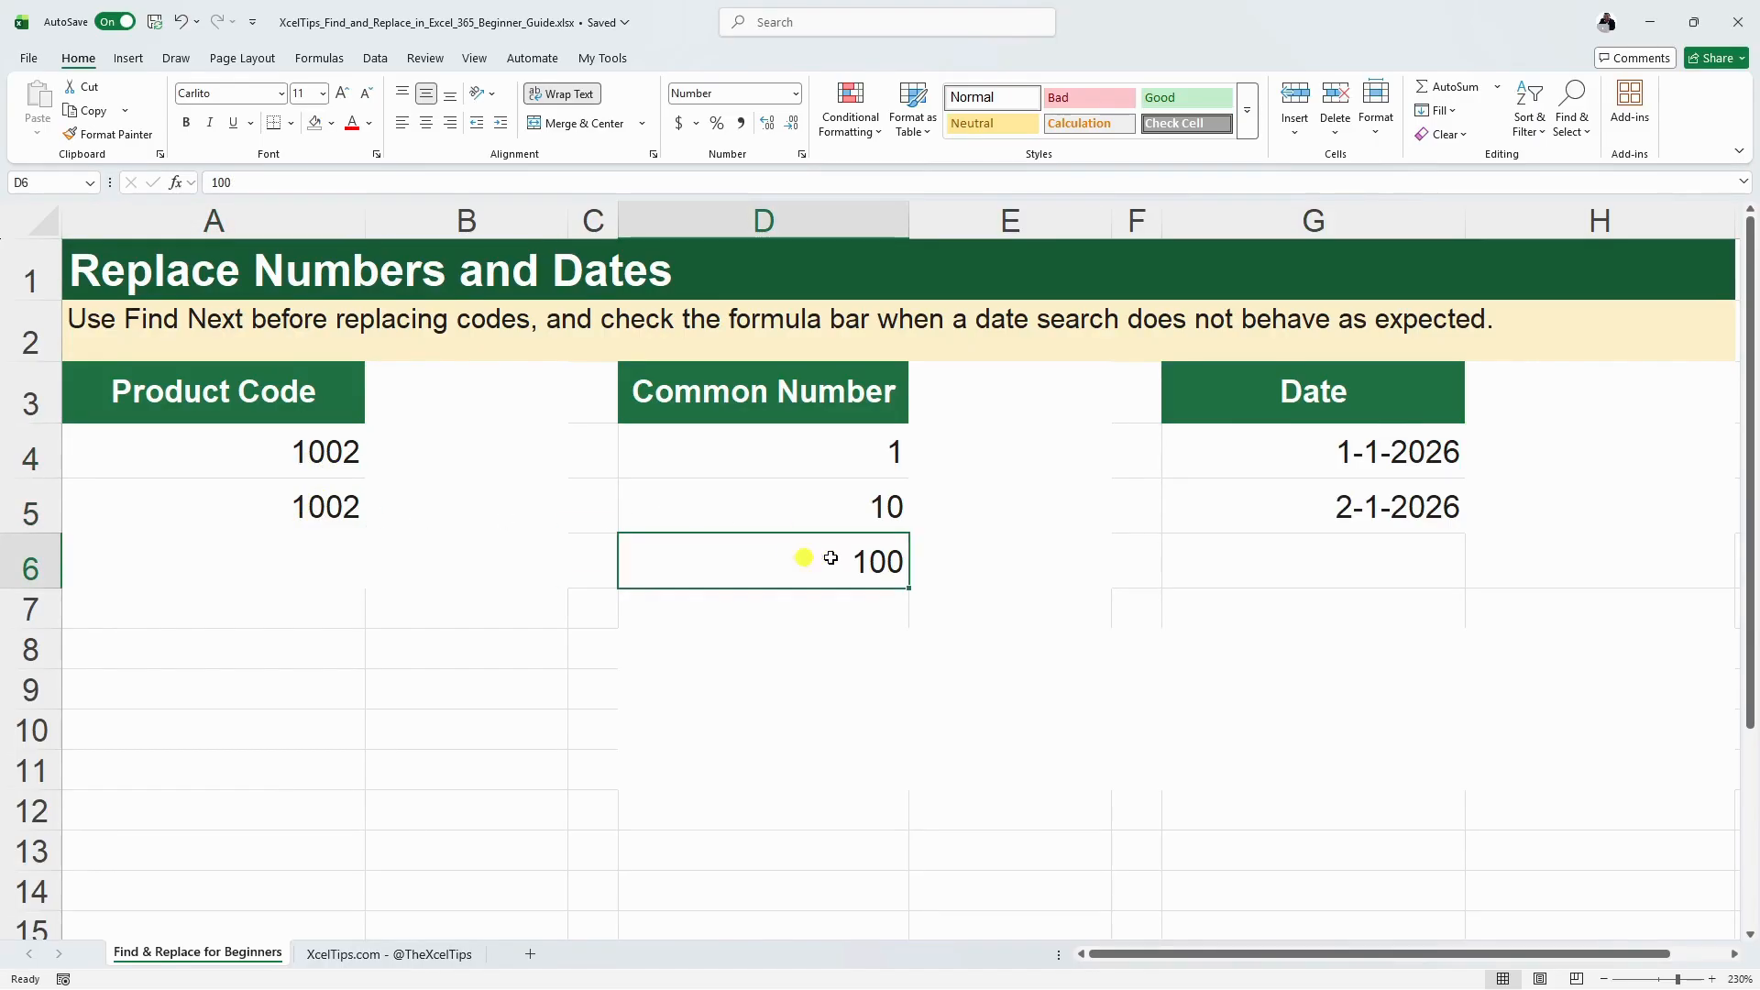
{"action": "left_click", "coordinate": [267, 509]}
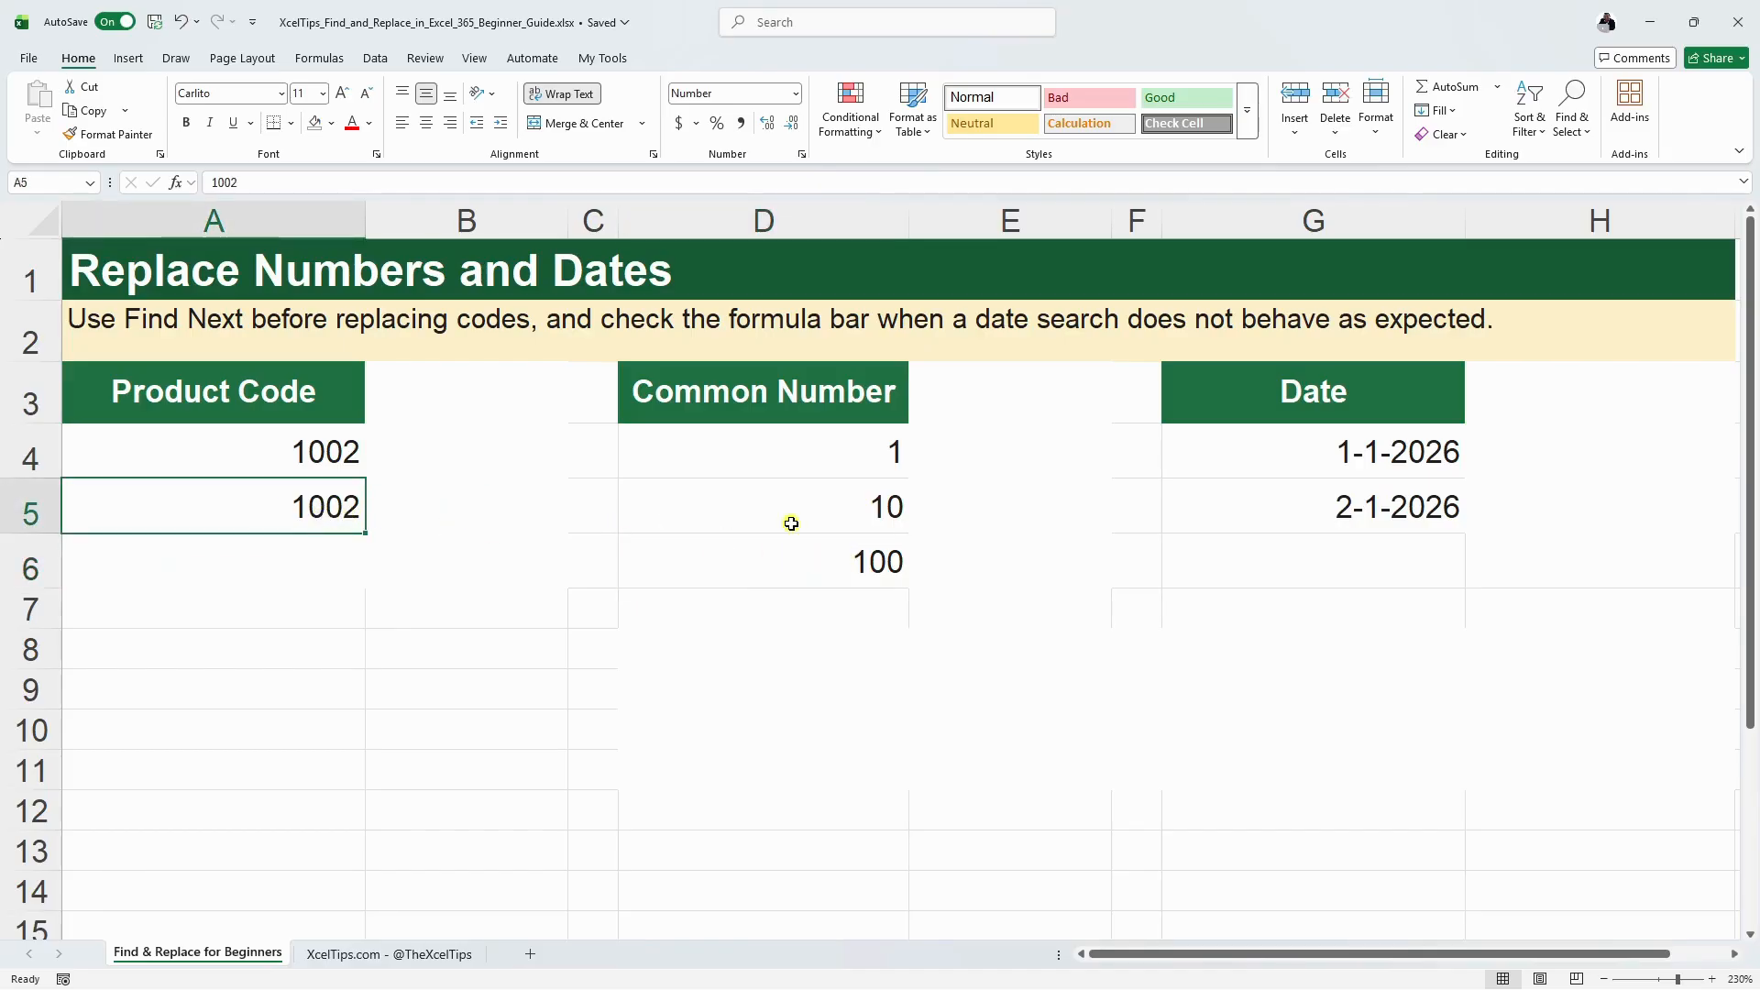
Step: From cell D4, set up a replacement of 1 with 5 that matches entire cell contents
{"action": "left_click", "coordinate": [661, 450]}
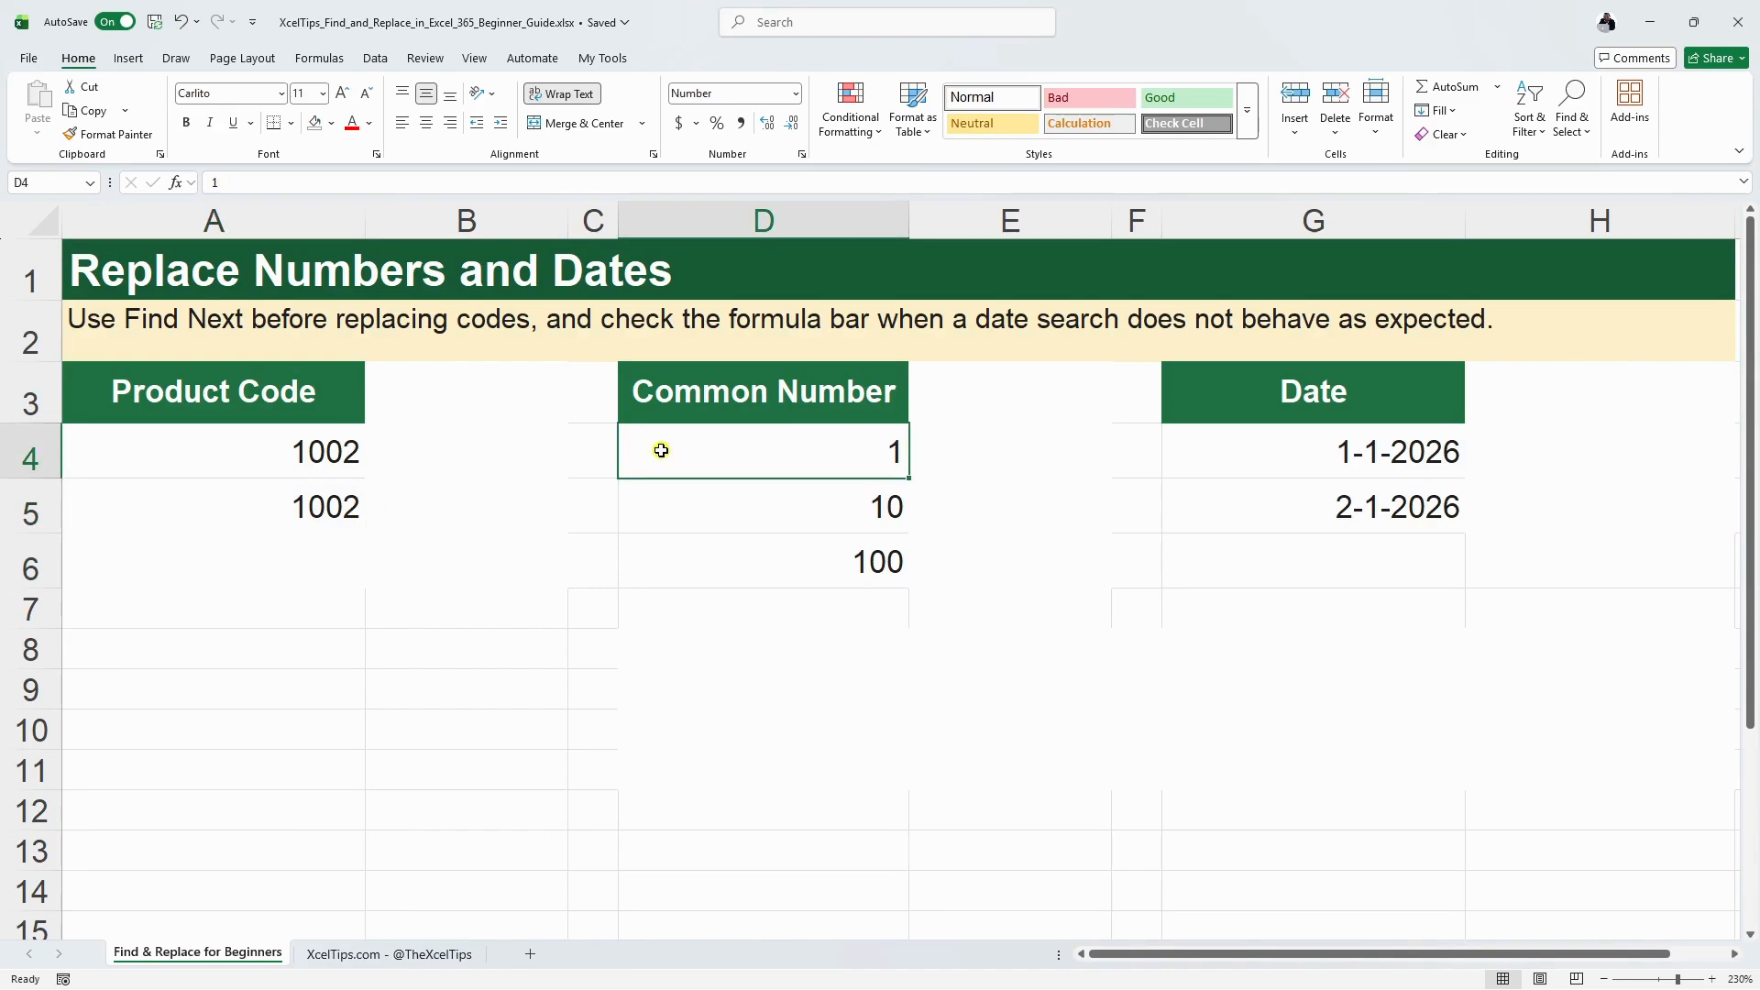
{"action": "key", "text": "ctrl+h"}
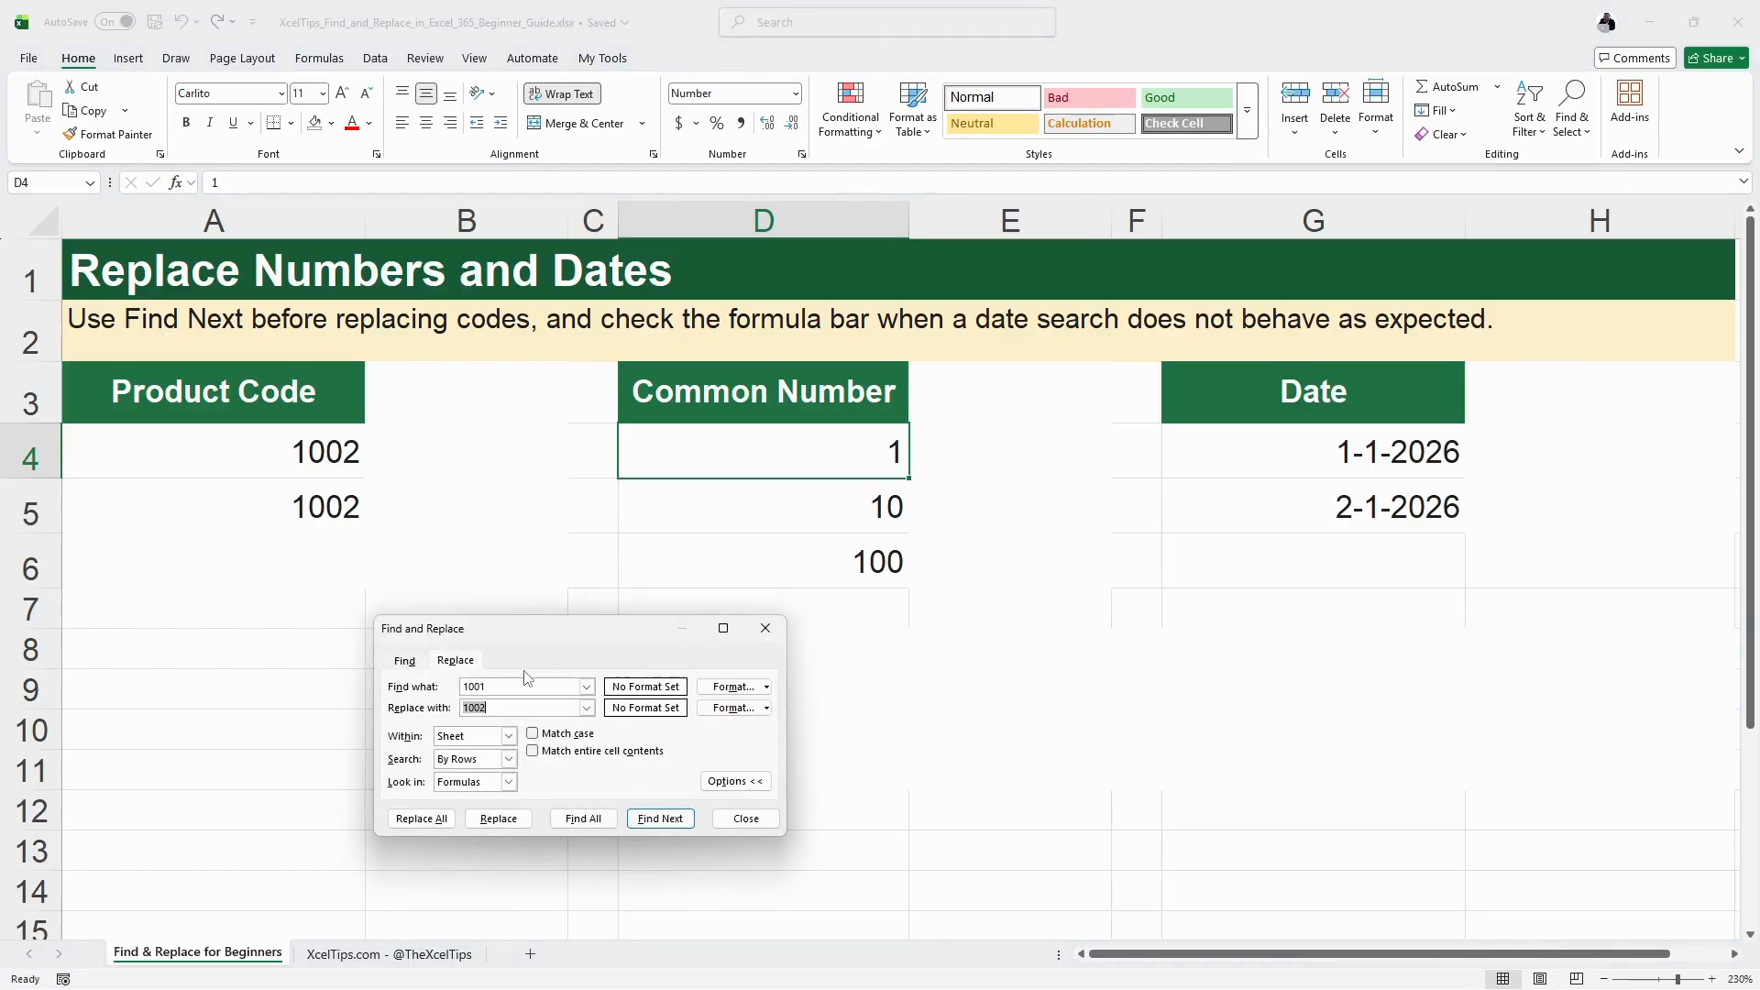
{"action": "double_click", "coordinate": [486, 687]}
{"action": "type", "text": "1"}
{"action": "double_click", "coordinate": [499, 707]}
{"action": "type", "text": "5"}
{"action": "left_click", "coordinate": [533, 751]}
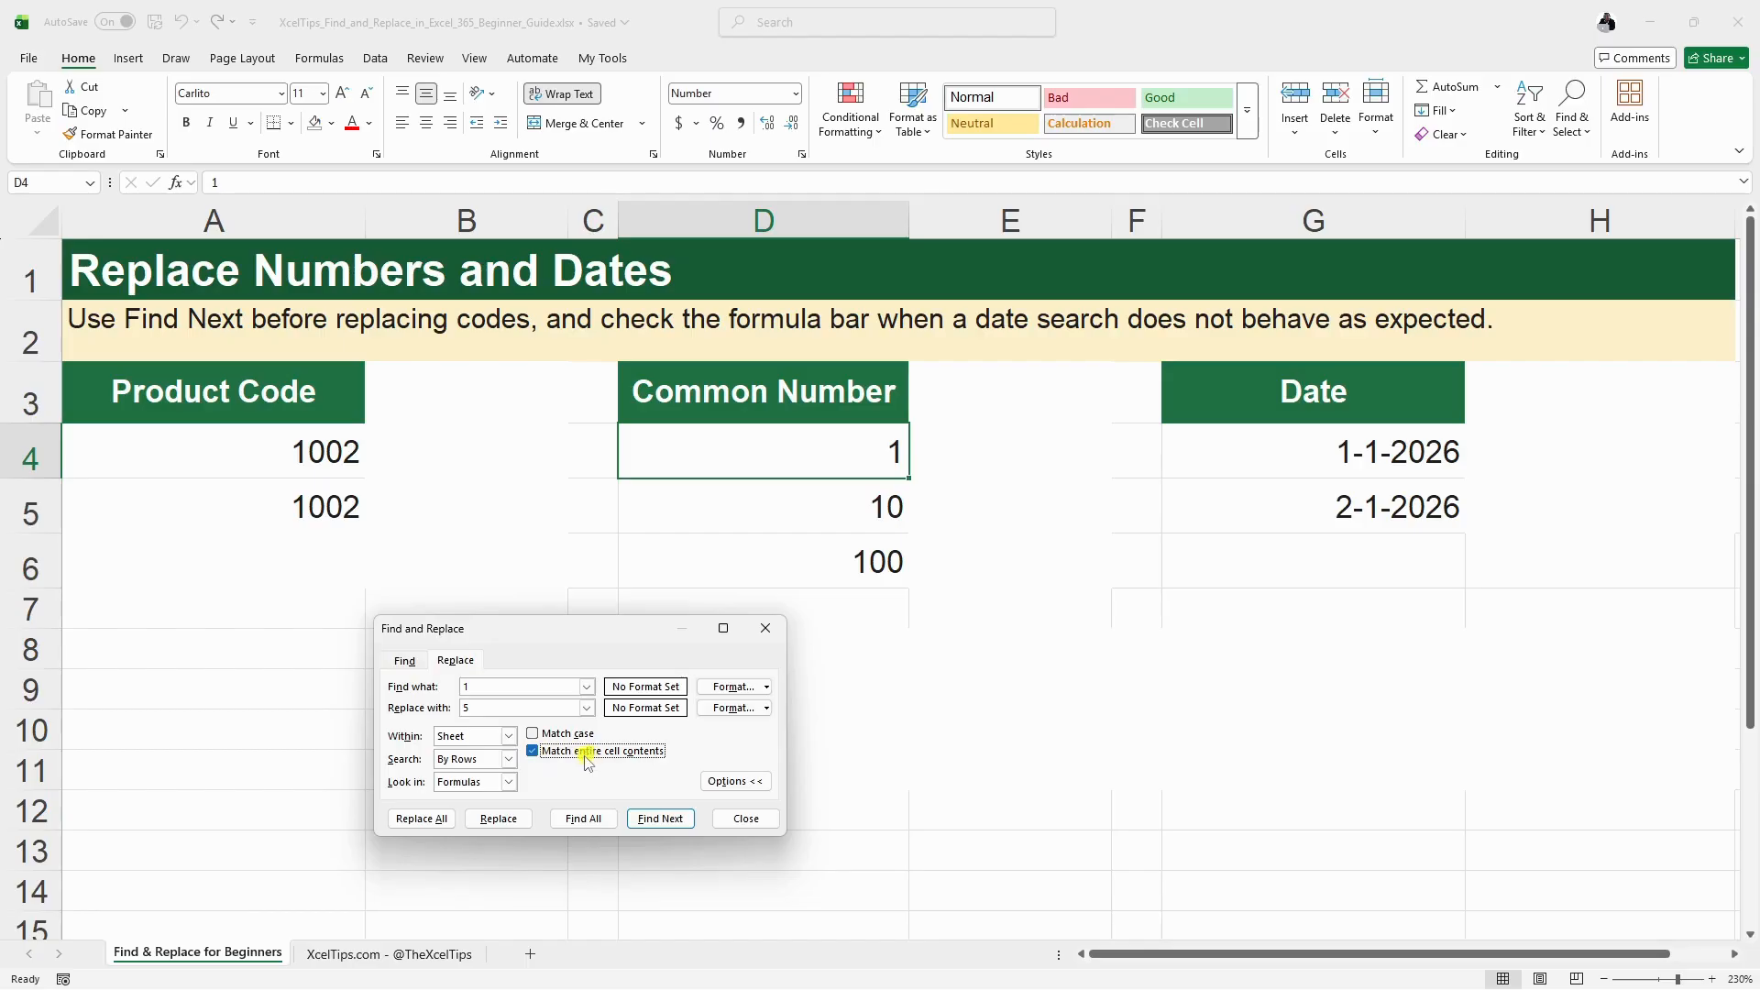
Step: Replace all cells containing exactly 1 with 5 and close the dialog
{"action": "left_click", "coordinate": [427, 819]}
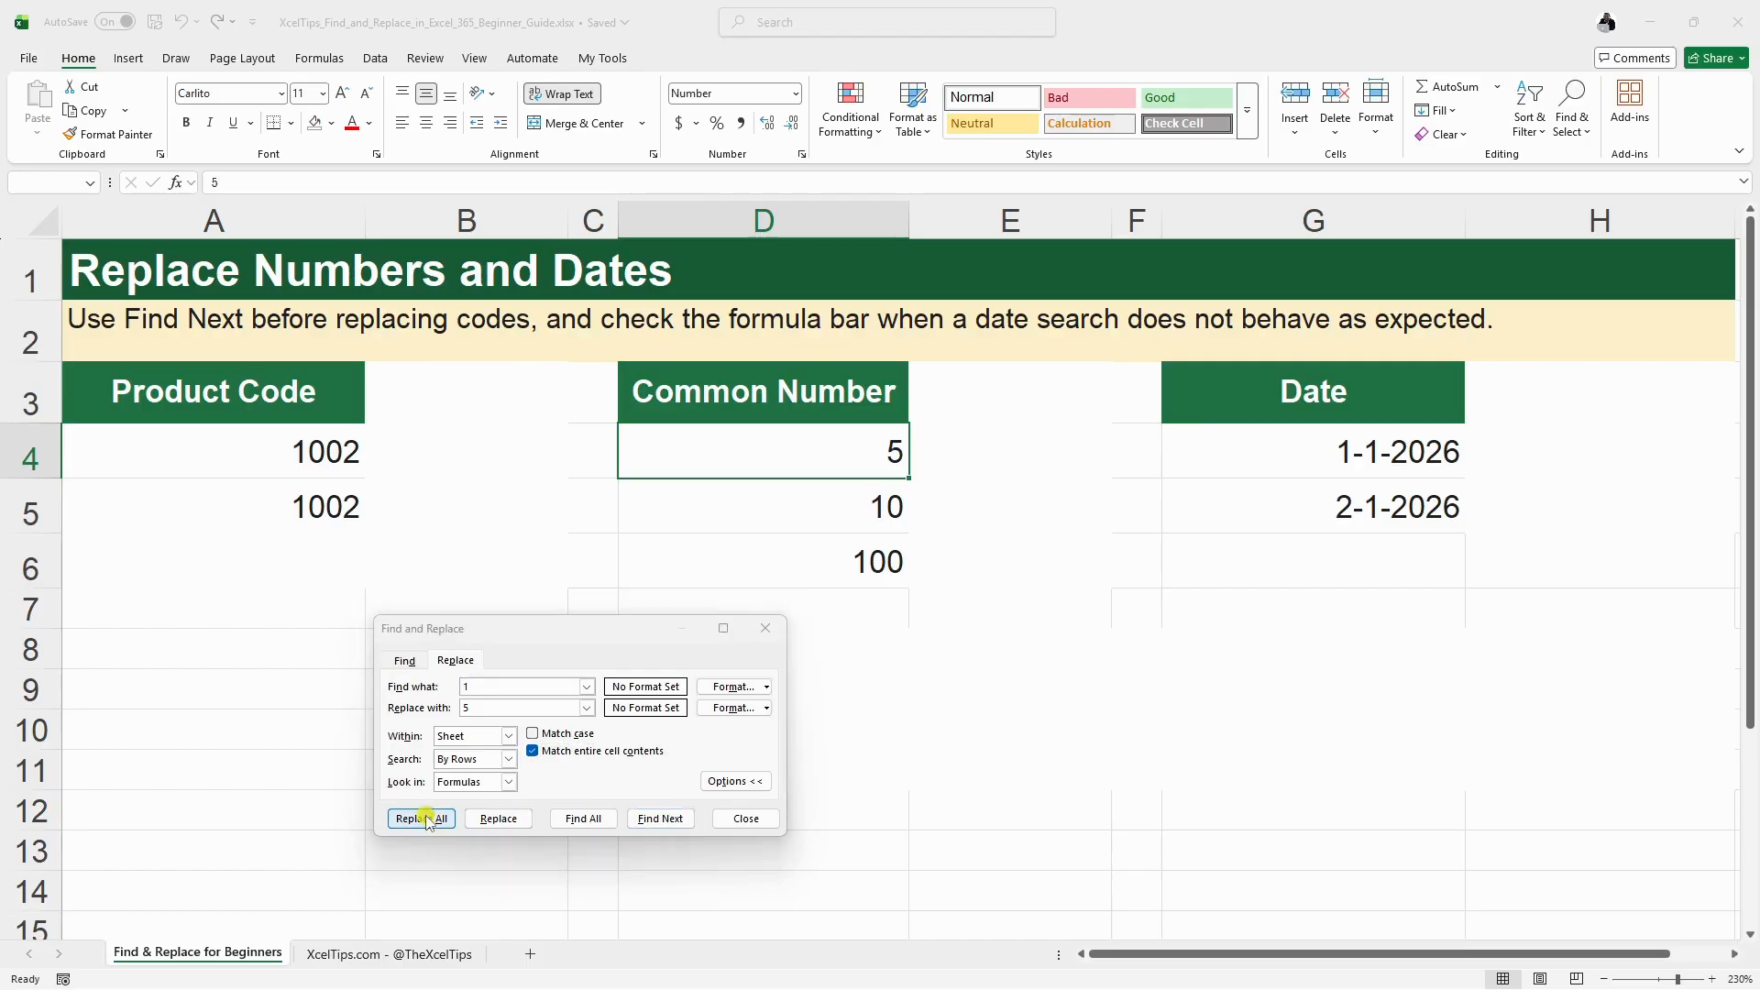
{"action": "left_click", "coordinate": [700, 784]}
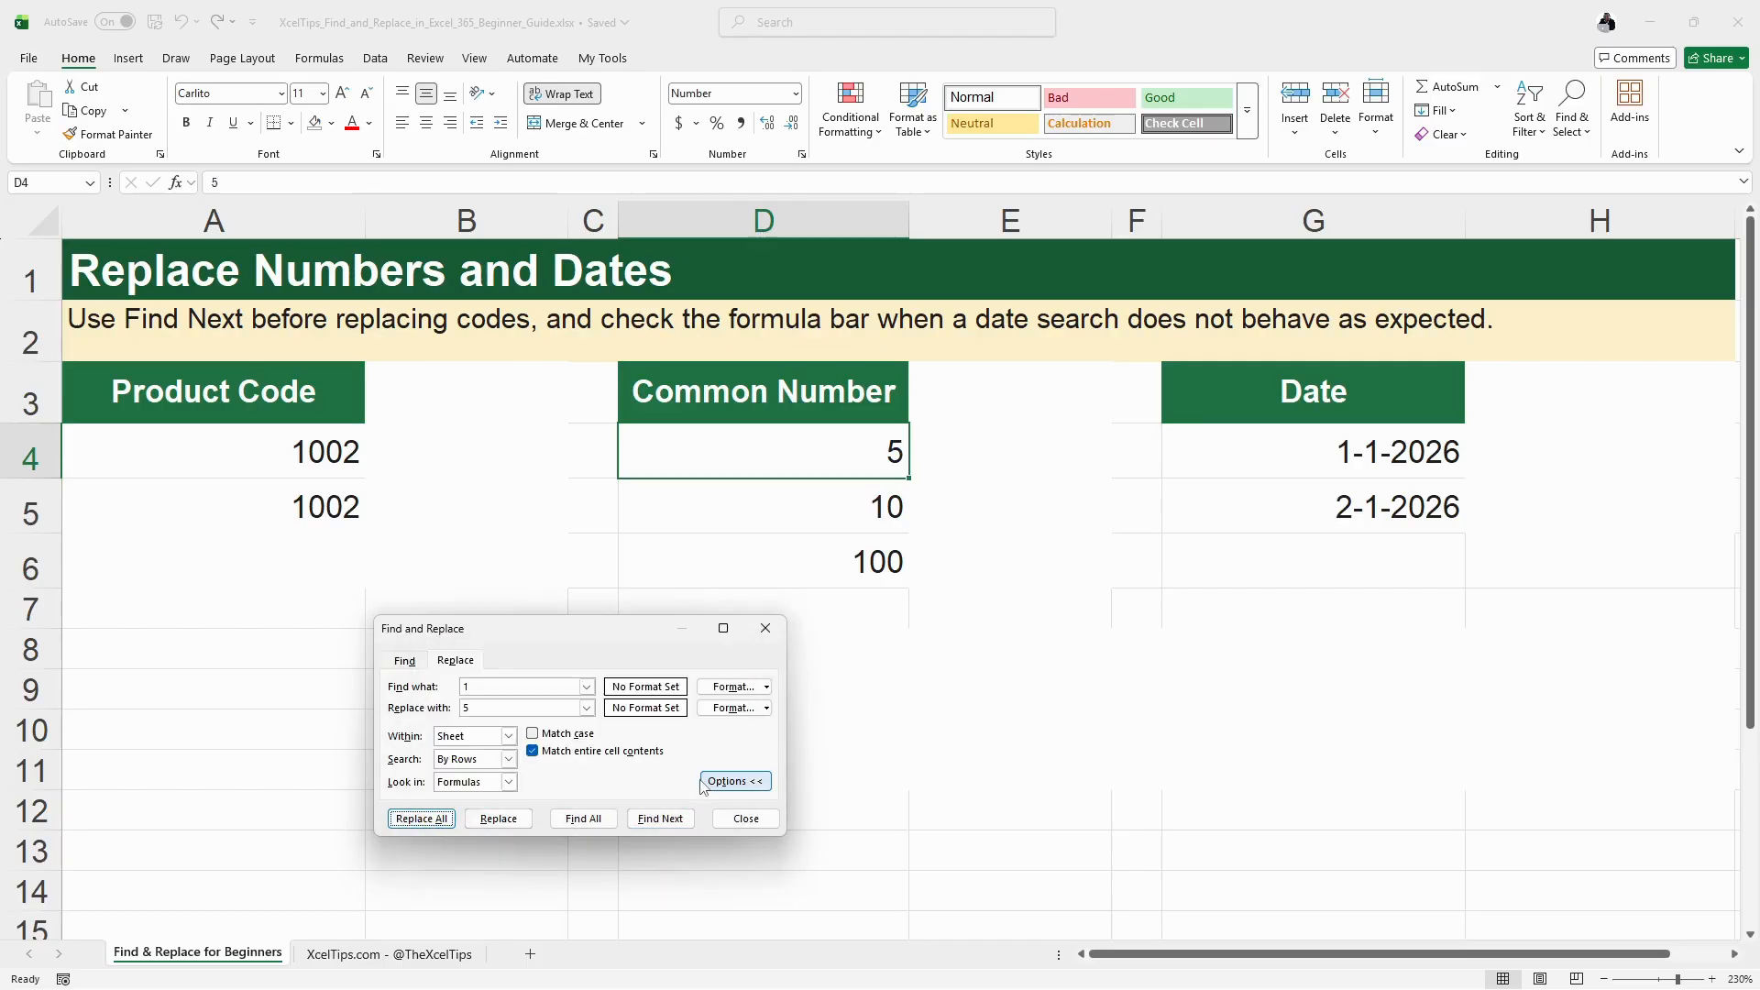
{"action": "left_click", "coordinate": [746, 819]}
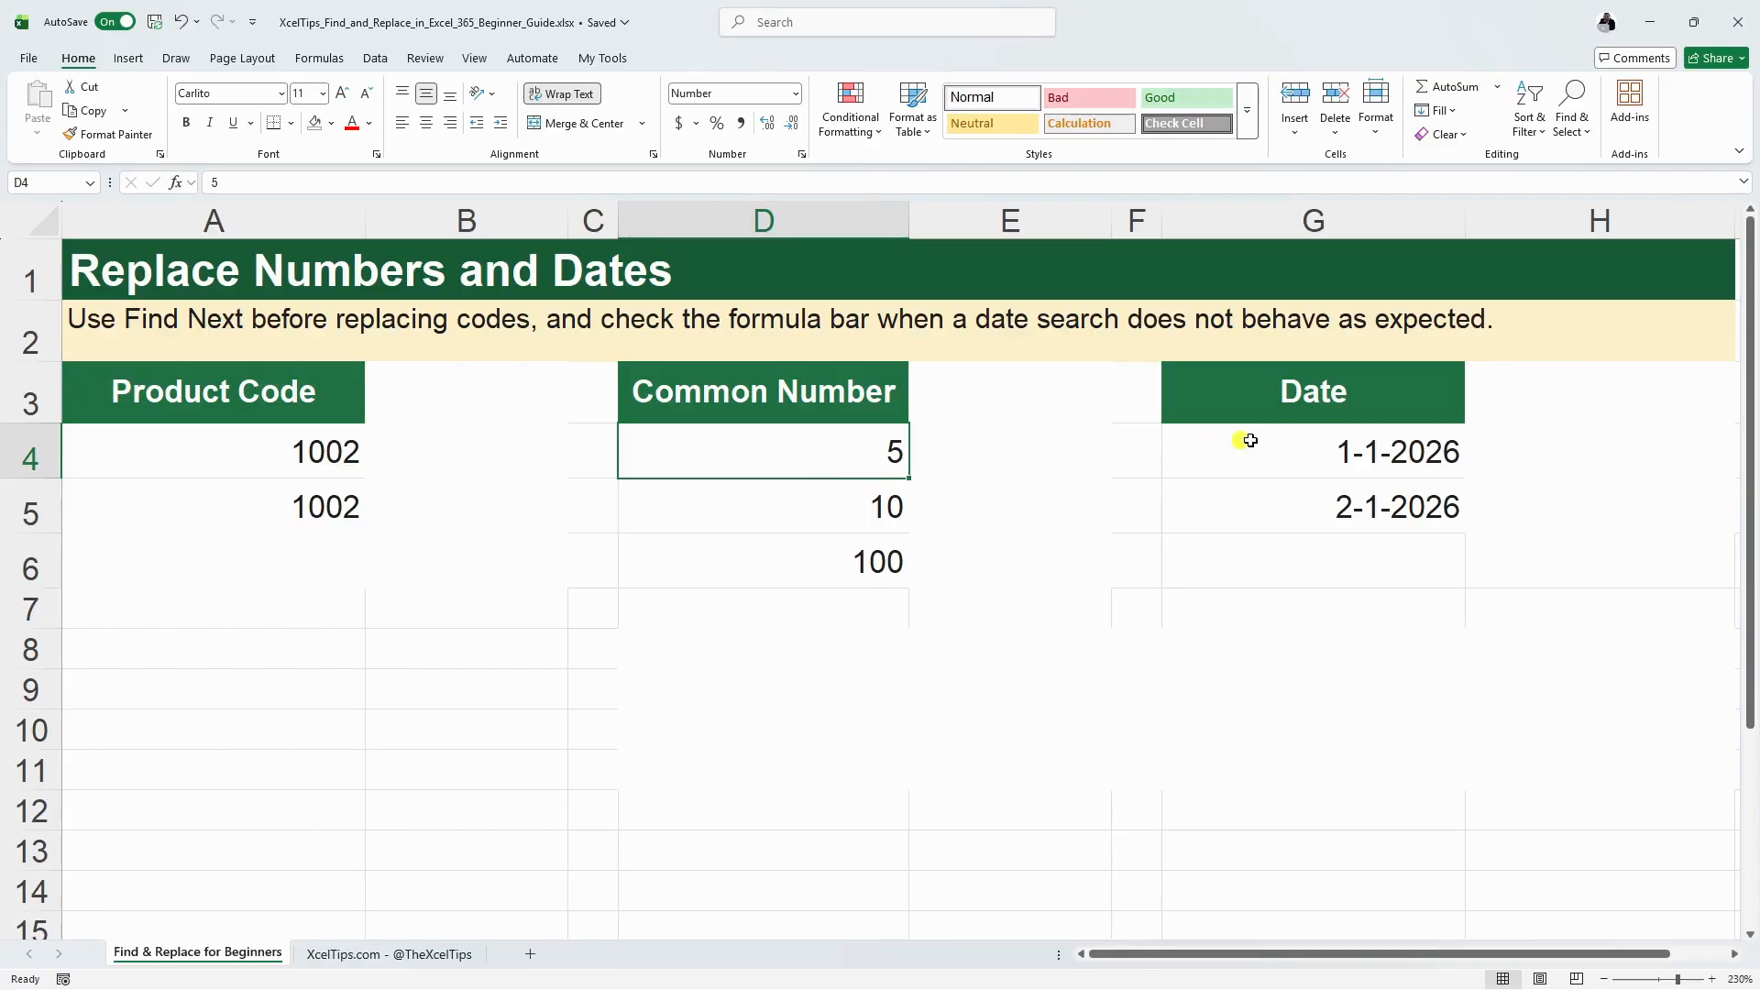
Step: From date cell G4, search the sheet for 1-1-2026 with the Find dialog moved higher, and dismiss the resulting message
{"action": "left_click", "coordinate": [1351, 444]}
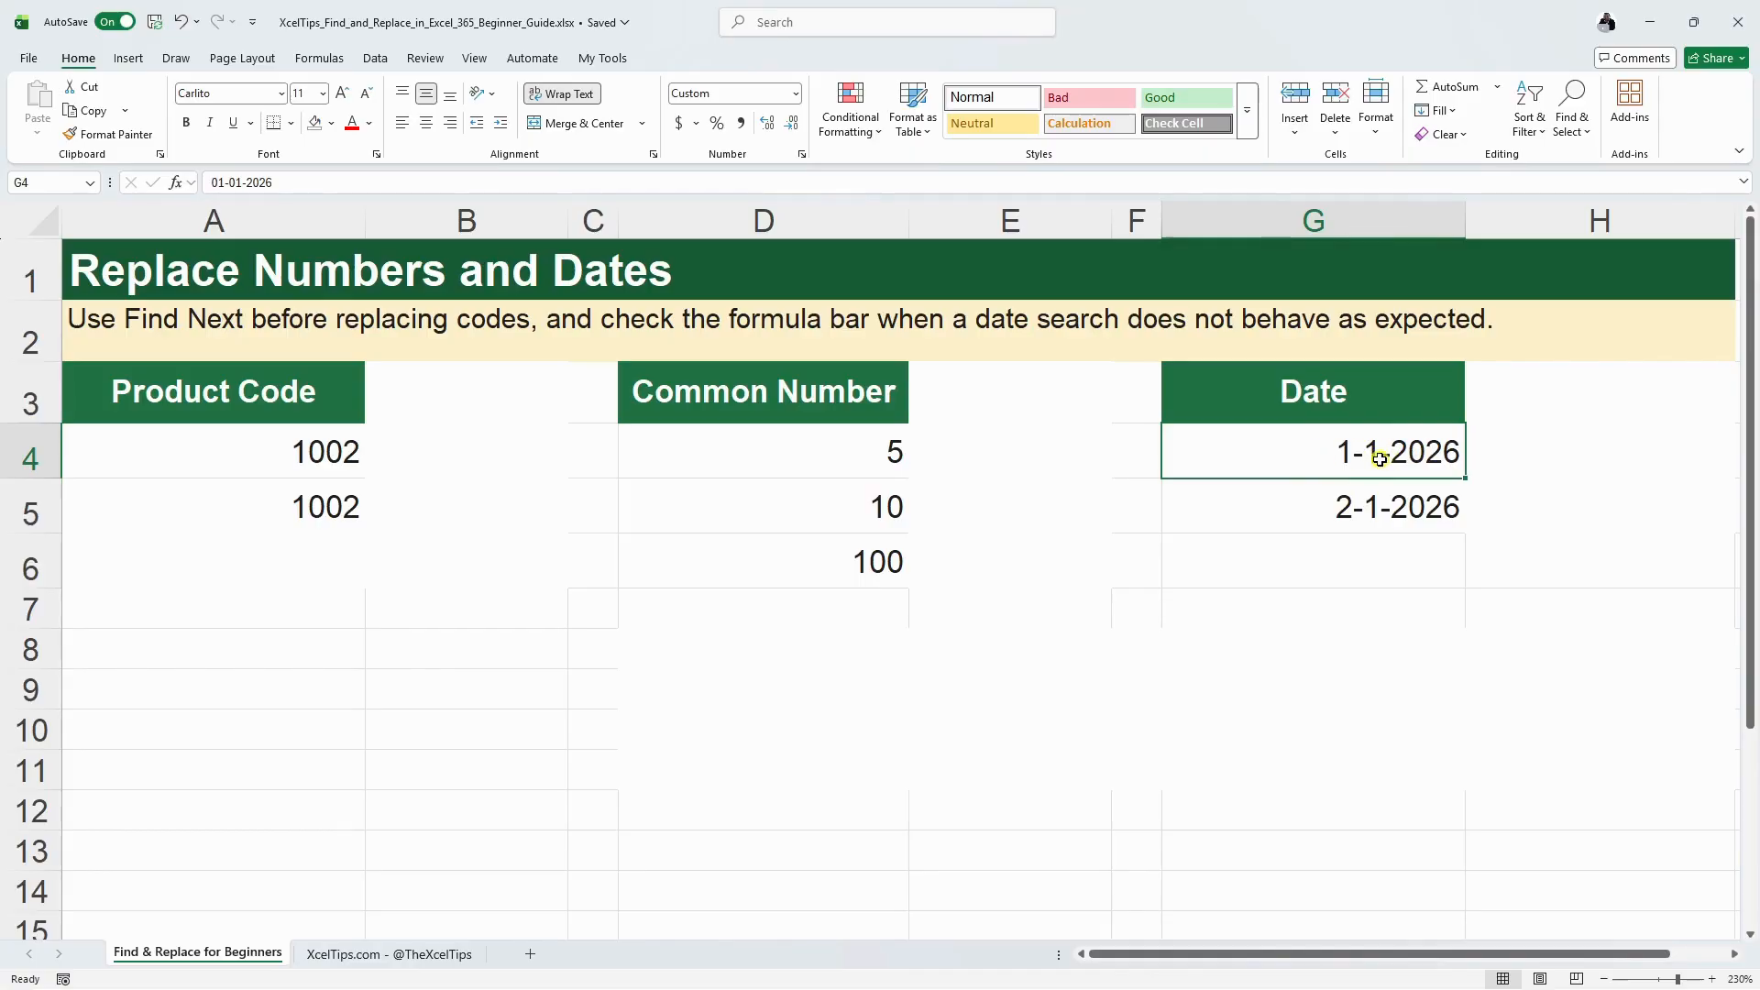
{"action": "key", "text": "ctrl+f"}
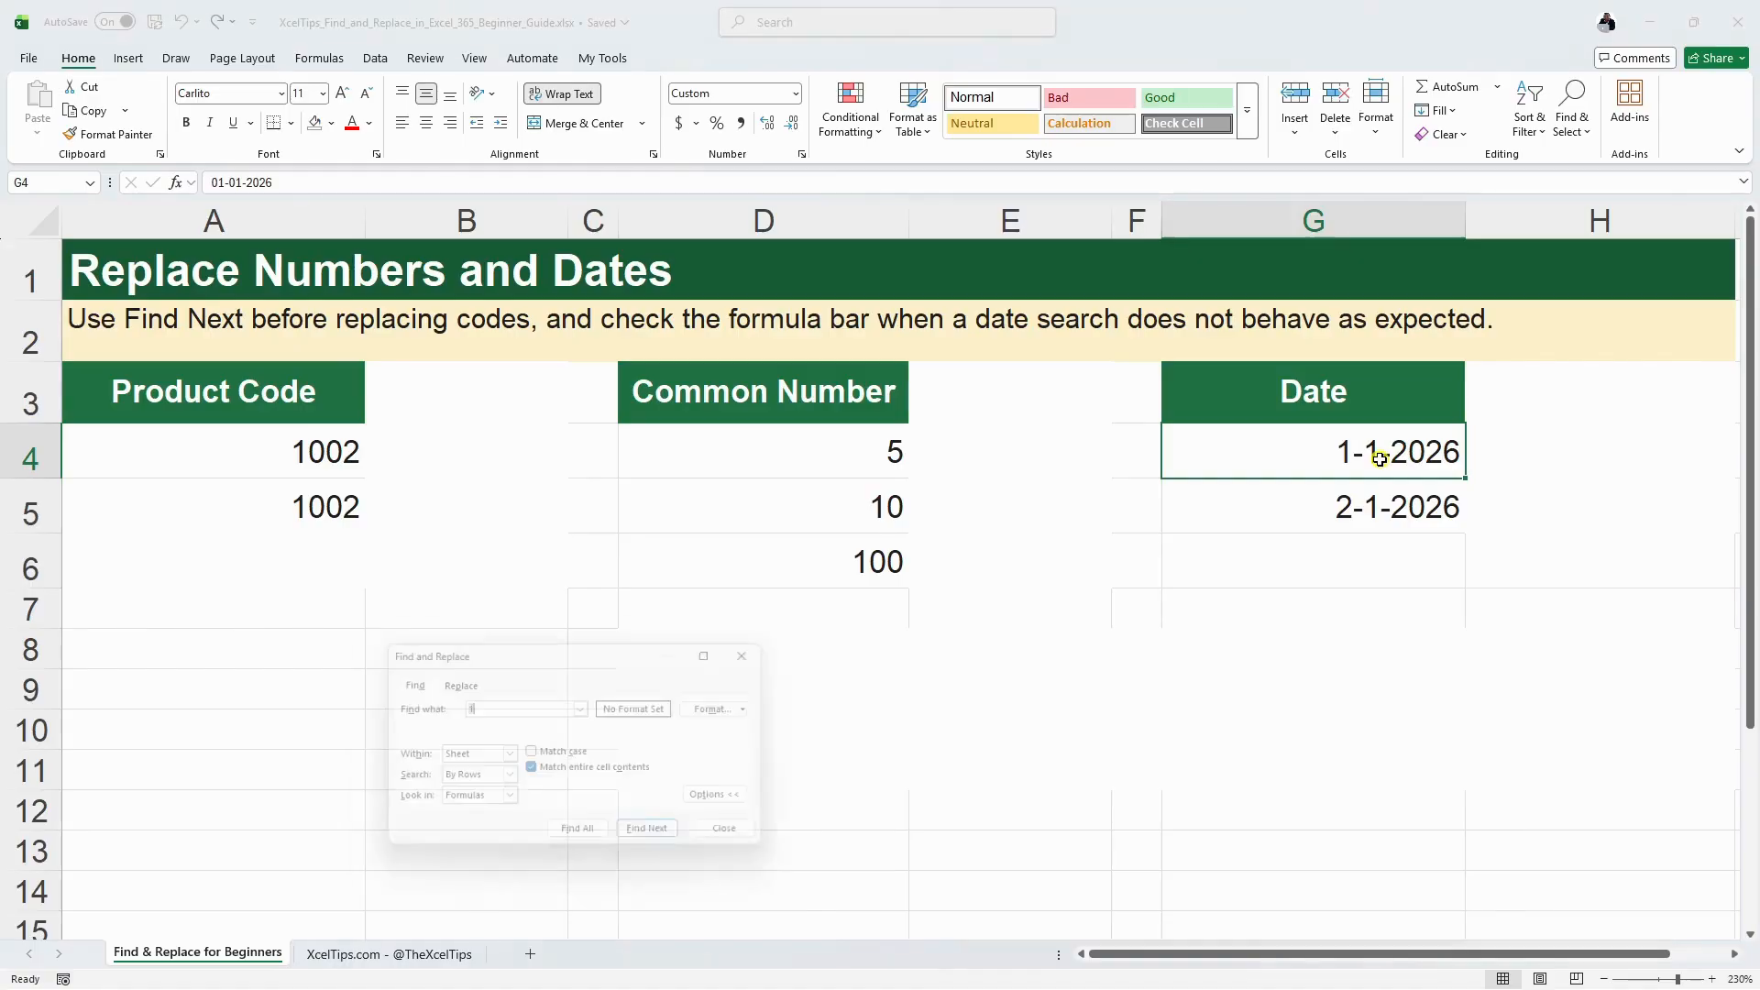
{"action": "left_click", "coordinate": [557, 659]}
{"action": "left_click_drag", "start_coordinate": [557, 659], "coordinate": [589, 494]}
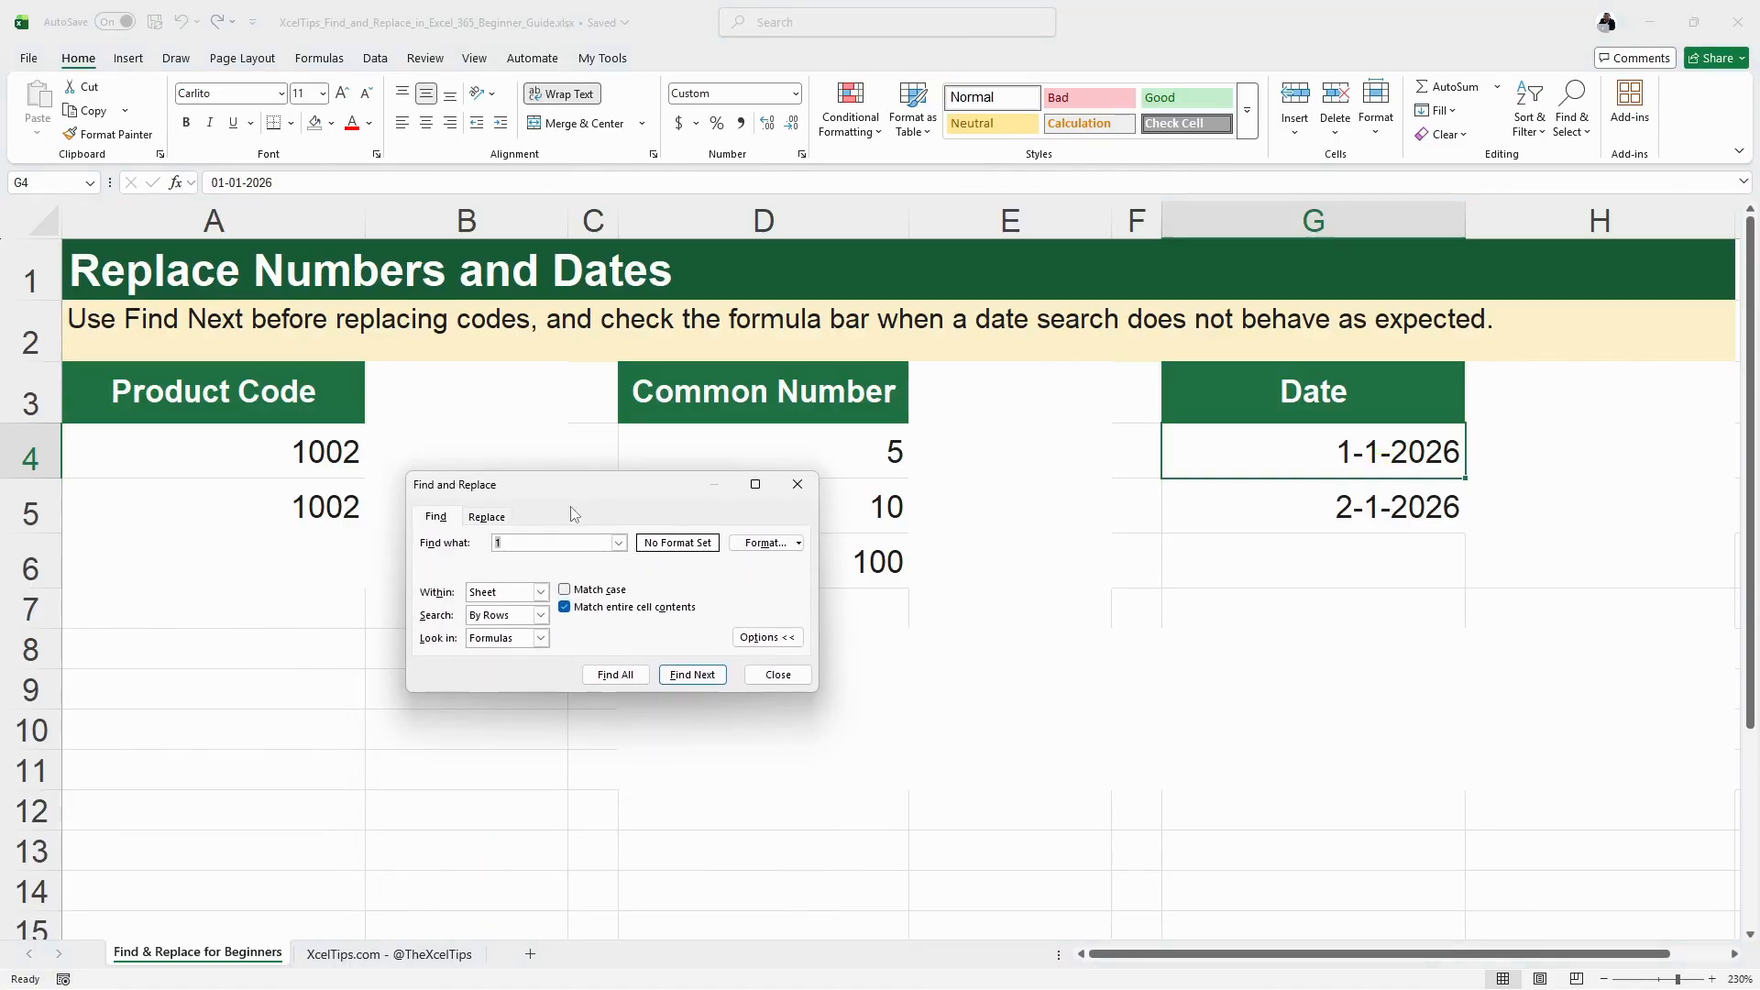
{"action": "left_click", "coordinate": [514, 545]}
{"action": "type", "text": "1-1-2026"}
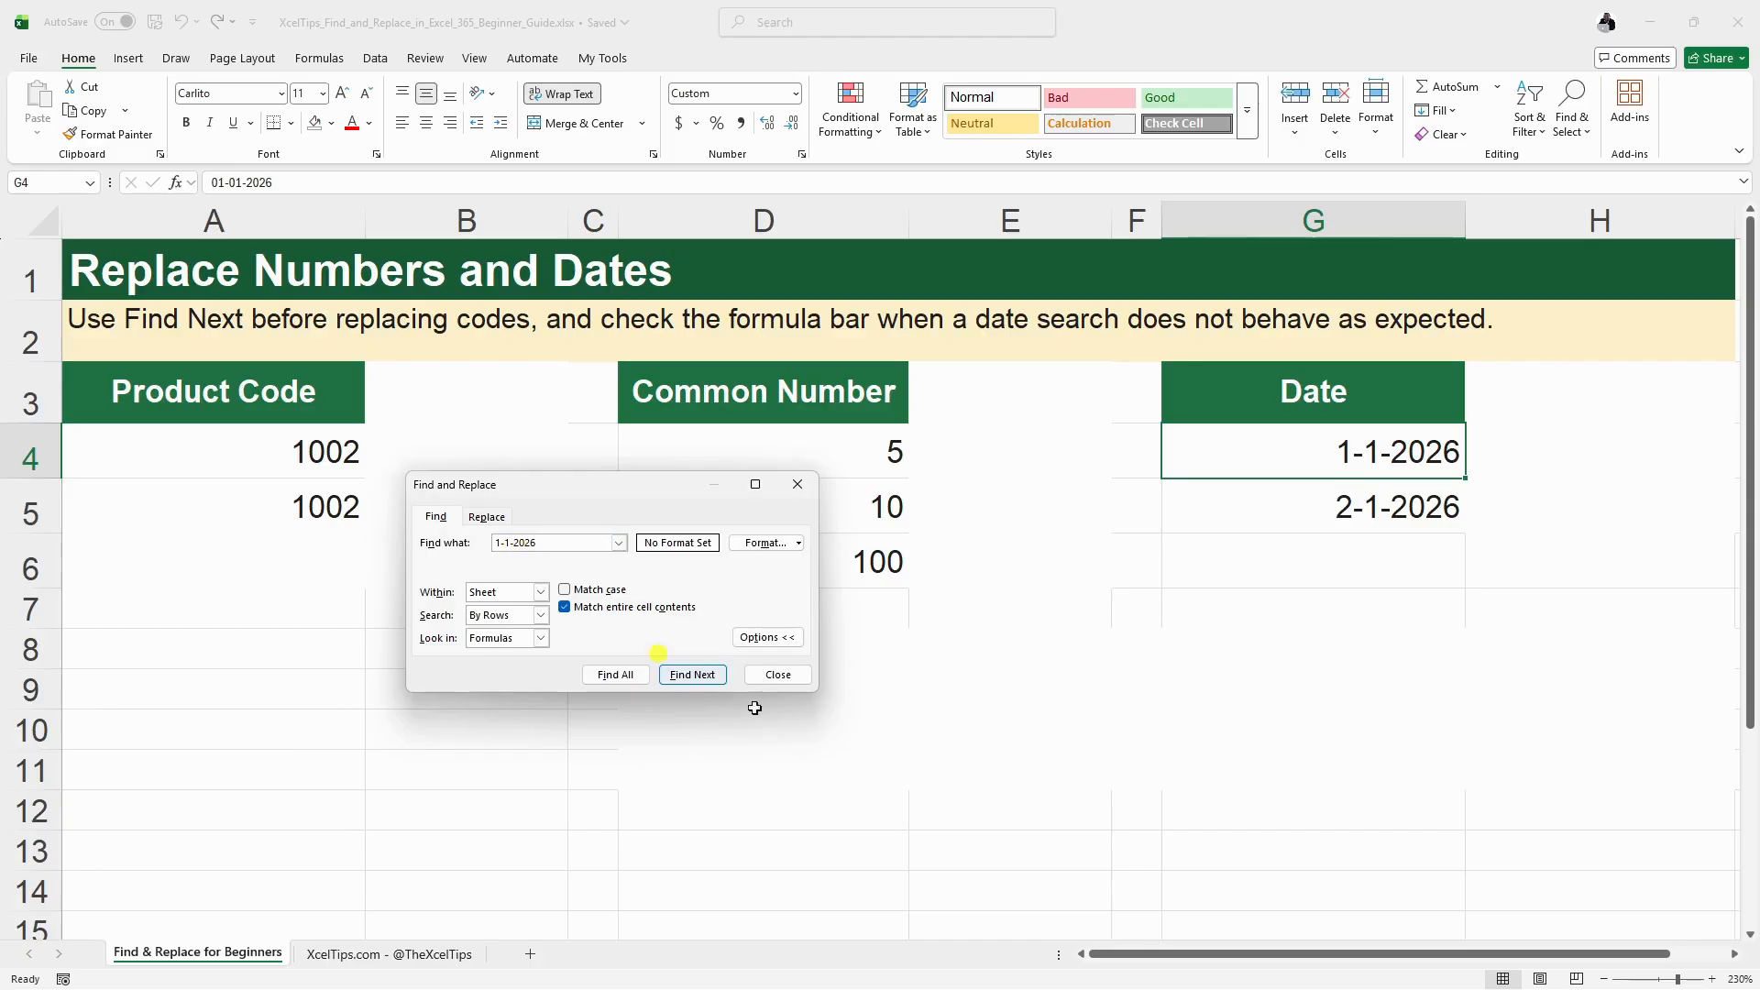
{"action": "left_click", "coordinate": [686, 675]}
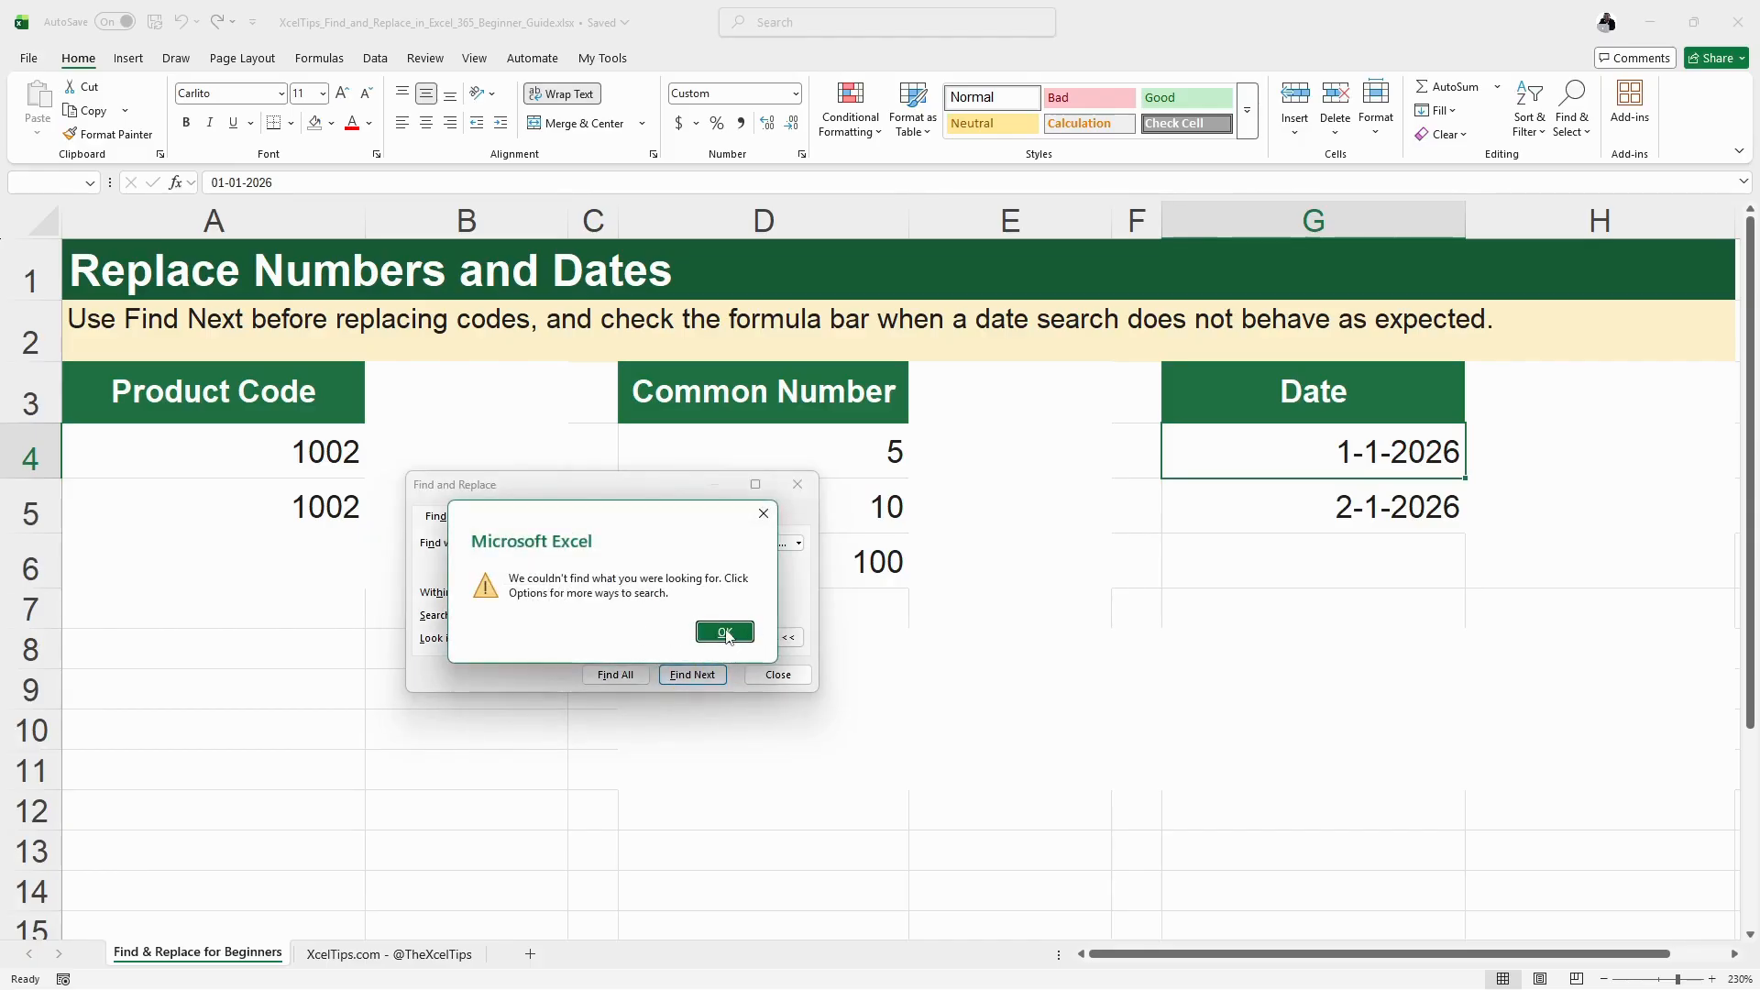
{"action": "left_click", "coordinate": [724, 633]}
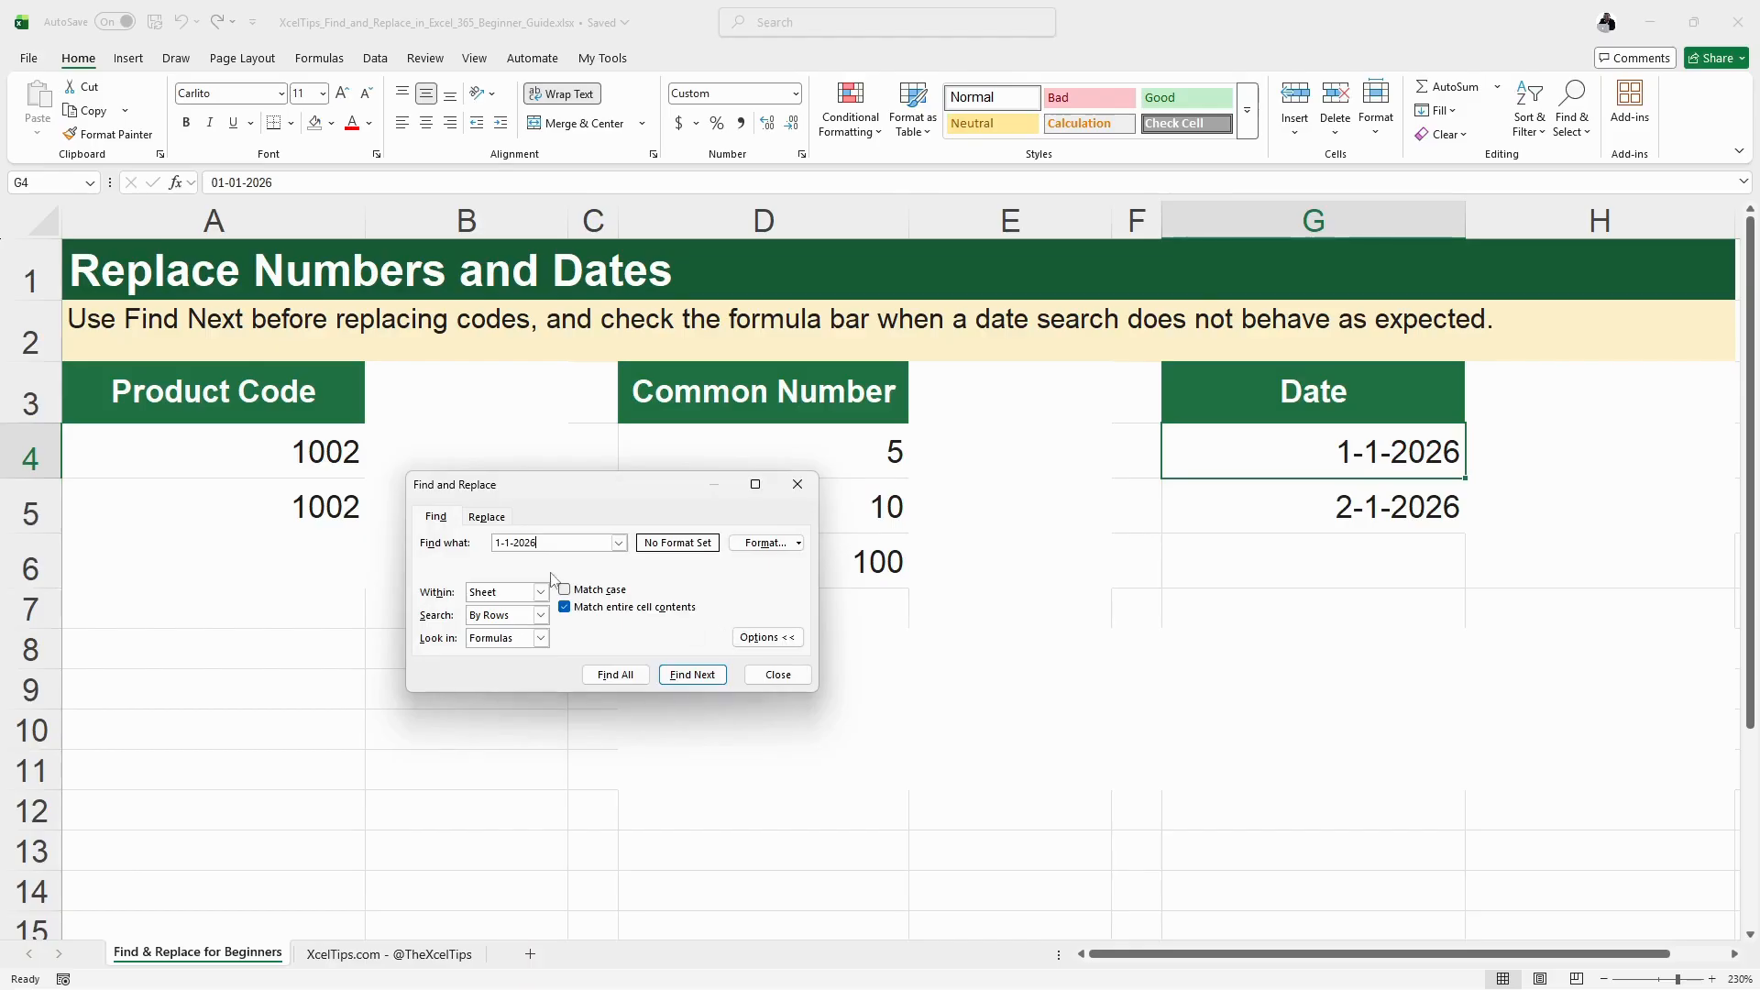
Step: Change the search text to 01-01-2026, as the formula bar writes the date, and find the next match
{"action": "left_click", "coordinate": [496, 542]}
{"action": "type", "text": "0"}
{"action": "left_click", "coordinate": [513, 543]}
{"action": "type", "text": "0"}
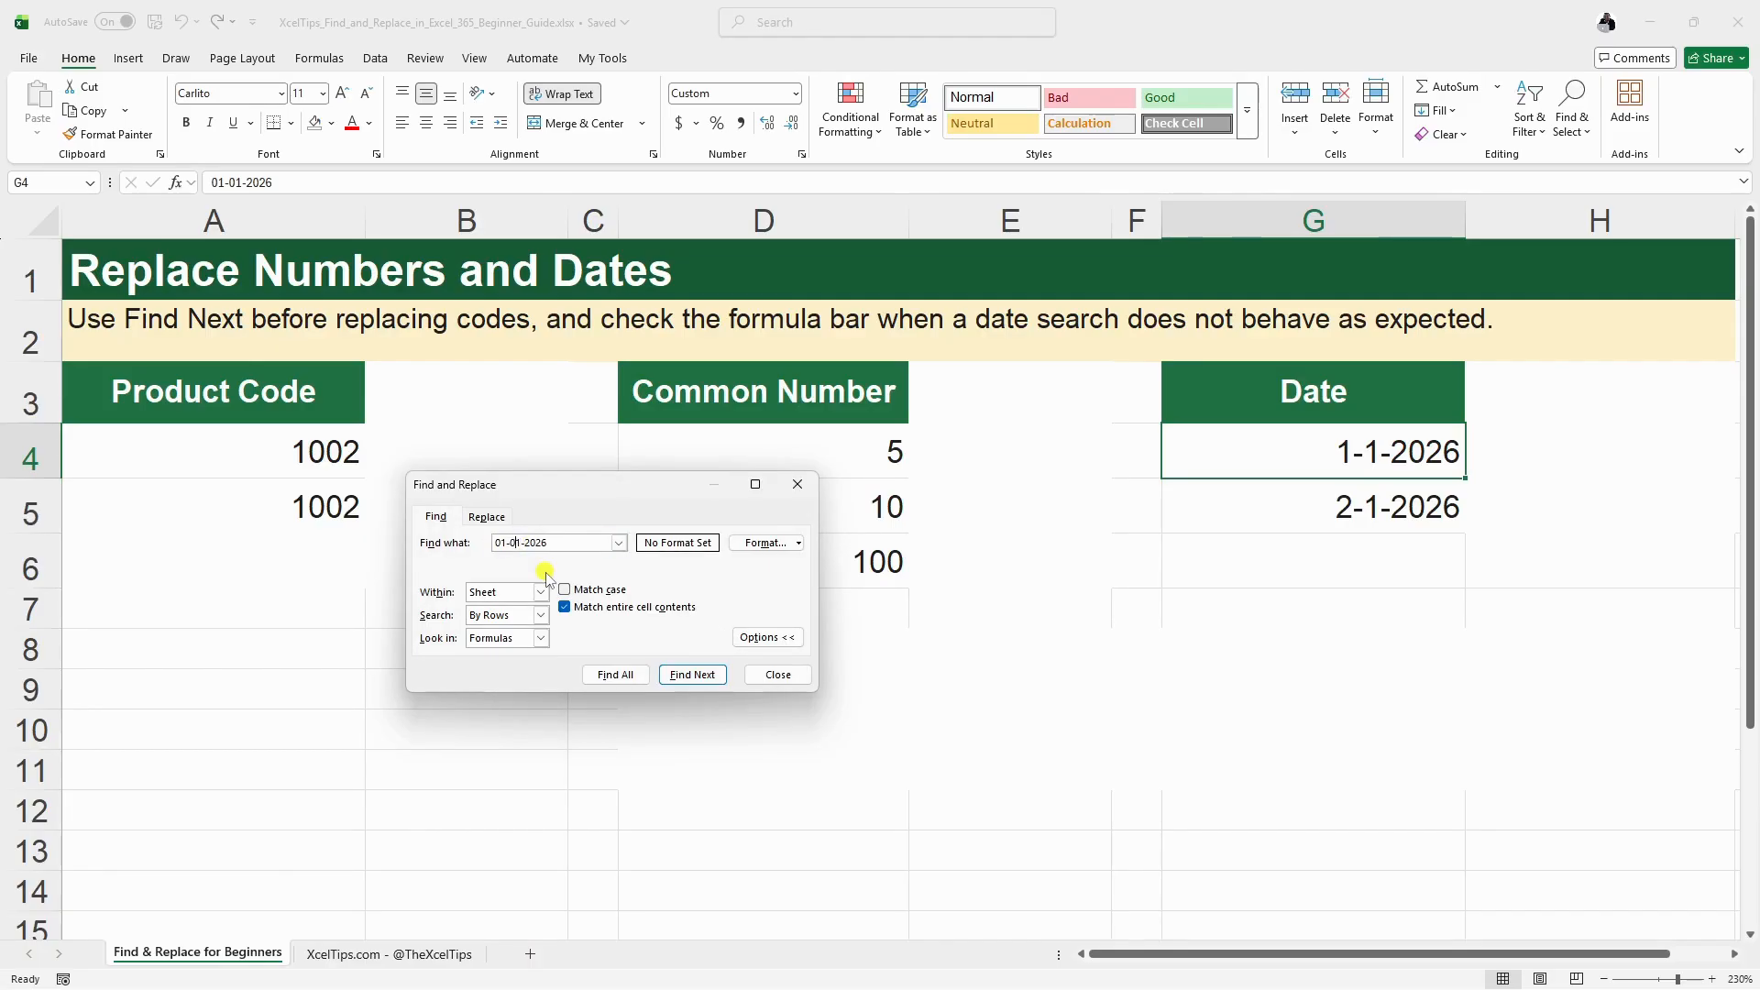
{"action": "left_click", "coordinate": [717, 679]}
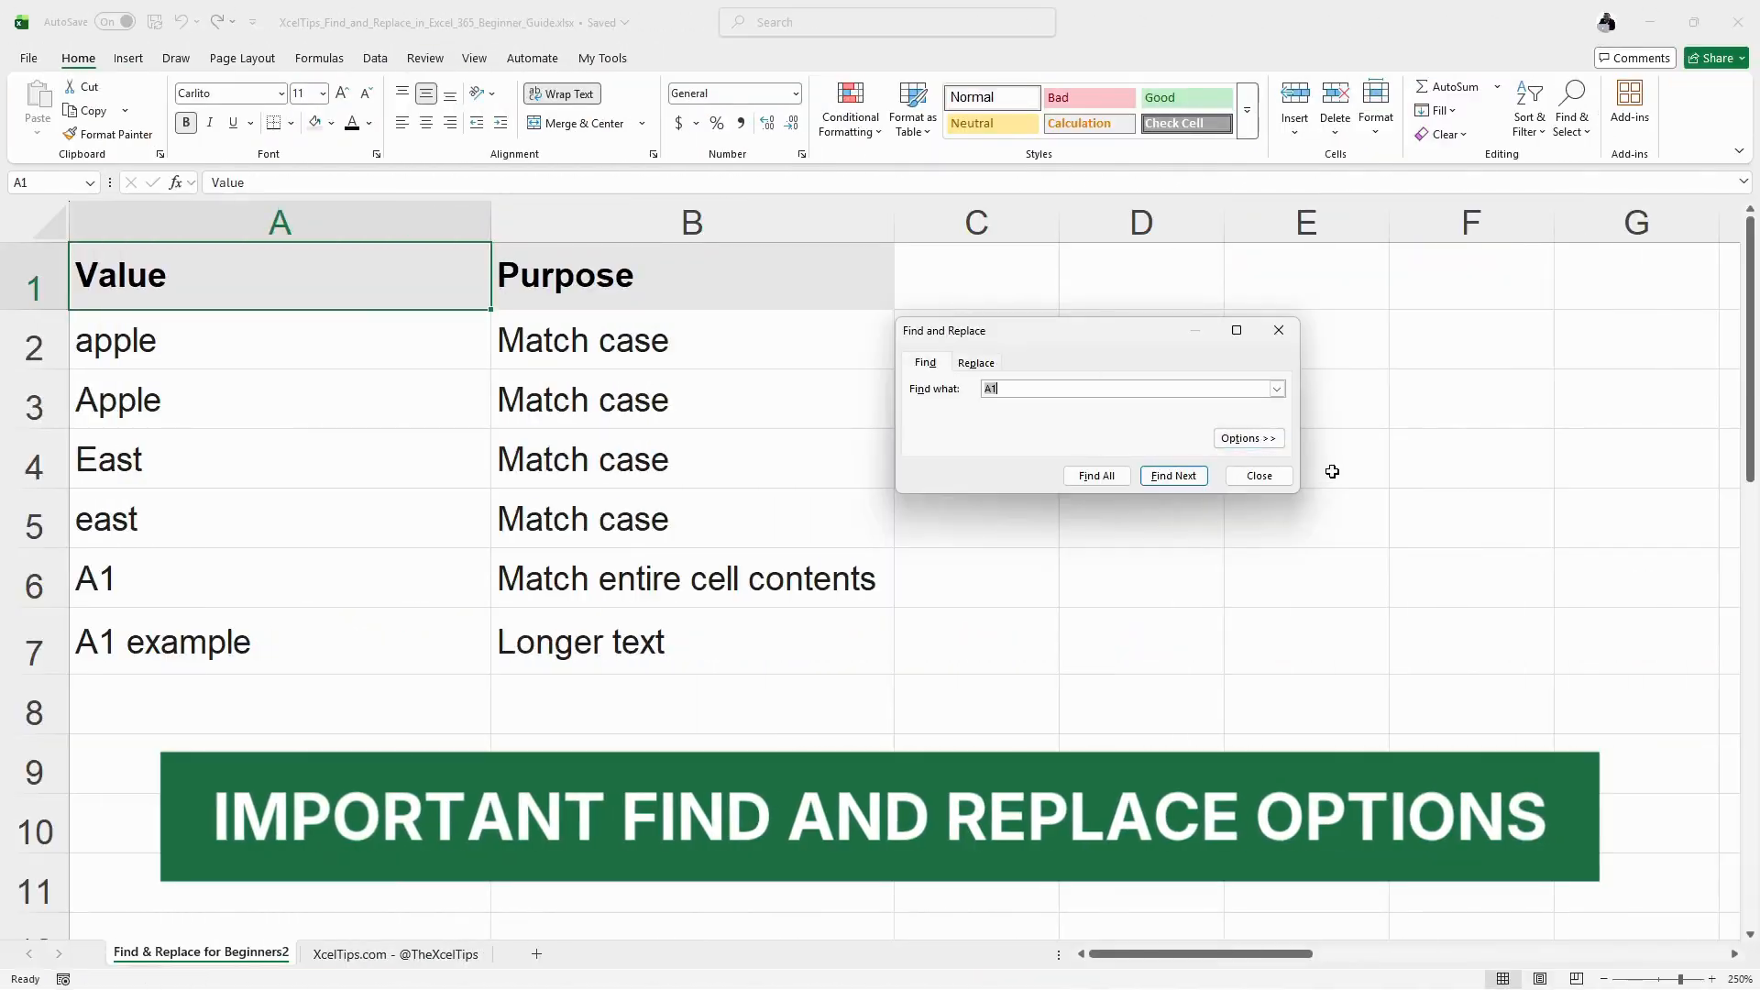
Step: Show the additional search options of the Find dialog on the Value and Purpose sheet
{"action": "left_click", "coordinate": [1259, 439]}
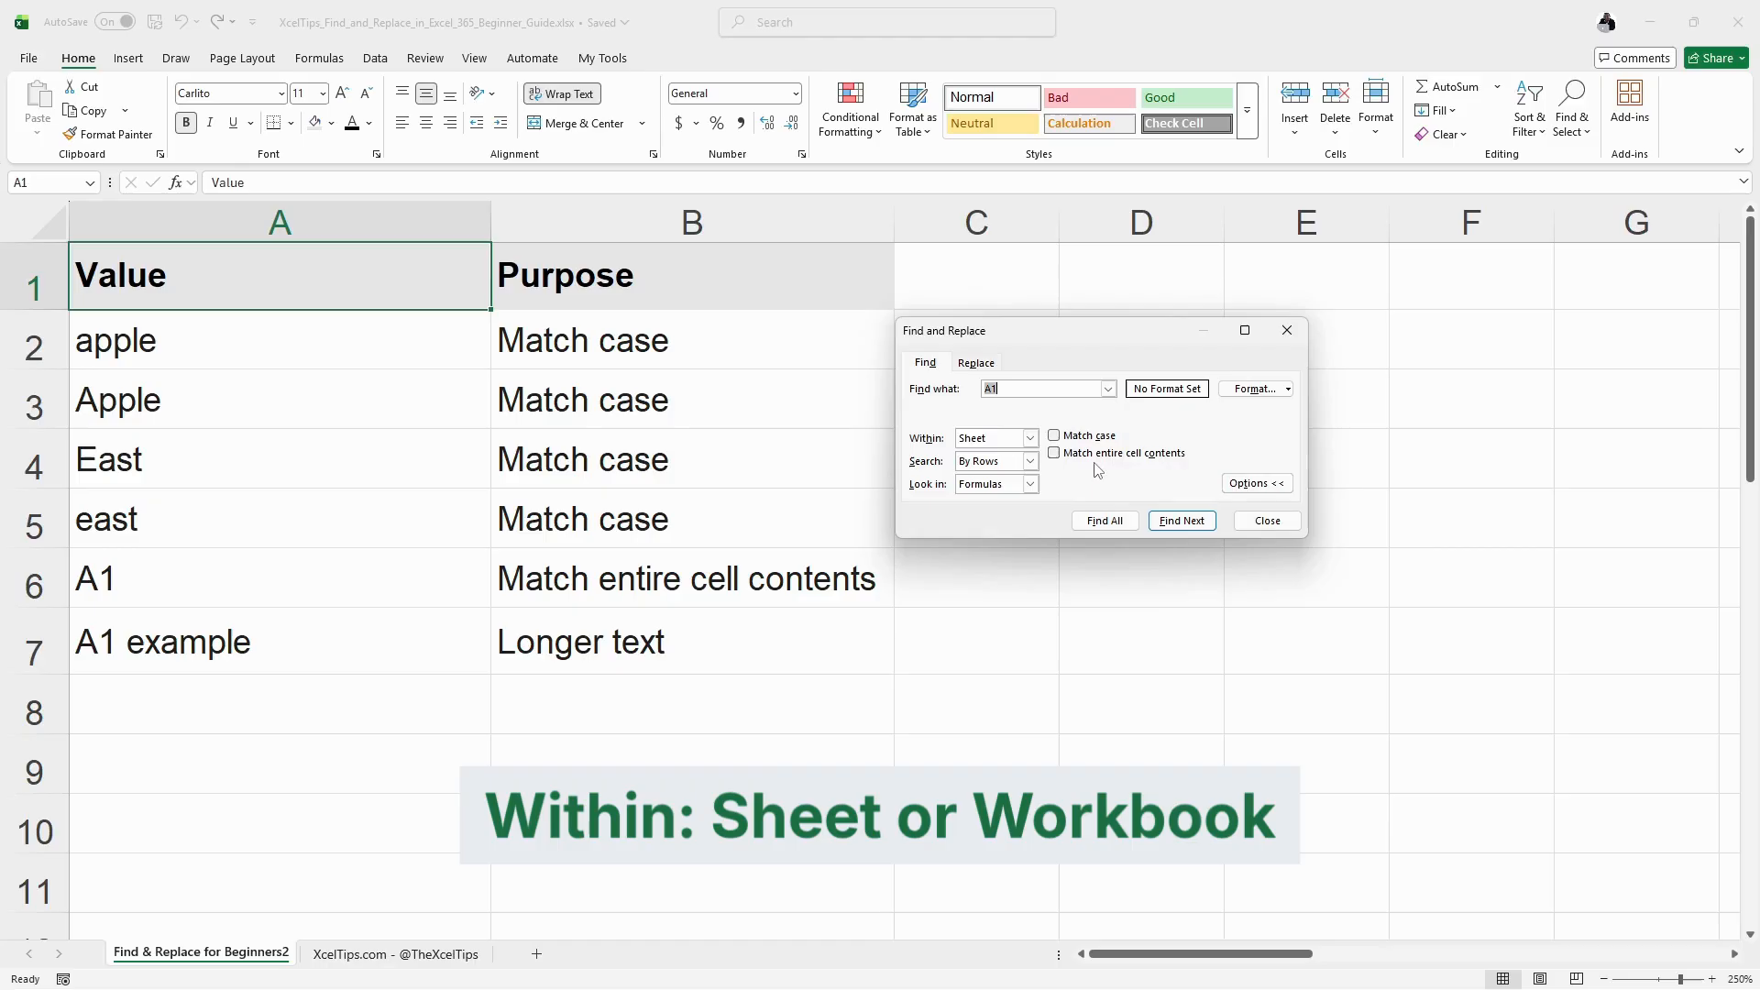
Step: Set the search scope to the whole Workbook, and return it to the current Sheet
{"action": "left_click", "coordinate": [1030, 439]}
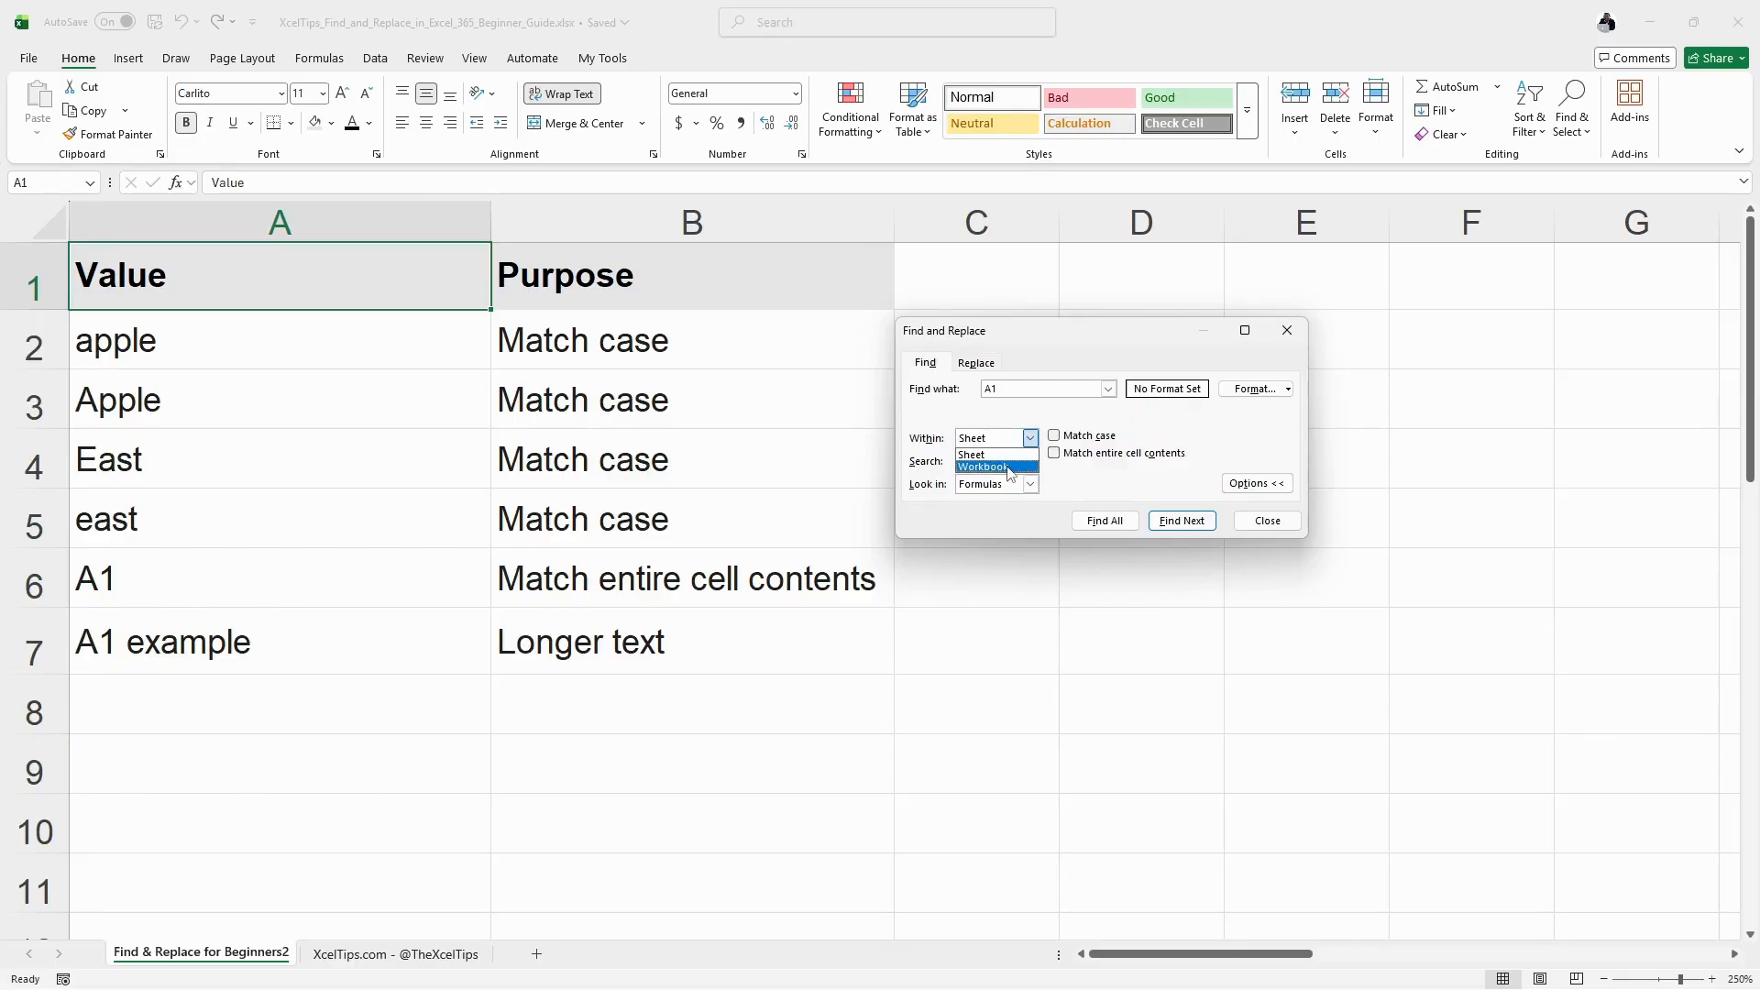
{"action": "left_click", "coordinate": [1009, 468]}
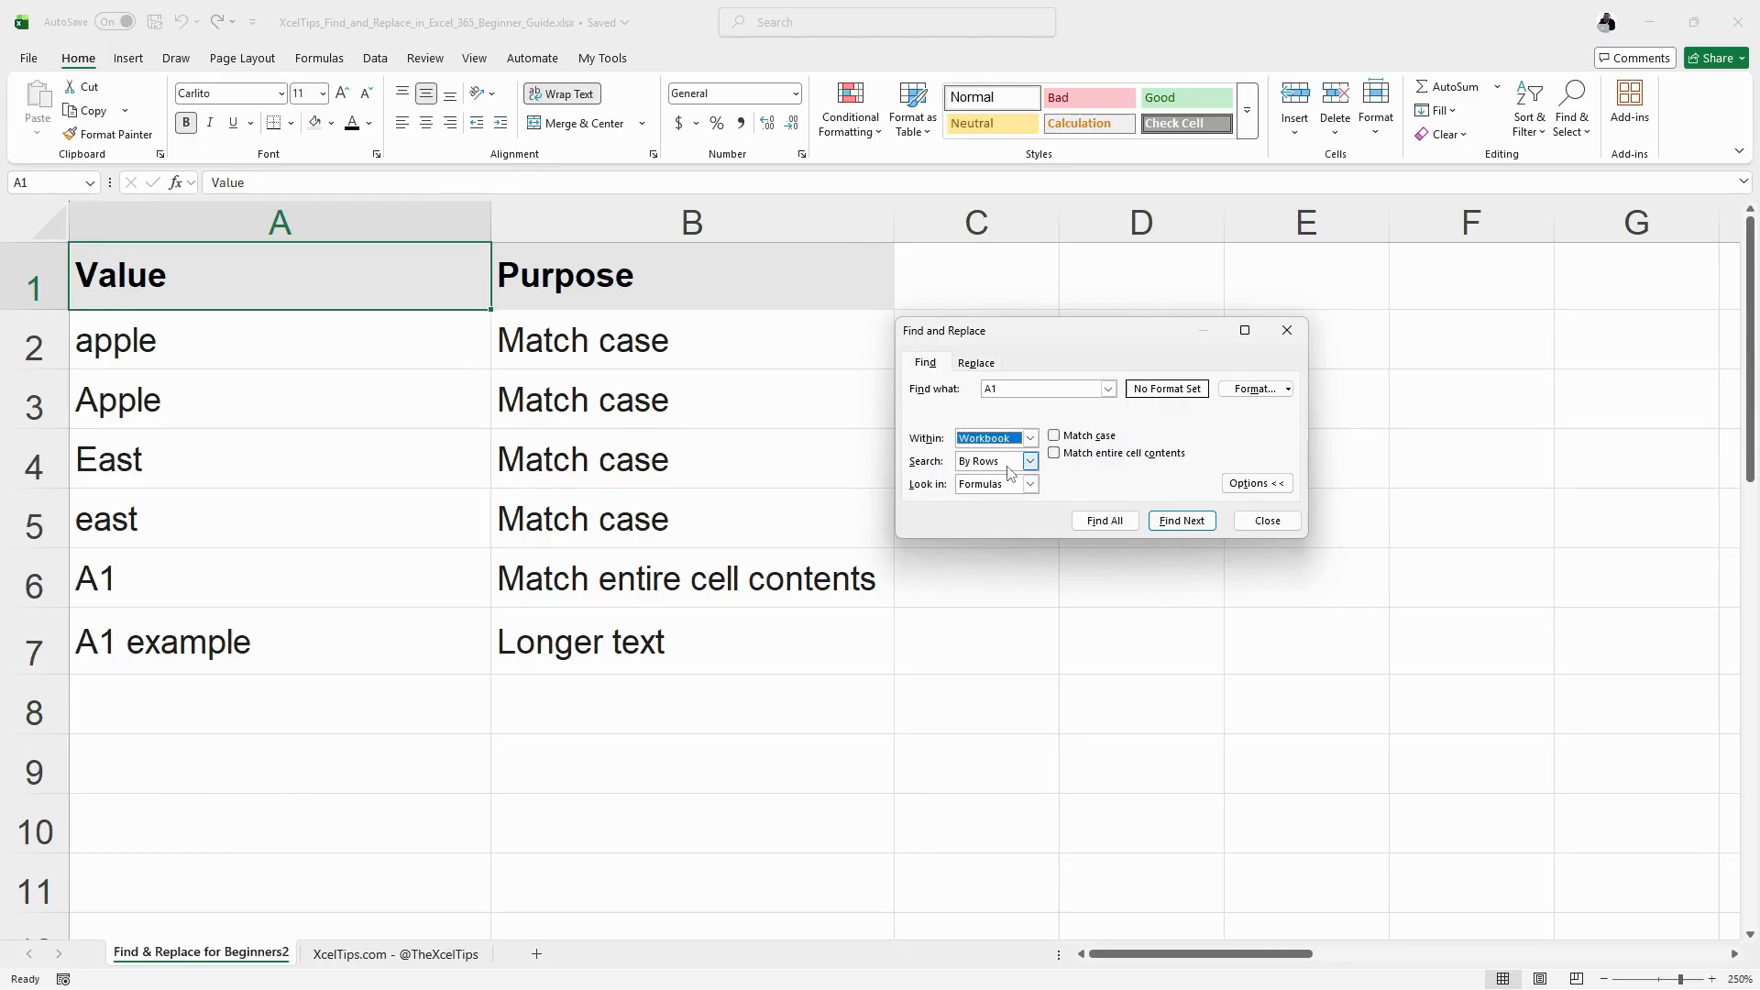
{"action": "left_click", "coordinate": [1030, 439]}
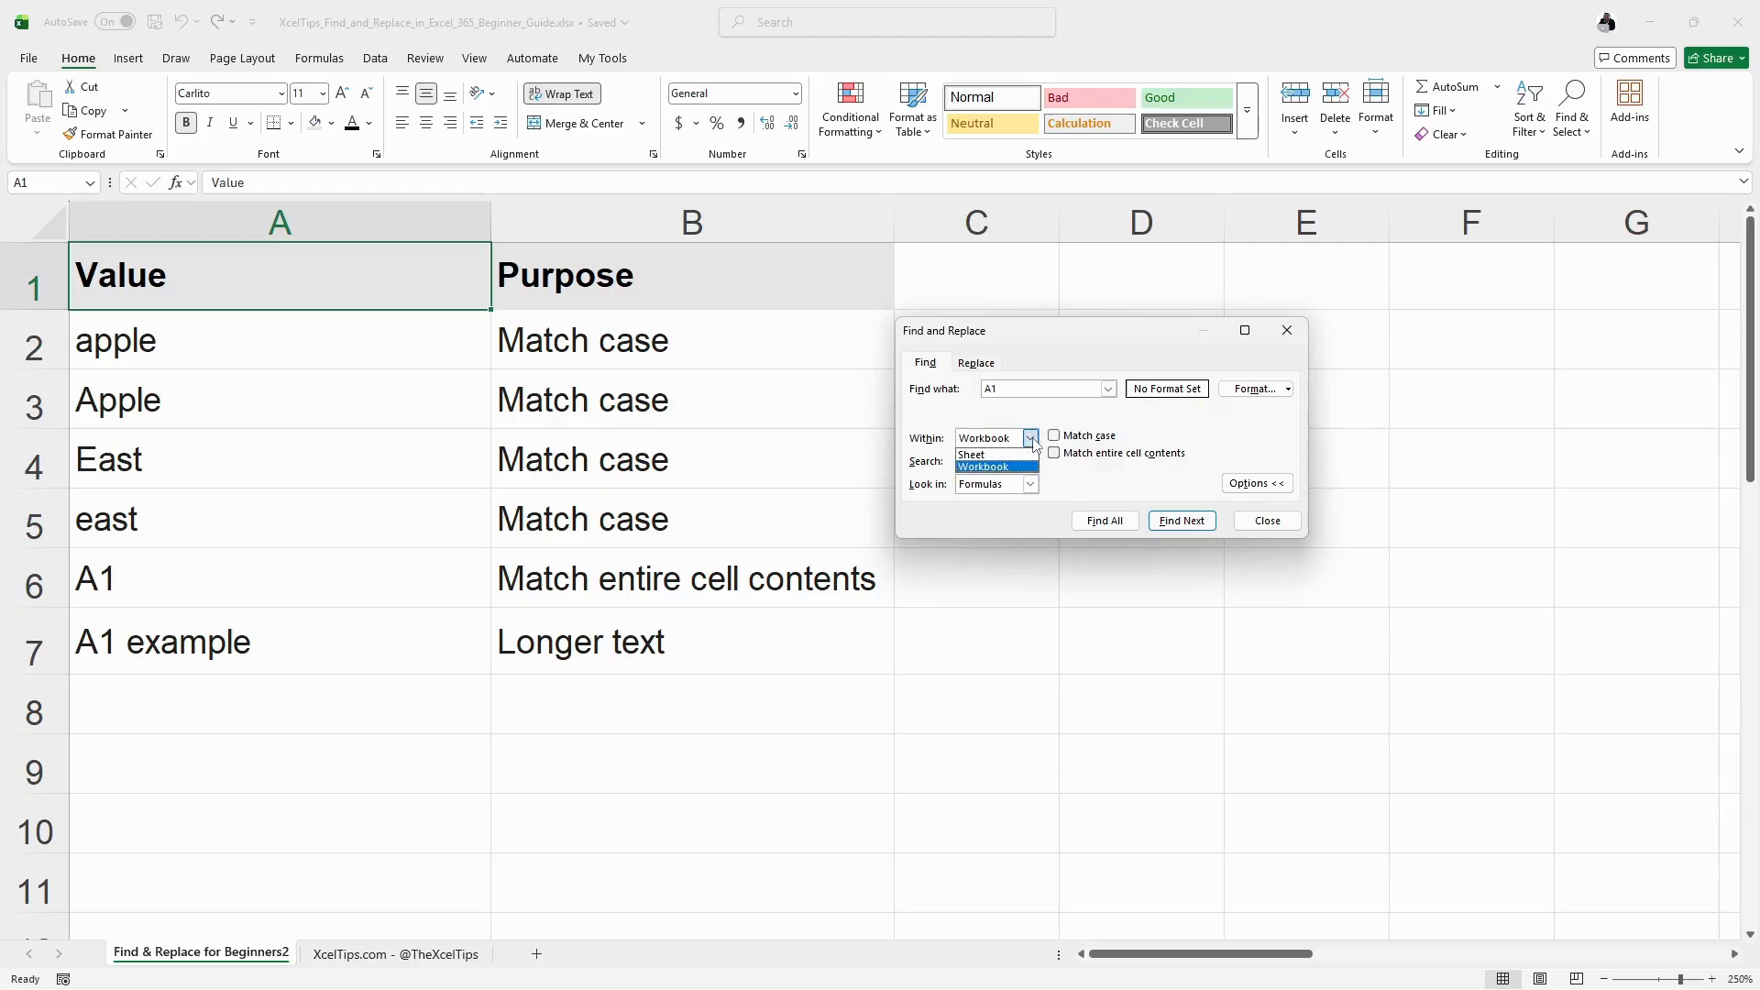
{"action": "left_click", "coordinate": [1013, 456]}
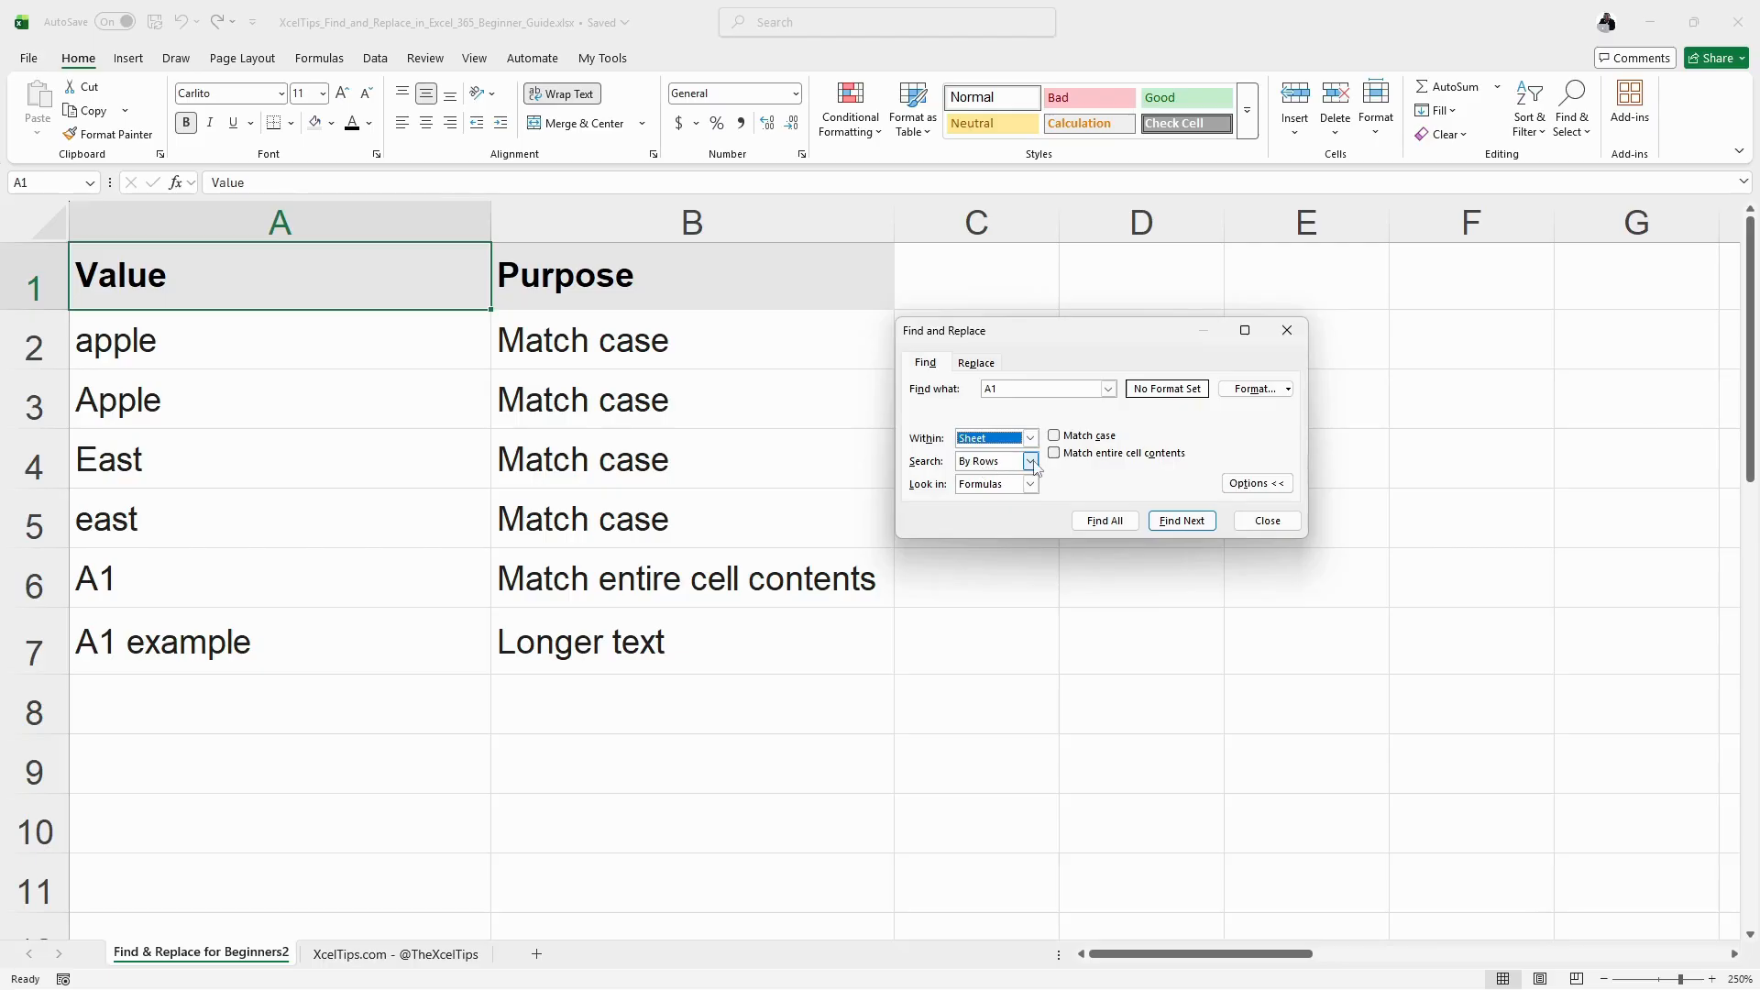
Step: Set the search order to By Rows and make the search look in Values
{"action": "left_click", "coordinate": [1030, 462]}
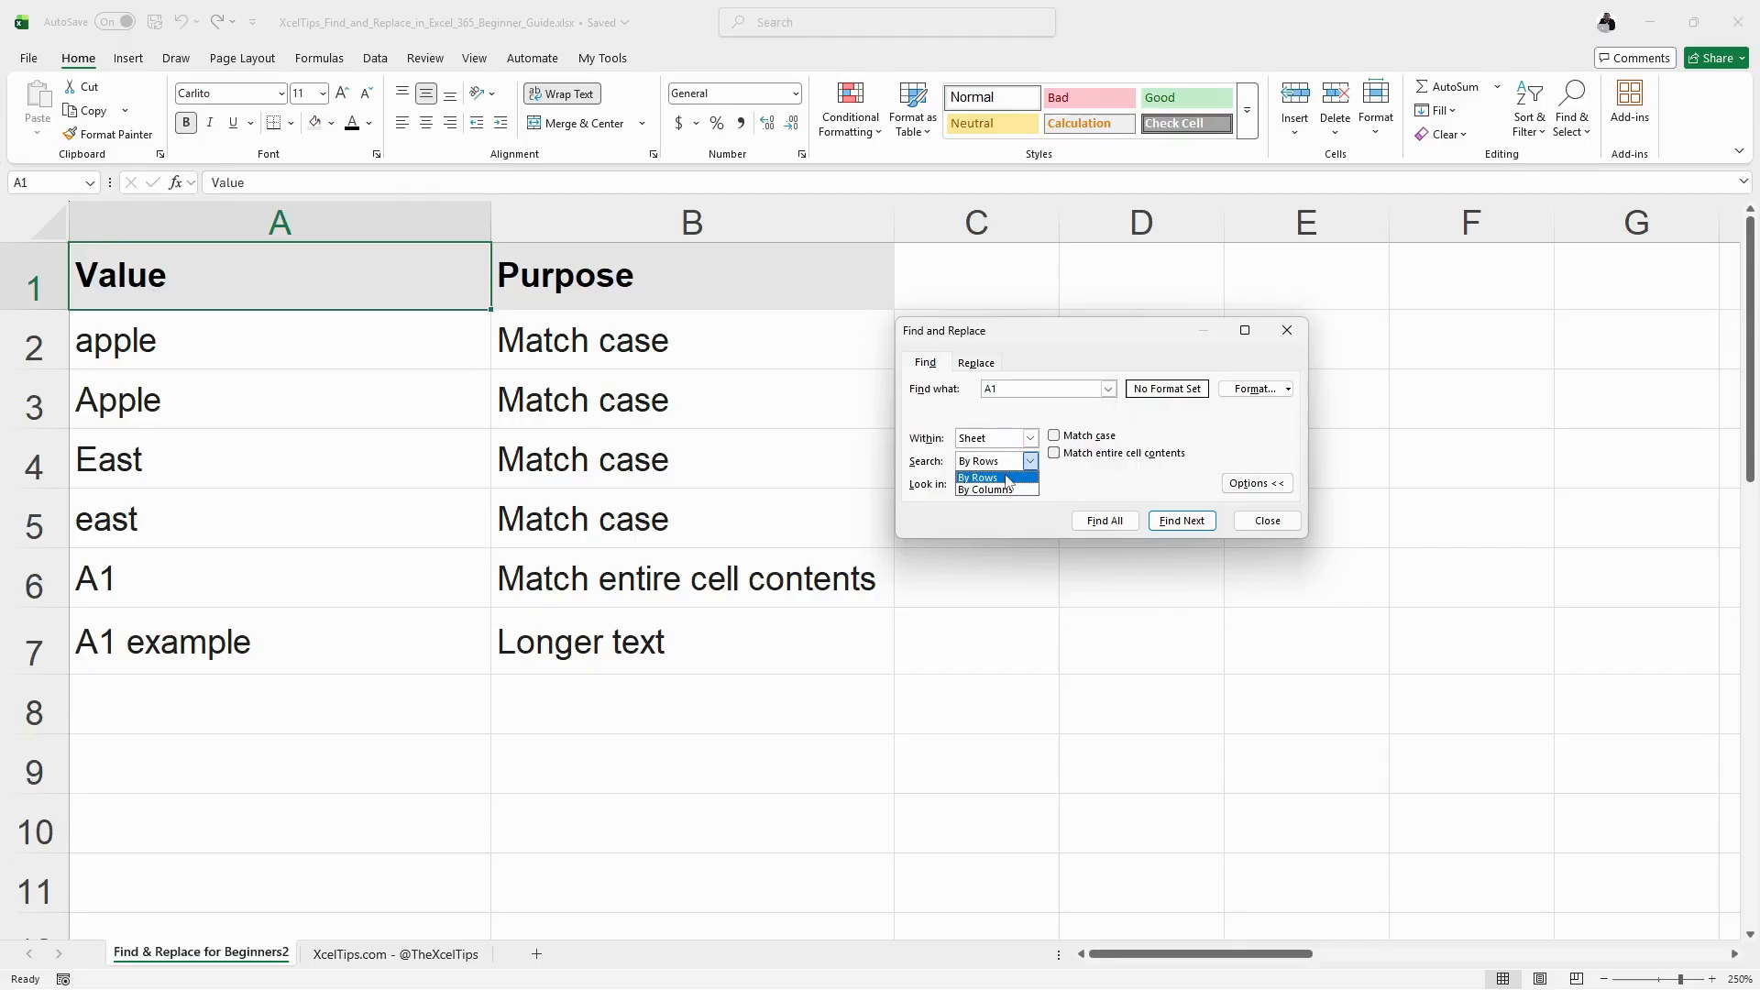
{"action": "left_click", "coordinate": [1008, 479]}
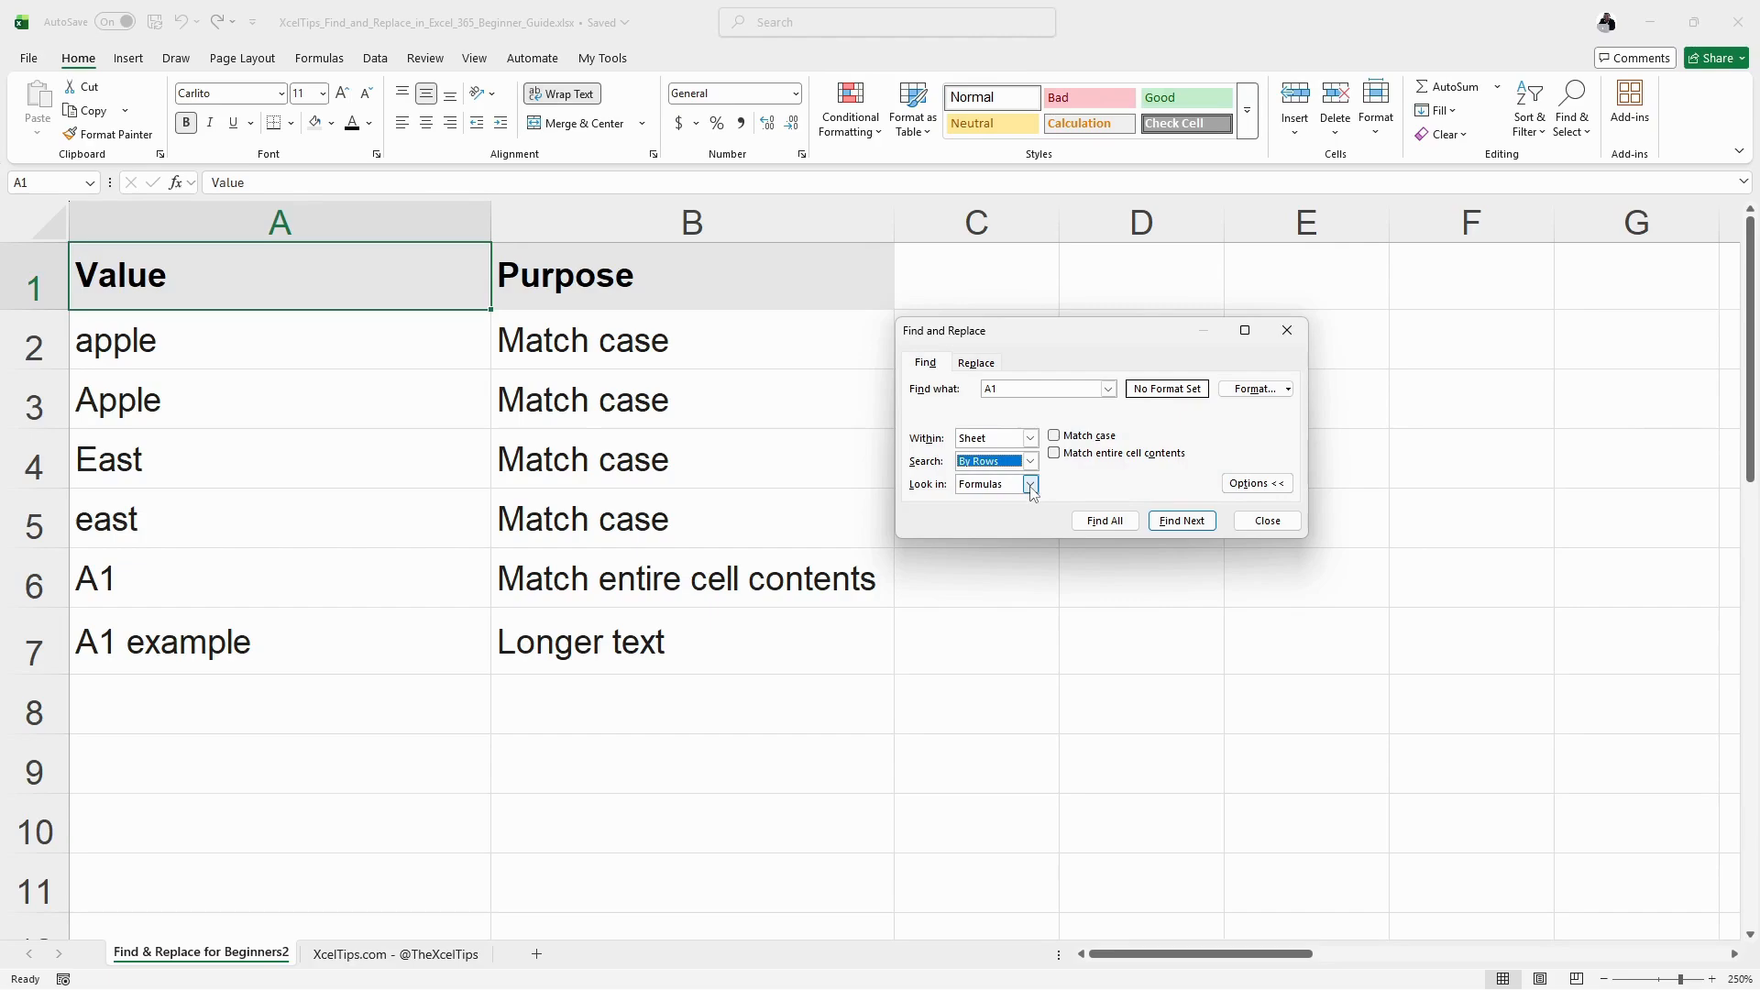
{"action": "left_click", "coordinate": [1030, 485]}
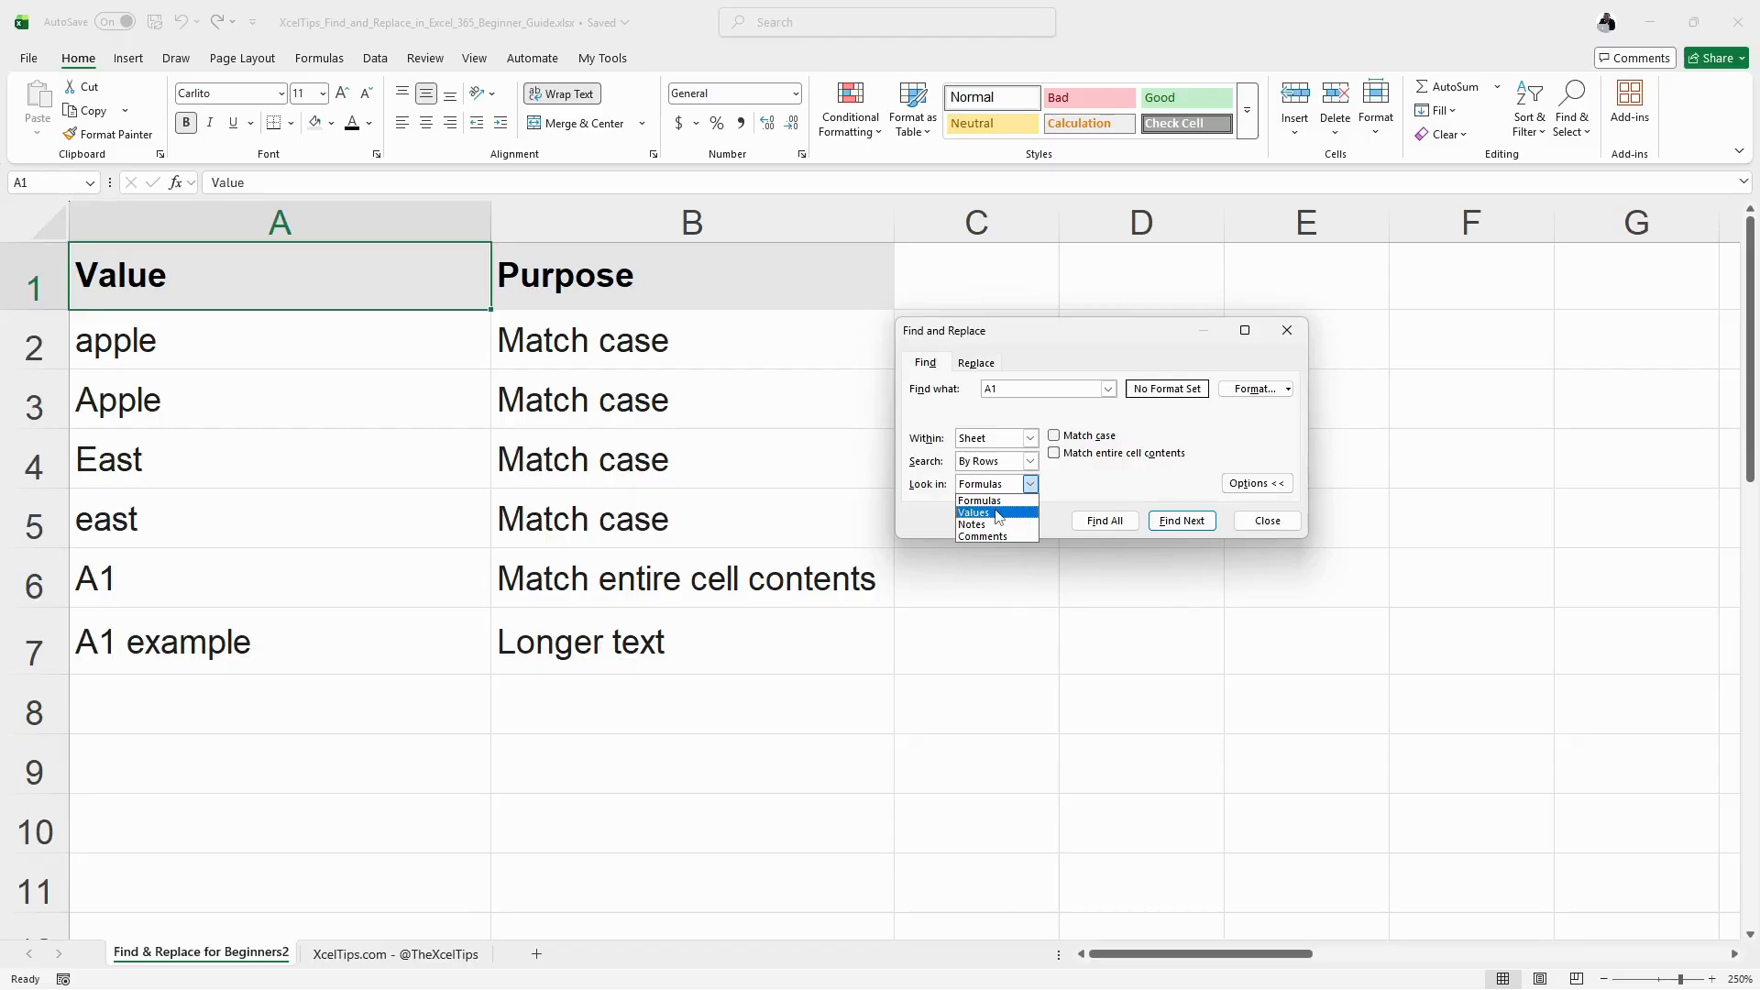
{"action": "left_click", "coordinate": [998, 513]}
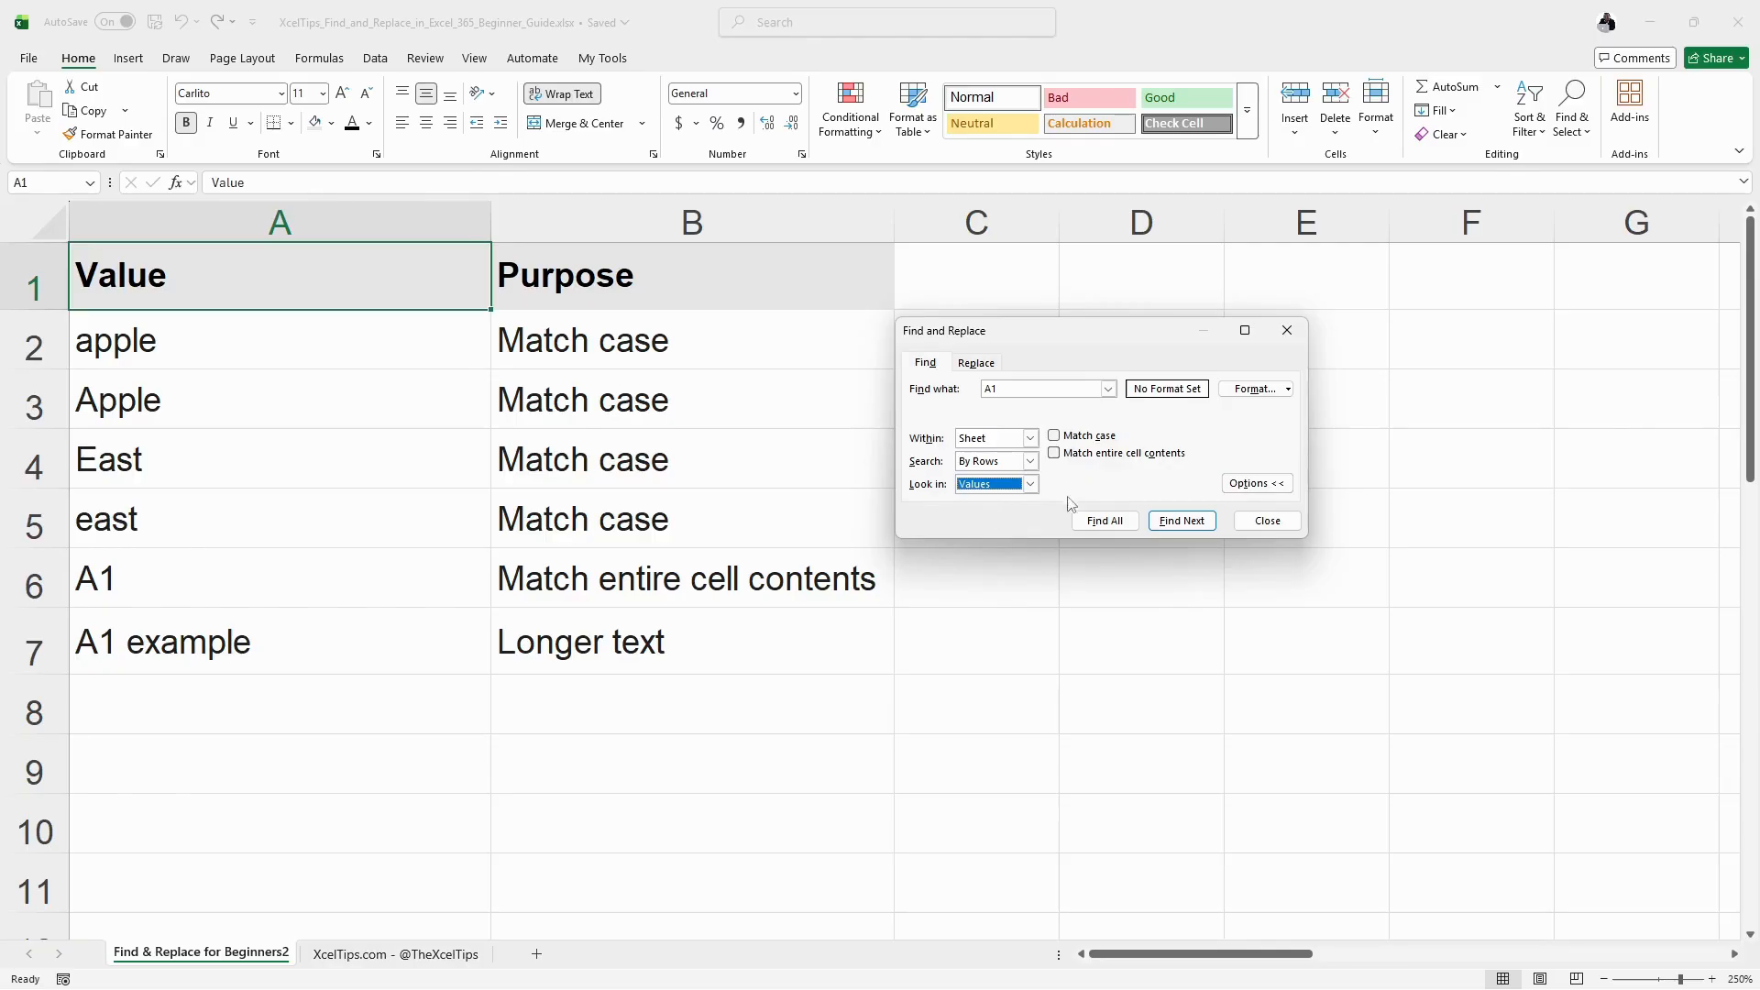
Step: Turn on case matching and step through the matches for lowercase apple on the sheet
{"action": "left_click", "coordinate": [1056, 438]}
{"action": "left_click_drag", "start_coordinate": [1012, 390], "coordinate": [945, 395]}
{"action": "type", "text": "apple"}
{"action": "left_click", "coordinate": [1181, 523]}
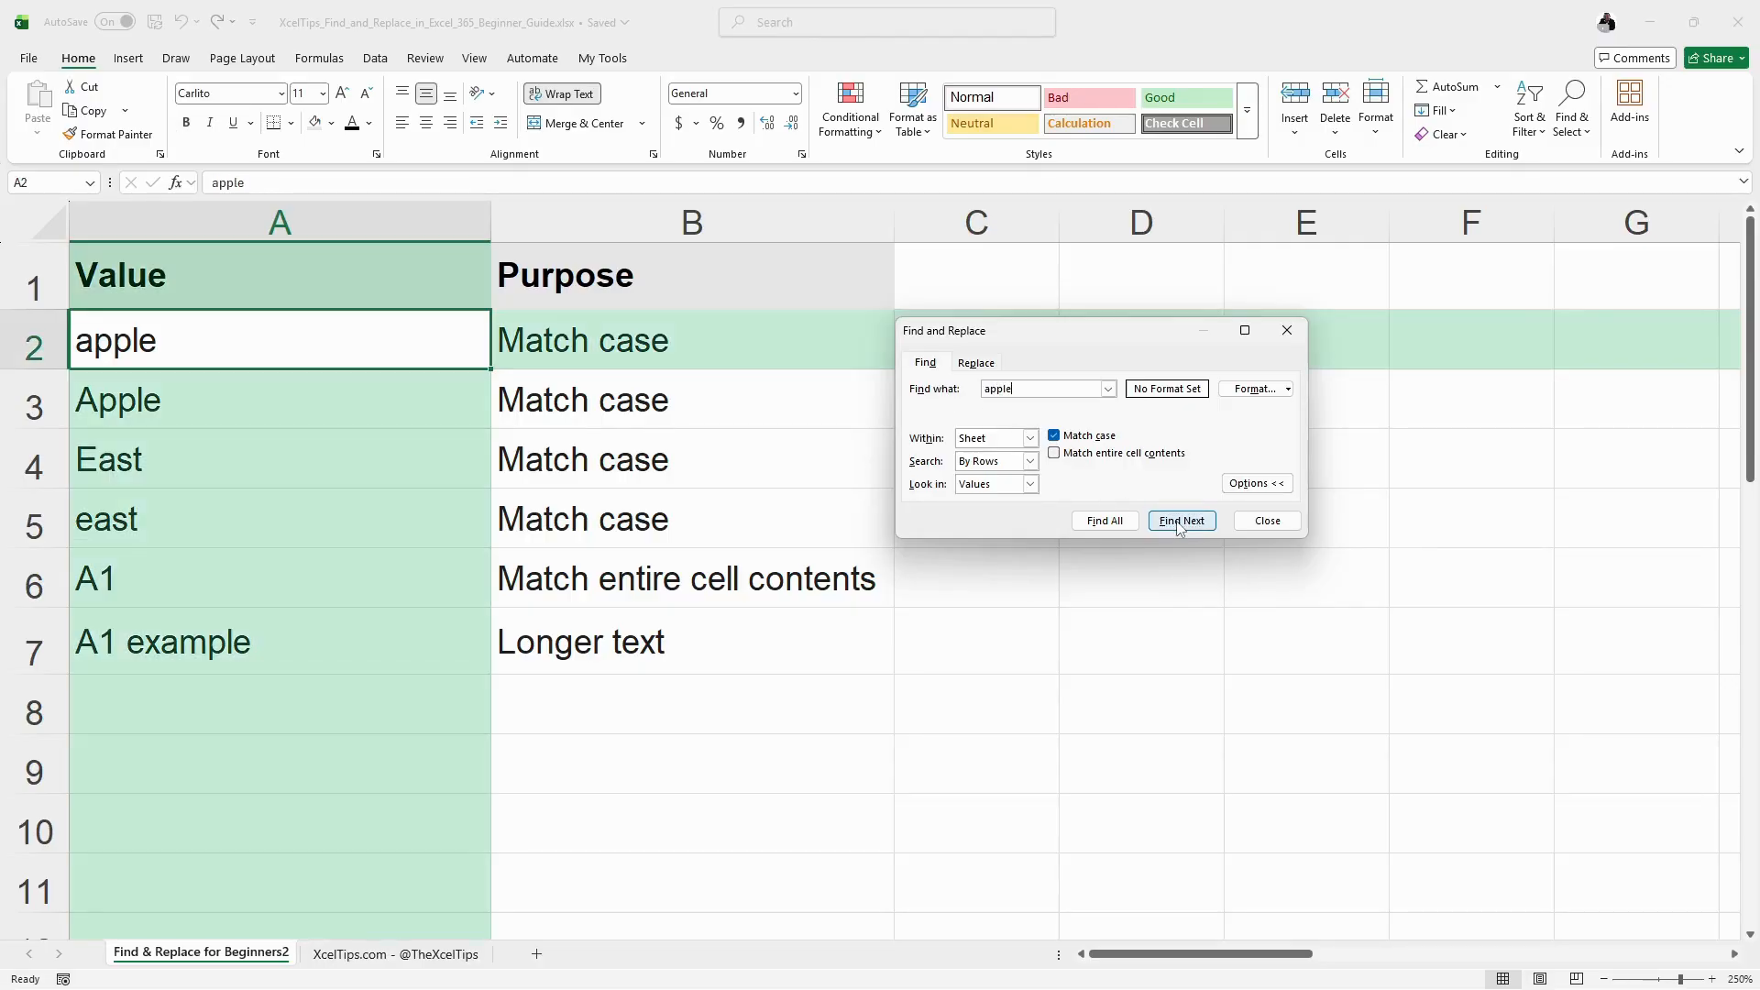
{"action": "left_click", "coordinate": [1181, 523]}
{"action": "left_click", "coordinate": [1180, 523]}
{"action": "left_click", "coordinate": [1181, 522]}
{"action": "left_click", "coordinate": [1181, 522]}
{"action": "left_click", "coordinate": [1180, 522]}
Step: Change the search text to East with a capital E and step through its case-sensitive matches
{"action": "left_click_drag", "start_coordinate": [1042, 388], "coordinate": [902, 392]}
{"action": "left_click", "coordinate": [1189, 521]}
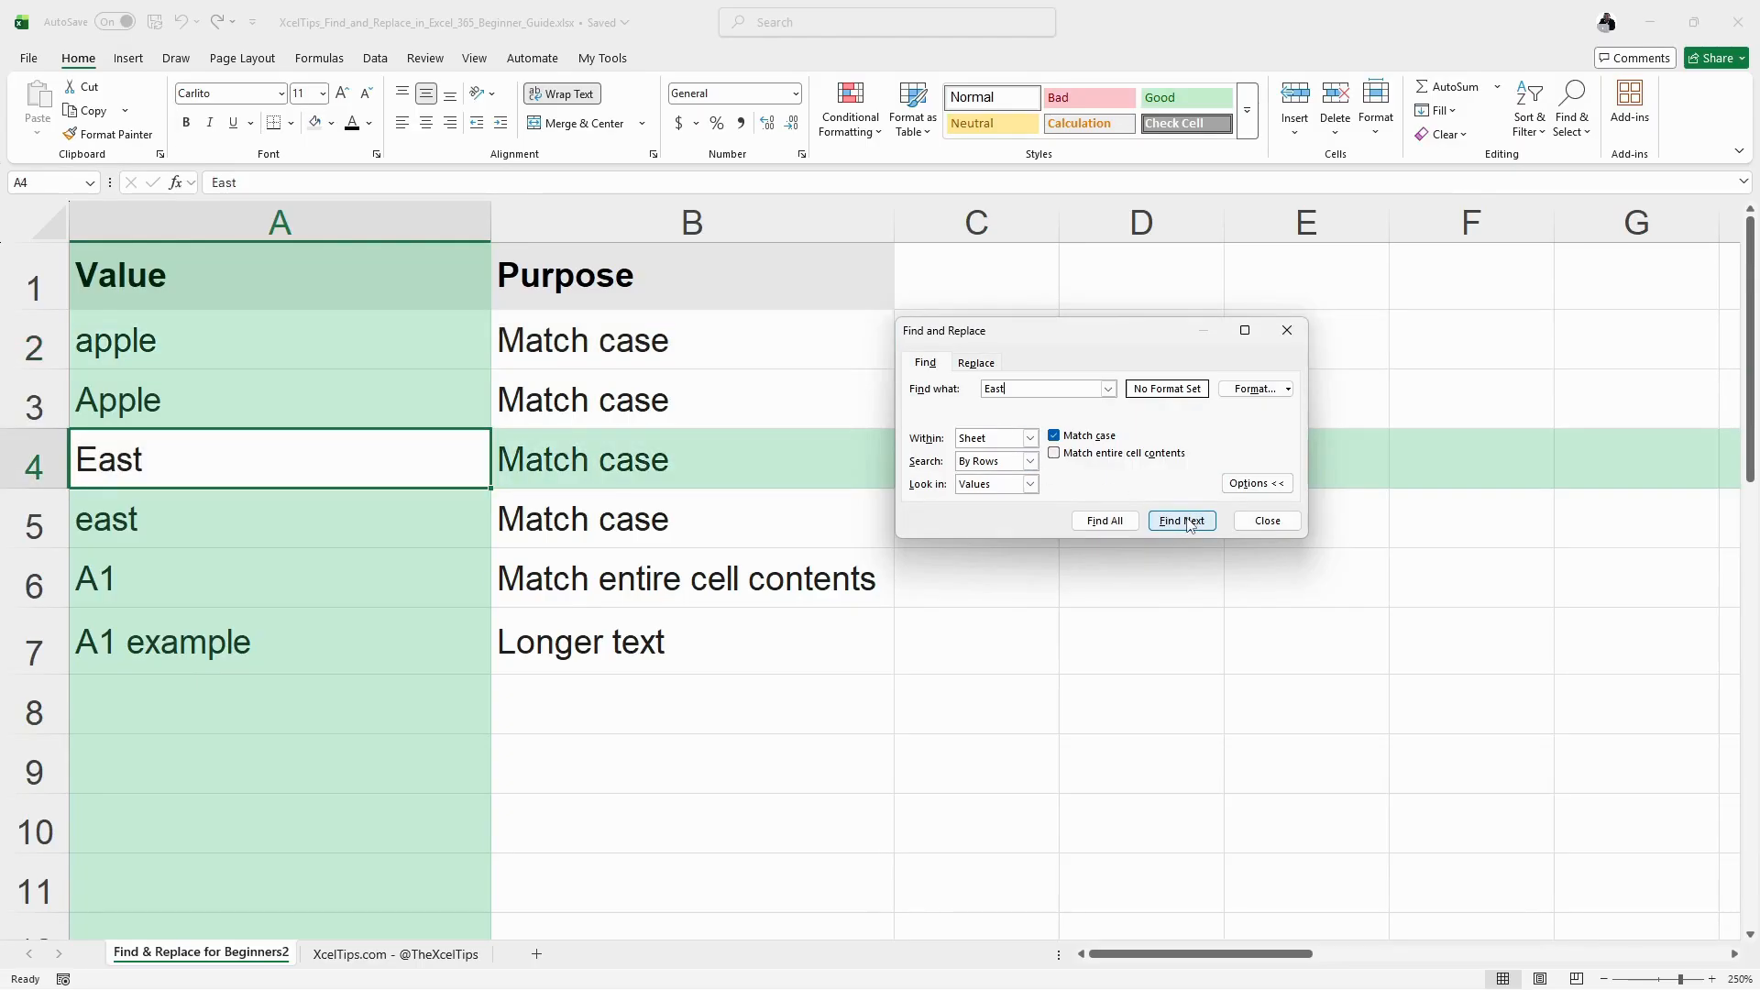
{"action": "left_click", "coordinate": [1189, 525]}
{"action": "left_click", "coordinate": [1189, 523]}
{"action": "left_click", "coordinate": [1189, 522]}
{"action": "left_click", "coordinate": [1189, 523]}
{"action": "left_click", "coordinate": [1189, 523]}
{"action": "left_click", "coordinate": [1189, 522]}
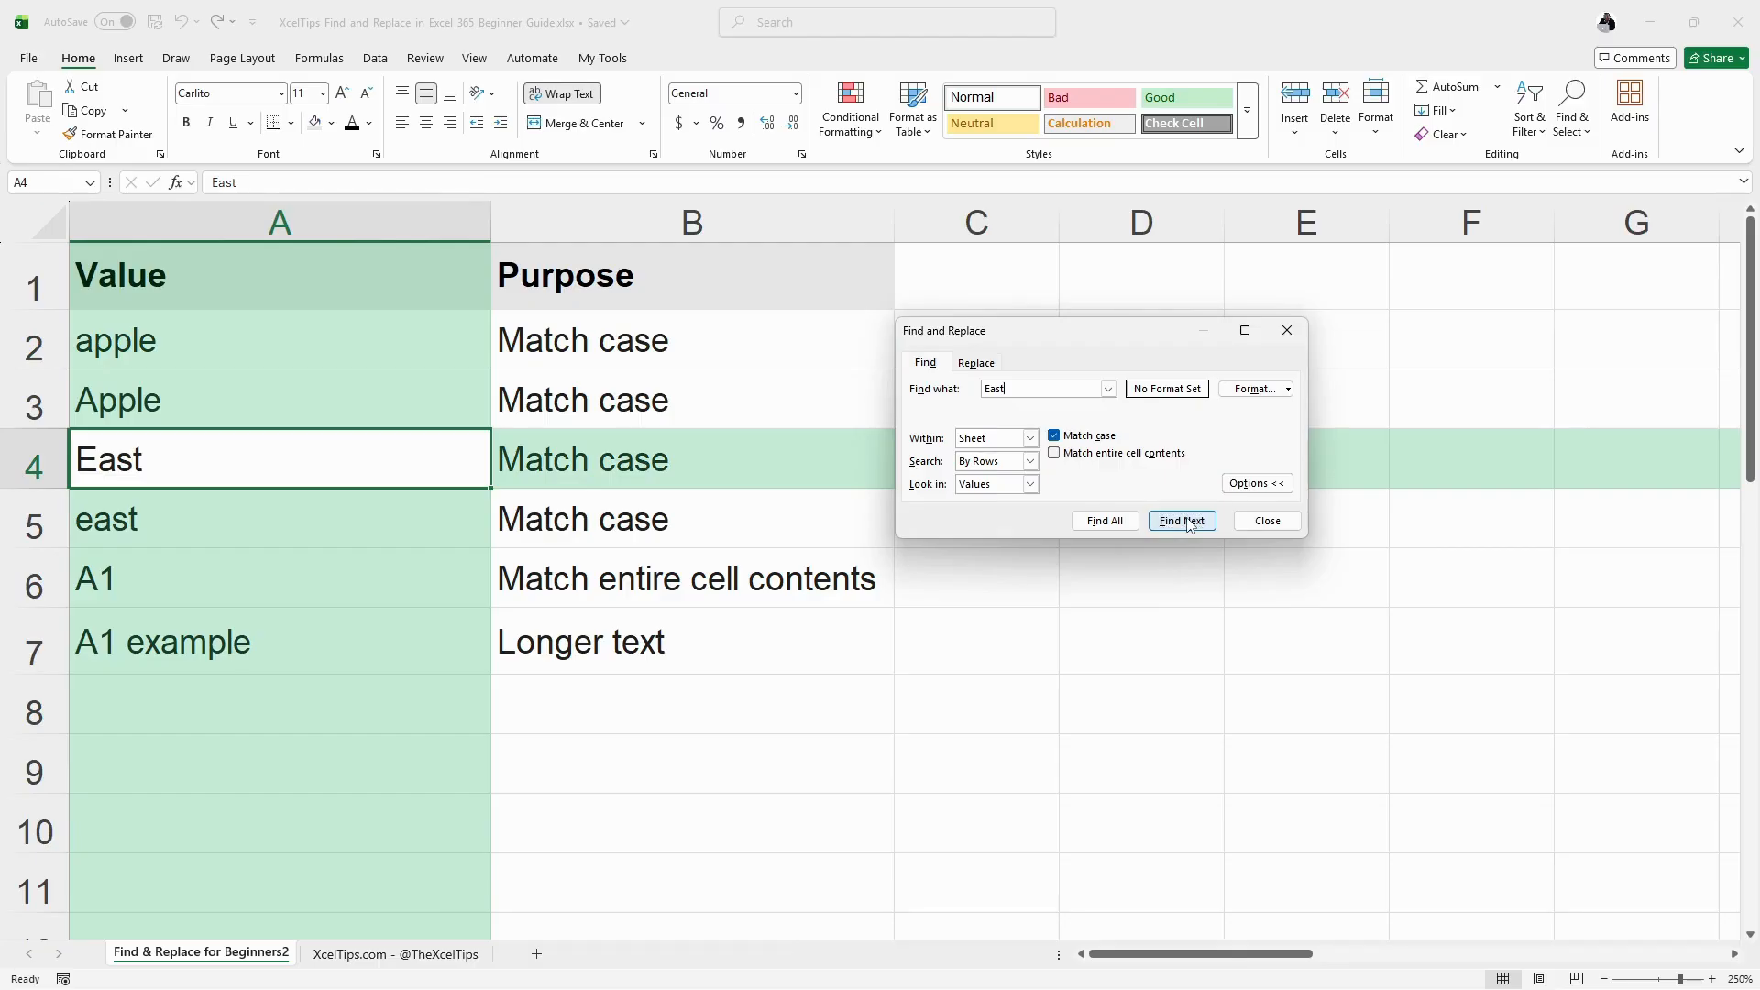
Step: Change the search text to lowercase east and find its case-sensitive matches
{"action": "double_click", "coordinate": [993, 389]}
{"action": "type", "text": "east"}
{"action": "left_click", "coordinate": [1189, 521]}
{"action": "left_click", "coordinate": [1191, 523]}
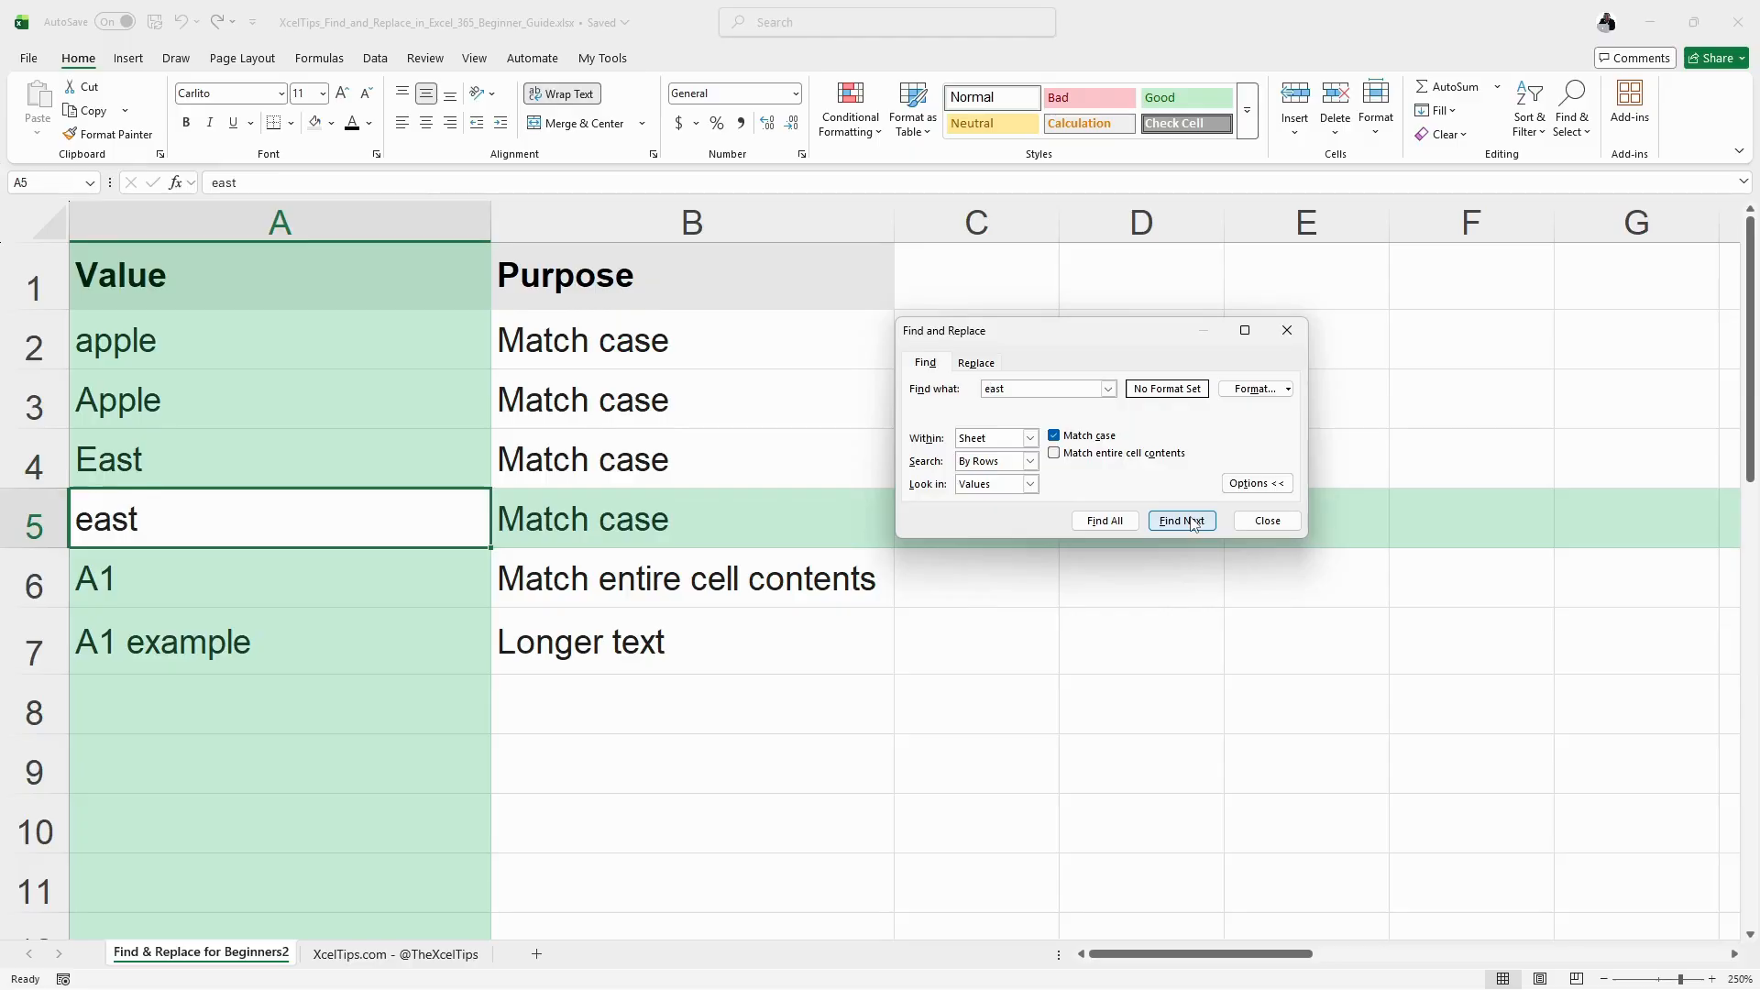
Step: Turn off case matching and step through all matches for east regardless of capitalization
{"action": "left_click", "coordinate": [1055, 437]}
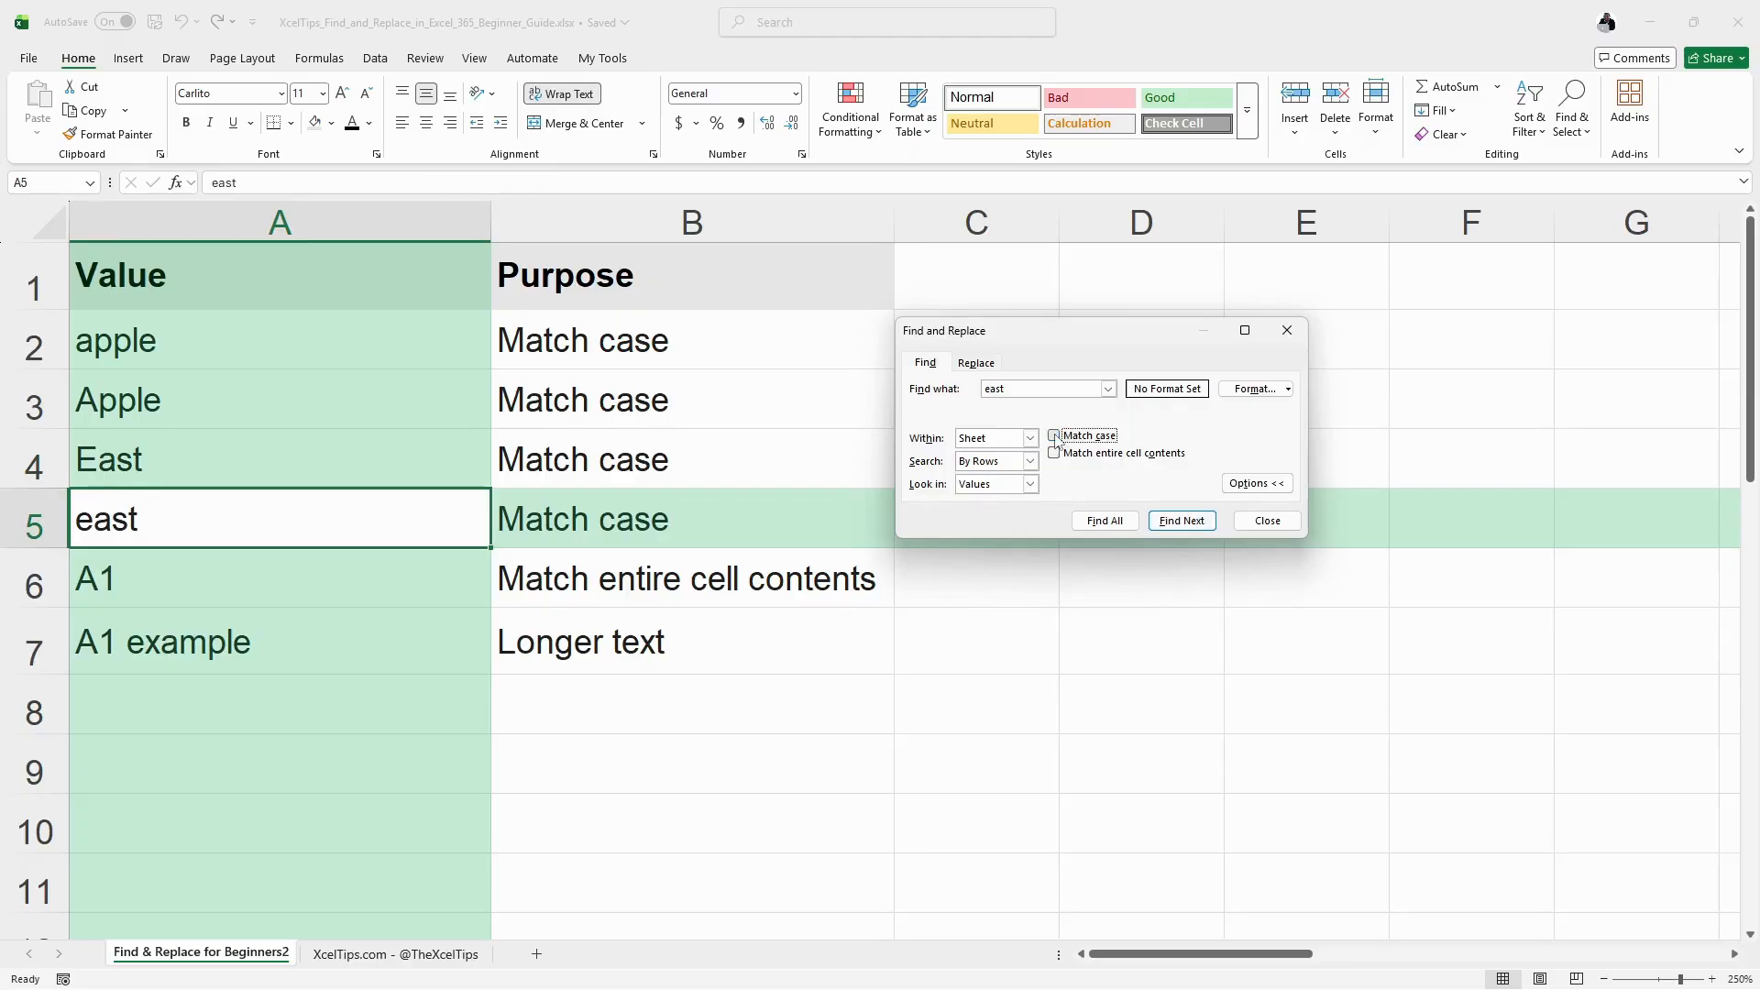
{"action": "left_click", "coordinate": [1183, 522]}
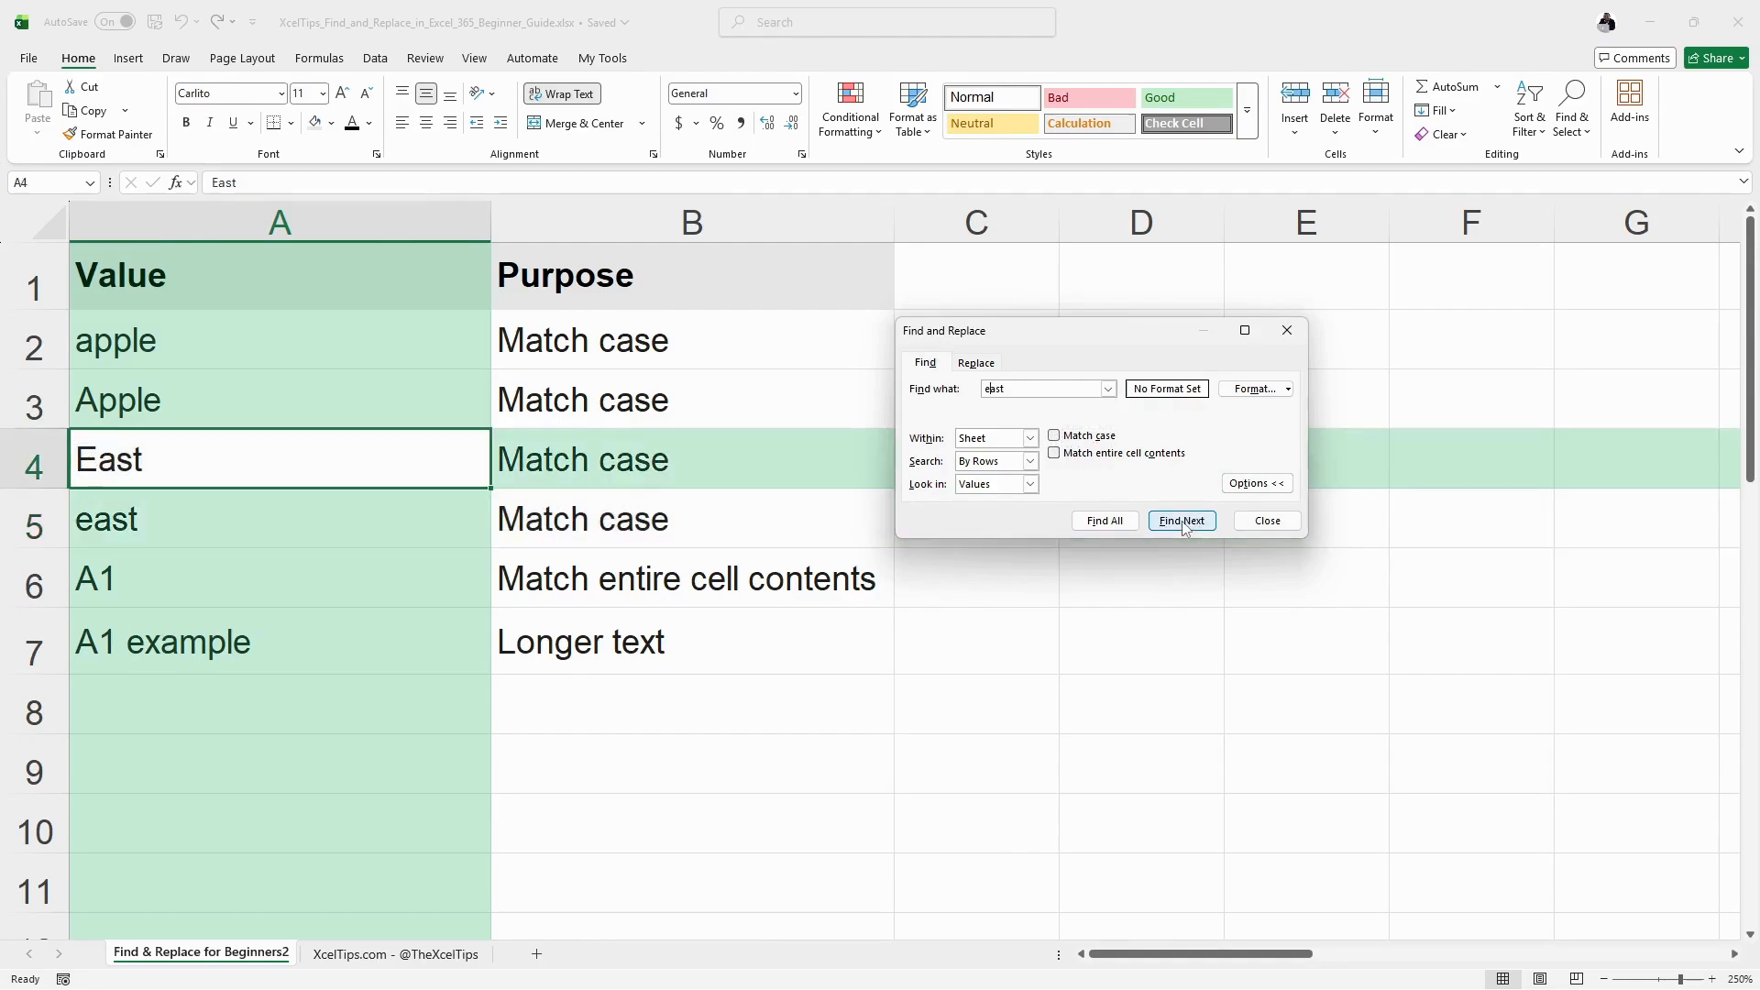
{"action": "left_click", "coordinate": [1182, 522]}
{"action": "left_click", "coordinate": [1182, 522]}
{"action": "left_click", "coordinate": [1183, 521]}
{"action": "left_click", "coordinate": [1183, 522]}
{"action": "left_click", "coordinate": [1183, 521]}
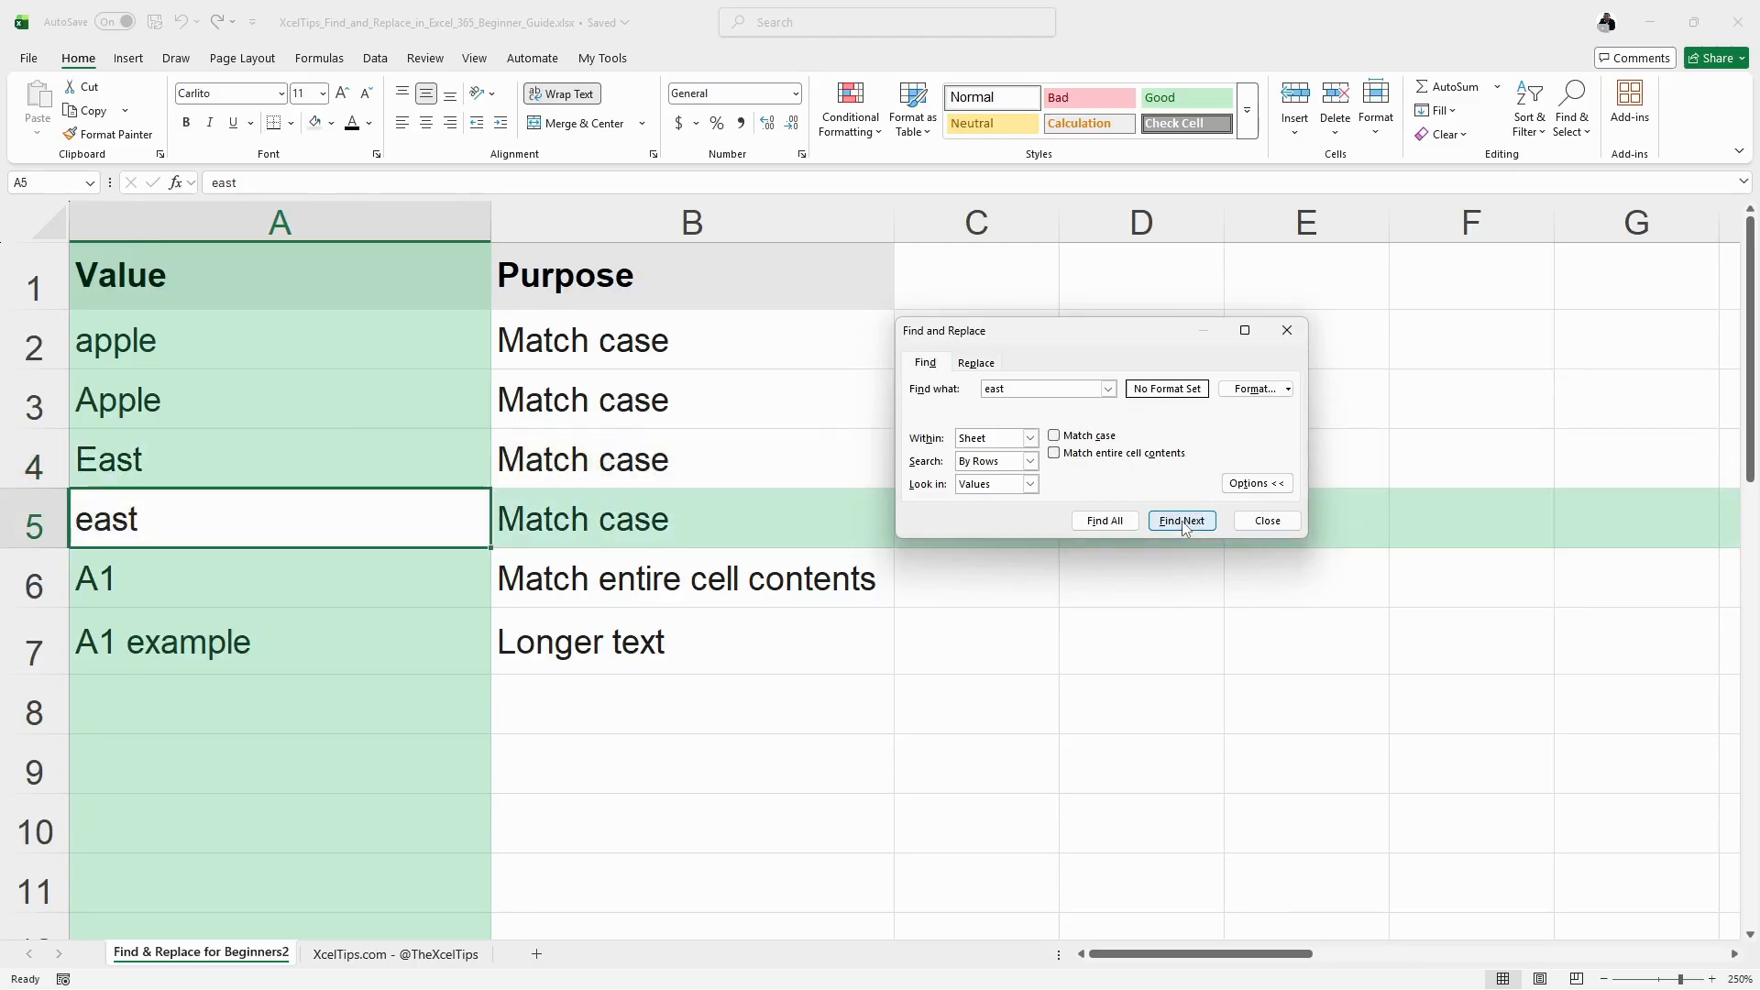
{"action": "left_click", "coordinate": [1183, 521]}
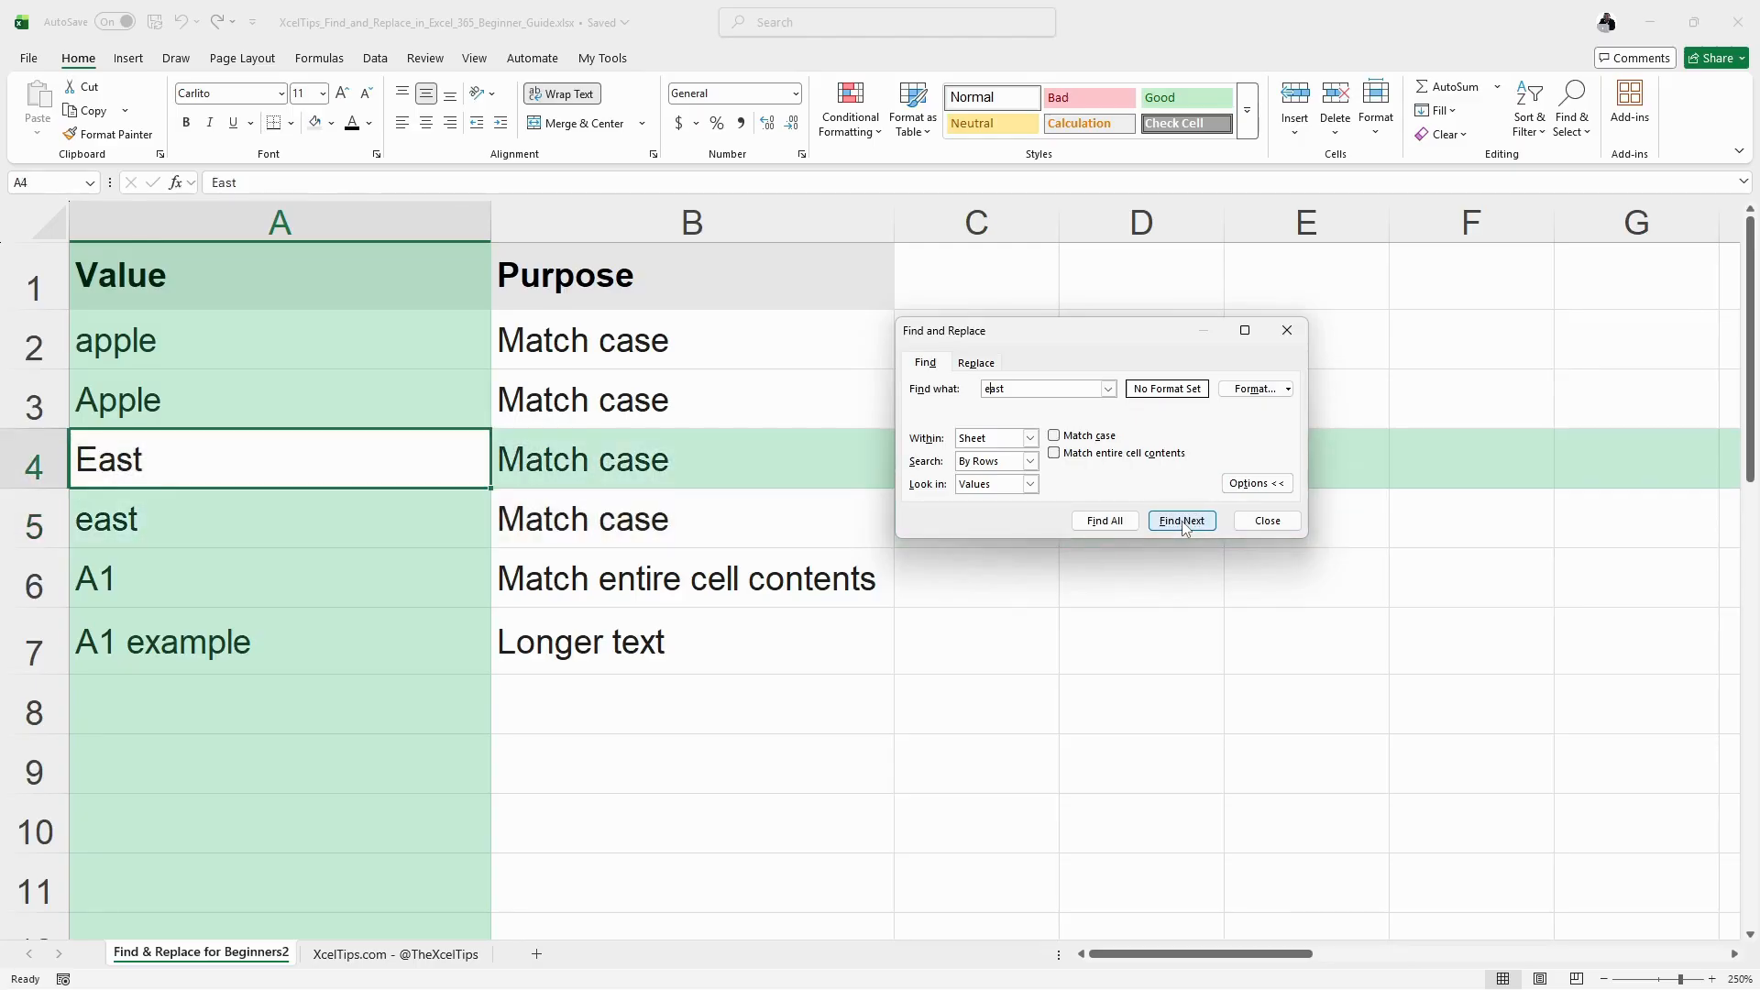
Step: Change the search text to apple and step through its matches without case matching
{"action": "key", "text": "alt+n"}
{"action": "type", "text": "apple"}
{"action": "left_click", "coordinate": [1183, 522]}
{"action": "left_click", "coordinate": [1183, 522]}
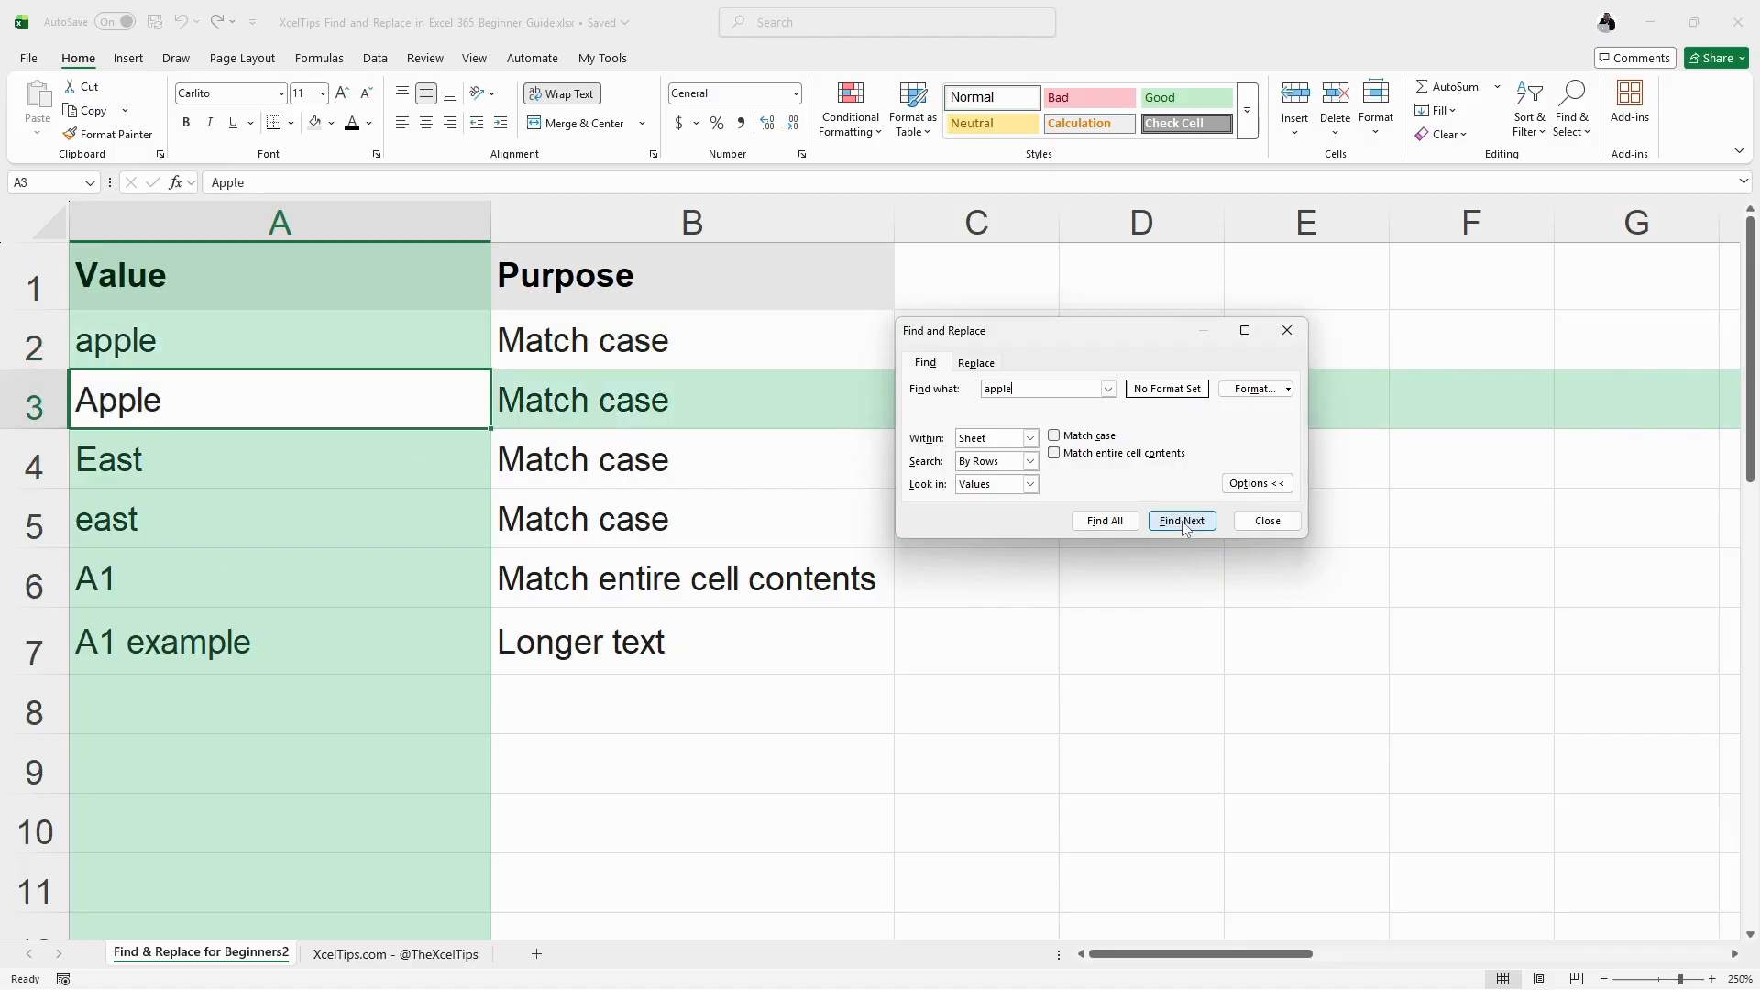
{"action": "left_click", "coordinate": [1182, 522]}
{"action": "left_click", "coordinate": [1182, 522]}
{"action": "left_click", "coordinate": [1182, 521]}
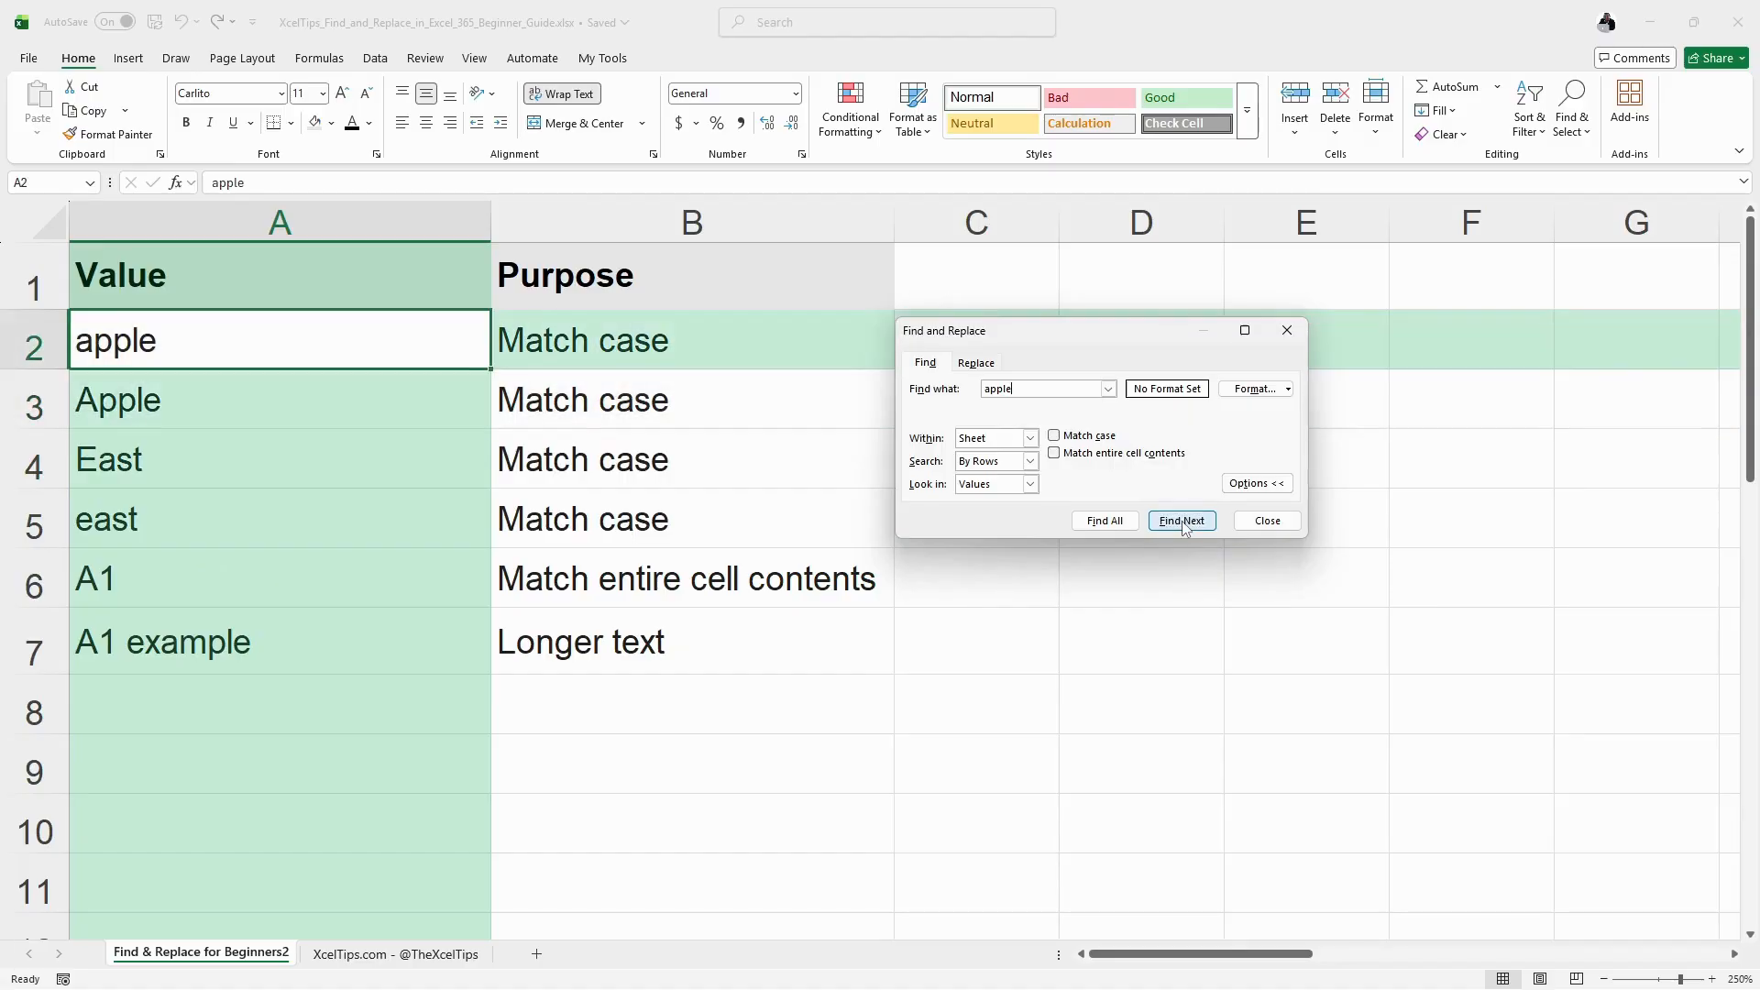
{"action": "left_click", "coordinate": [1182, 522]}
{"action": "left_click", "coordinate": [1183, 522]}
{"action": "left_click", "coordinate": [1183, 522]}
{"action": "left_click", "coordinate": [1183, 522]}
{"action": "left_click", "coordinate": [1183, 522]}
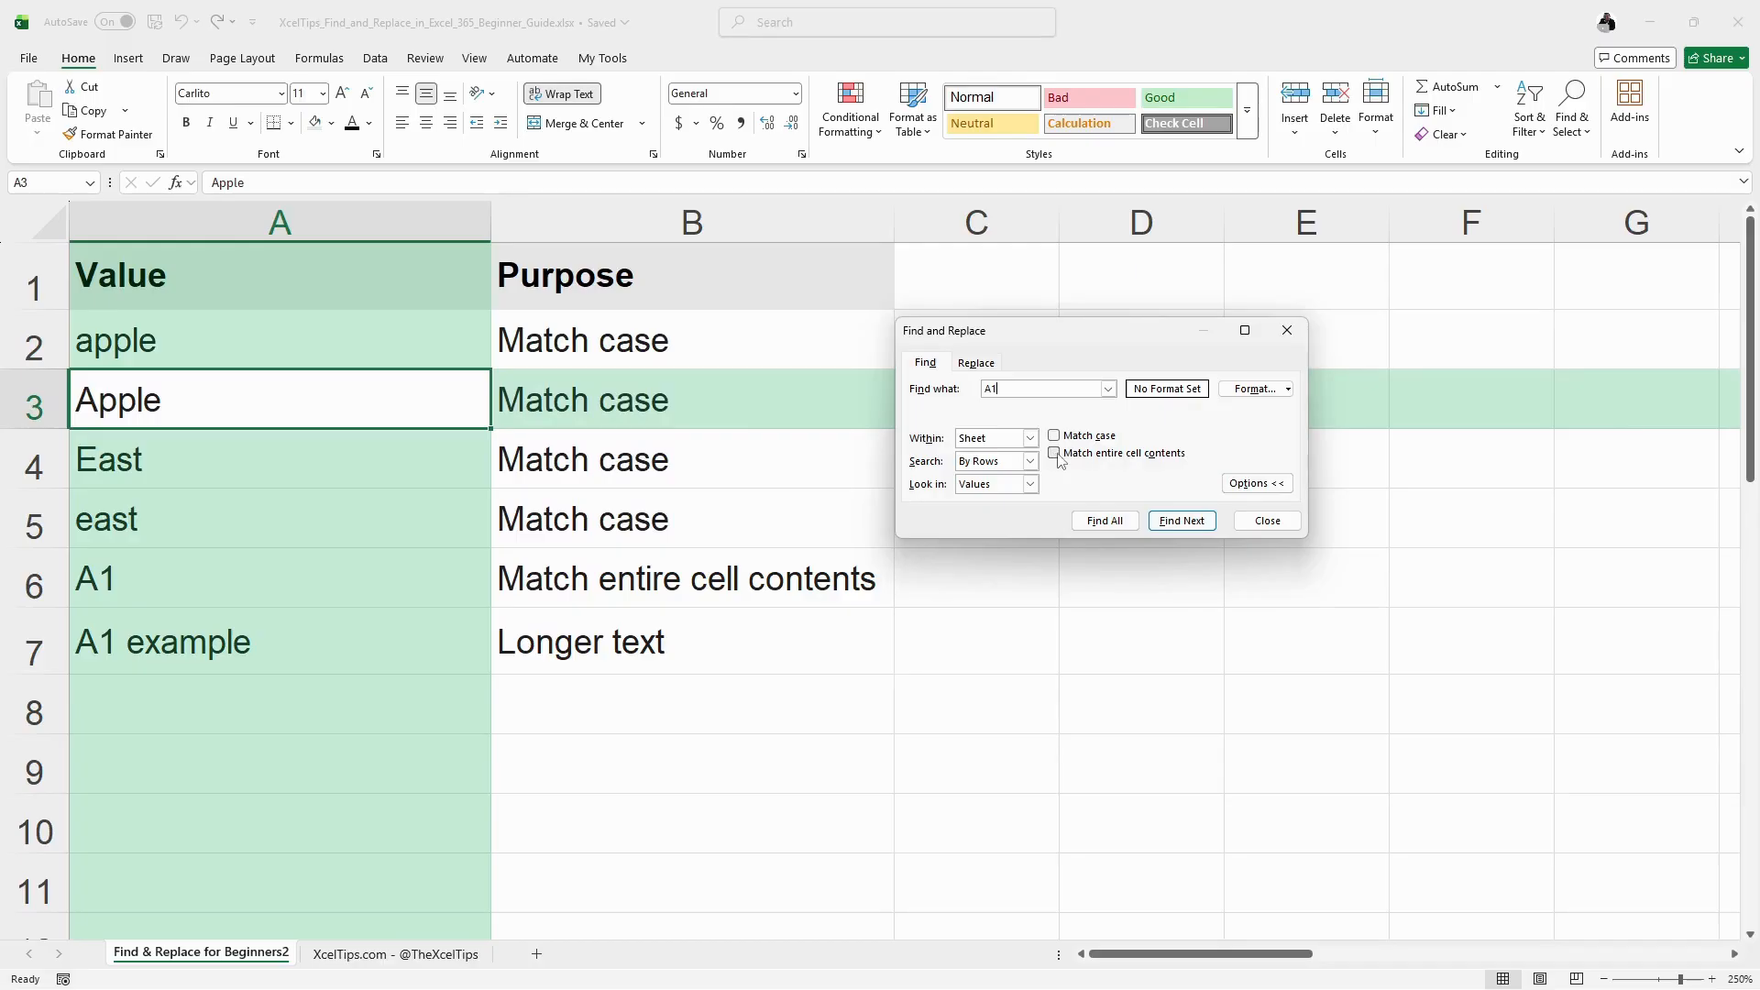
Step: Search for A1 with entire-cell-contents matching turned on, stepping repeatedly through the matches
{"action": "left_click", "coordinate": [1059, 459]}
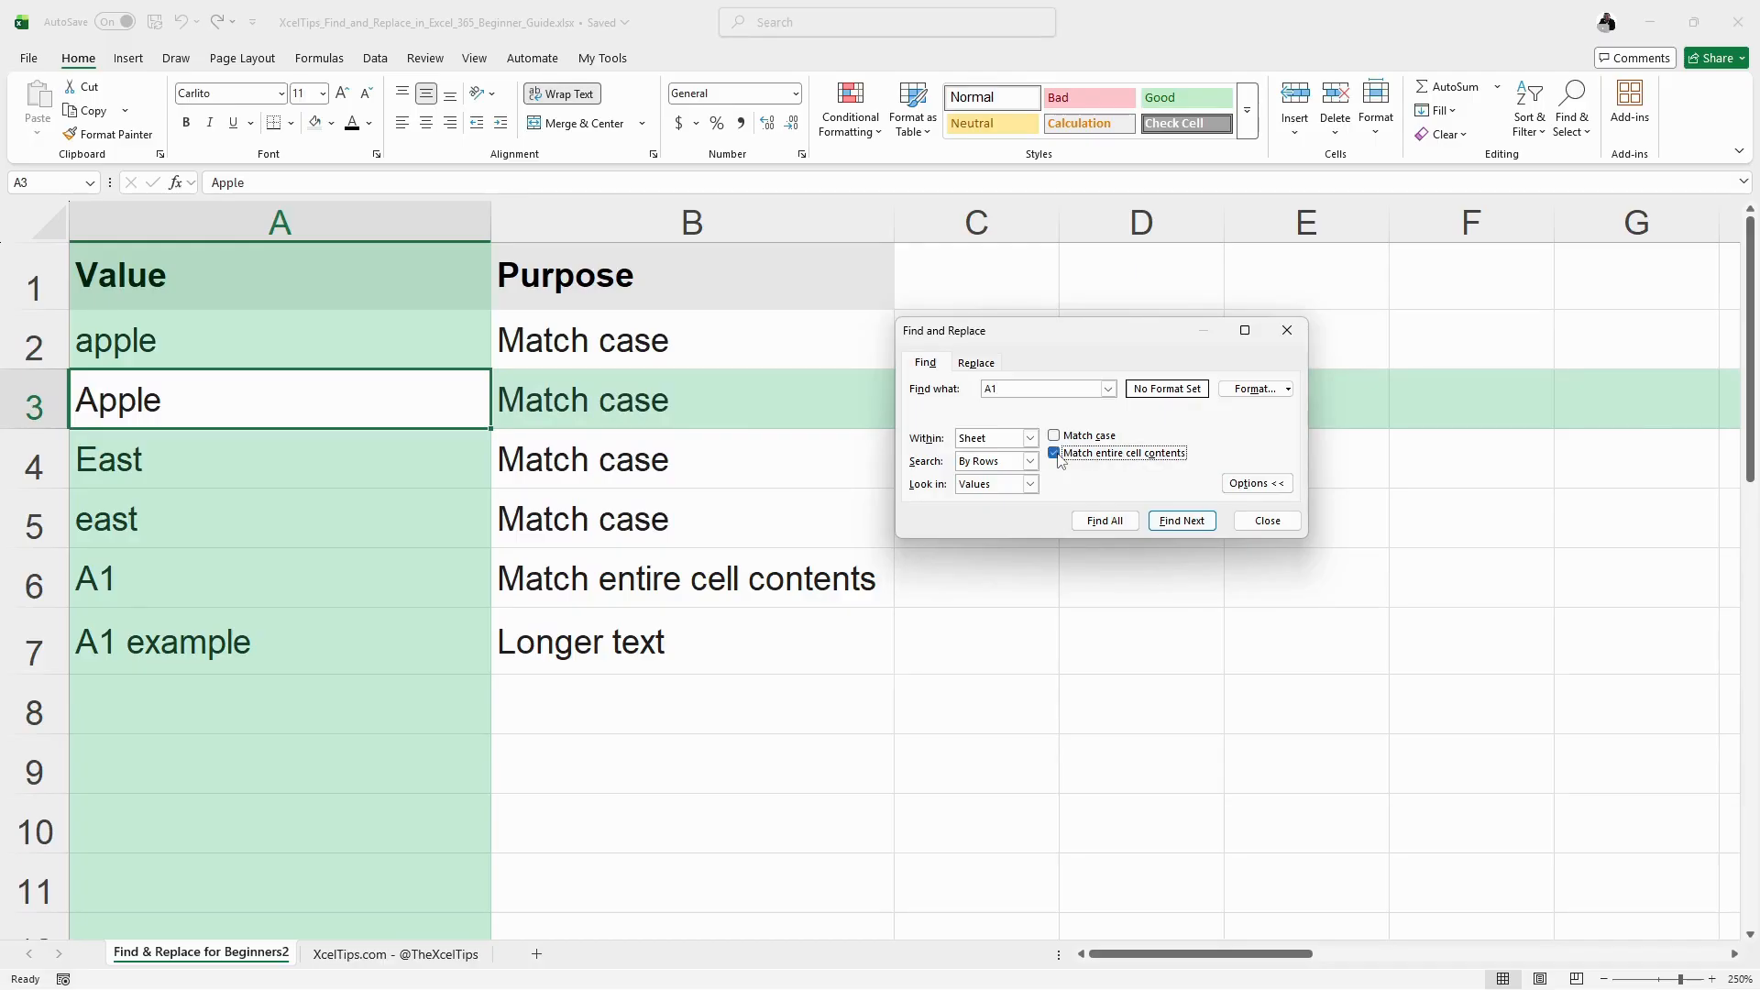
{"action": "left_click", "coordinate": [1184, 521]}
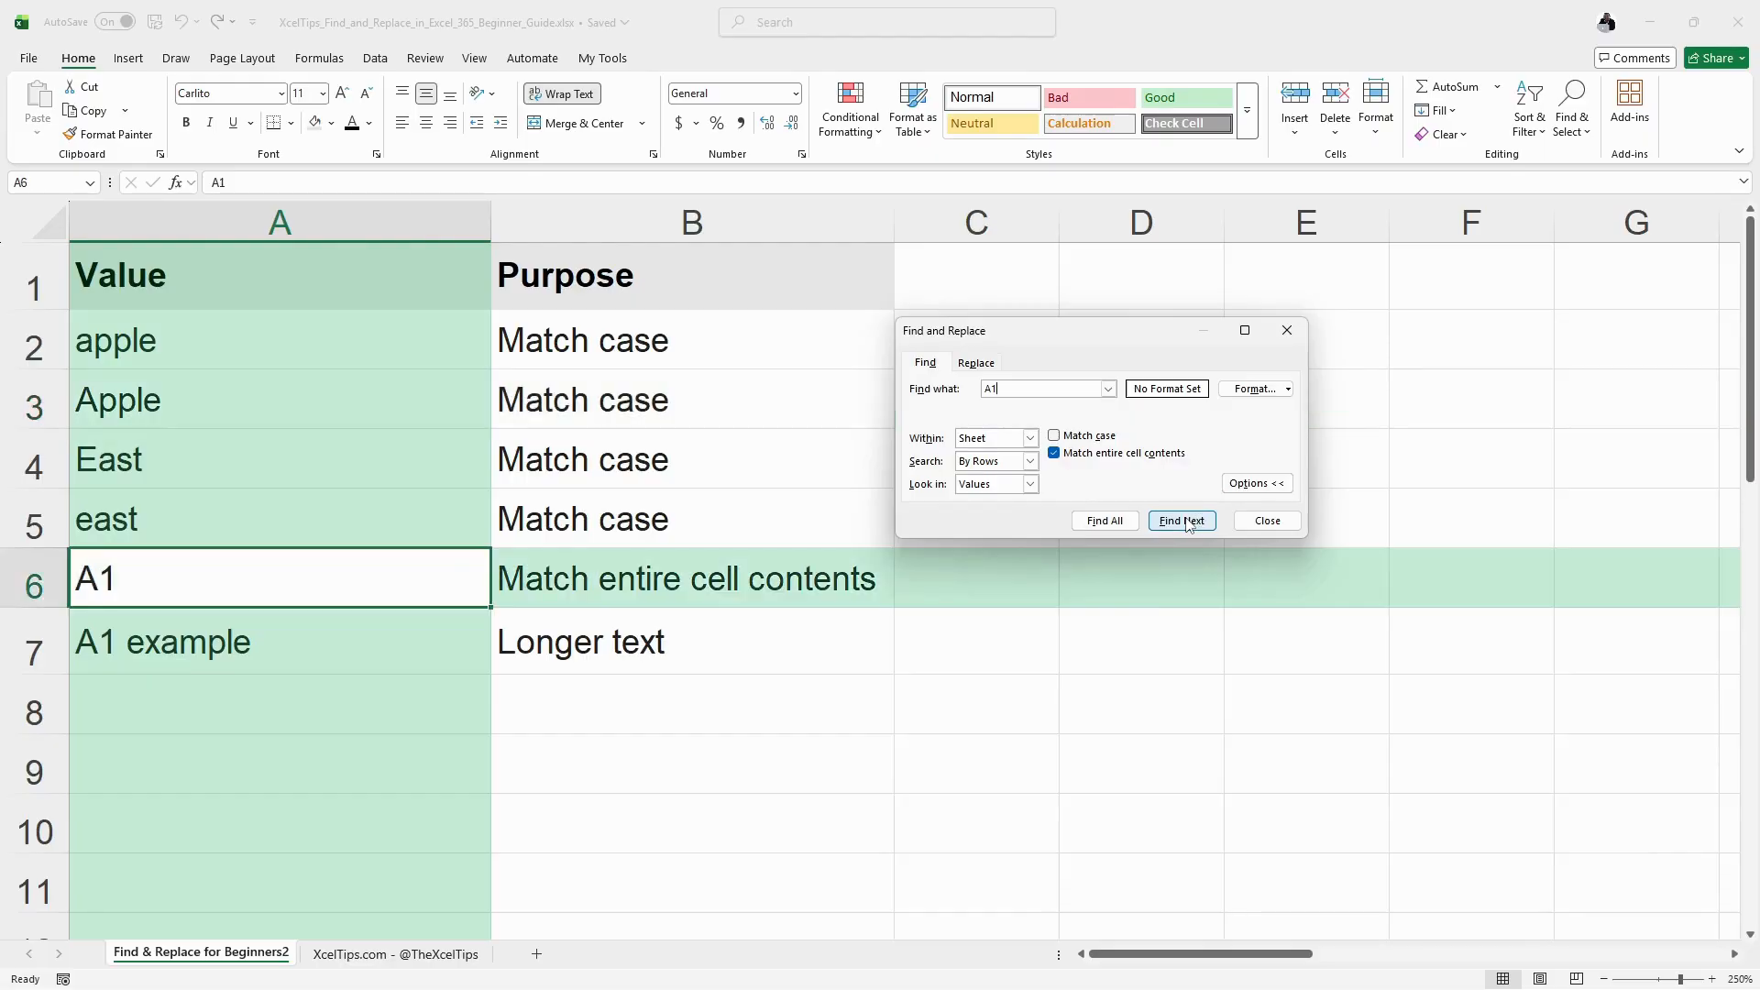
{"action": "left_click", "coordinate": [1185, 521]}
{"action": "left_click", "coordinate": [1185, 520]}
{"action": "left_click", "coordinate": [1185, 521]}
{"action": "left_click", "coordinate": [1185, 521]}
{"action": "left_click", "coordinate": [1186, 521]}
{"action": "left_click", "coordinate": [1185, 521]}
{"action": "left_click", "coordinate": [1186, 521]}
Step: Step through the A1 matches with entire-cell matching turned off, and search once more with it turned back on
{"action": "left_click", "coordinate": [1054, 454]}
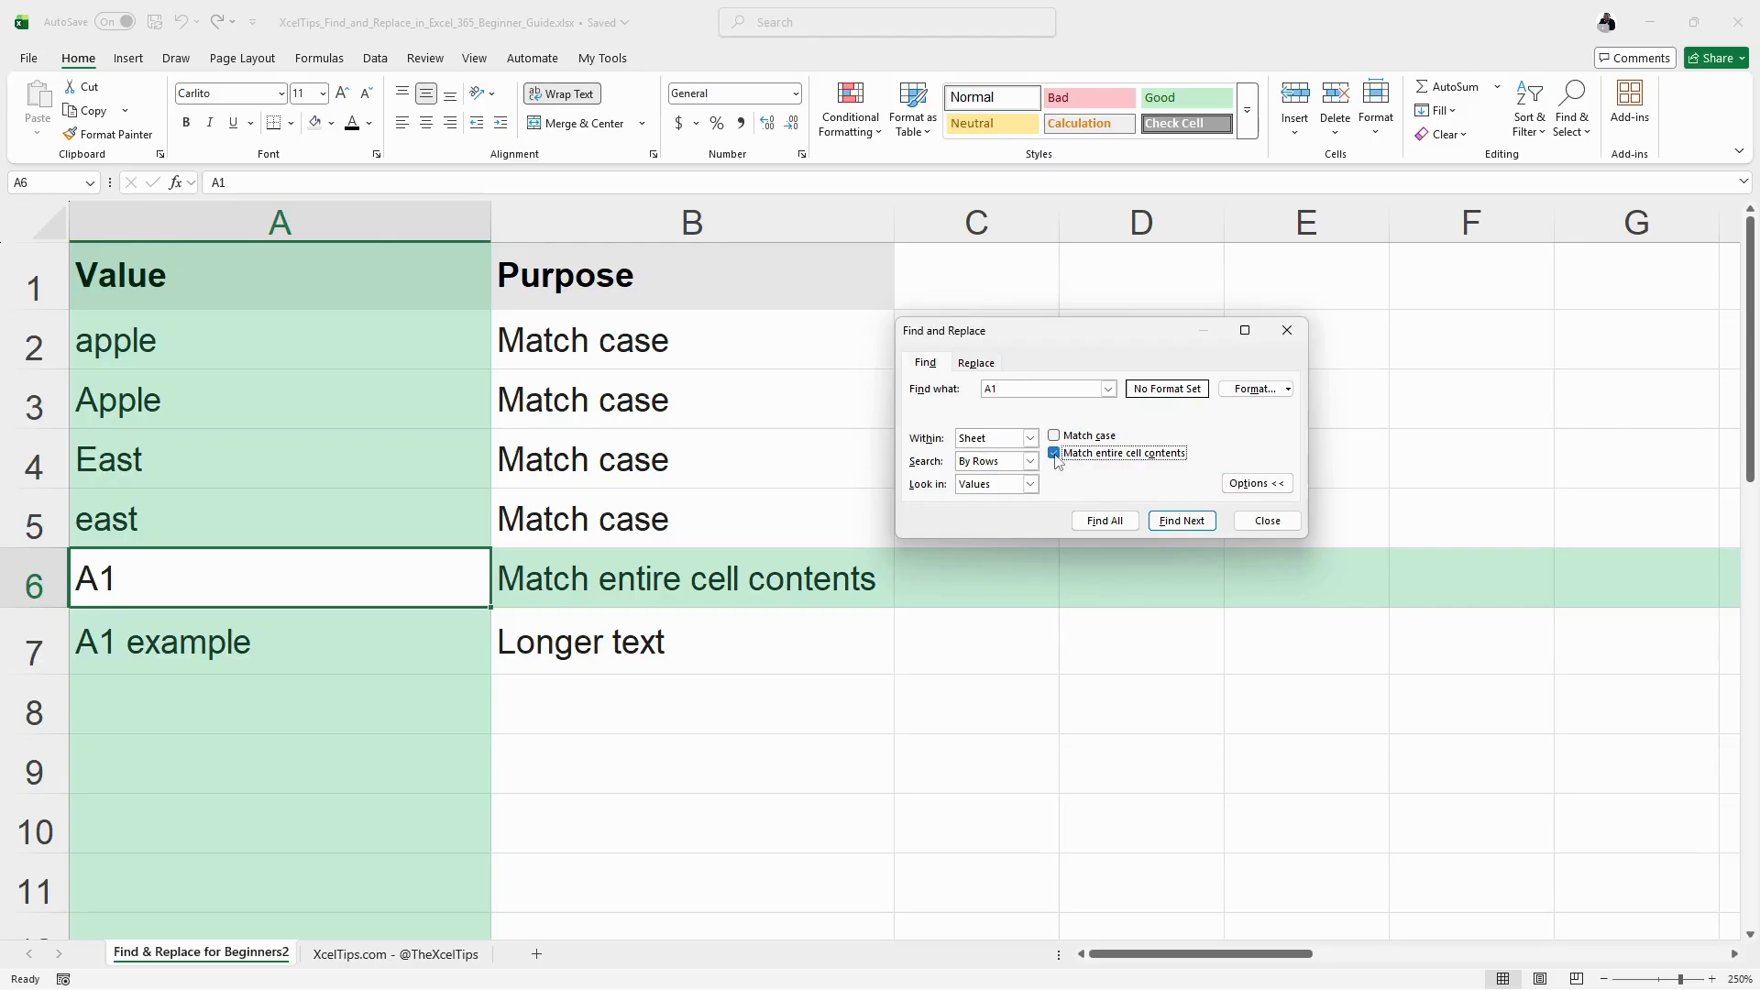
{"action": "left_click", "coordinate": [1197, 521]}
{"action": "left_click", "coordinate": [1197, 521]}
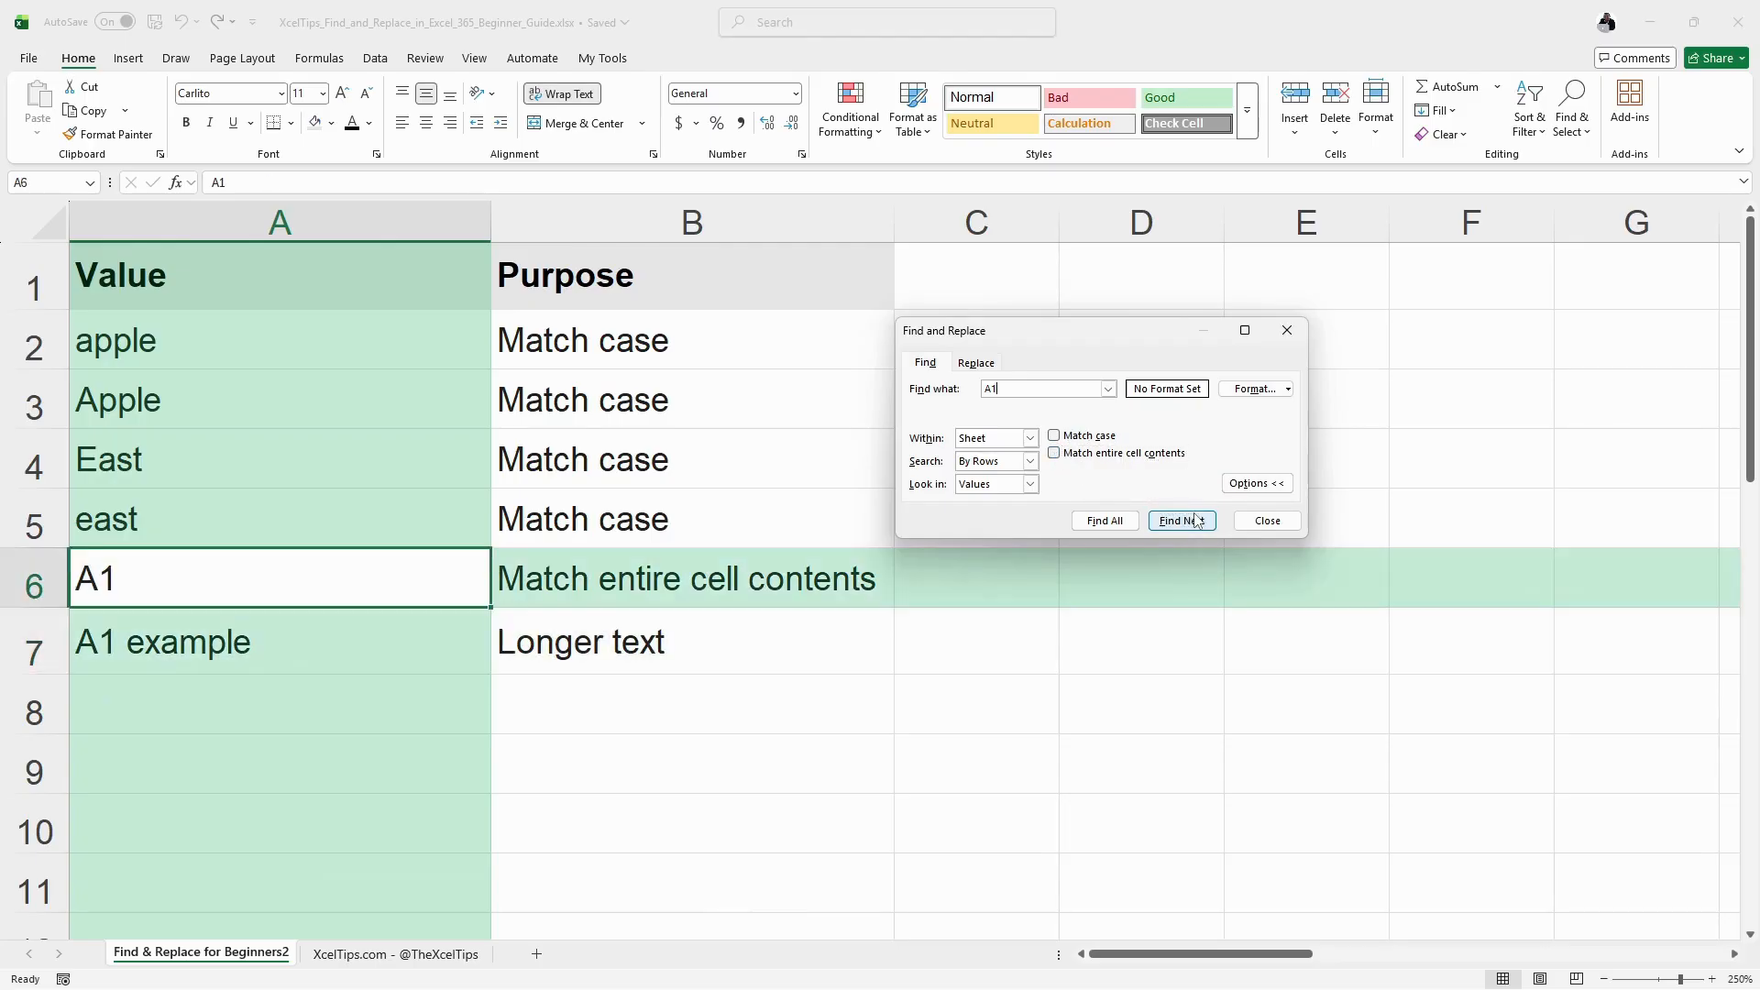
{"action": "left_click", "coordinate": [1197, 521]}
{"action": "left_click", "coordinate": [1197, 521]}
{"action": "left_click", "coordinate": [1198, 520]}
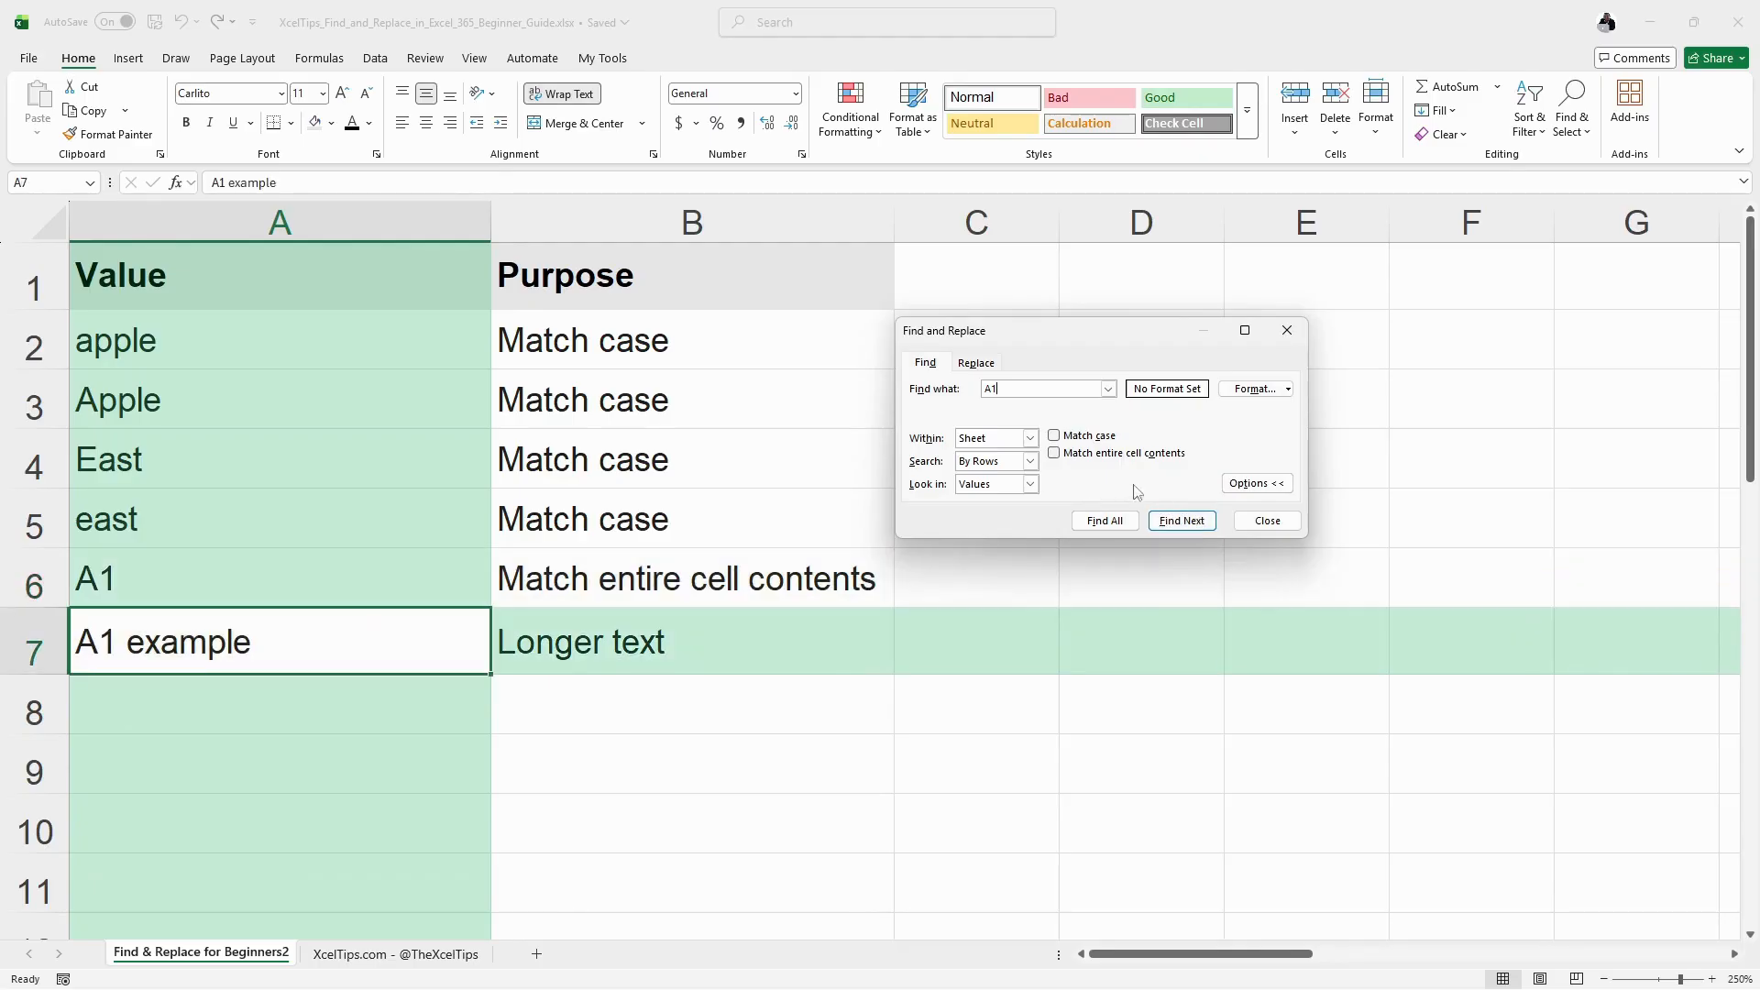
{"action": "left_click", "coordinate": [1057, 454]}
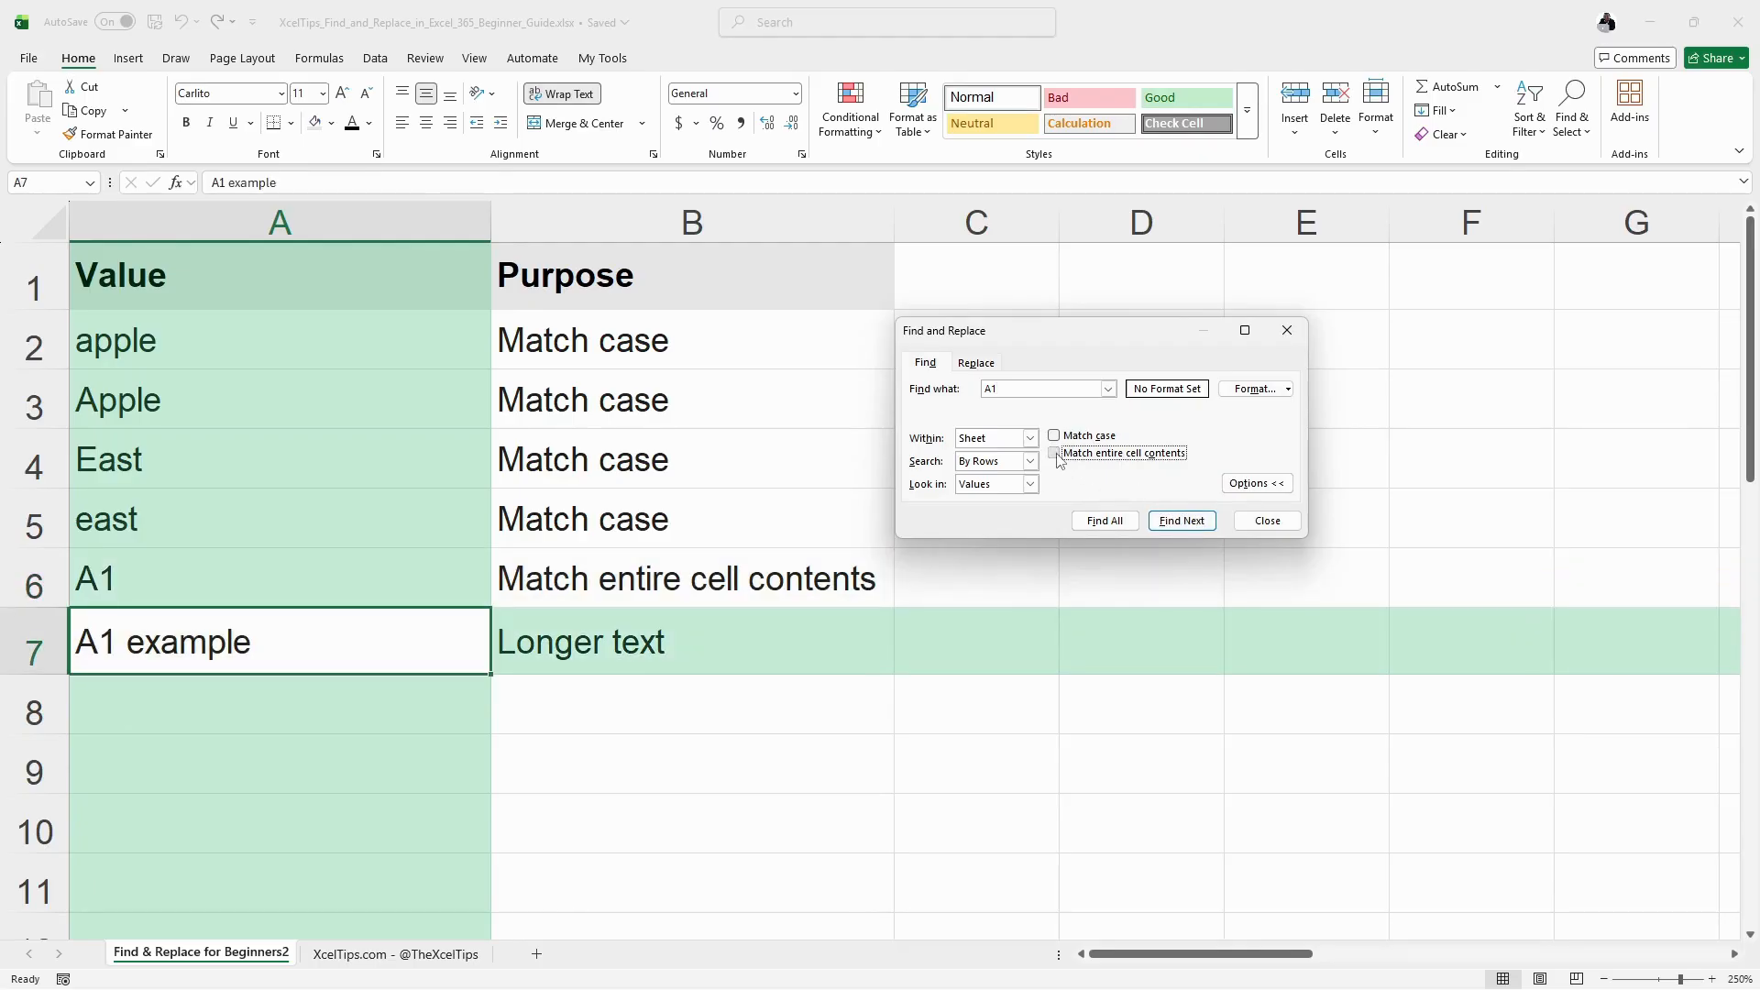
{"action": "left_click", "coordinate": [1183, 521]}
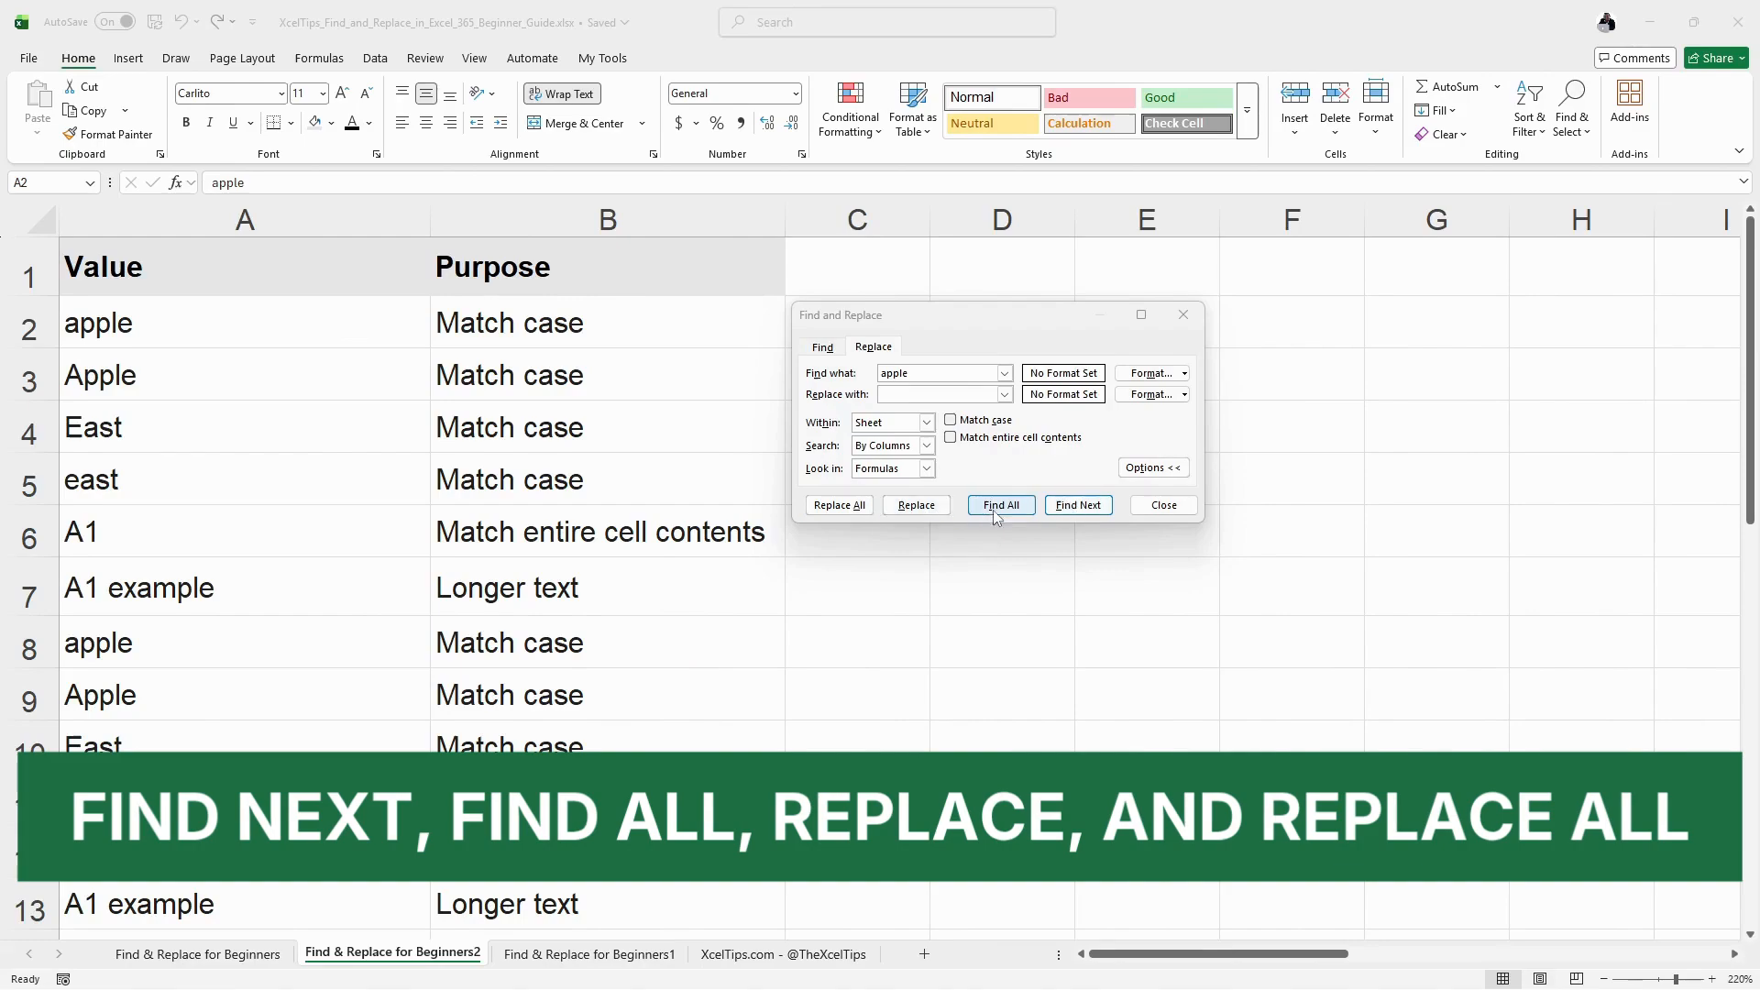
Step: On the longer Value and Purpose list, step through the matches for apple one at a time
{"action": "left_click", "coordinate": [1085, 507]}
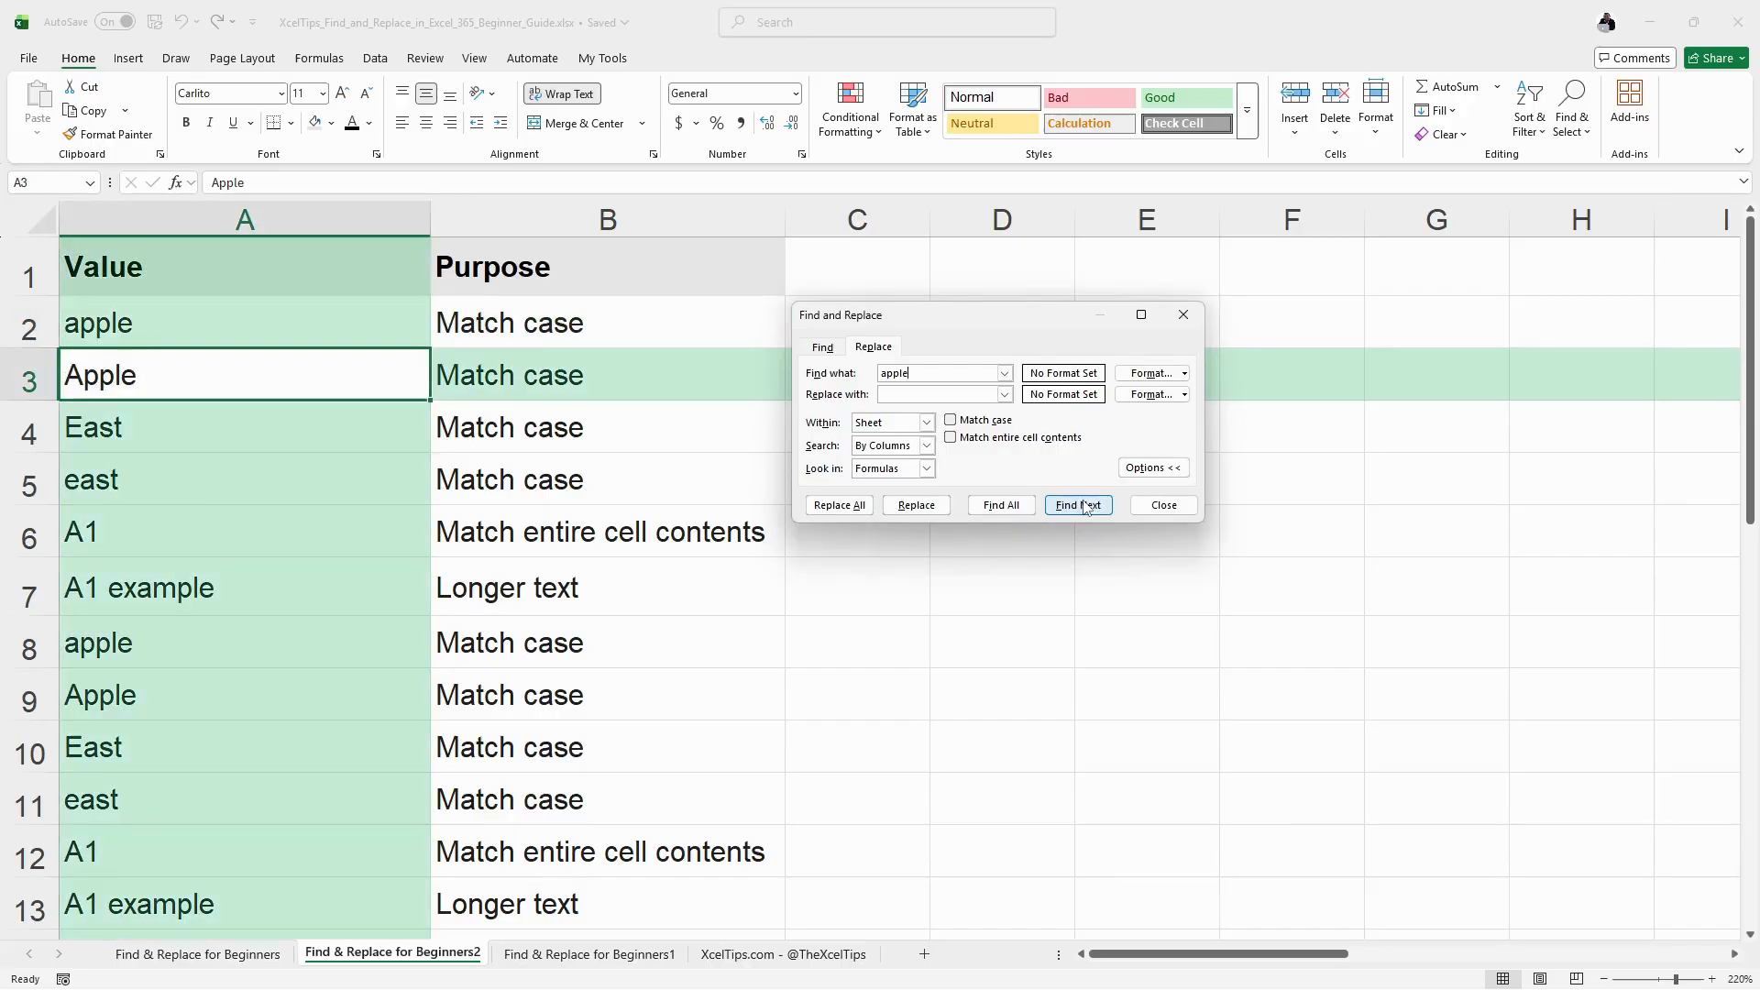
{"action": "left_click", "coordinate": [1084, 507]}
{"action": "left_click", "coordinate": [1085, 507]}
{"action": "left_click", "coordinate": [1084, 507]}
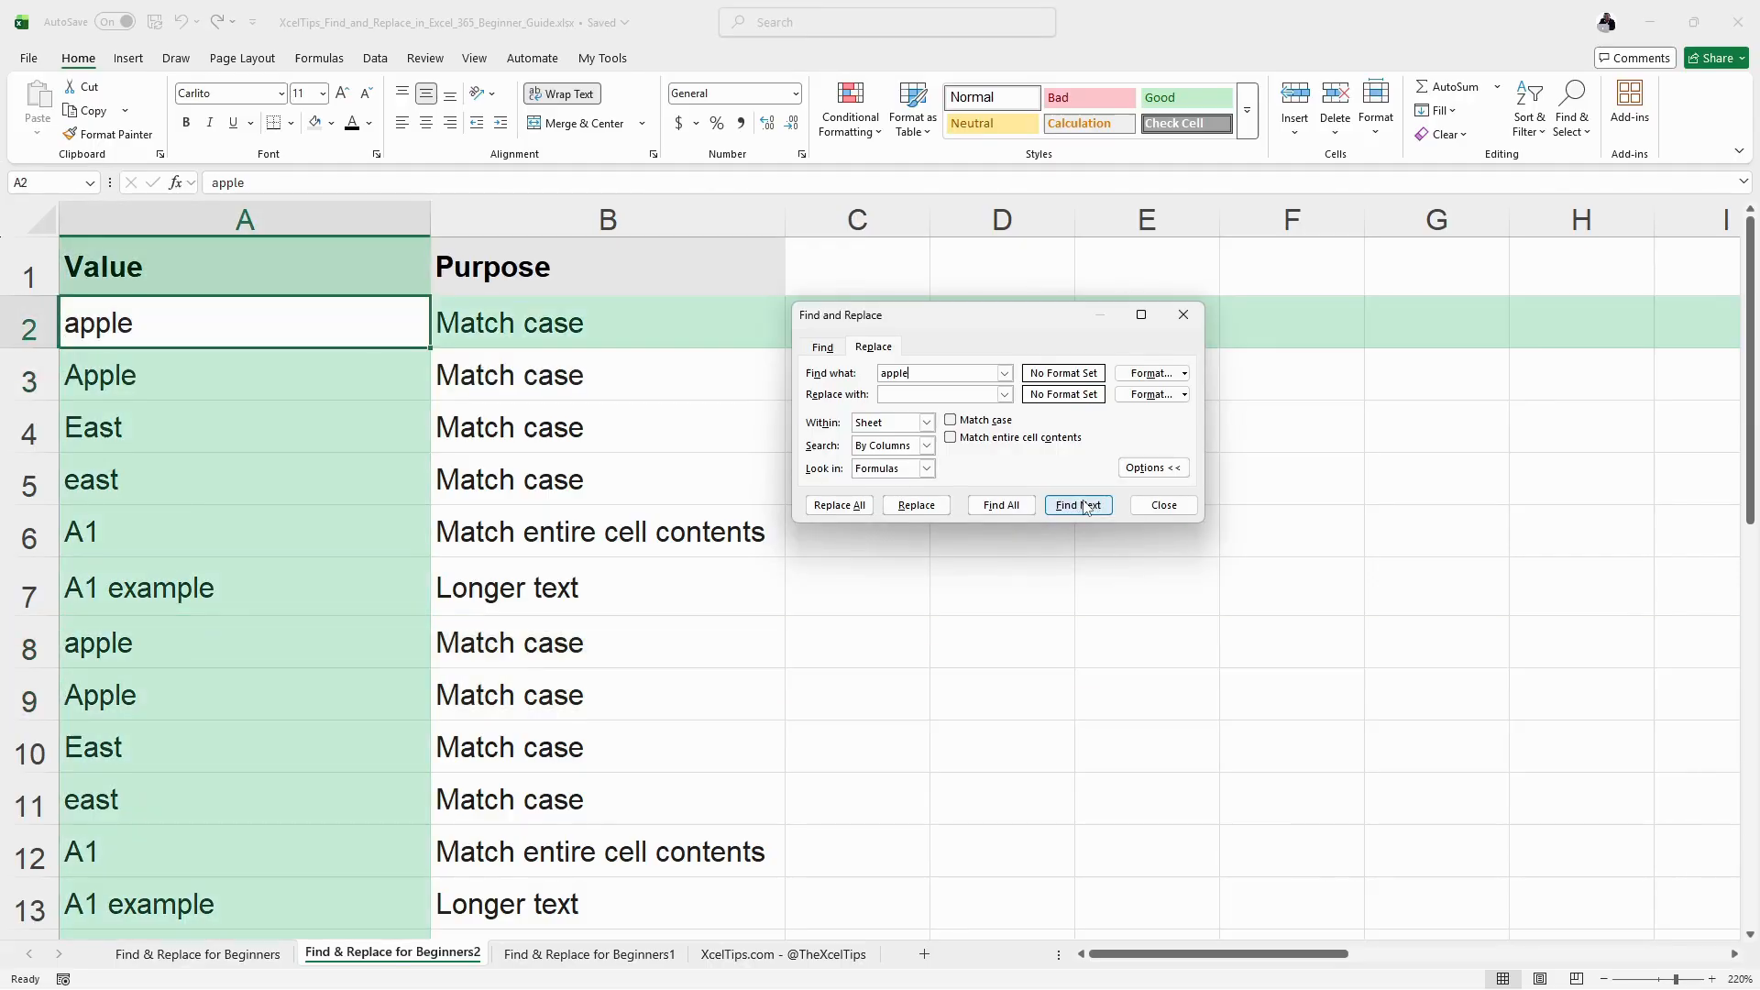
{"action": "left_click", "coordinate": [1084, 507]}
{"action": "left_click", "coordinate": [1085, 507]}
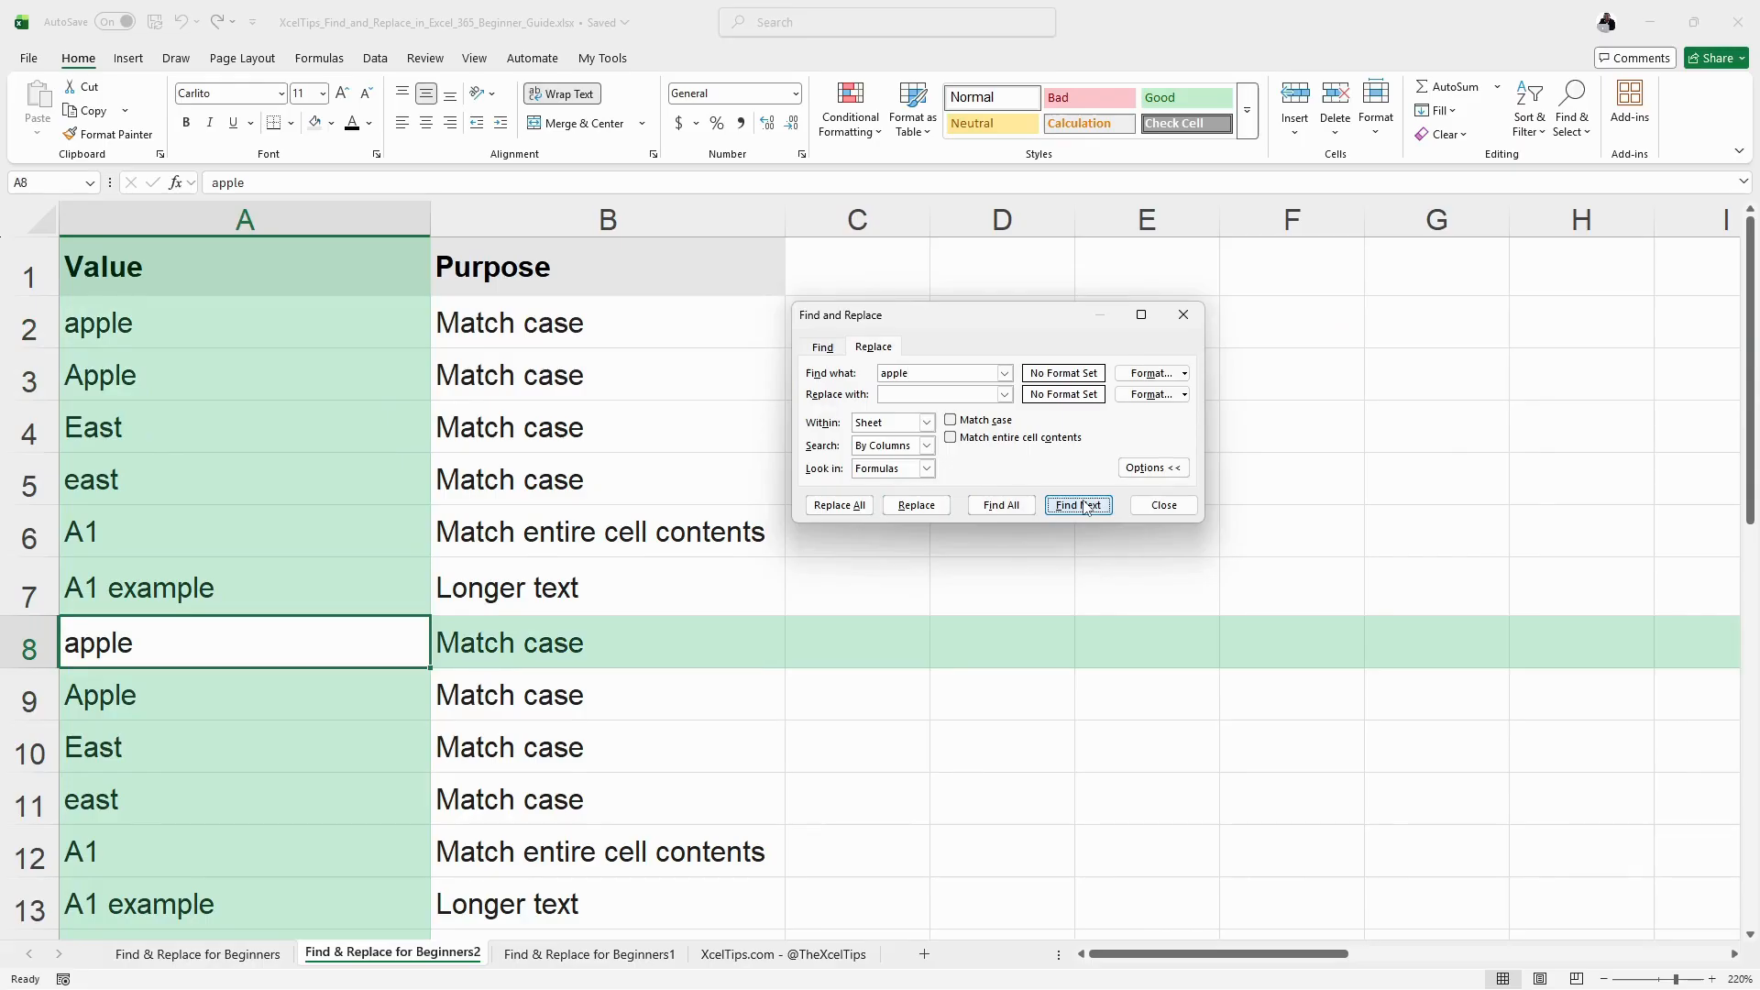
{"action": "left_click", "coordinate": [1084, 507]}
{"action": "left_click", "coordinate": [1085, 507]}
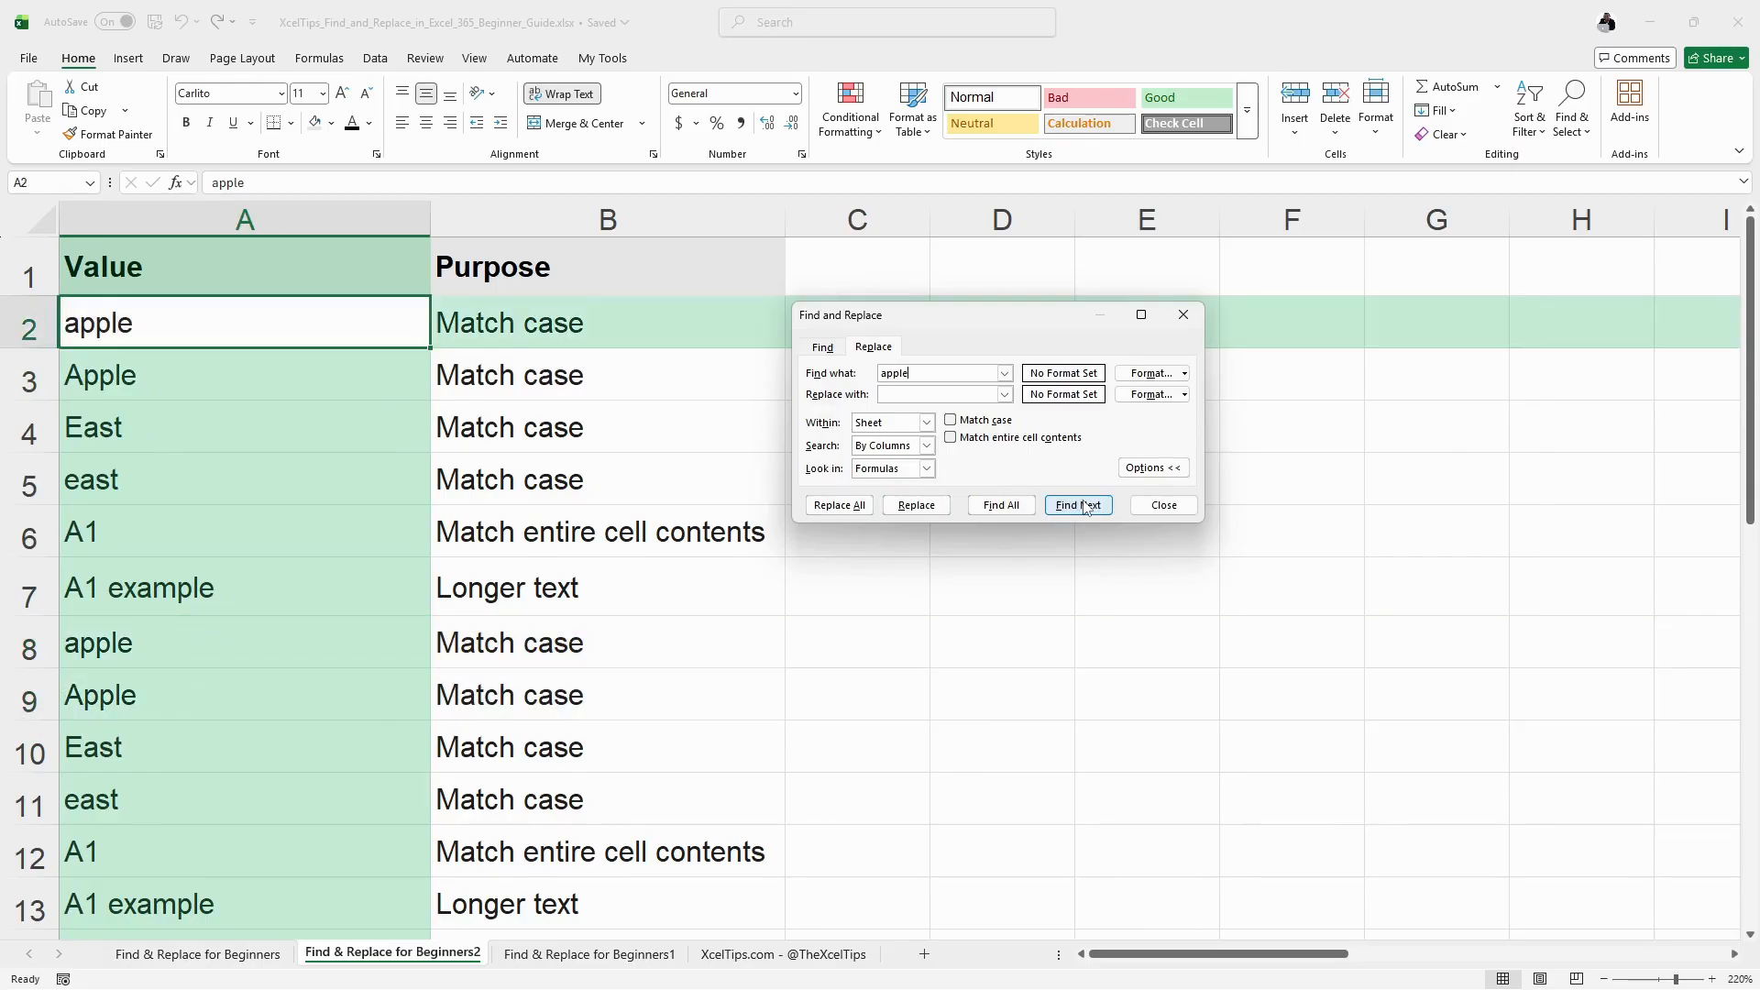
Step: List all matches for apple and enlarge the dialog to show every row and column of the results
{"action": "left_click", "coordinate": [994, 509]}
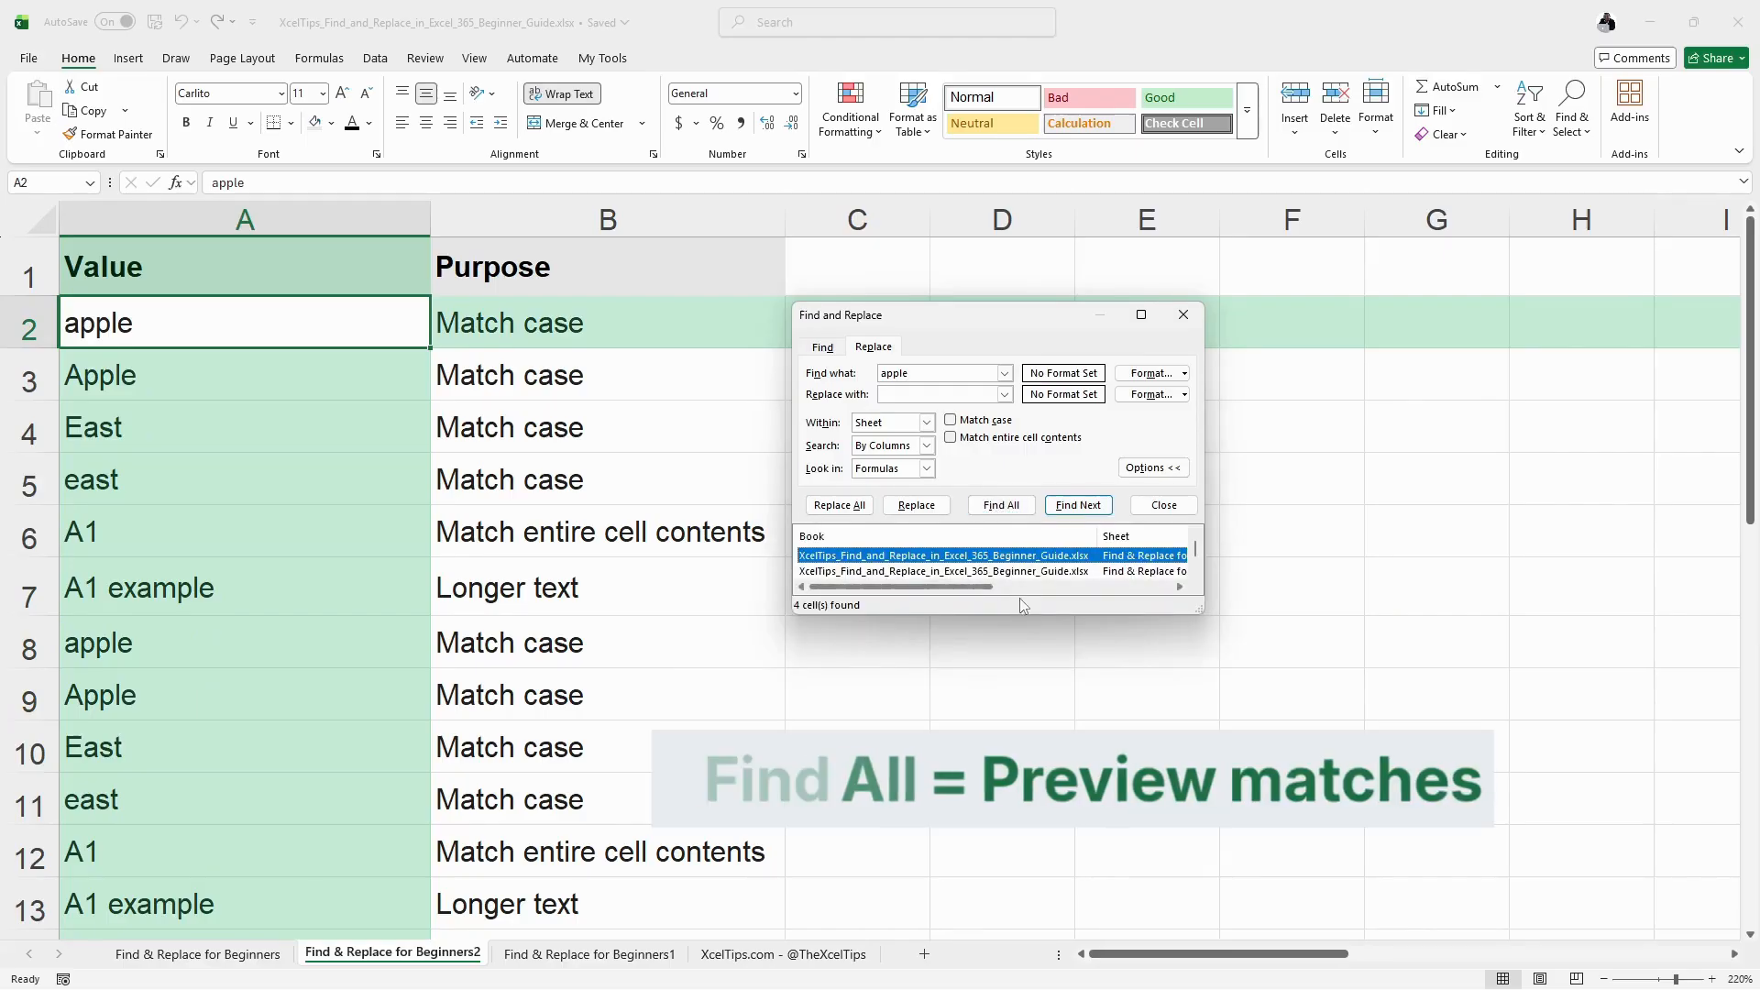
{"action": "left_click_drag", "start_coordinate": [1022, 612], "coordinate": [1034, 703]}
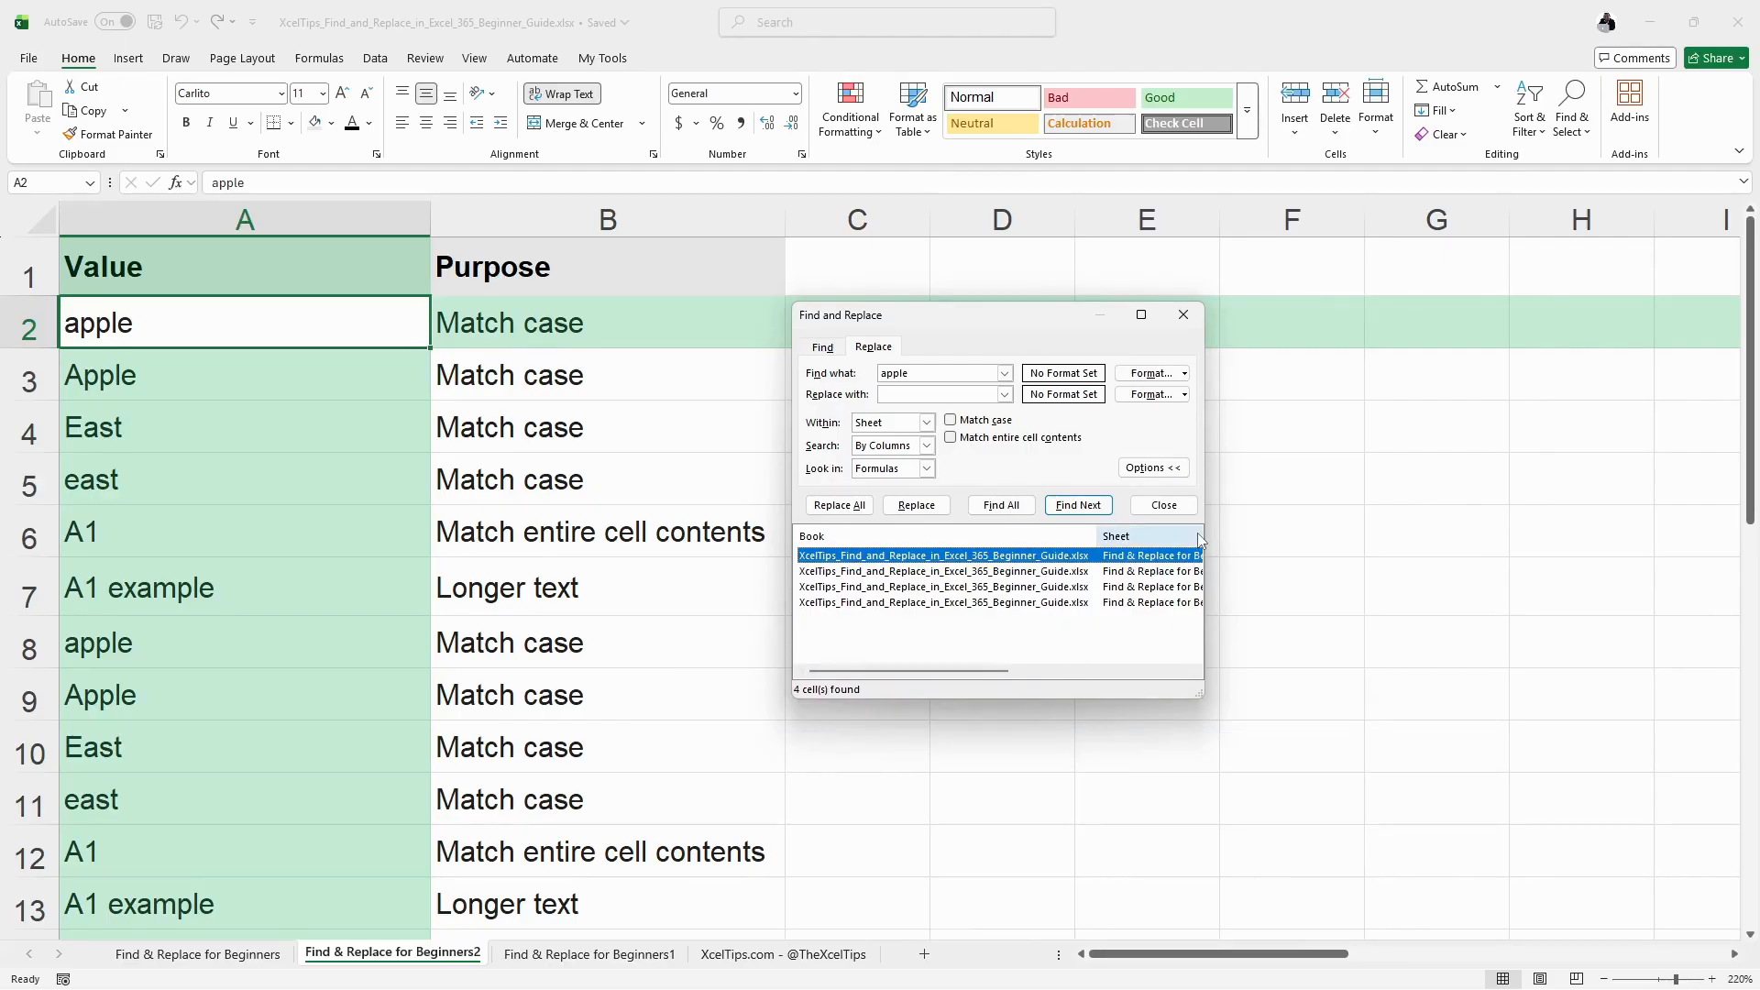
{"action": "left_click_drag", "start_coordinate": [1205, 535], "coordinate": [1539, 537]}
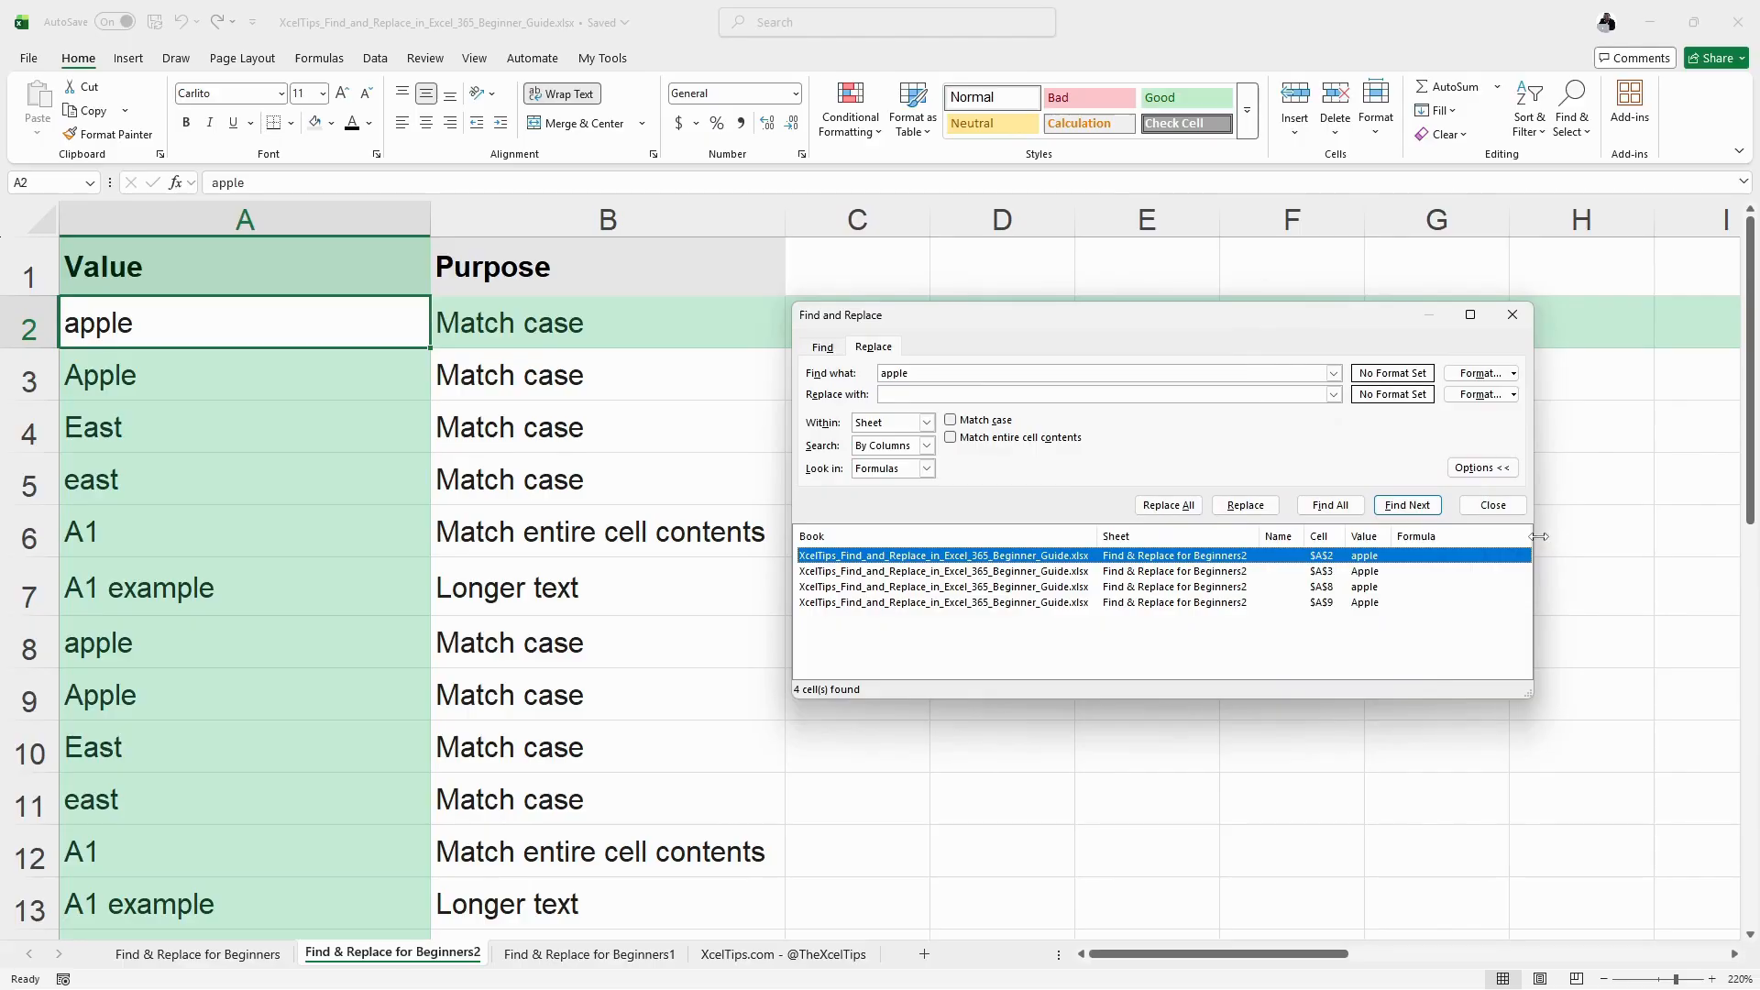
Step: Enter Apple as the replacement text and list all matches for apple again as a preview
{"action": "left_click", "coordinate": [907, 395]}
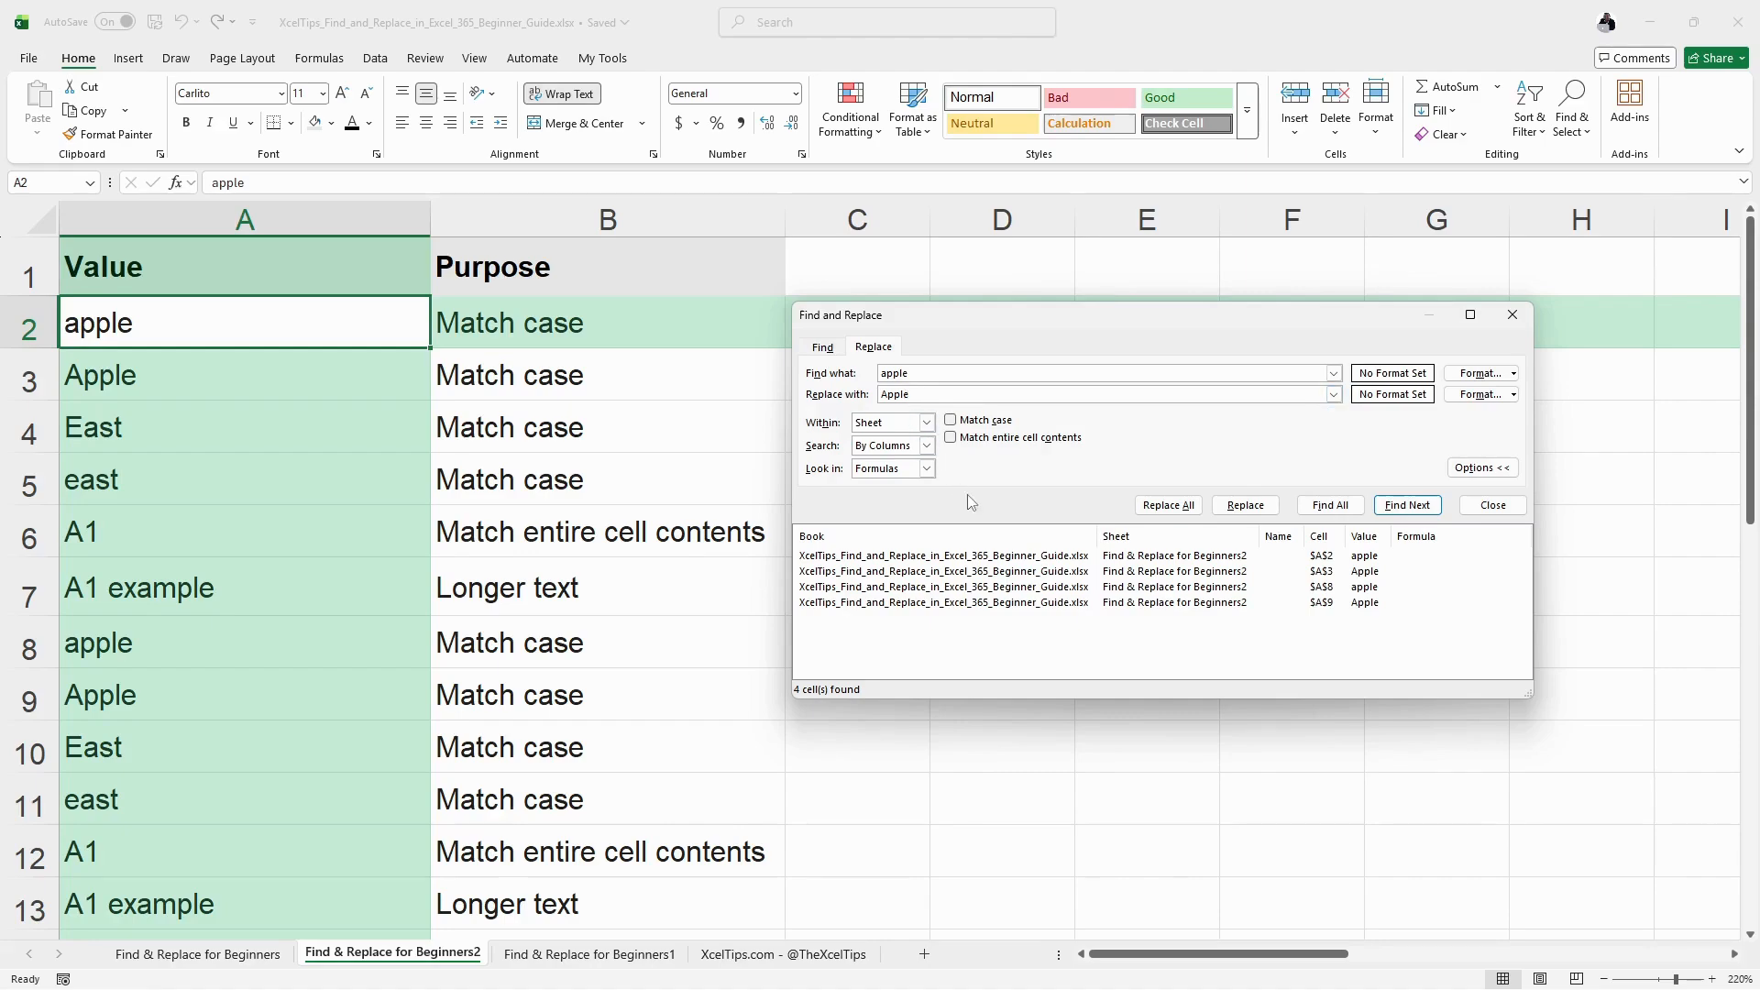
{"action": "left_click", "coordinate": [1324, 508]}
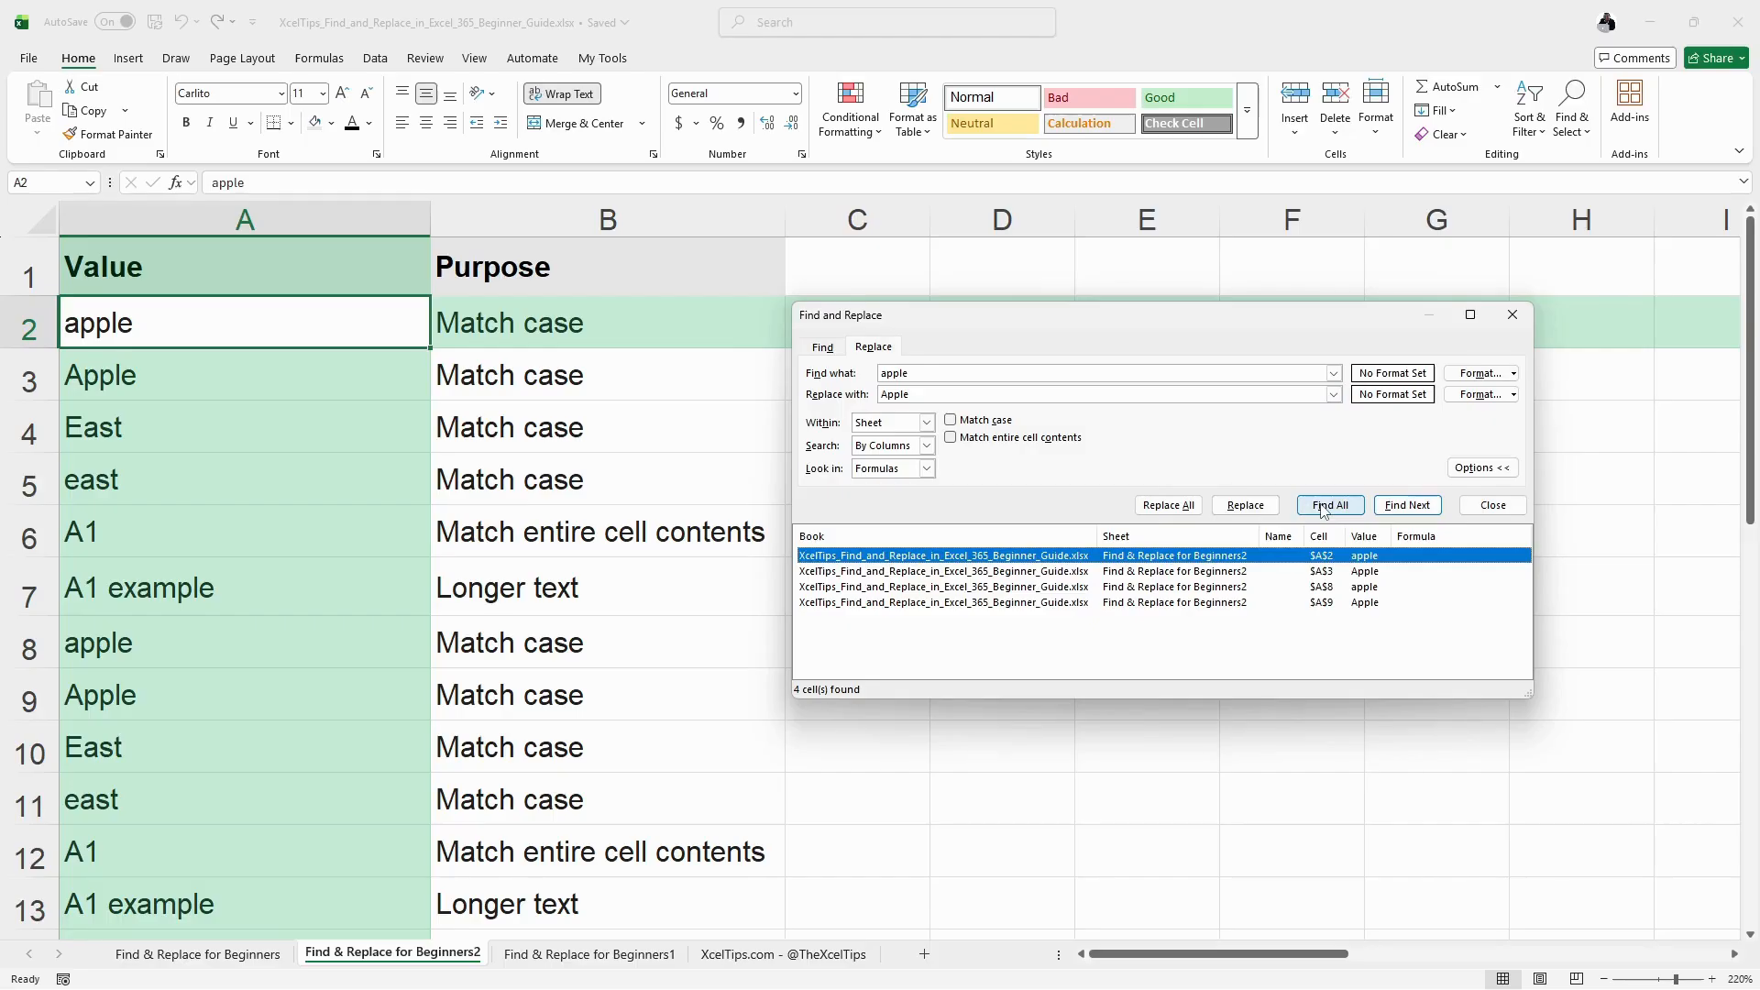
Step: Go through the listed apple matches one by one to inspect their cells, ending at A2
{"action": "left_click", "coordinate": [1055, 573]}
{"action": "left_click", "coordinate": [1023, 587]}
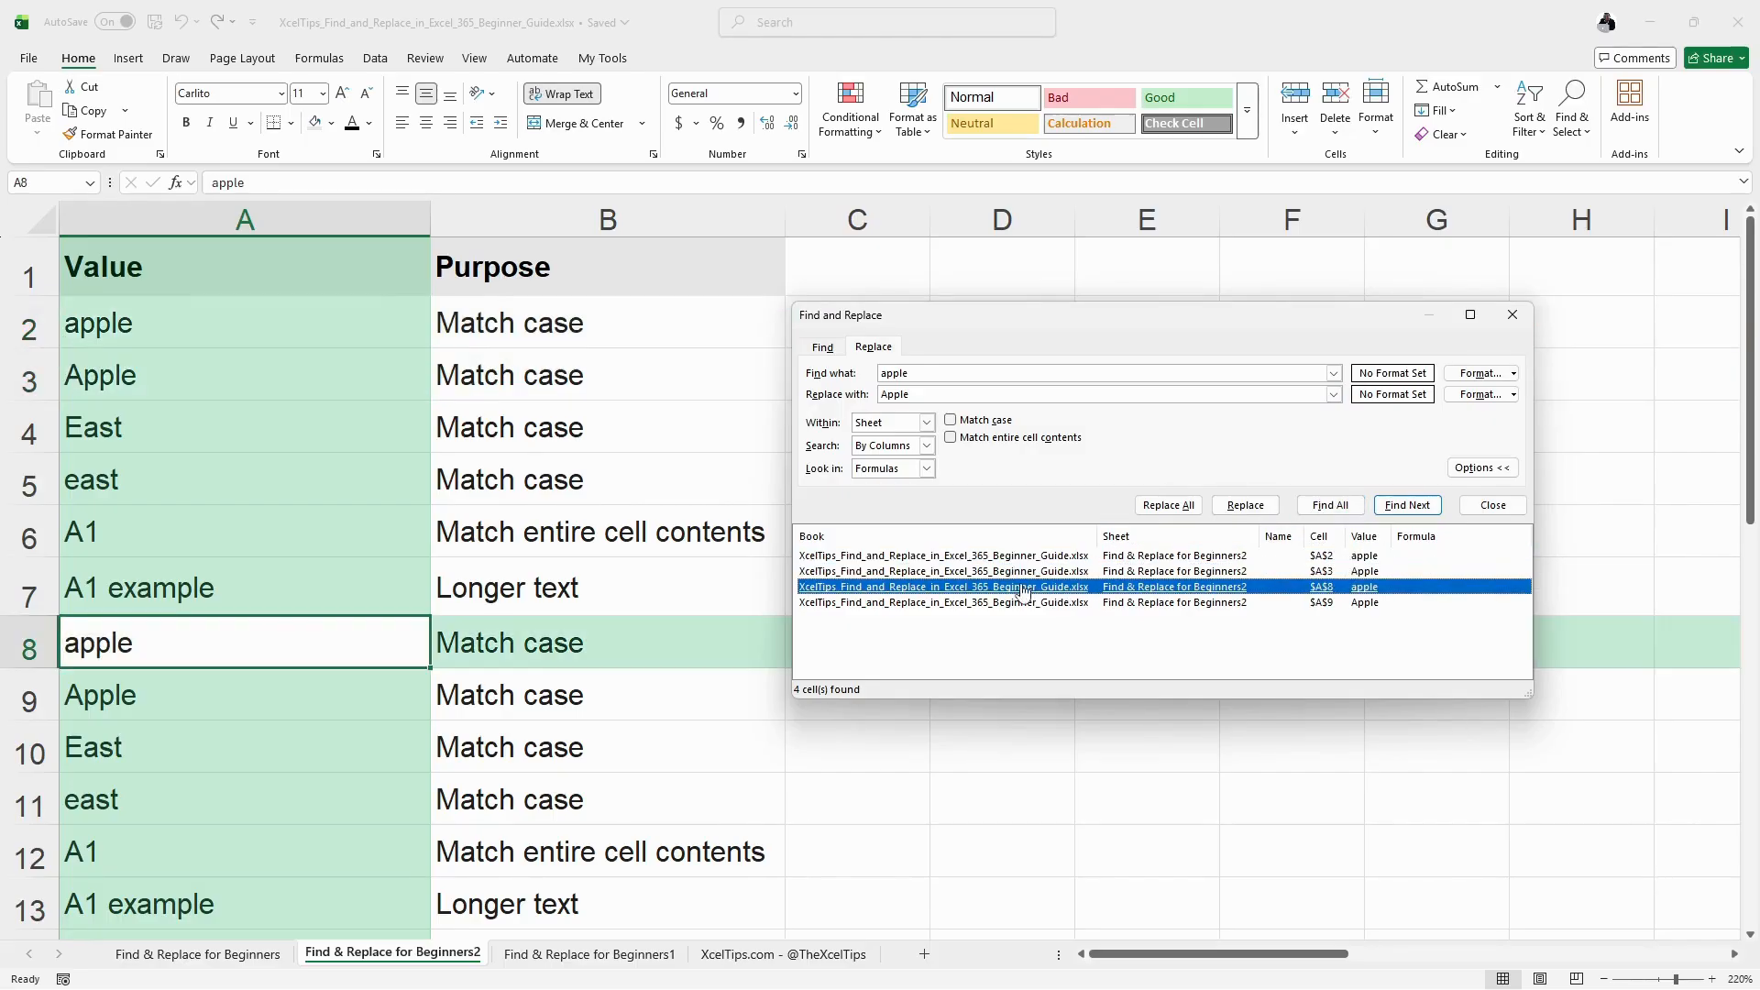
{"action": "left_click", "coordinate": [1022, 603]}
{"action": "left_click", "coordinate": [1020, 588]}
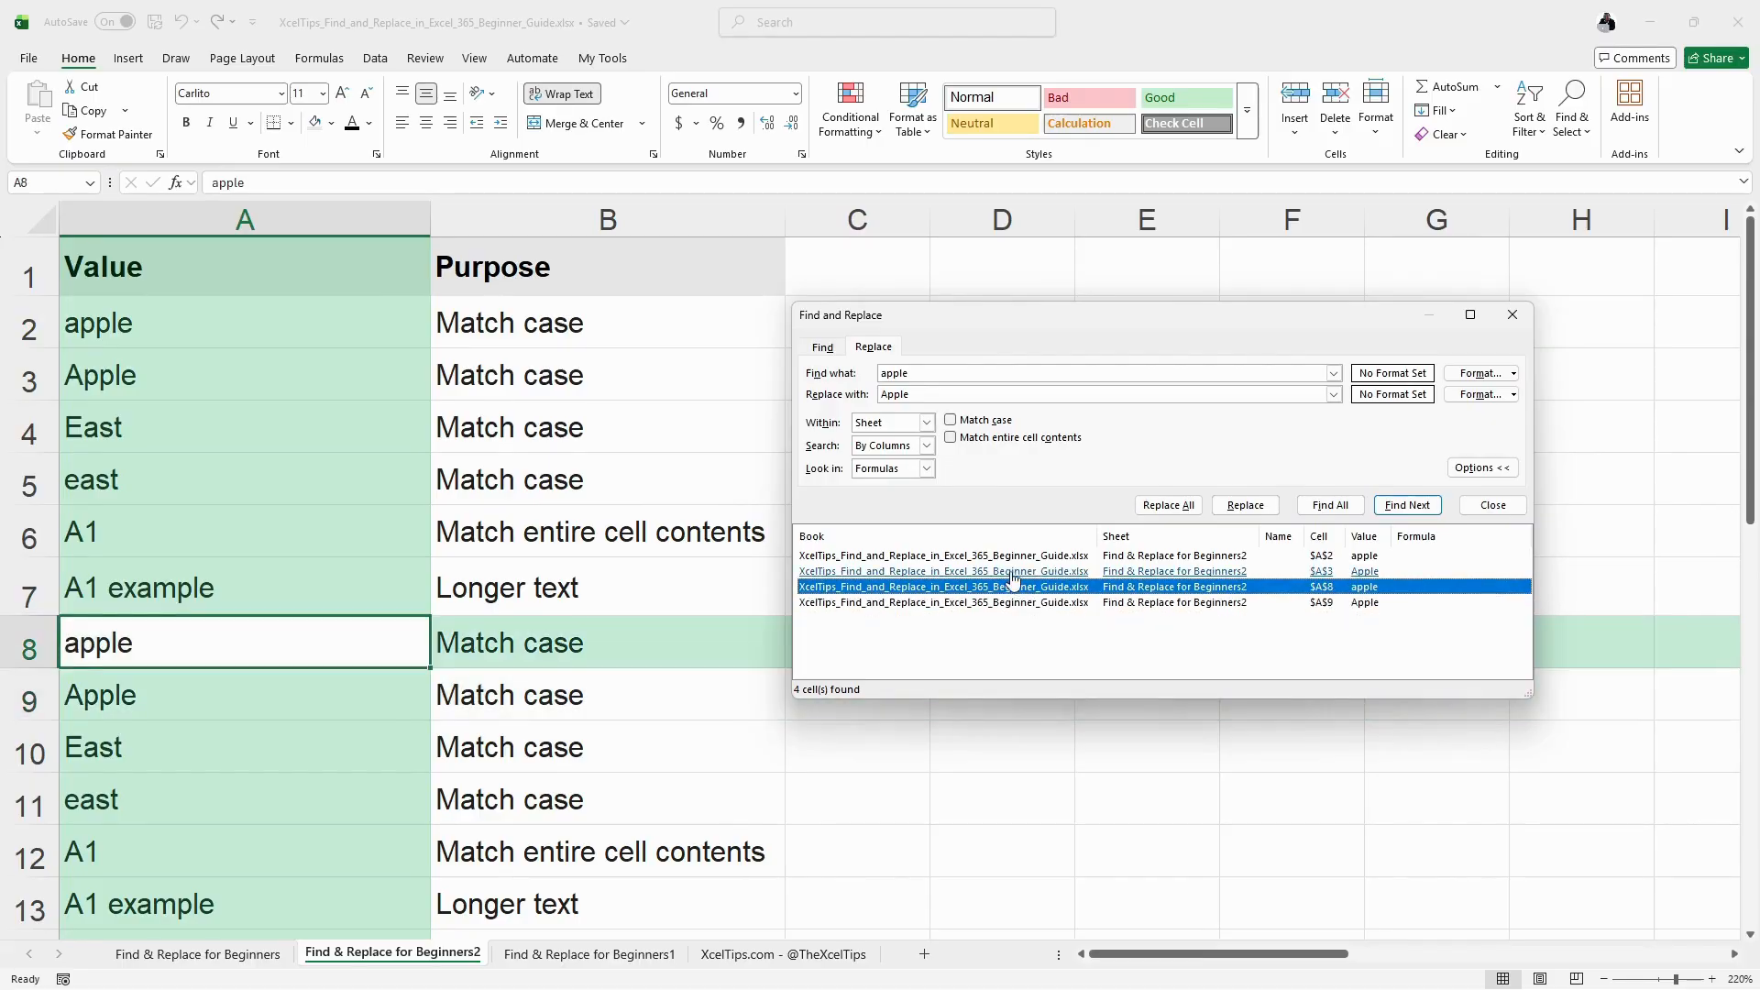
{"action": "left_click", "coordinate": [1016, 572]}
{"action": "left_click", "coordinate": [1012, 557]}
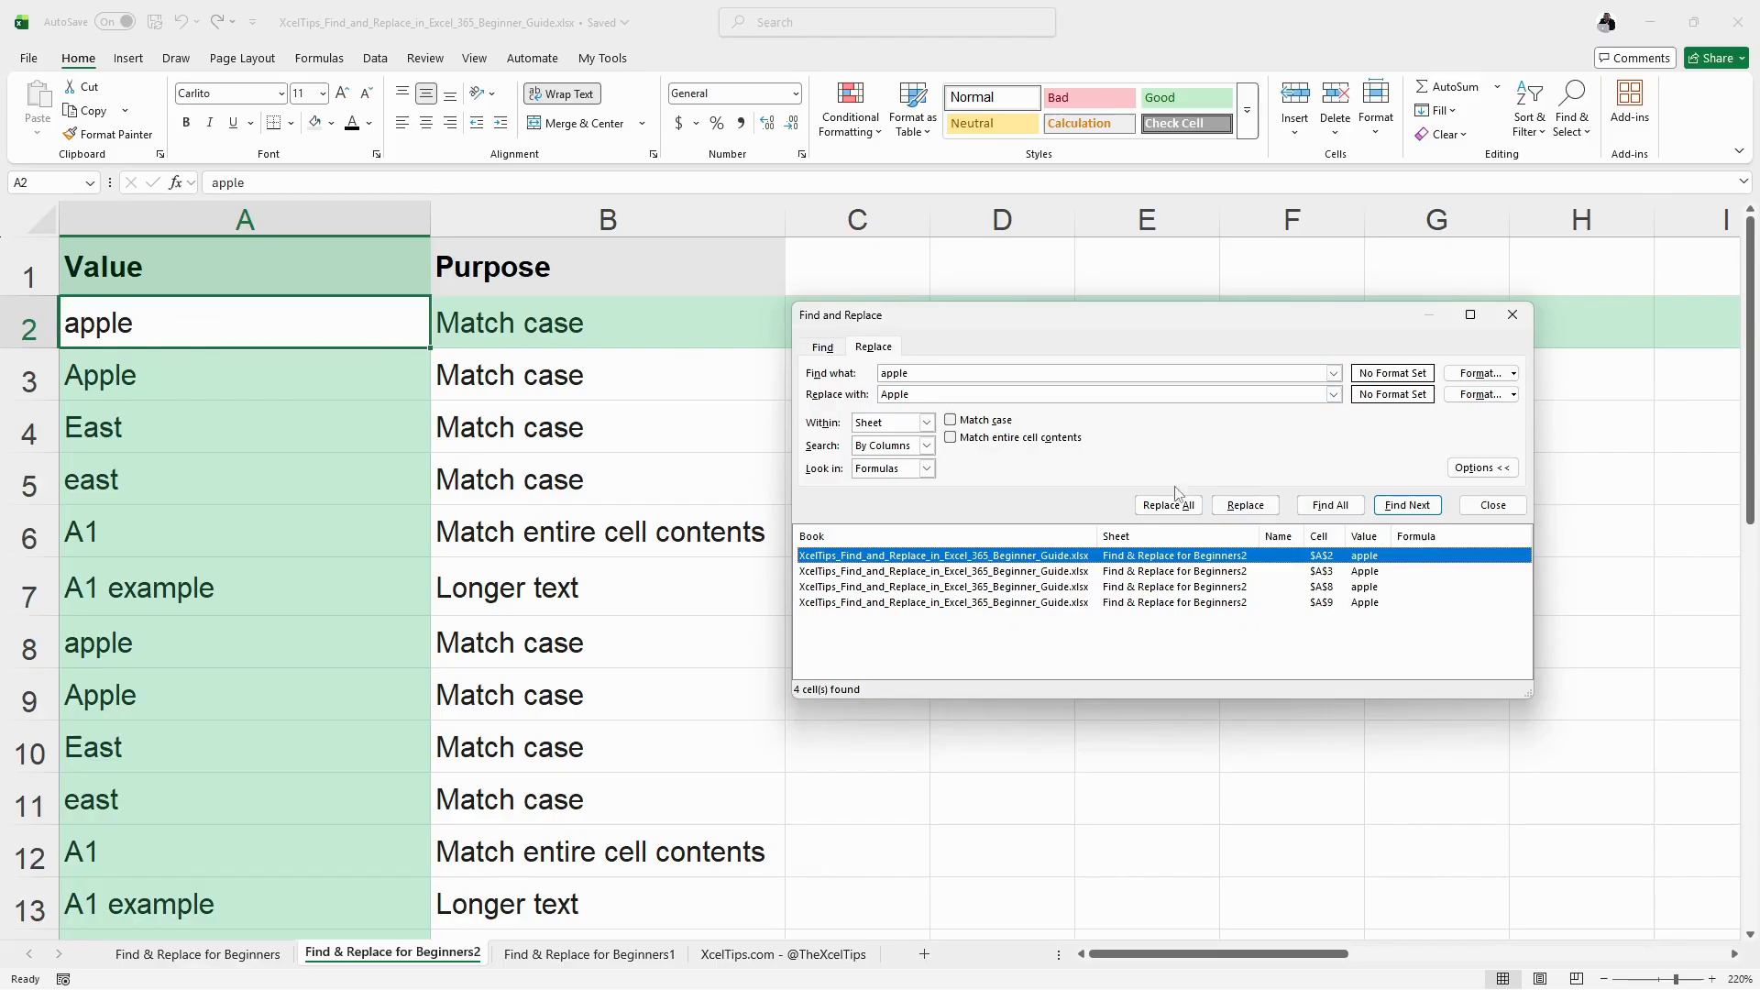
Step: Replace only the match in A2 with Apple, compare it with A8, and undo the replacement
{"action": "left_click", "coordinate": [1265, 511]}
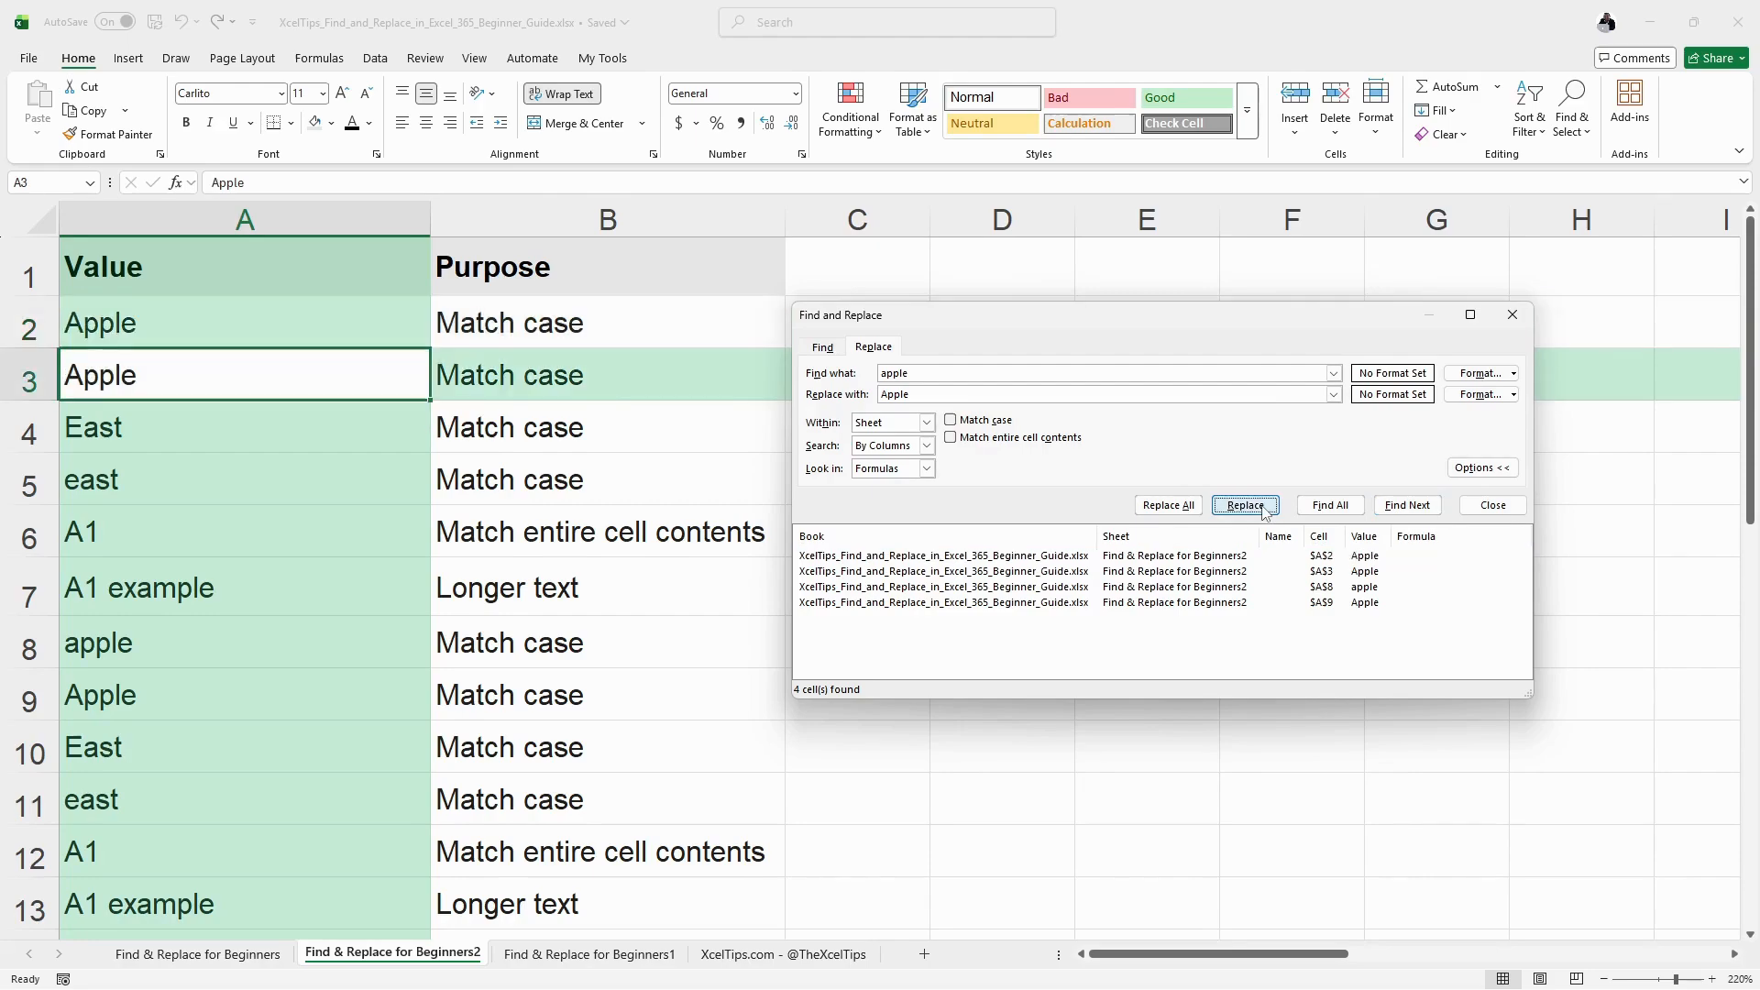
{"action": "left_click", "coordinate": [134, 327]}
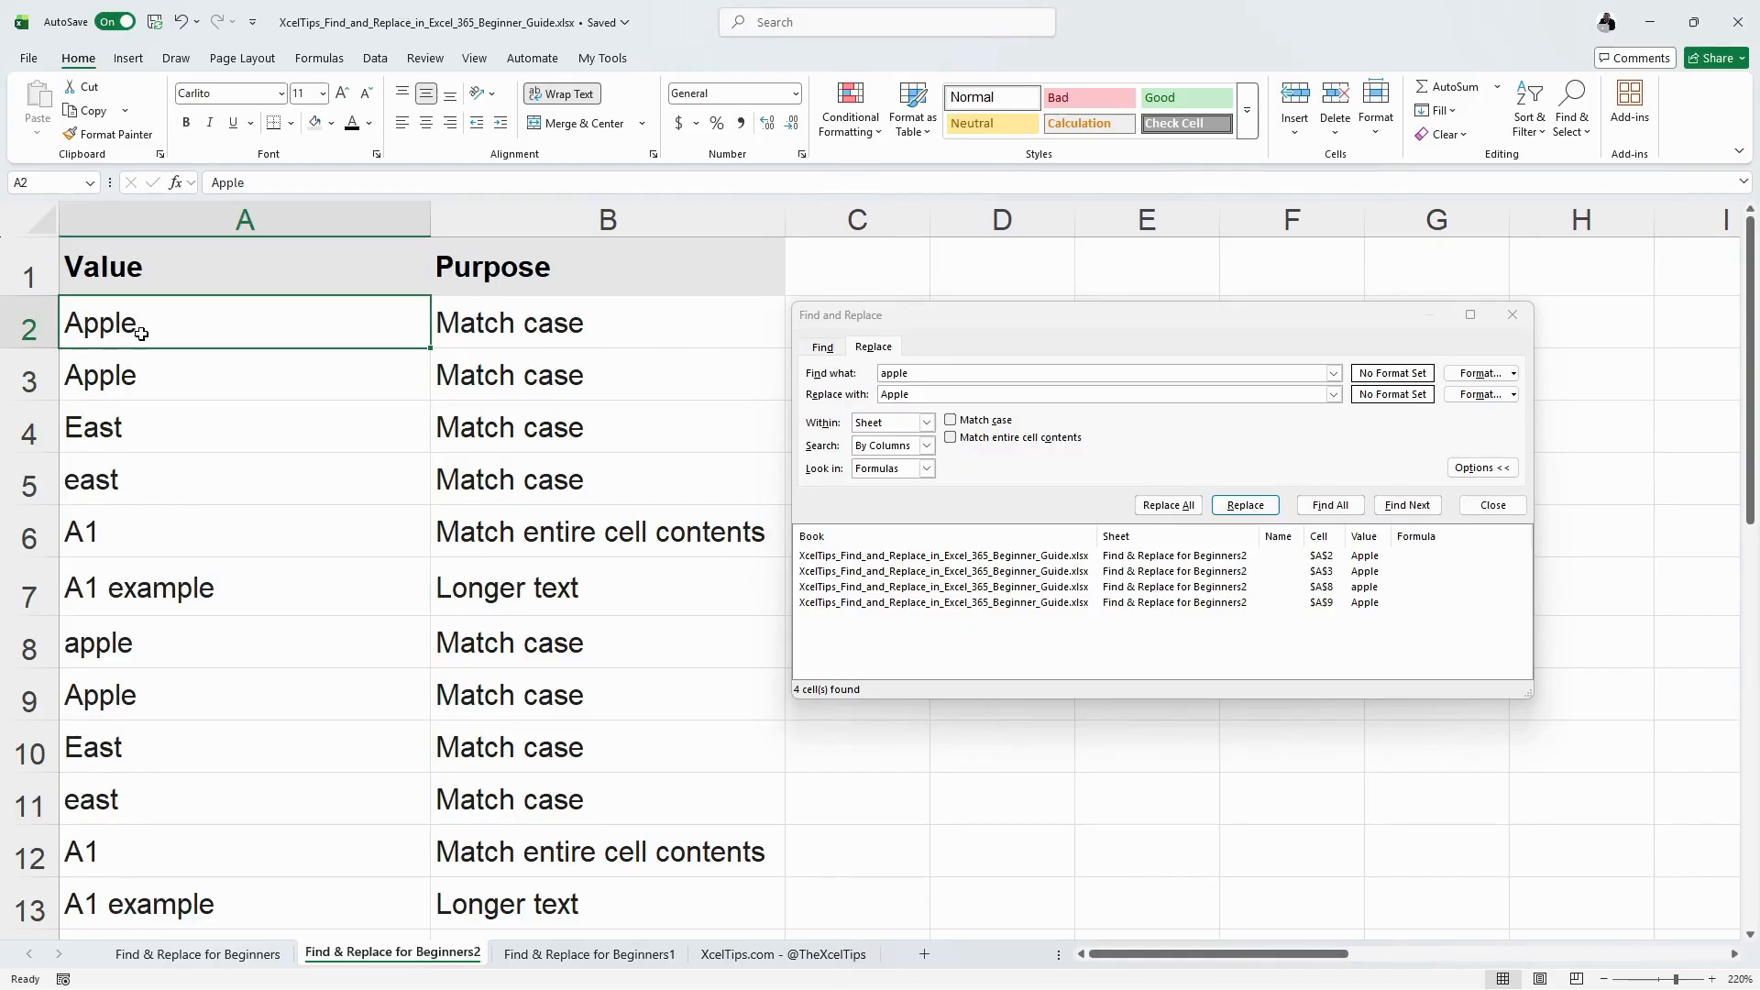
{"action": "left_click", "coordinate": [158, 642]}
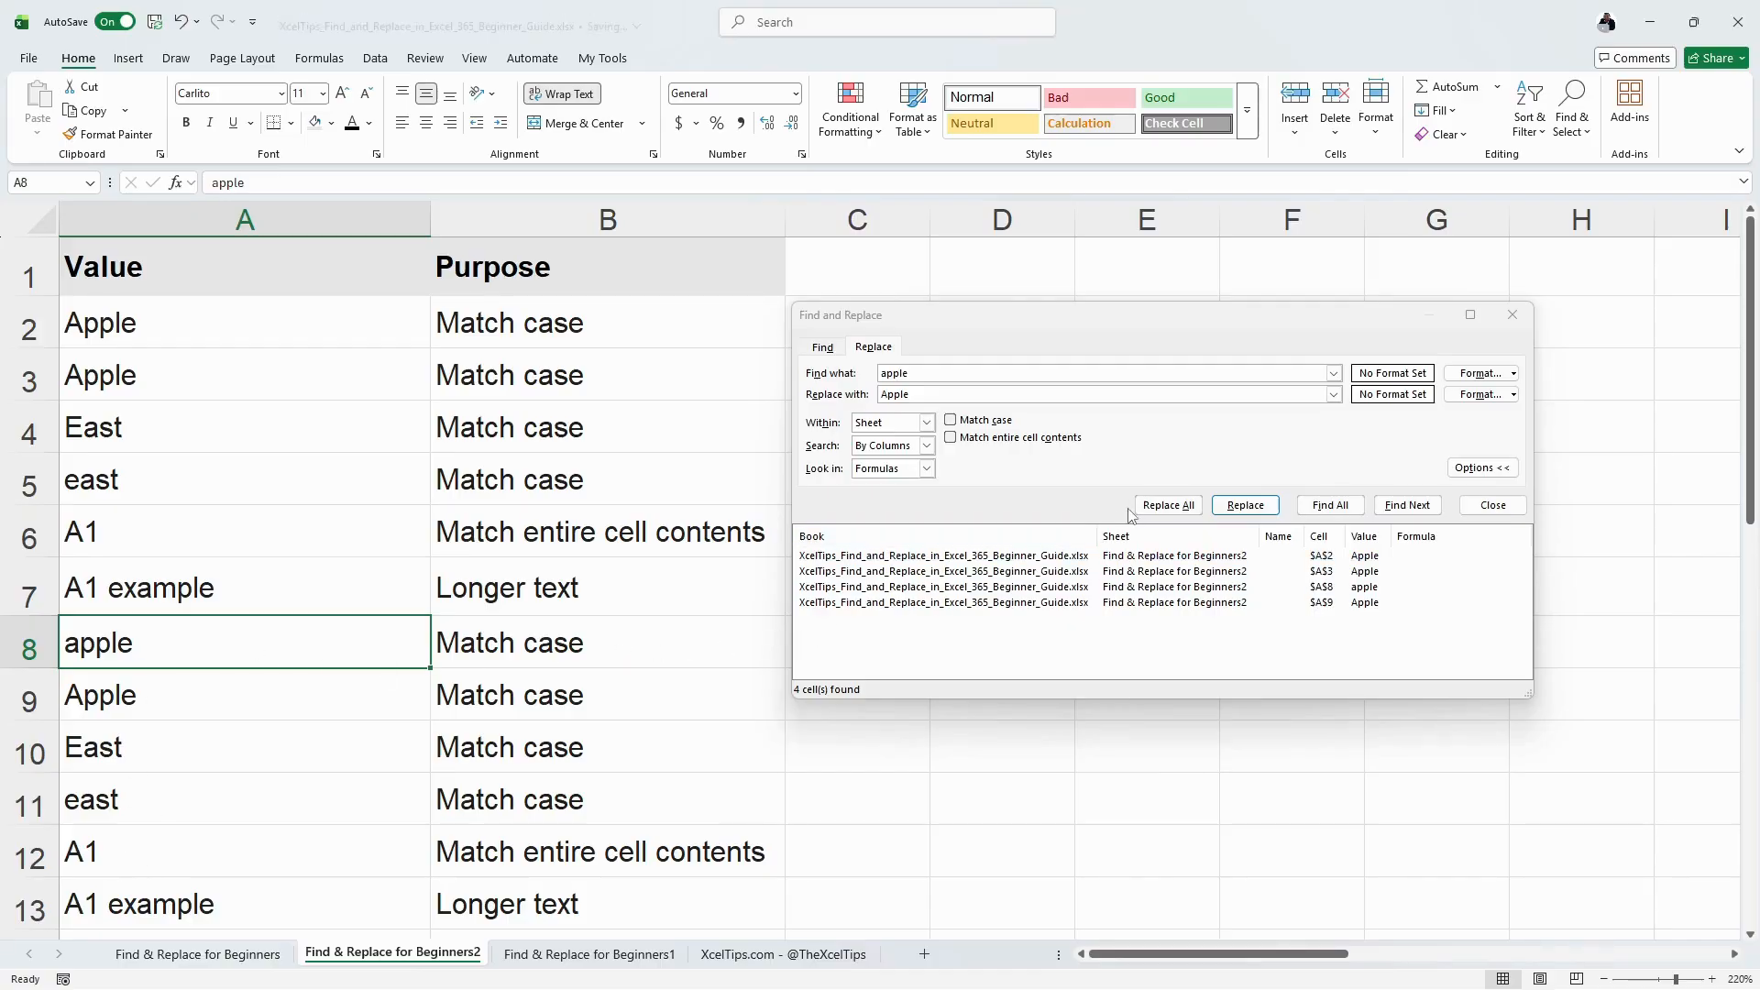
{"action": "key", "text": "ctrl+z"}
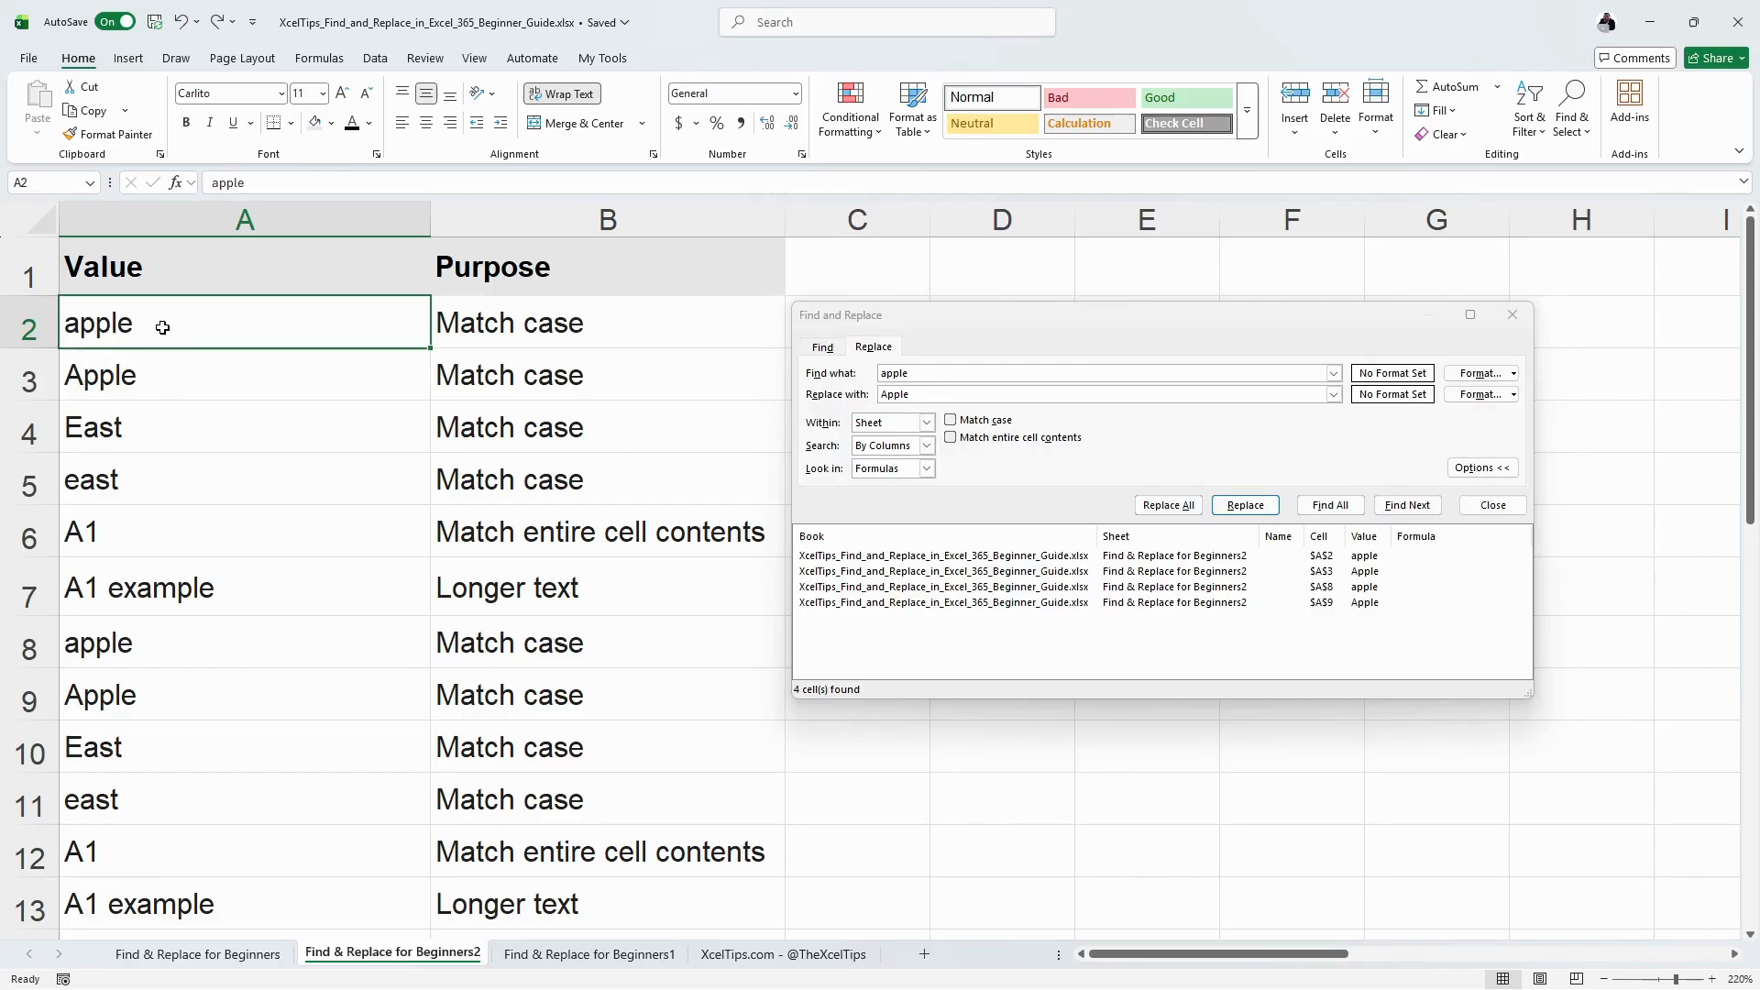
Step: Replace all matches for apple on the sheet with Apple at once
{"action": "left_click", "coordinate": [169, 652]}
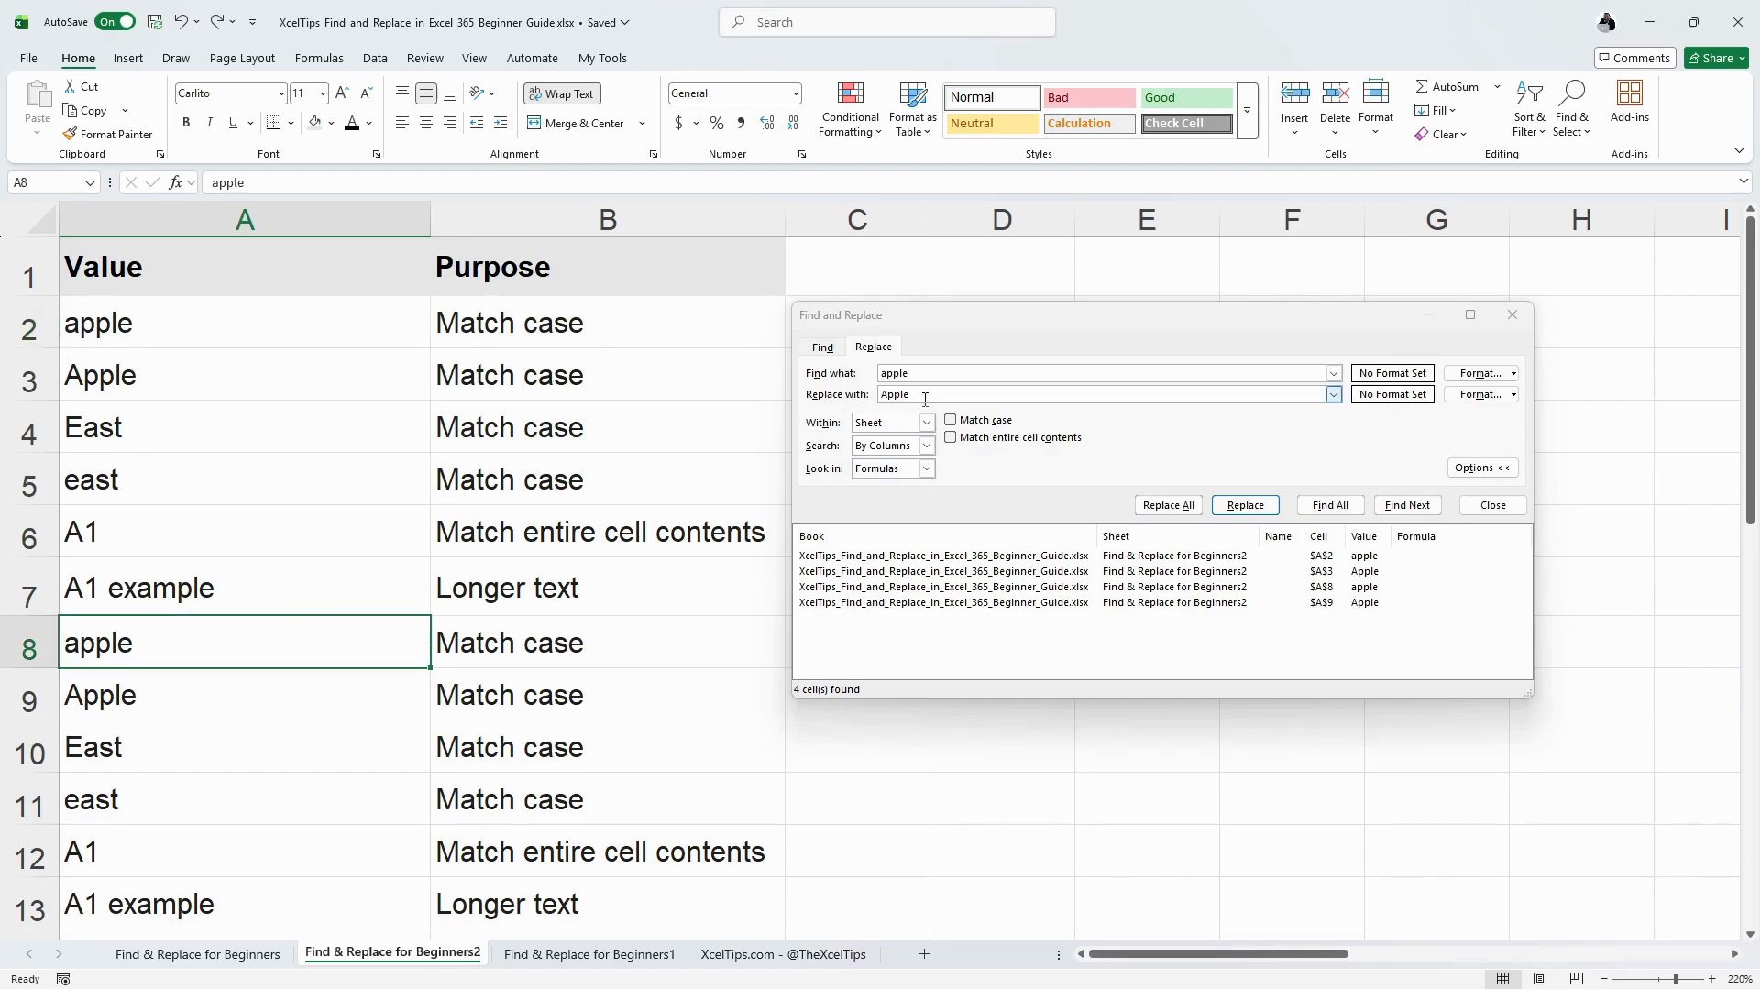
{"action": "left_click", "coordinate": [1182, 507]}
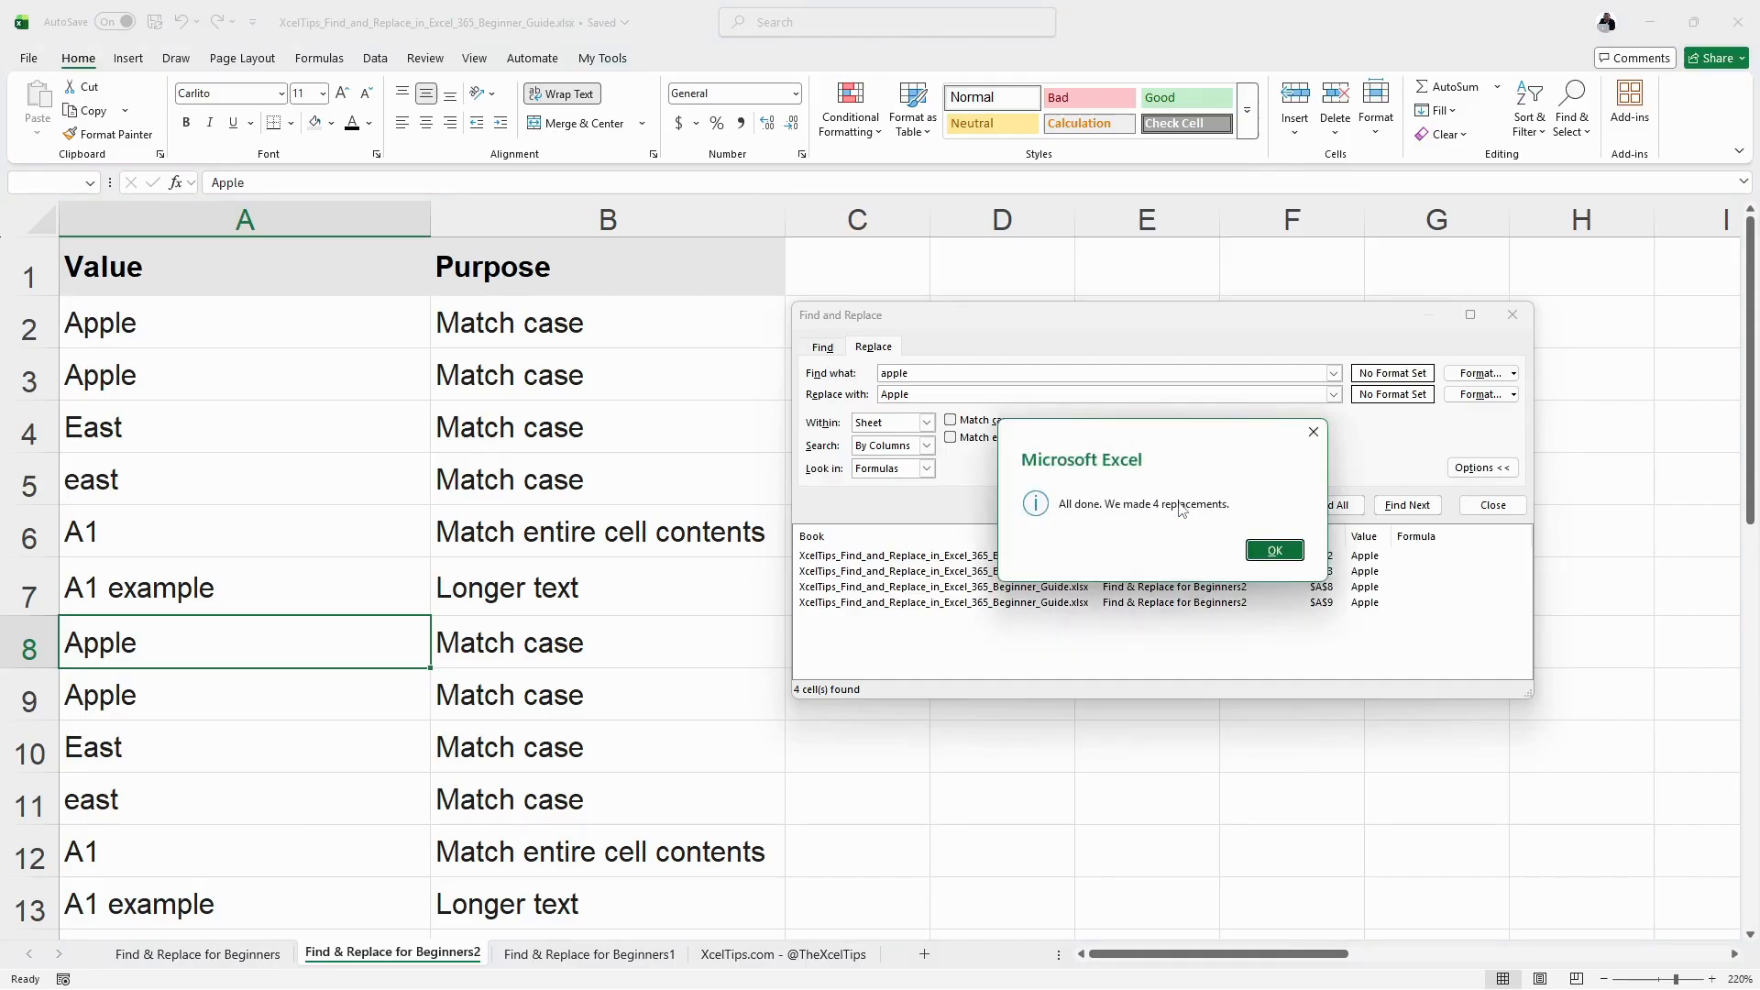
{"action": "left_click", "coordinate": [1277, 551]}
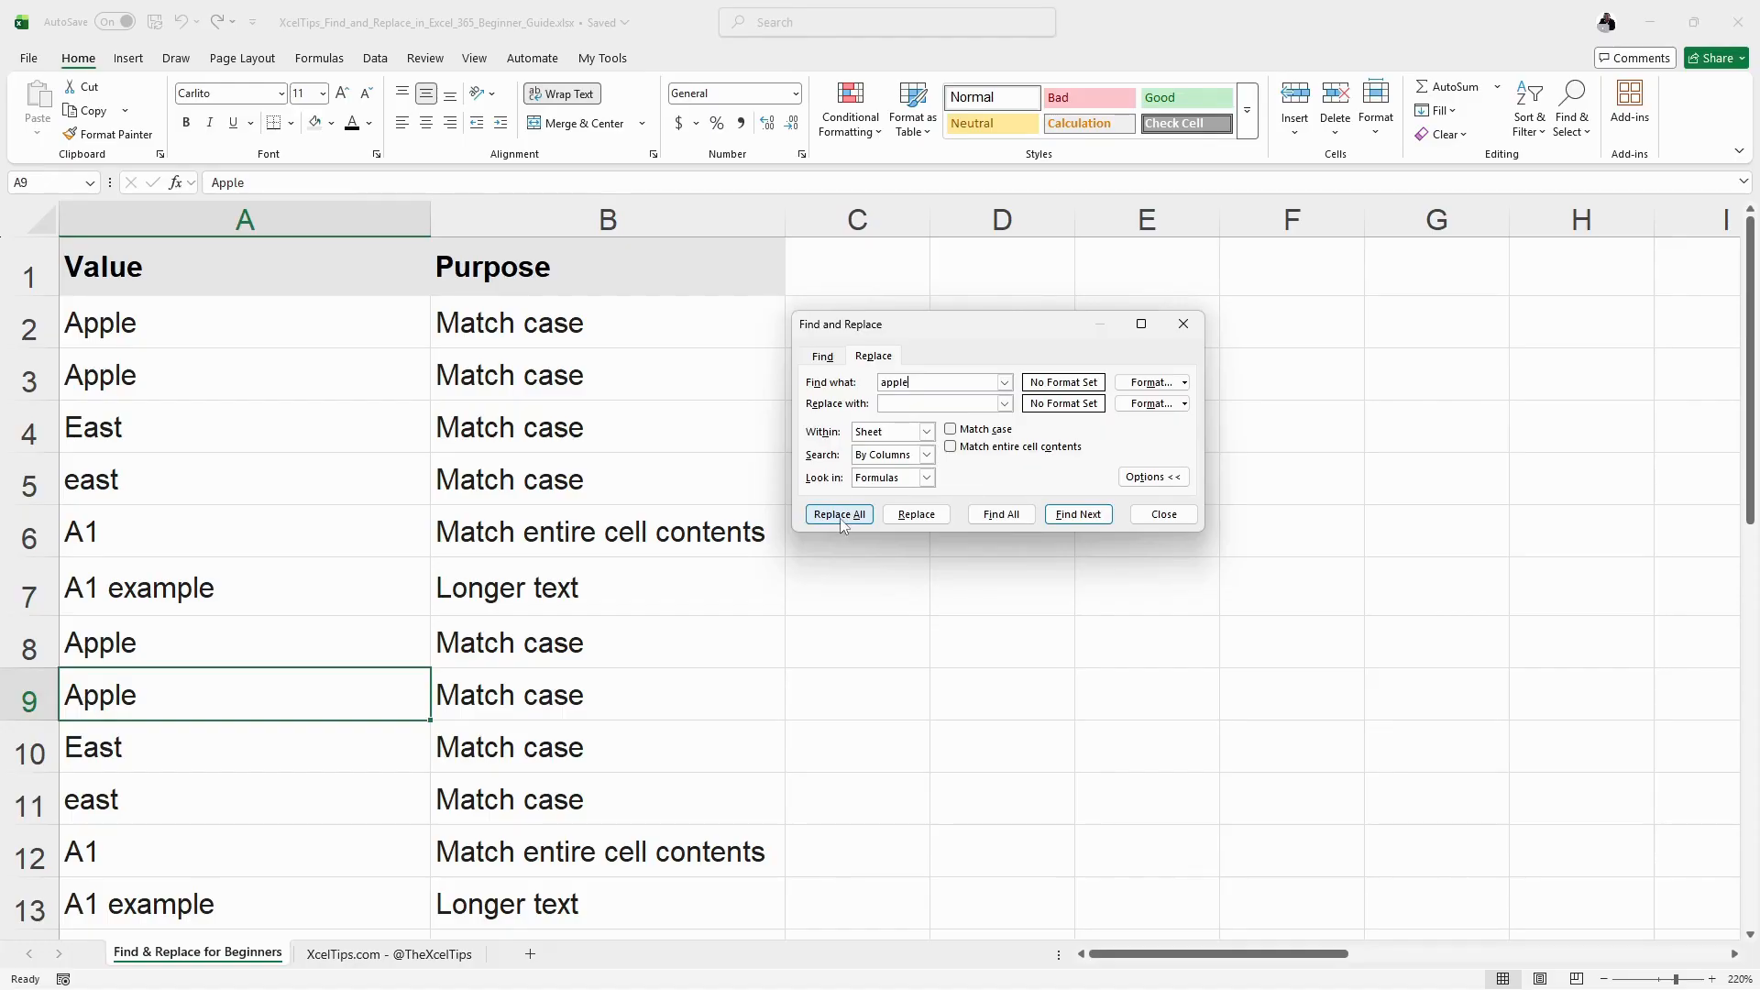
Step: List all matches for apple in the updated list and step through them one at a time
{"action": "left_click", "coordinate": [1009, 519]}
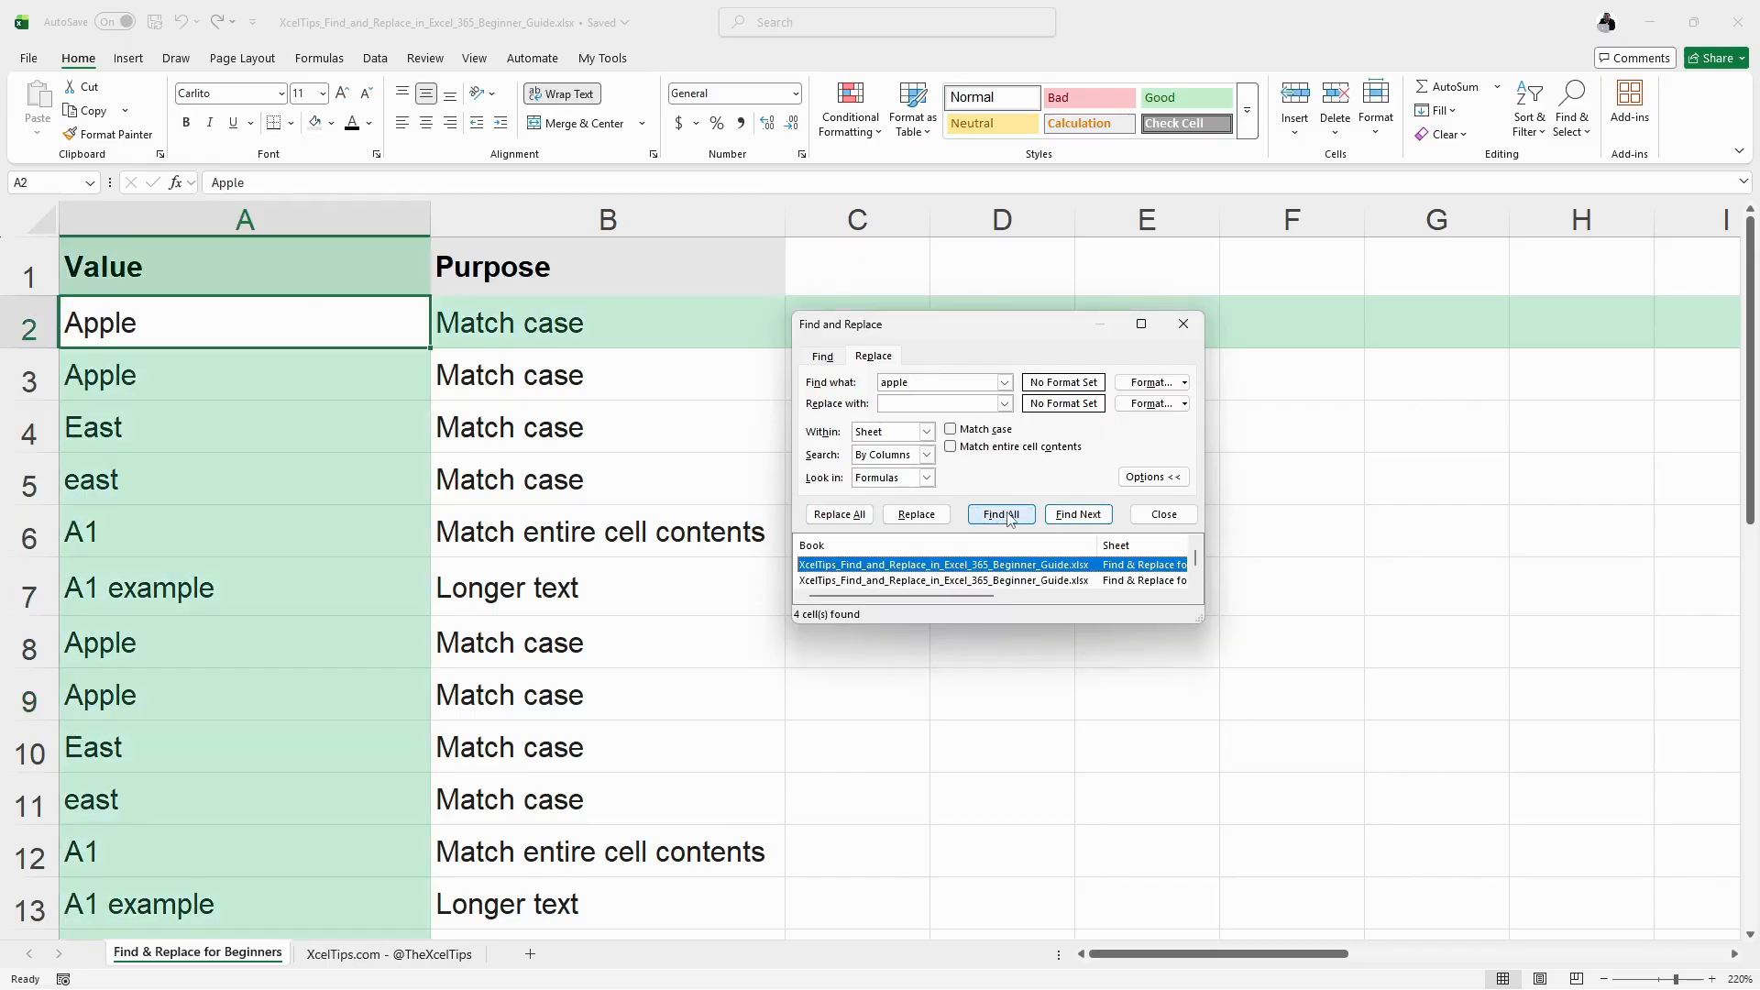
{"action": "left_click", "coordinate": [1088, 519]}
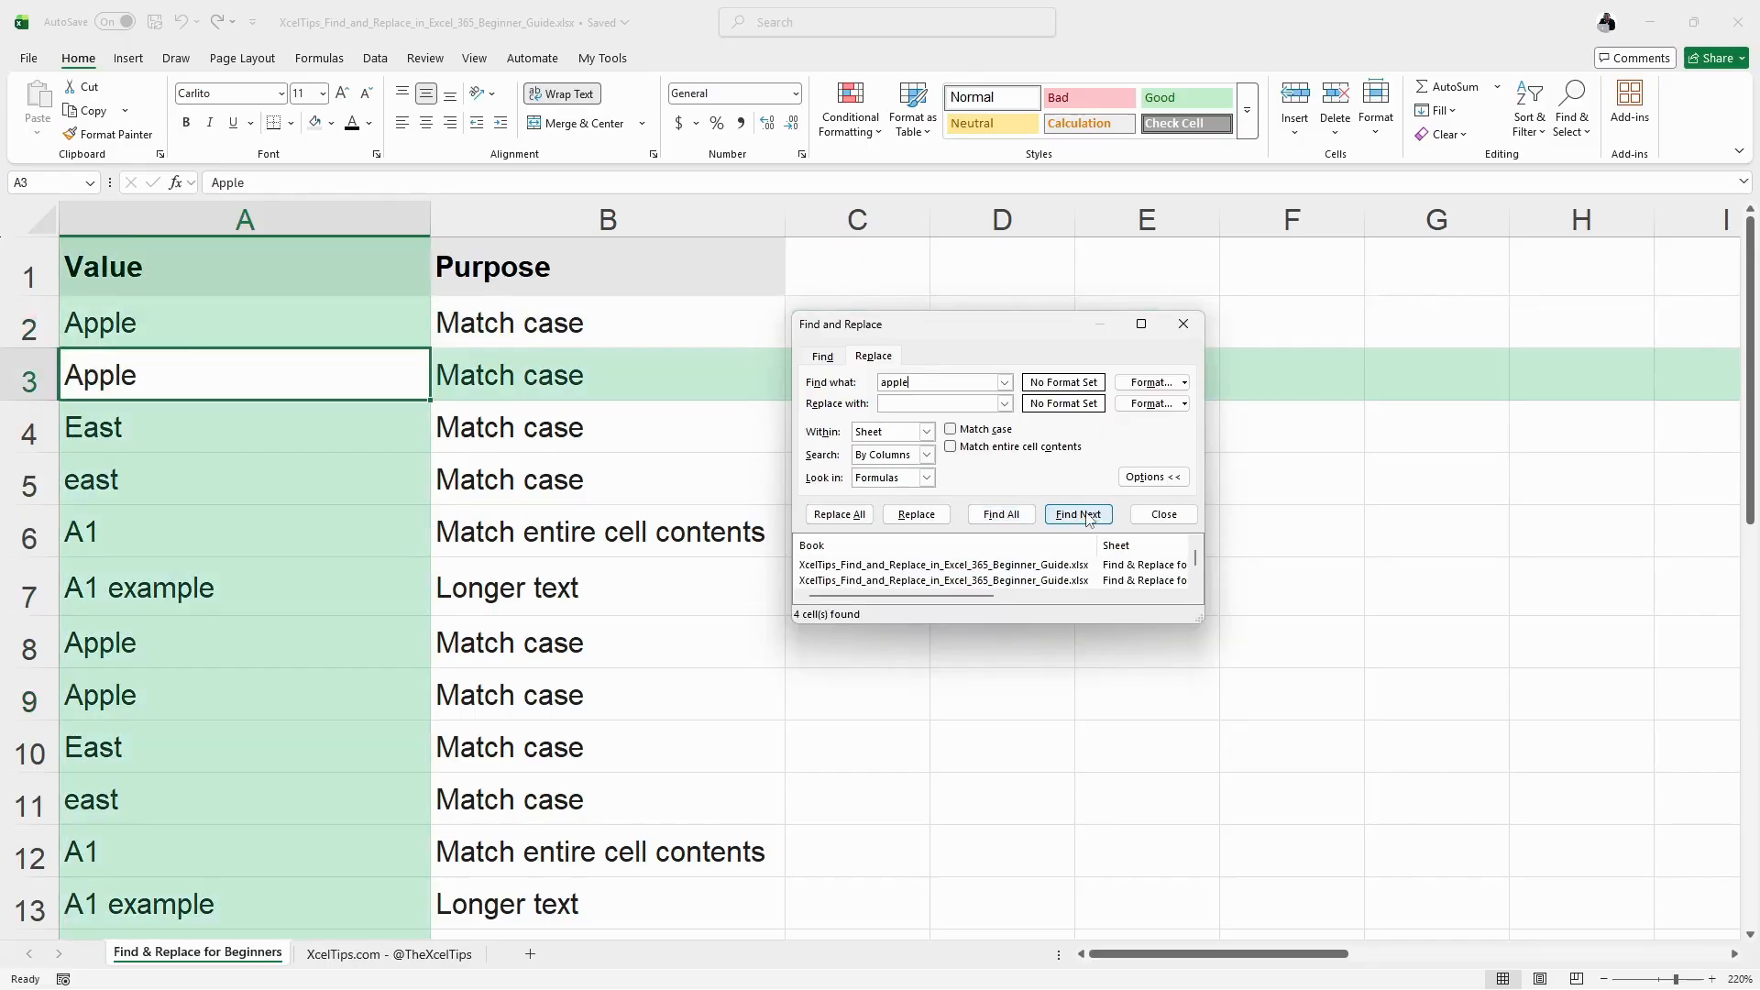
{"action": "left_click", "coordinate": [1088, 518]}
{"action": "left_click", "coordinate": [1088, 519]}
{"action": "left_click", "coordinate": [1086, 514]}
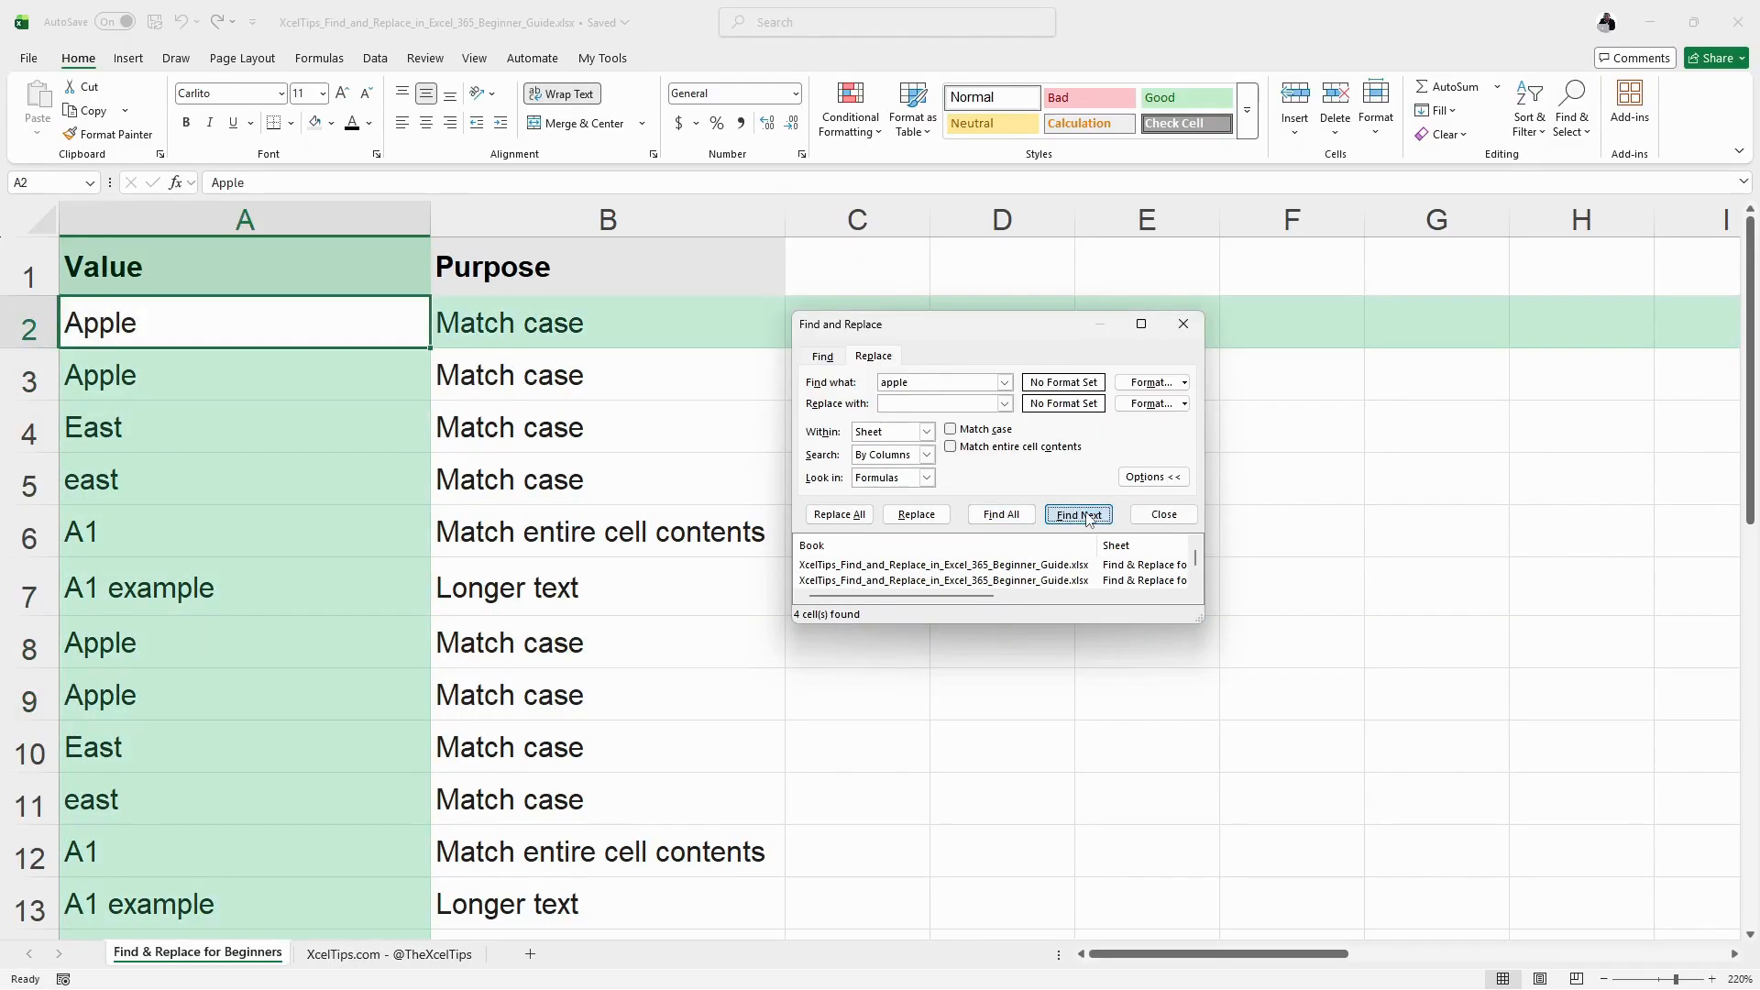
{"action": "left_click", "coordinate": [1086, 514]}
{"action": "left_click", "coordinate": [1086, 514]}
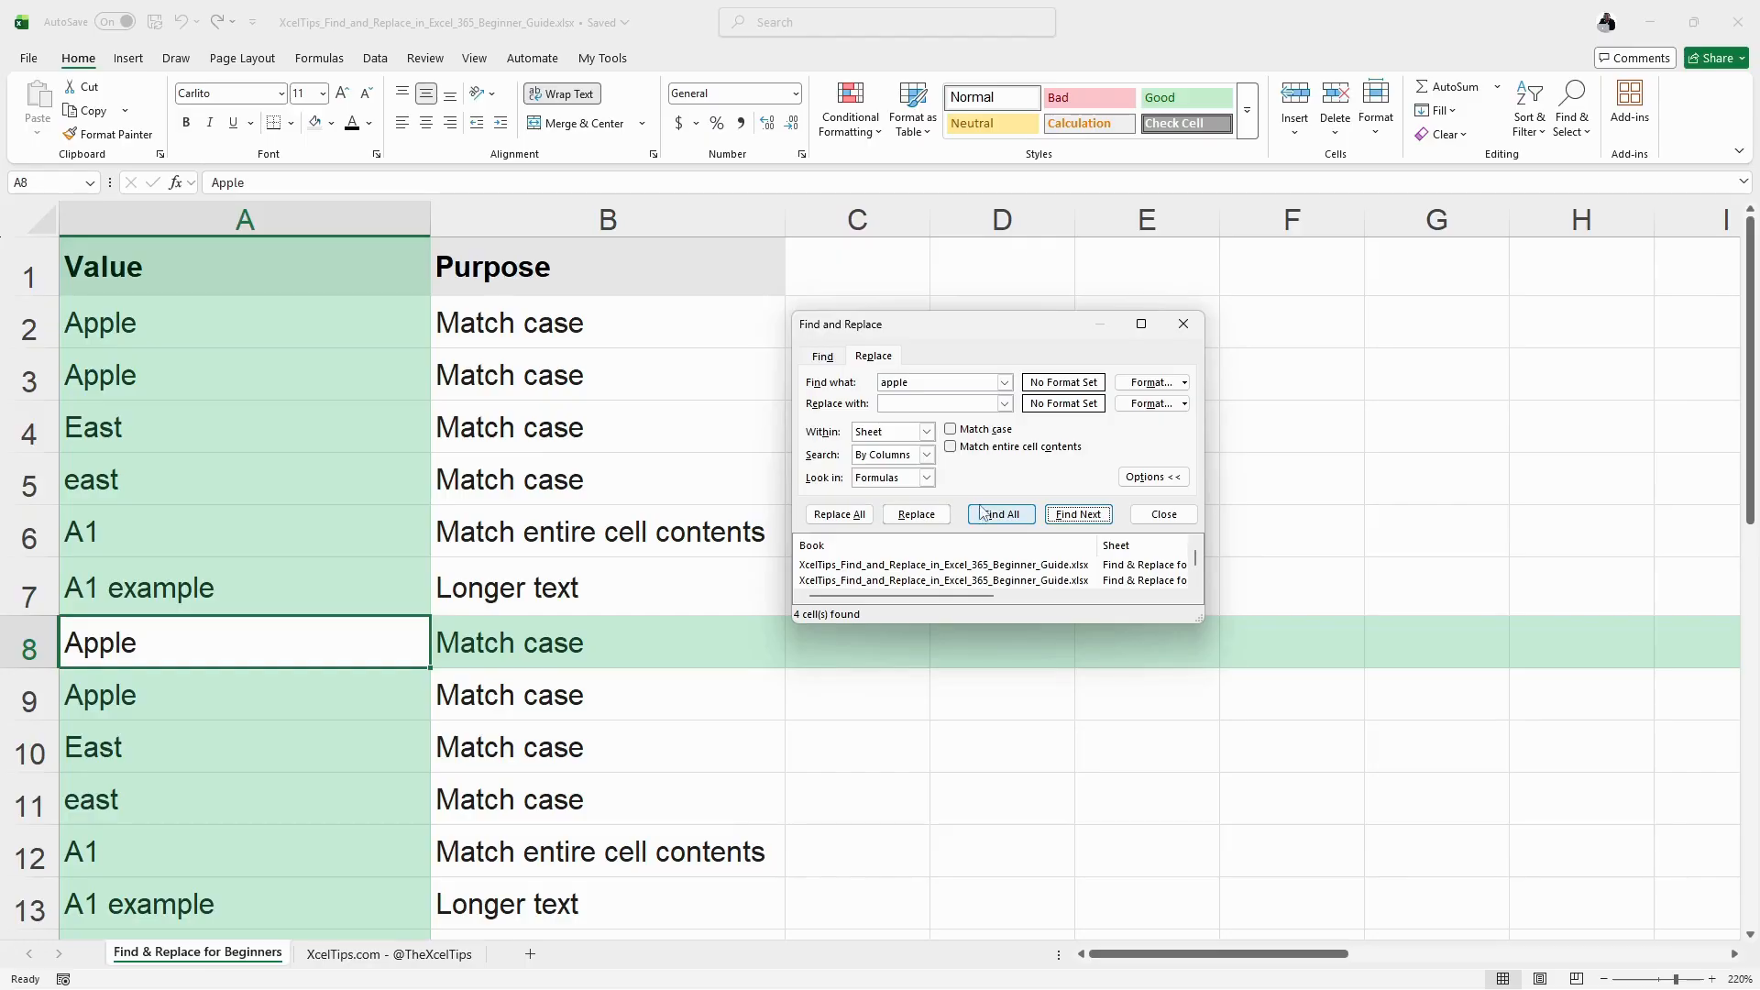
Step: Switch the search scope to the whole workbook and set it back to the sheet
{"action": "left_click", "coordinate": [926, 432]}
{"action": "left_click", "coordinate": [908, 464]}
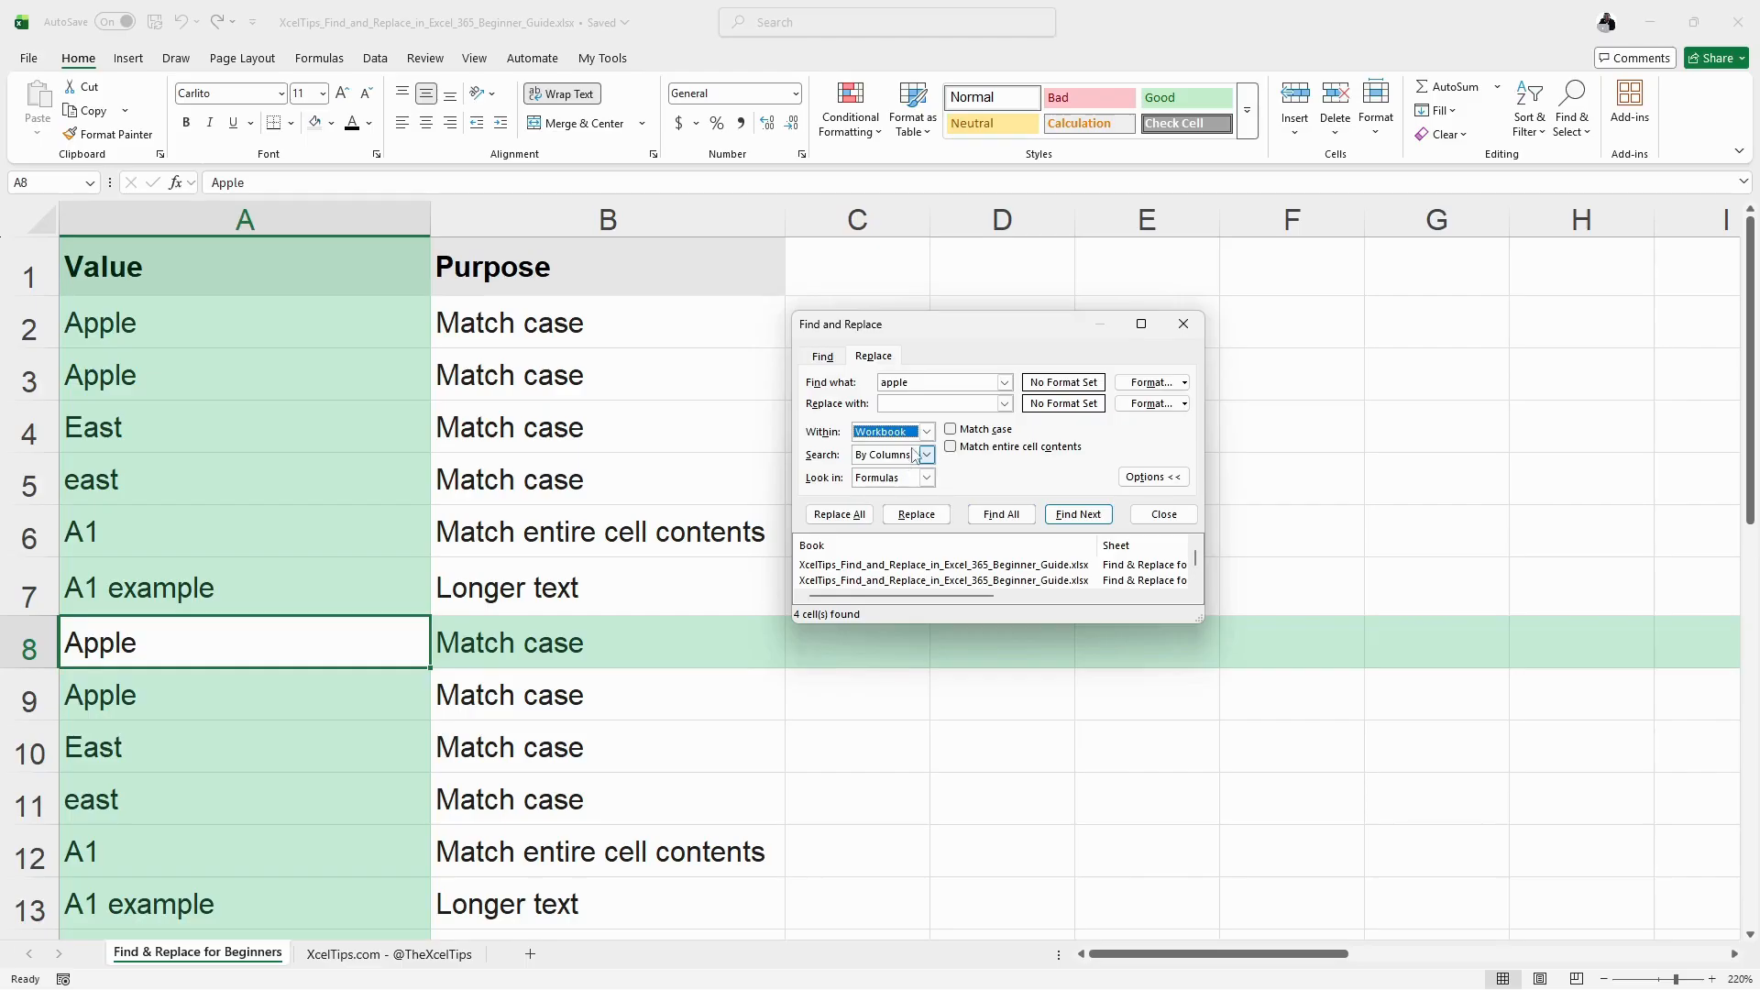
{"action": "left_click", "coordinate": [927, 432]}
{"action": "left_click", "coordinate": [907, 448]}
Step: Search the sheet for A1 without entire-cell matching, listing all matches and stepping through them
{"action": "left_click_drag", "start_coordinate": [973, 382], "coordinate": [809, 391]}
{"action": "type", "text": "A1"}
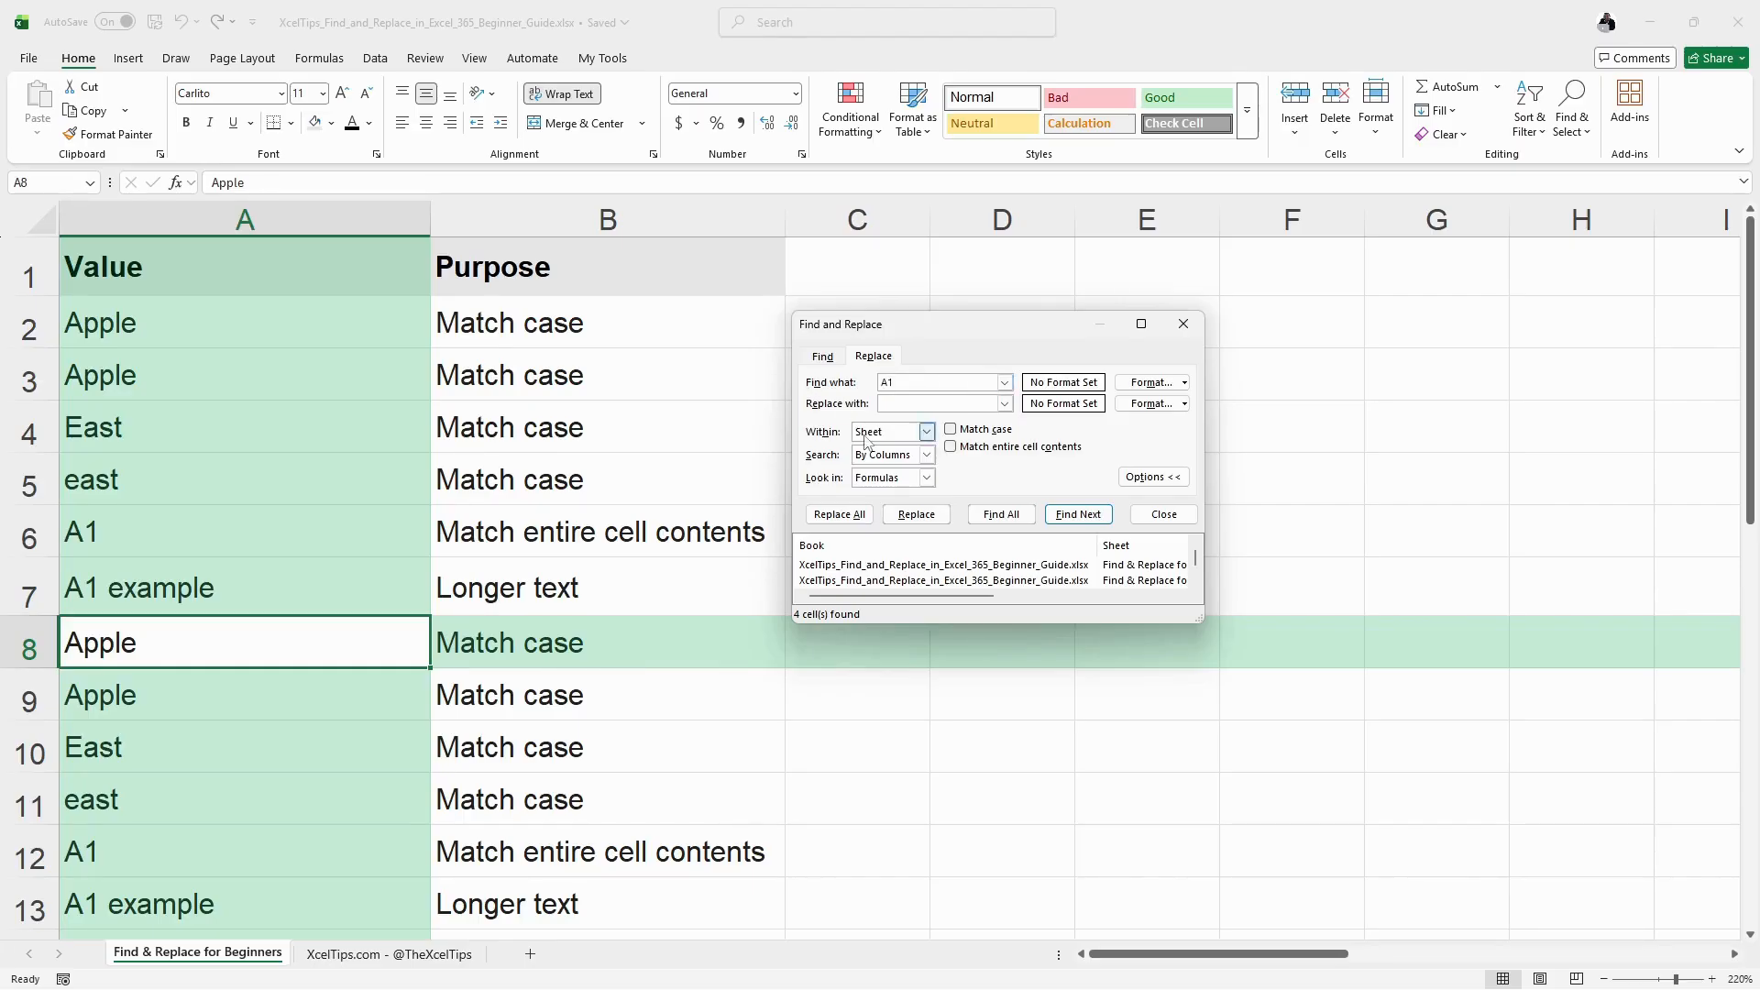
{"action": "left_click", "coordinate": [1001, 515]}
{"action": "left_click", "coordinate": [1078, 514]}
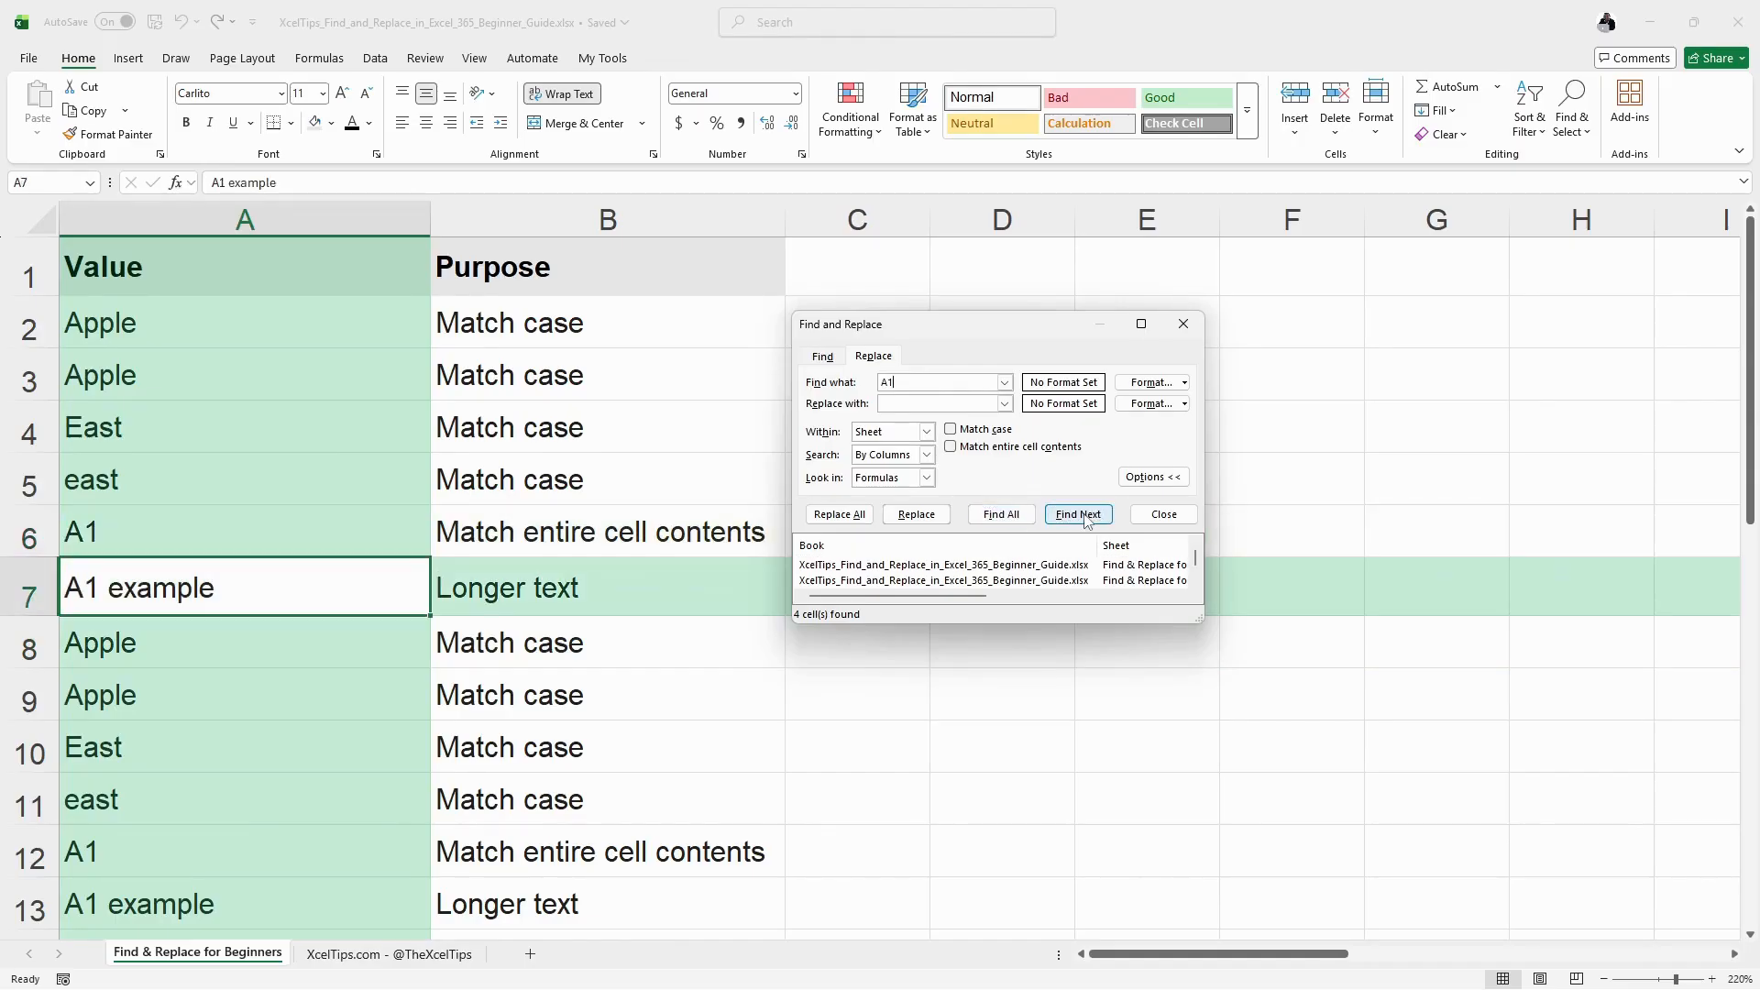
{"action": "left_click", "coordinate": [1083, 516]}
{"action": "left_click", "coordinate": [1087, 520]}
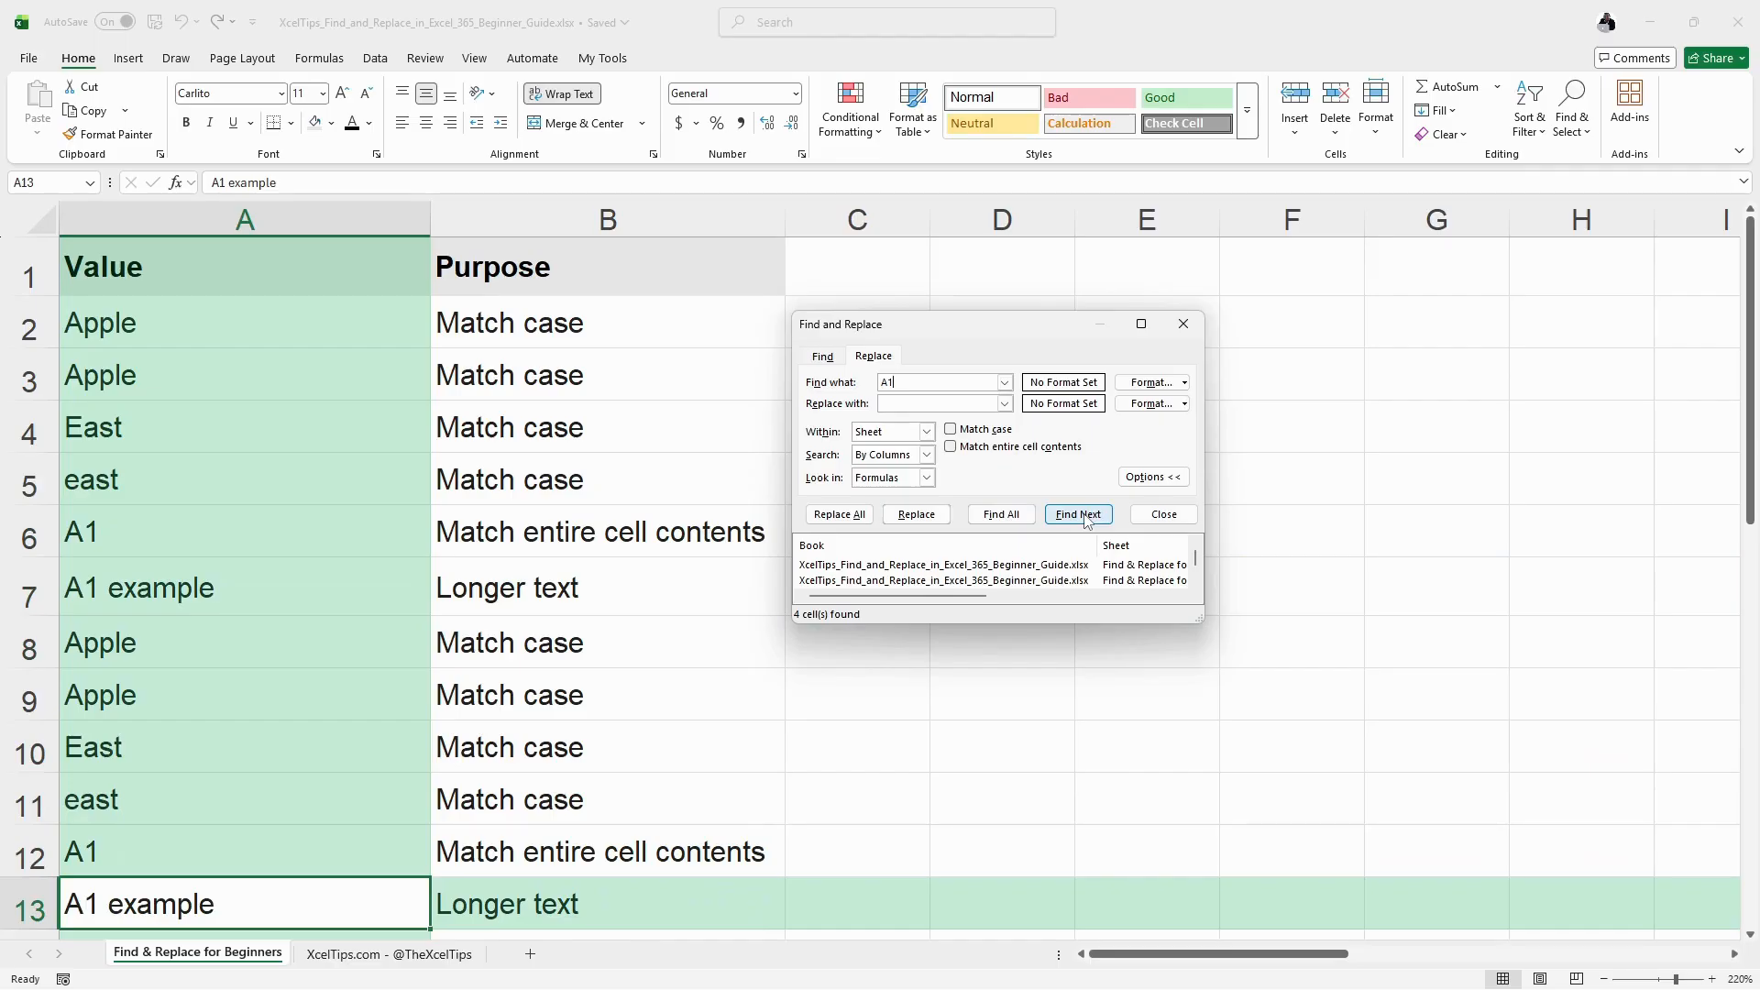
{"action": "left_click", "coordinate": [1087, 520]}
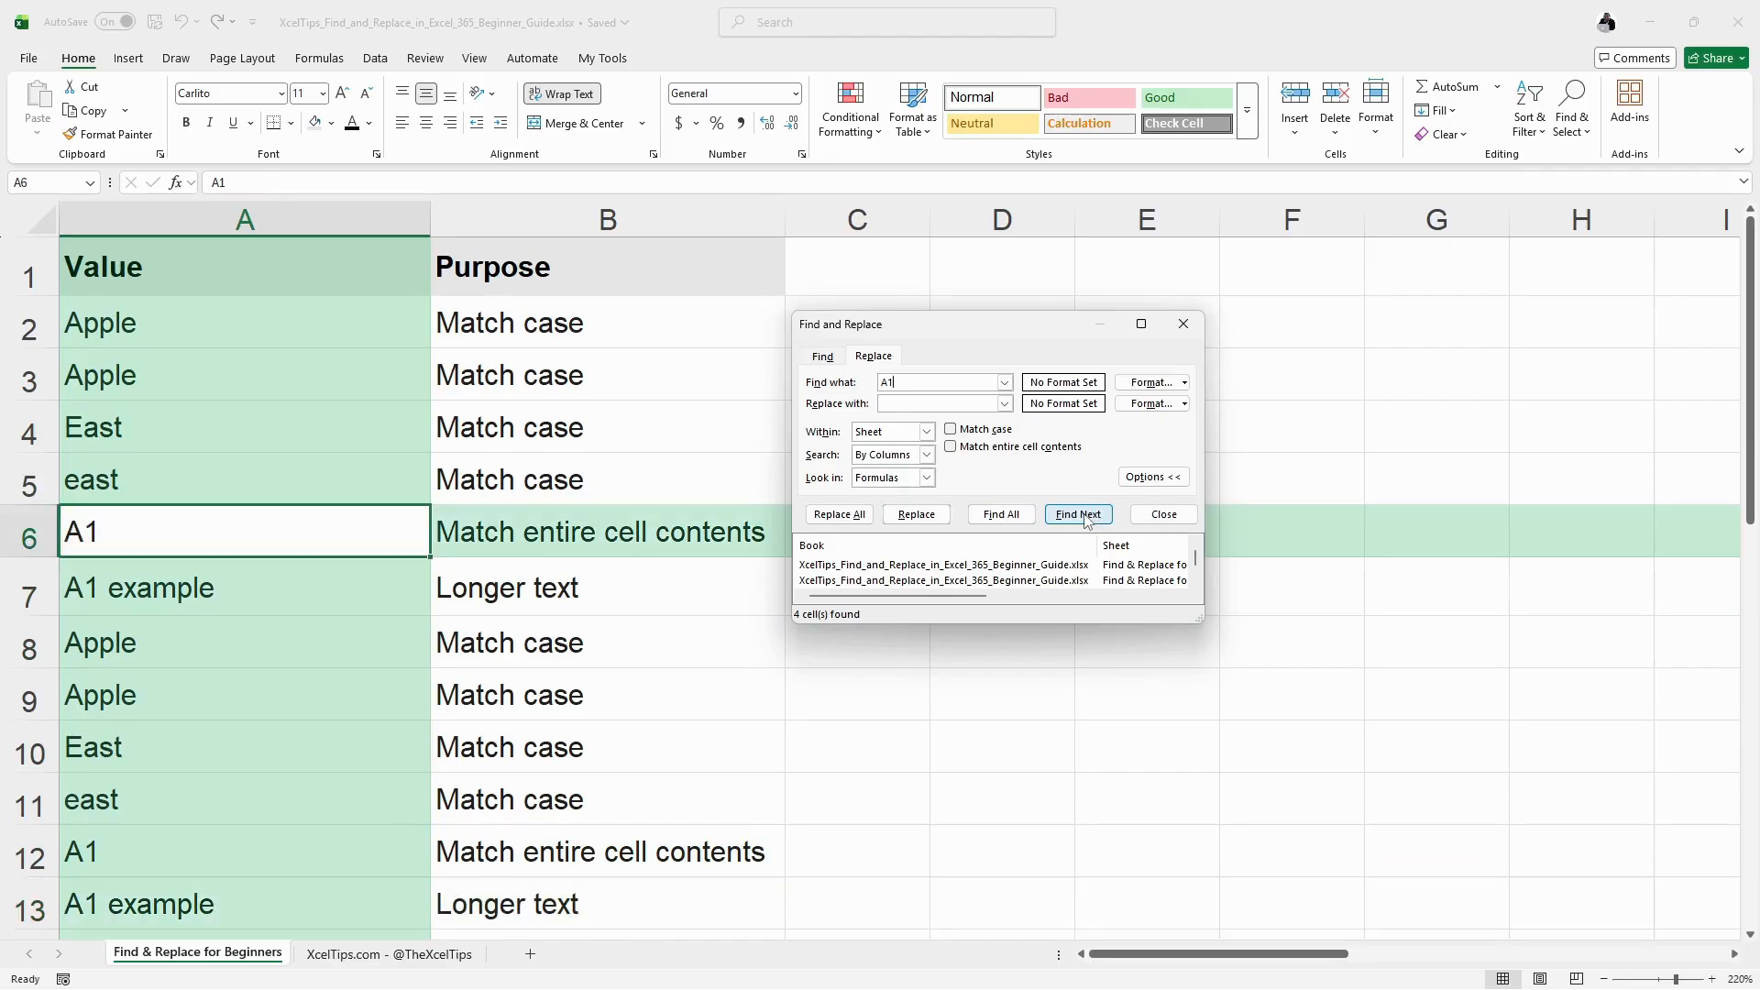
{"action": "left_click", "coordinate": [1087, 520]}
{"action": "left_click", "coordinate": [1087, 517]}
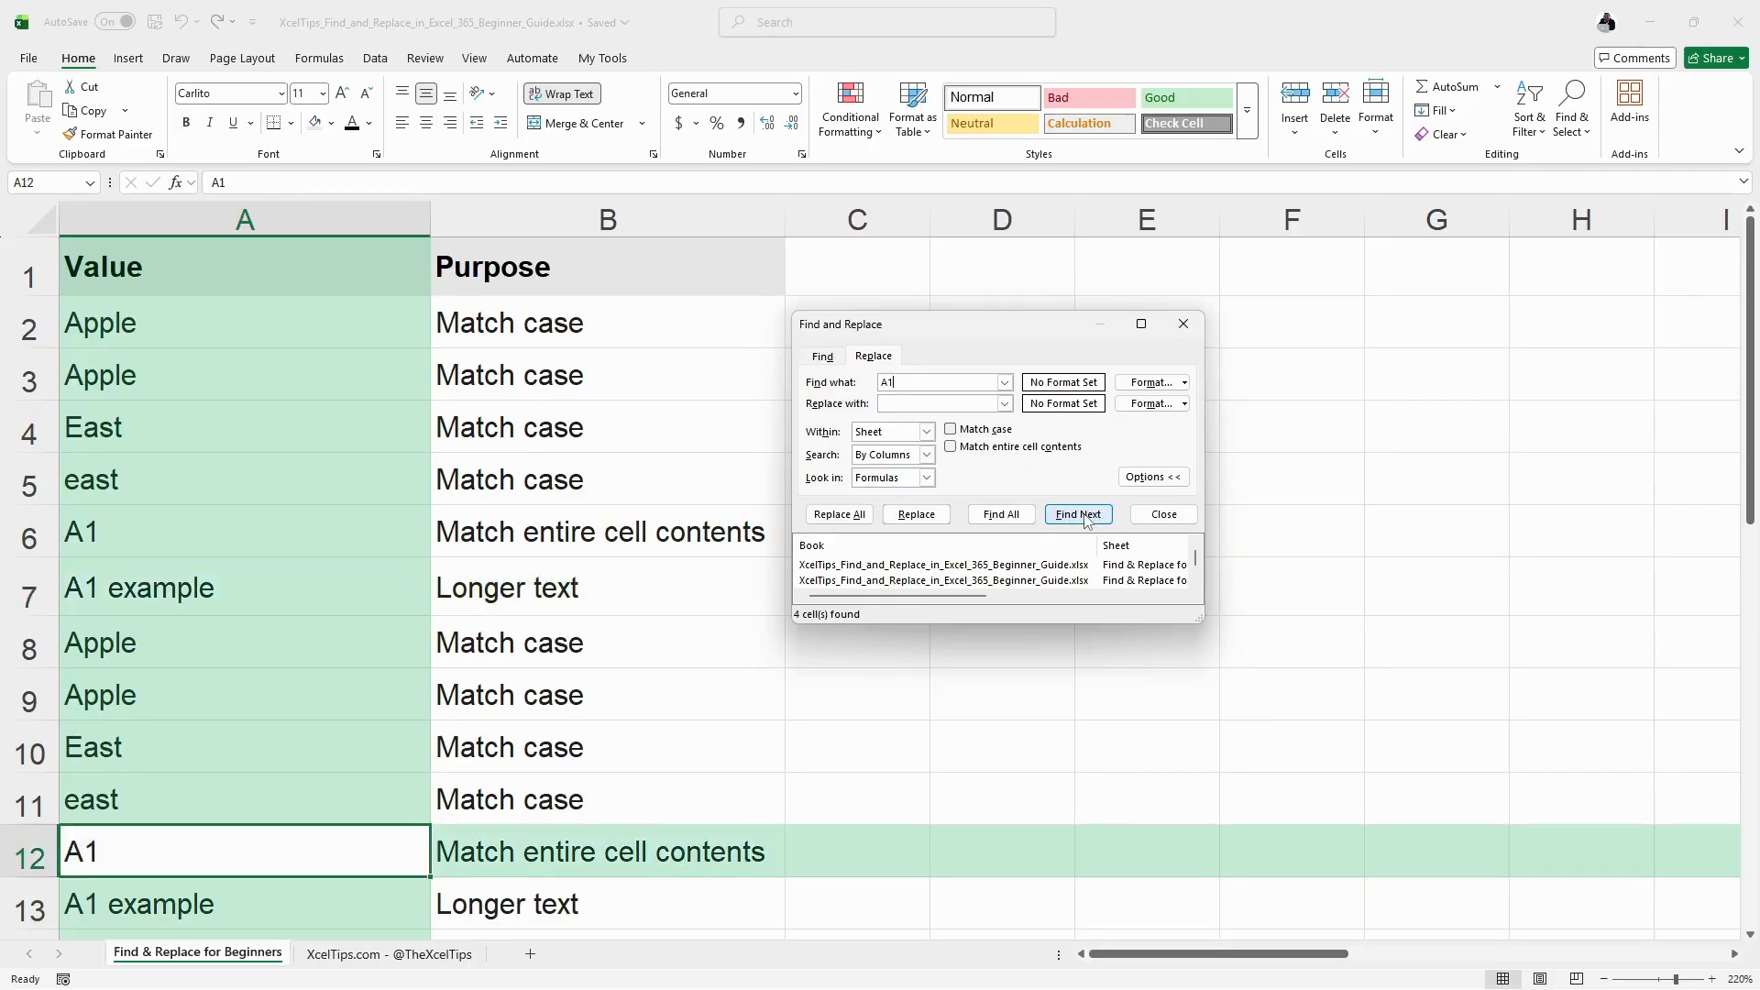
Step: Turn on matching of entire cell contents and step through the A1 matches again
{"action": "left_click", "coordinate": [952, 447]}
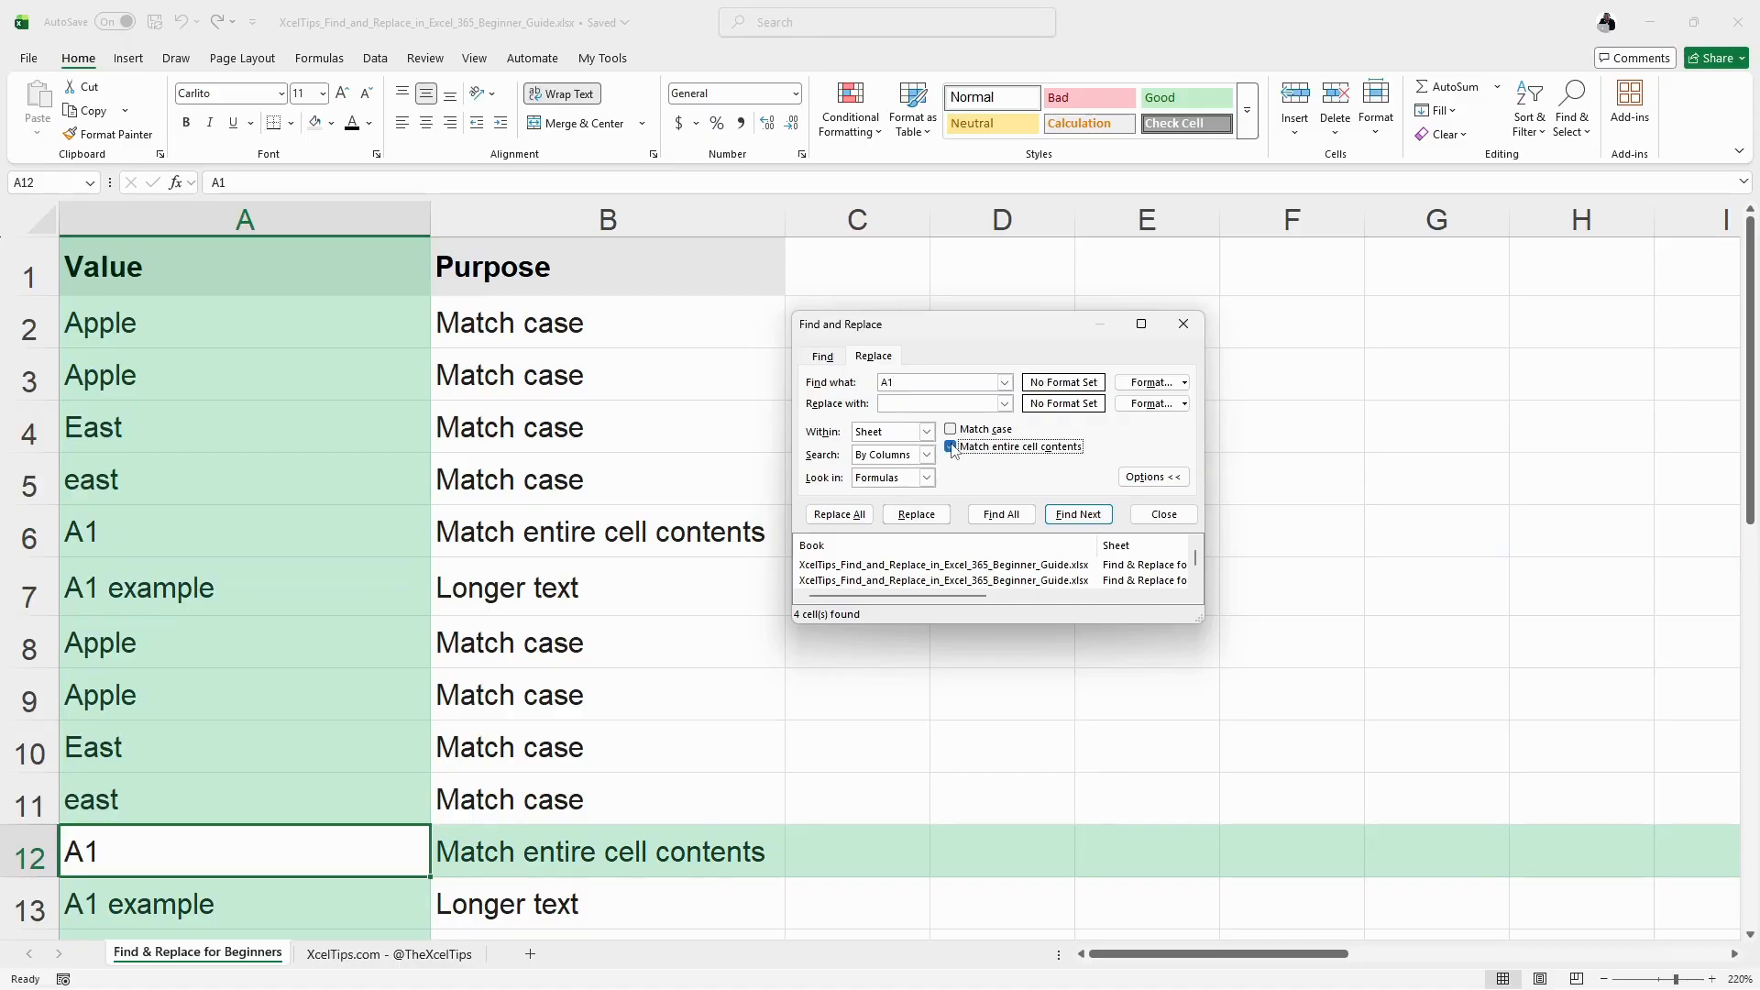
{"action": "left_click", "coordinate": [1071, 516]}
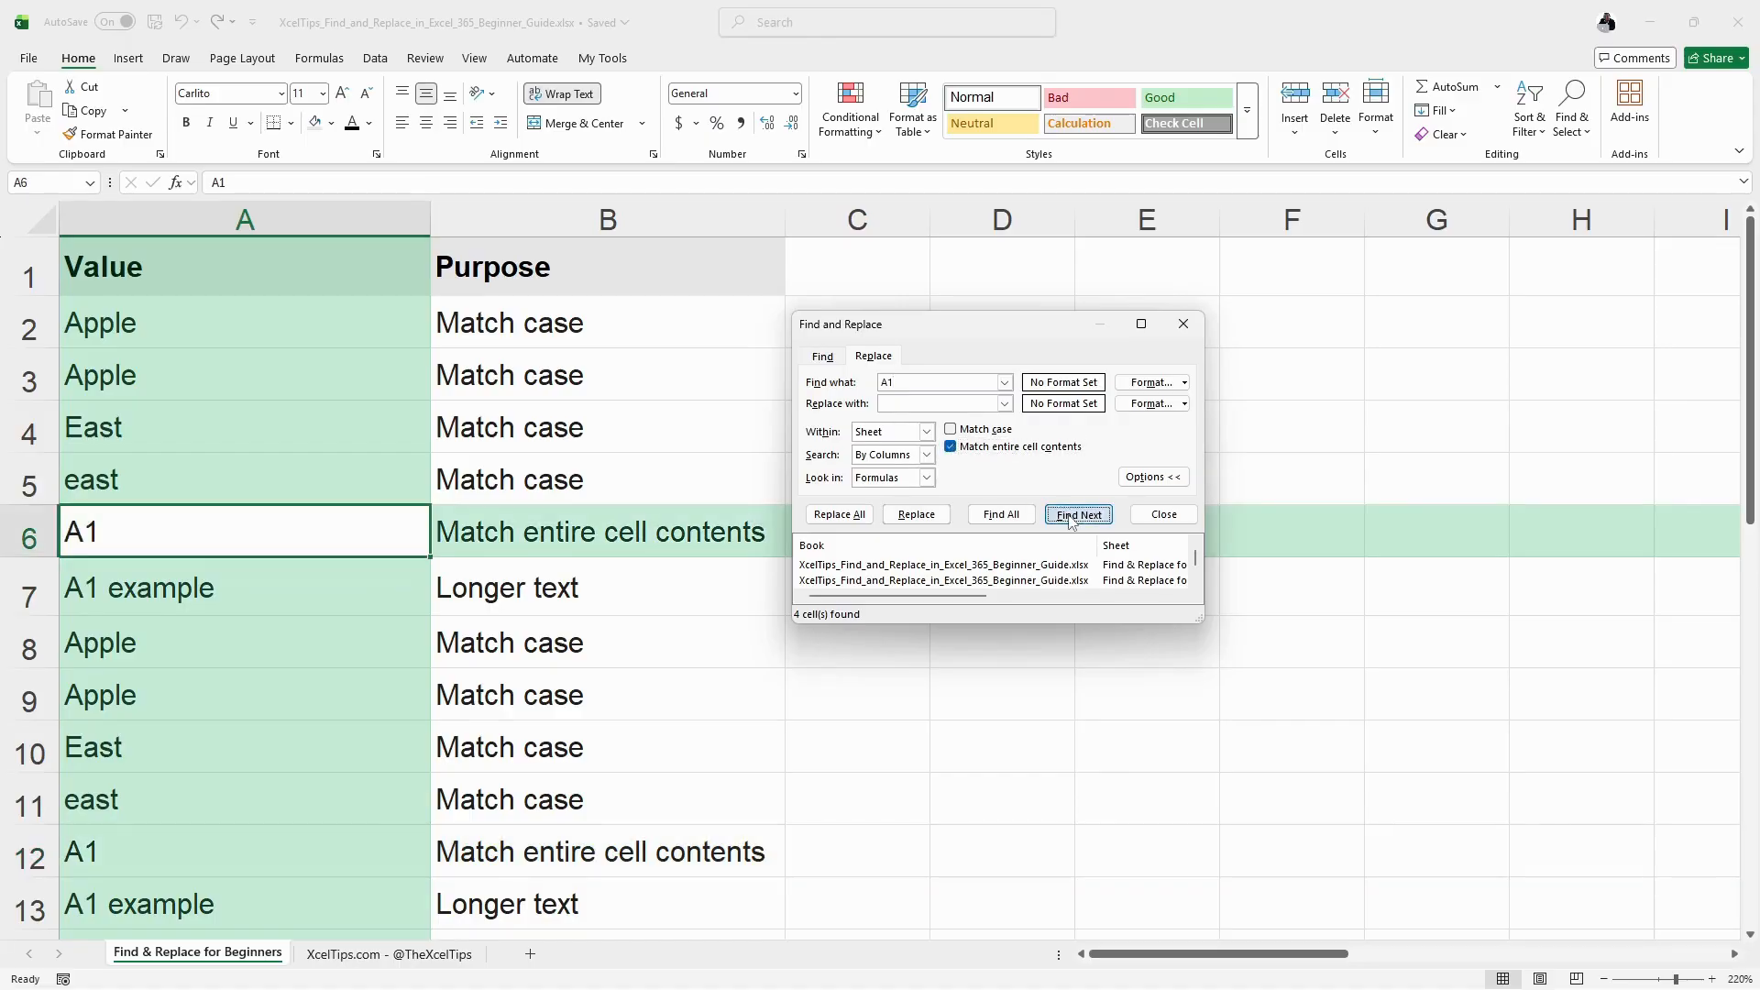
{"action": "left_click", "coordinate": [1070, 517]}
{"action": "left_click", "coordinate": [1070, 516]}
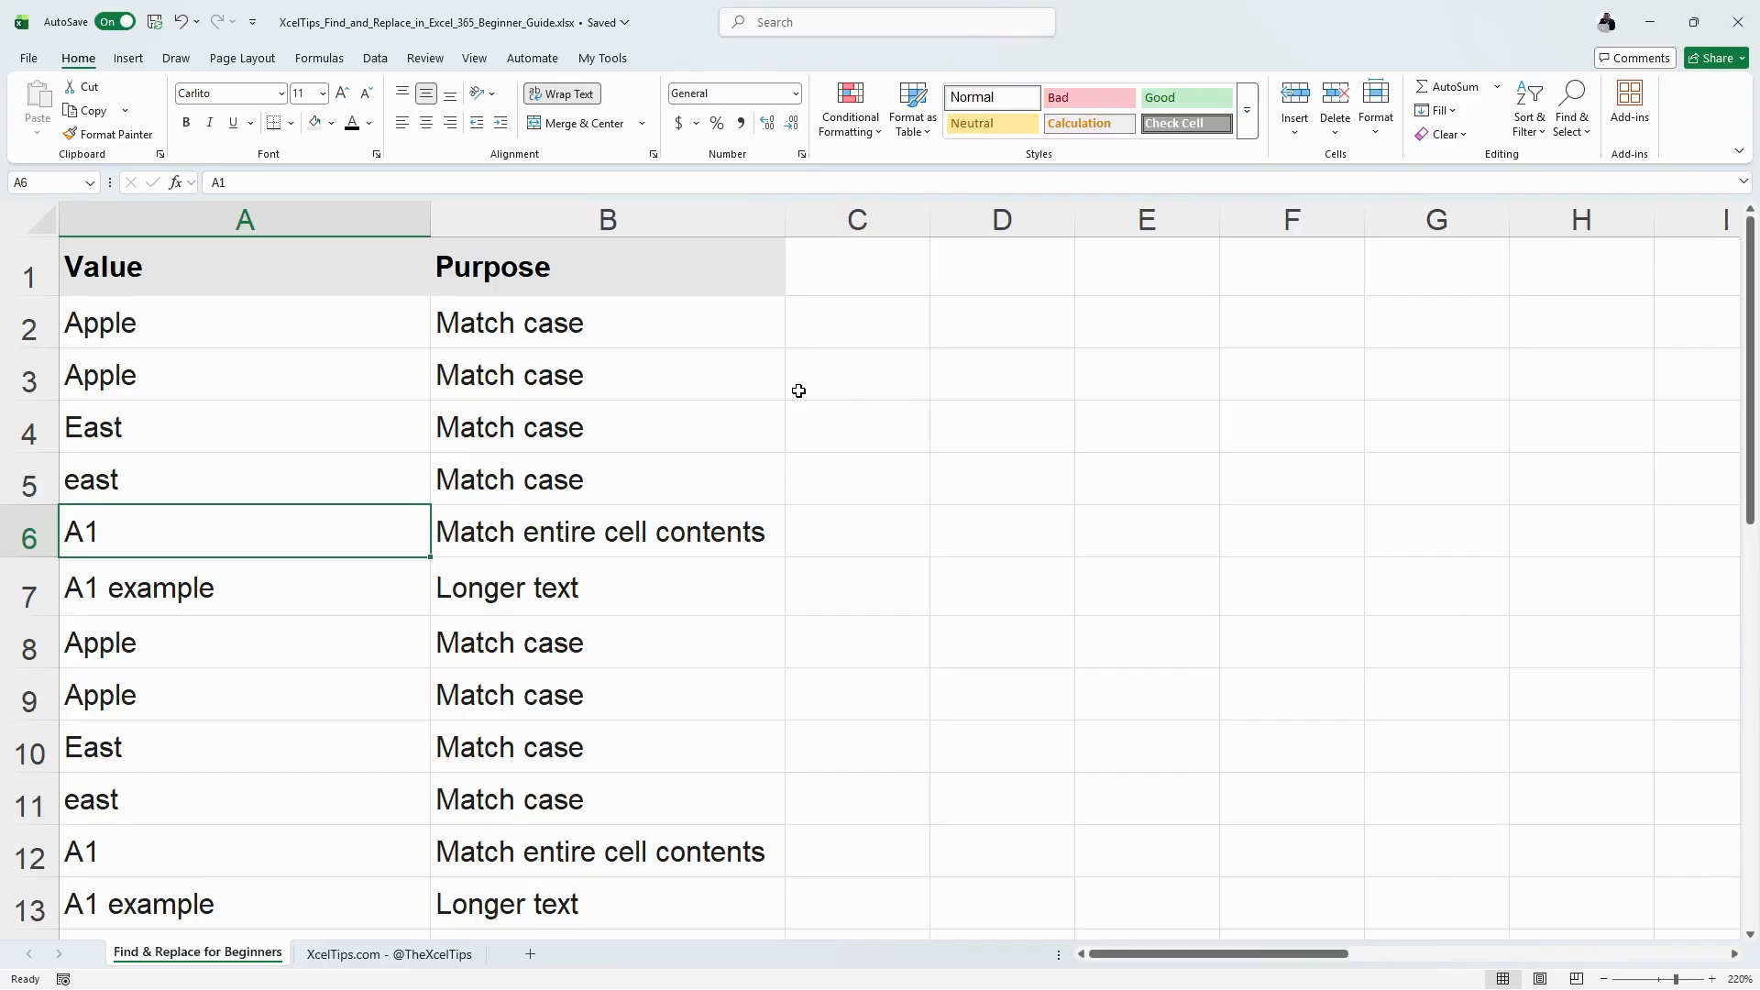
Step: Open and close the Find dialog, and use the Replace dialog to list all entire-cell matches for A1
{"action": "key", "text": "ctrl+f"}
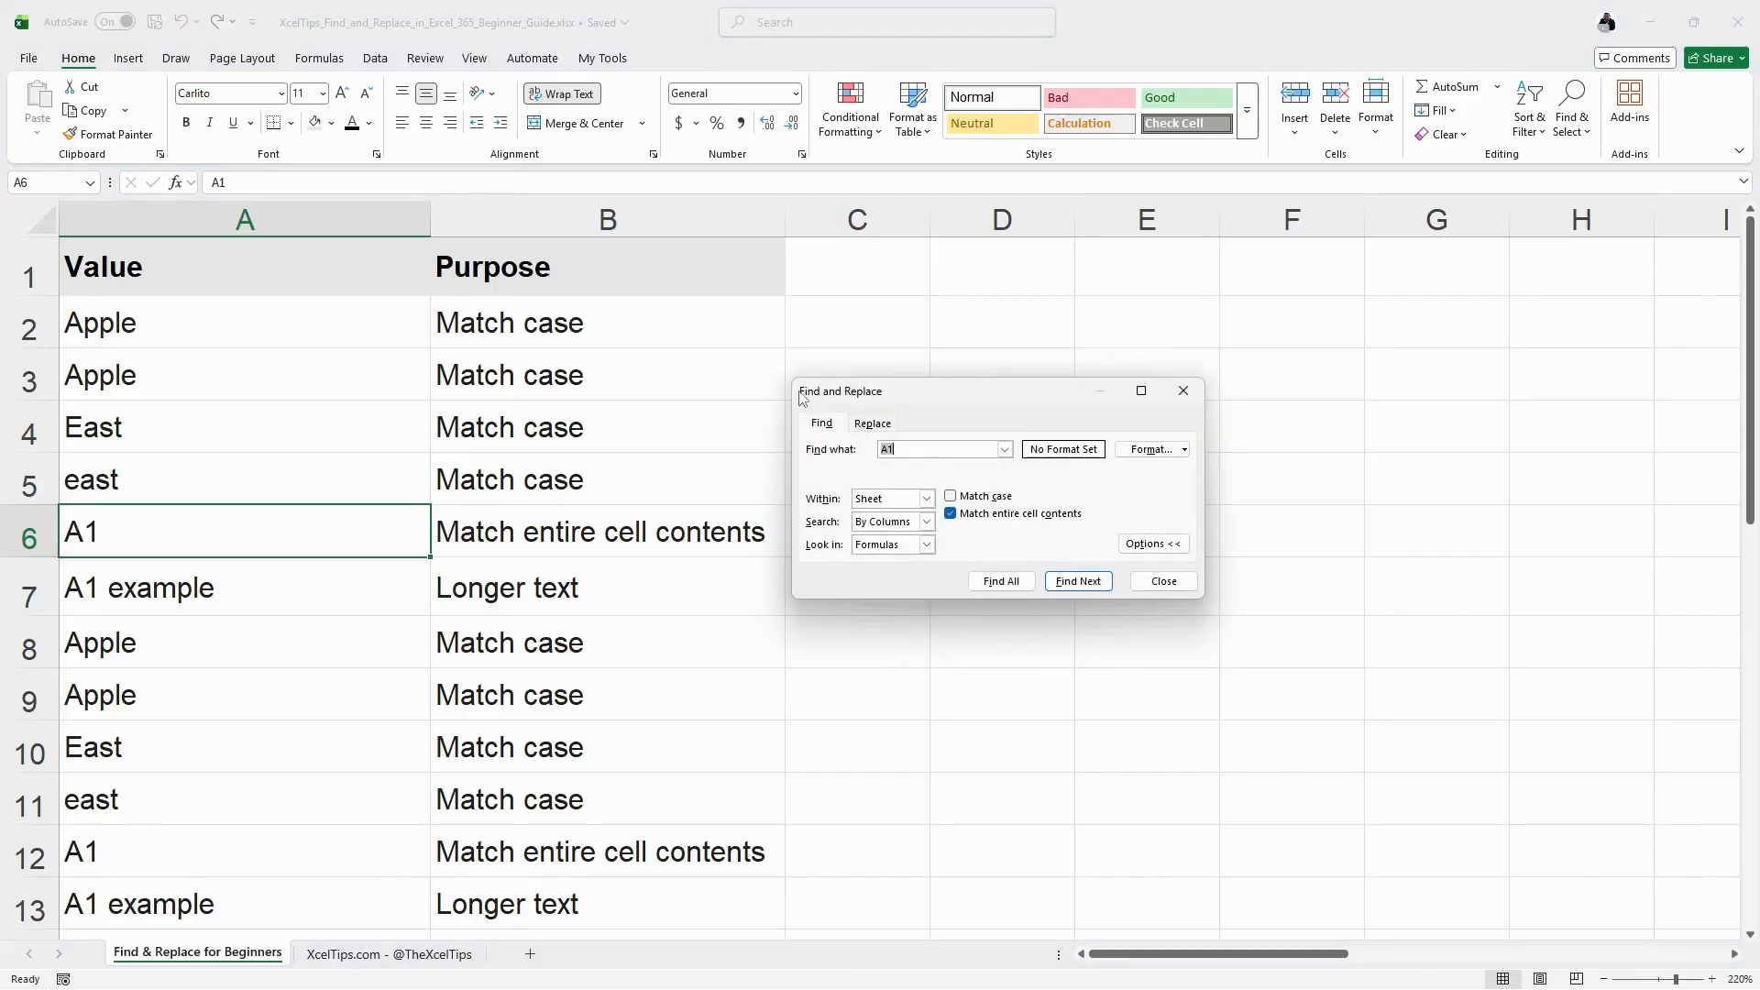
{"action": "left_click", "coordinate": [1165, 581]}
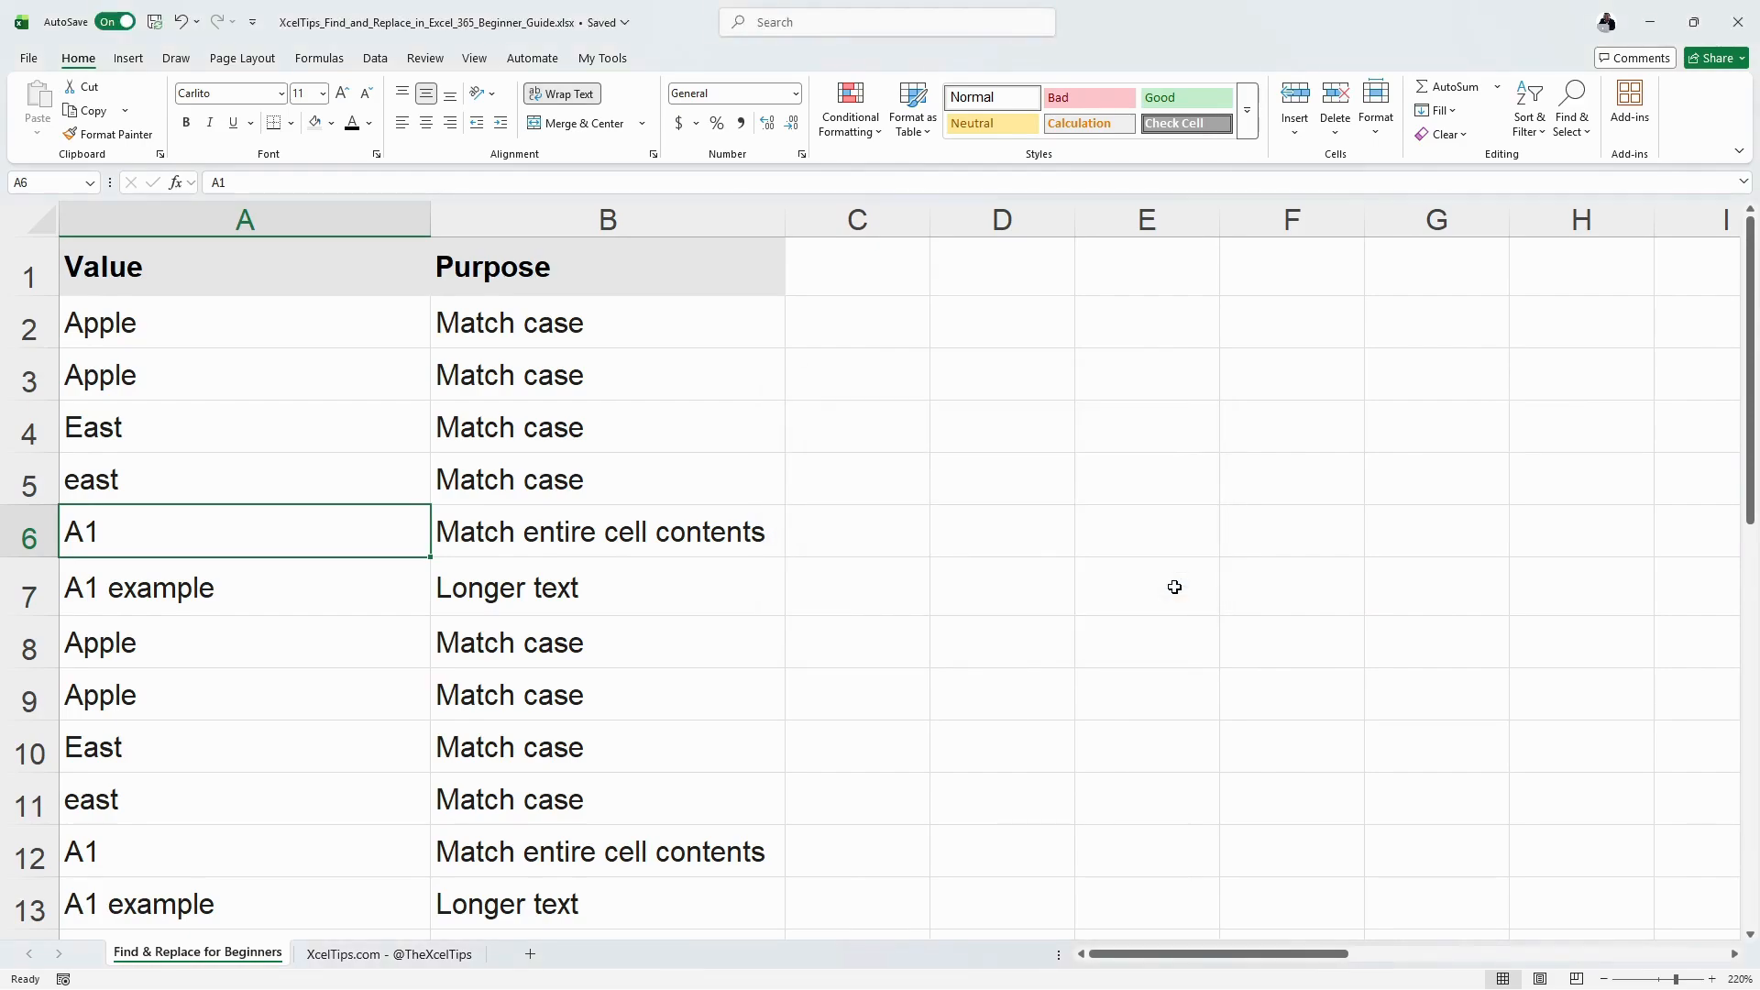
{"action": "key", "text": "ctrl+h"}
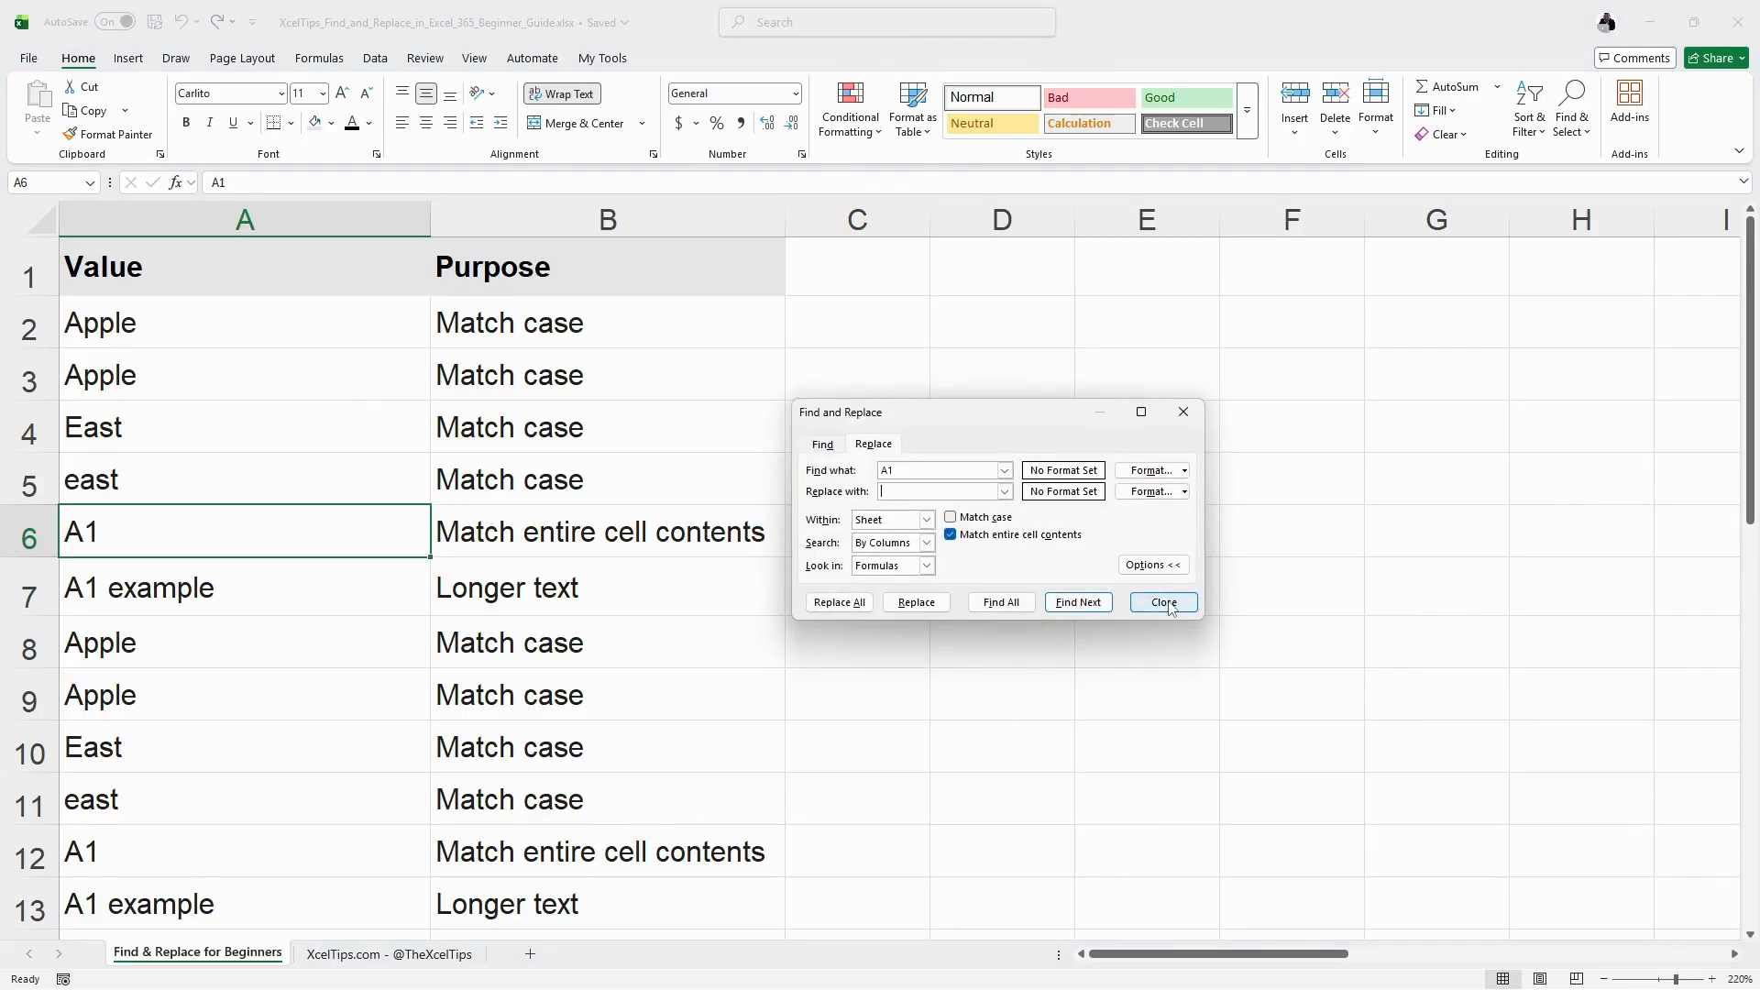
{"action": "left_click", "coordinate": [1001, 603]}
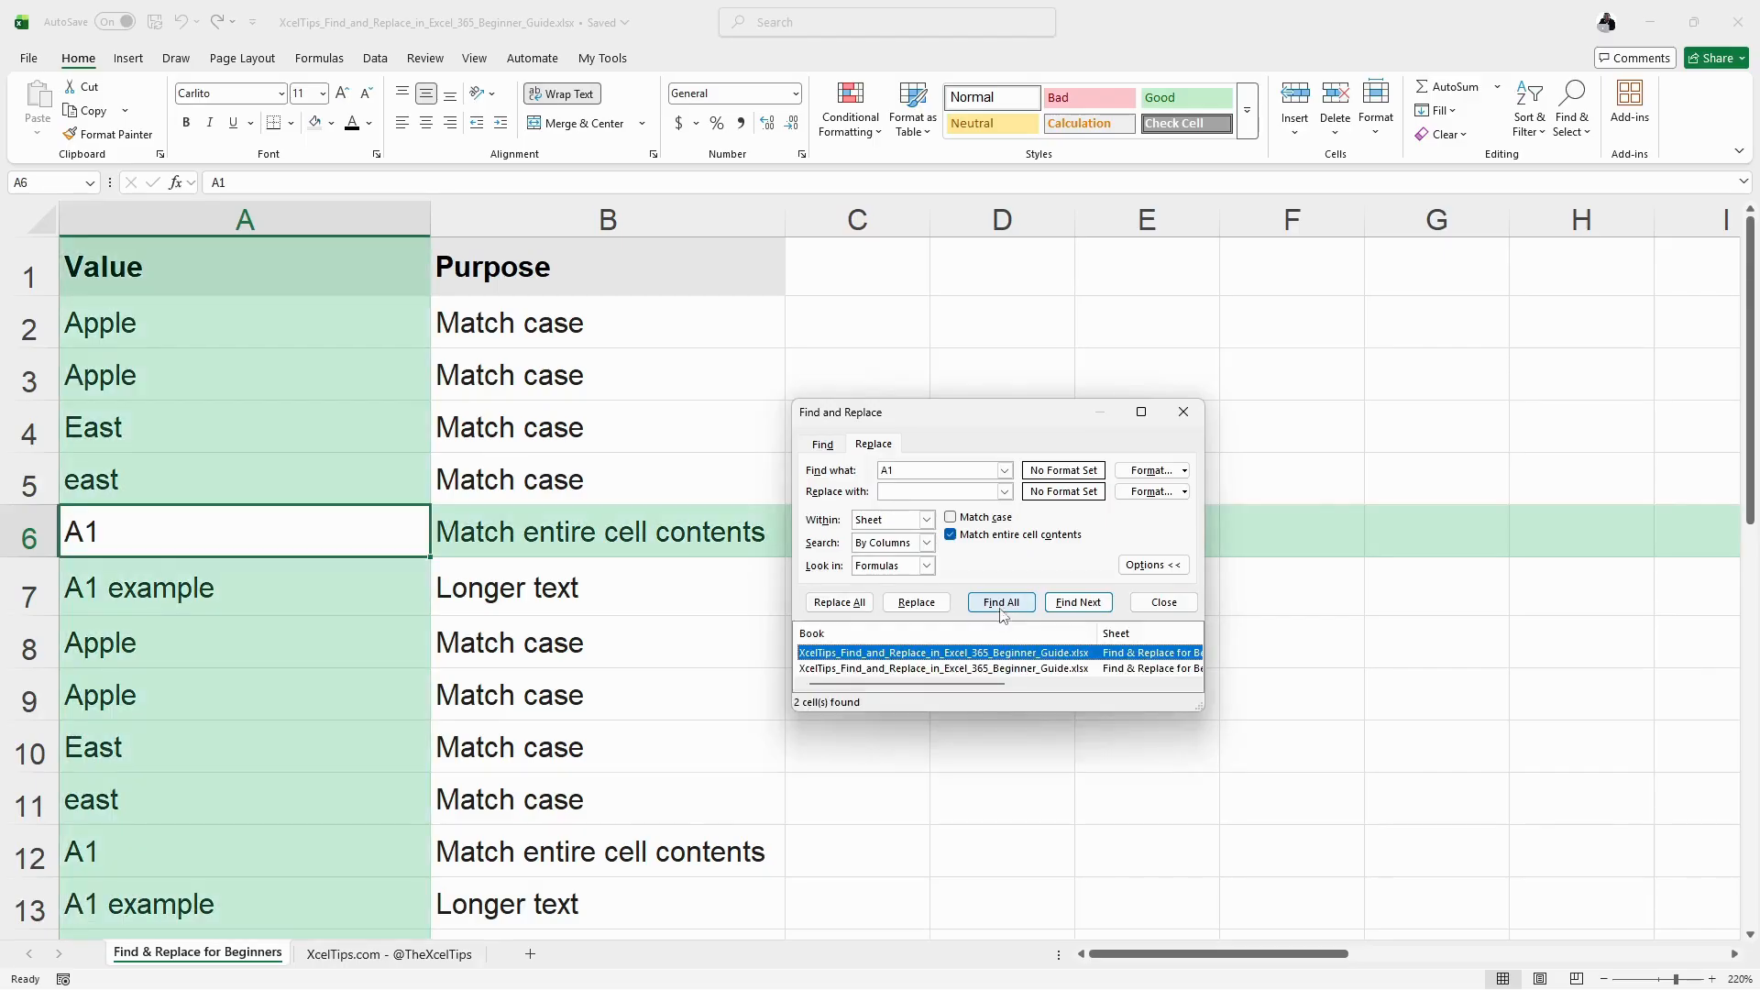